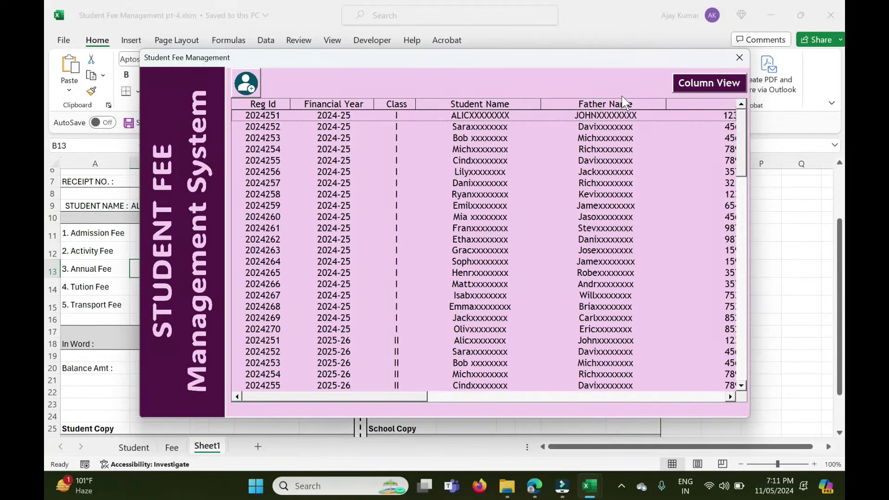
- Export the first student's 01-Oct-2024 payment receipt of 10000 to Recipt.pdf on drive D:
double_click(377, 115)
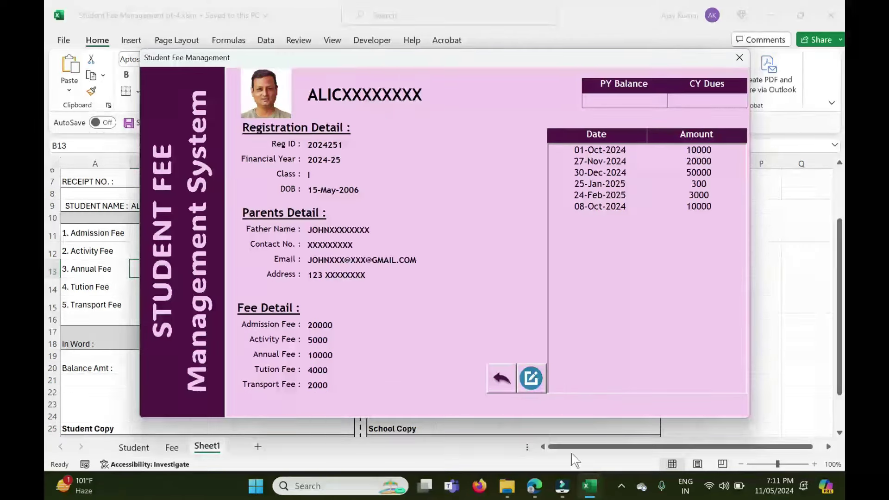
double_click(617, 151)
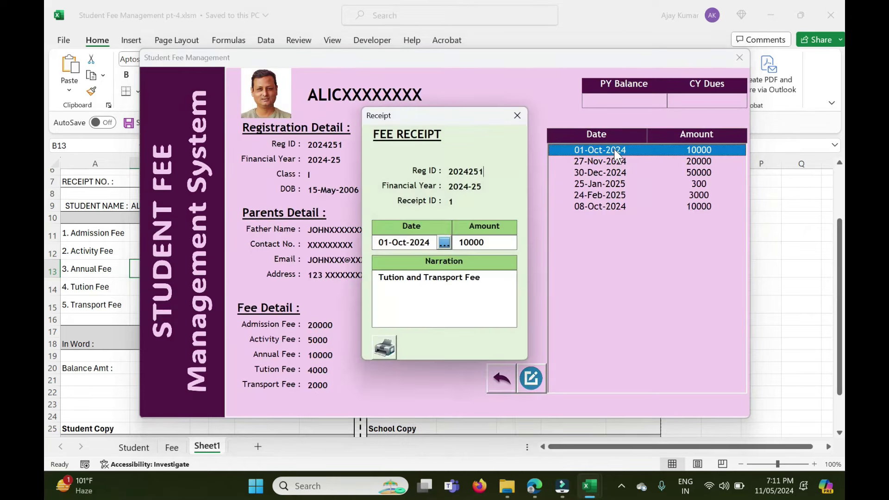
click(385, 346)
- Open Recipt.pdf in Edge to review both 10,000.00 receipt copies, then return to the Excel form
click(507, 486)
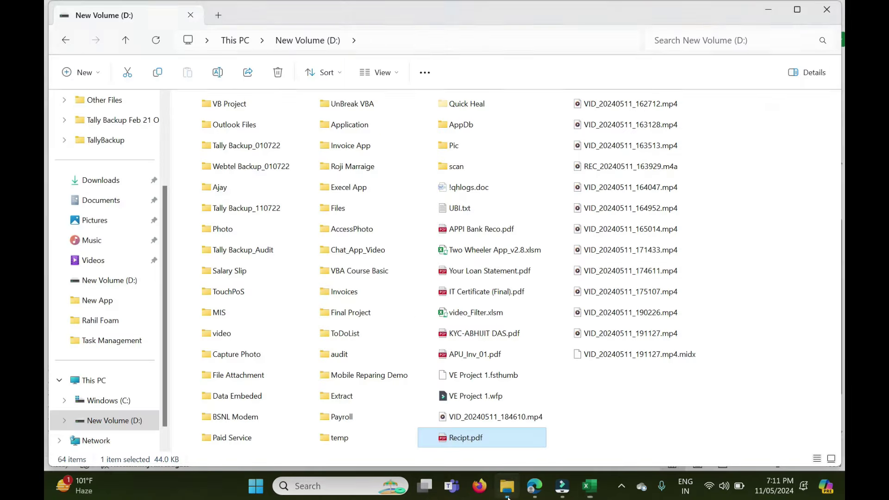
double_click(467, 441)
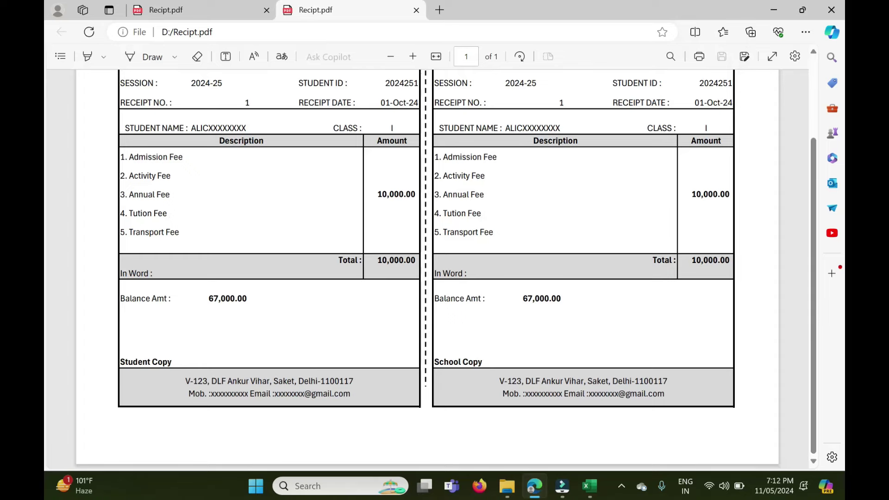
scroll(368, 292, up, 2)
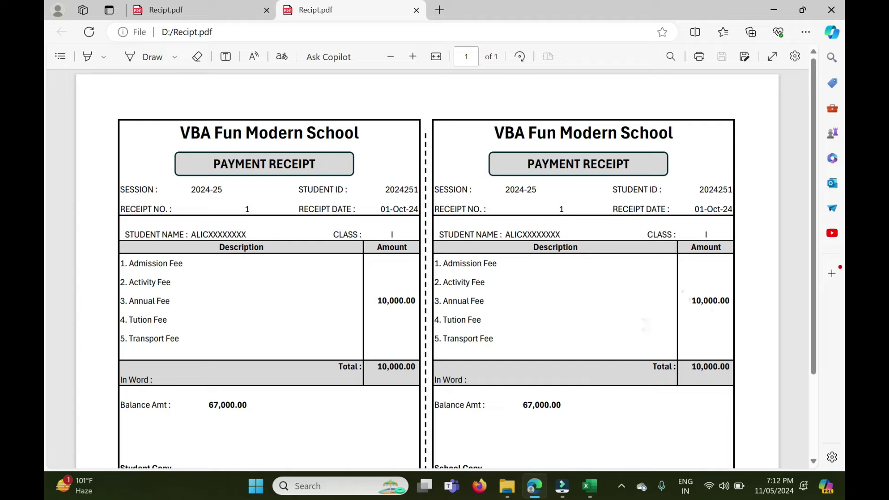
key(alt+Tab)
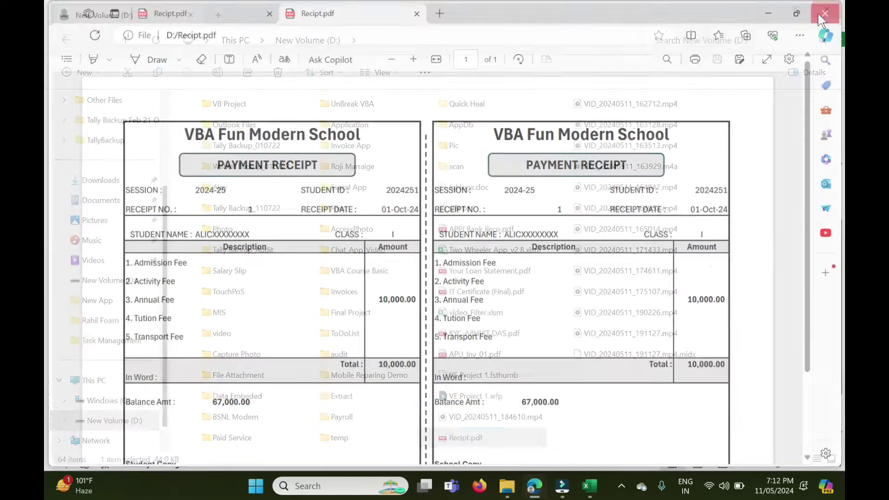
key(alt+Tab)
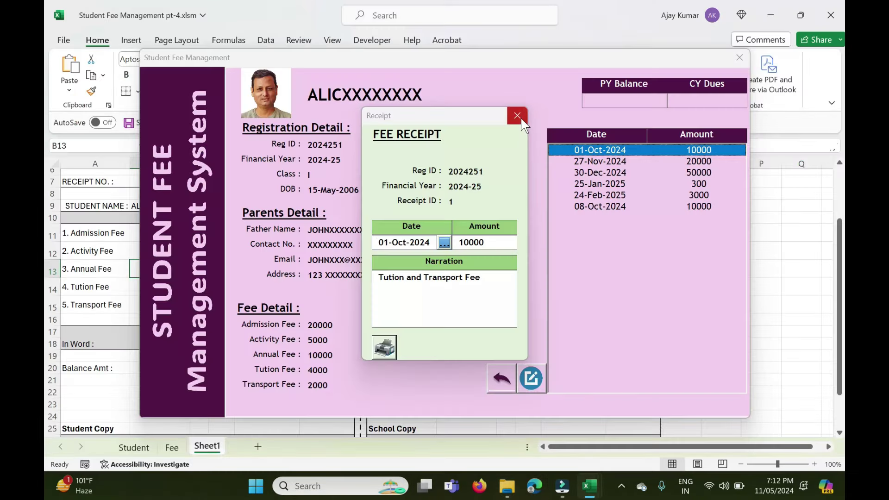
- Export the 08-Oct-2024 payment receipt (ID 7) to Recipt.pdf and bring up its folder
click(517, 116)
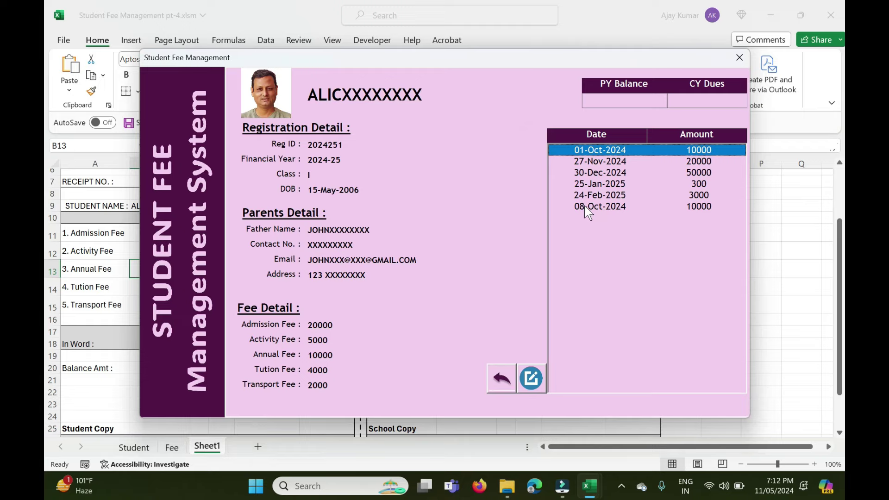
double_click(585, 207)
click(385, 348)
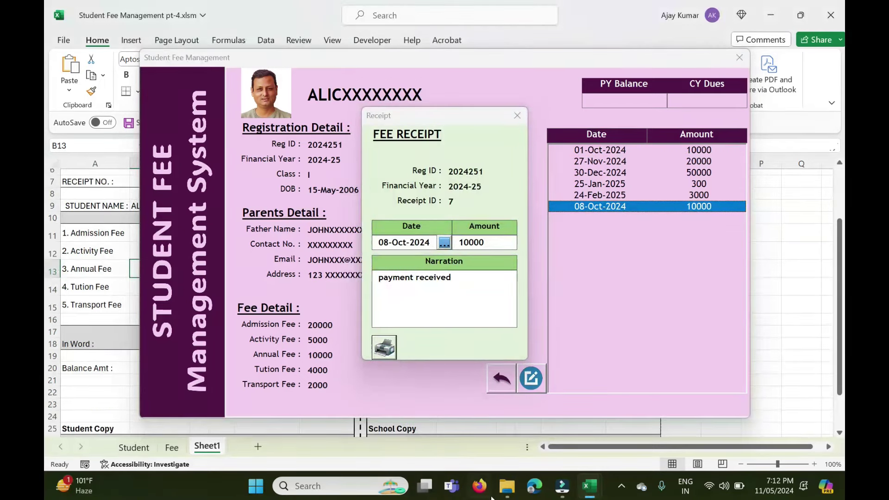
click(507, 486)
- Open Recipt.pdf and check receipt 7 shows 10,000.00 paid with 57,000.00 balance, then close Edge
double_click(454, 438)
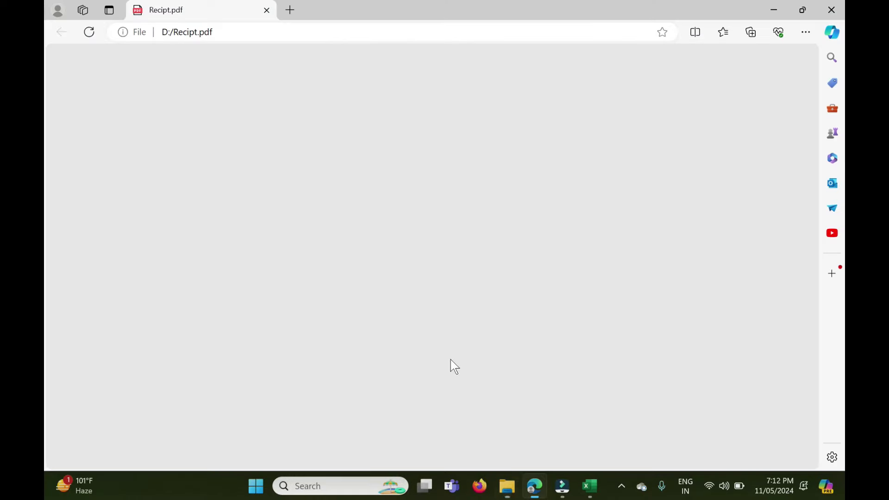
scroll(388, 353, down, 3)
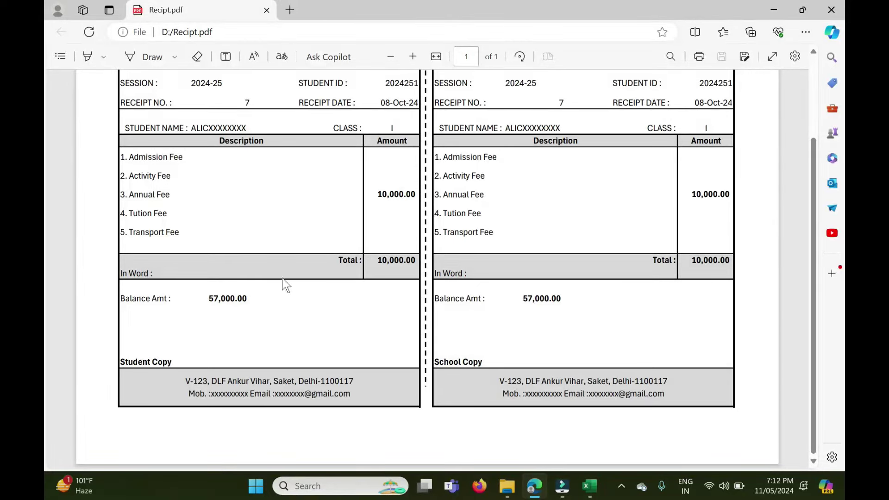
click(210, 300)
click(840, 18)
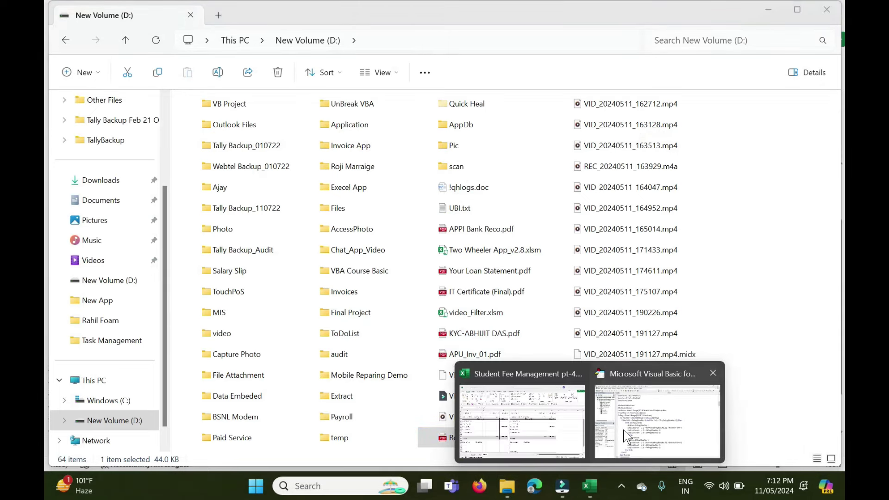
- Load the 27-Nov-2024 receipt of 20,000.00 onto the sheet and close both forms
mouse_move(588, 486)
click(523, 399)
double_click(606, 162)
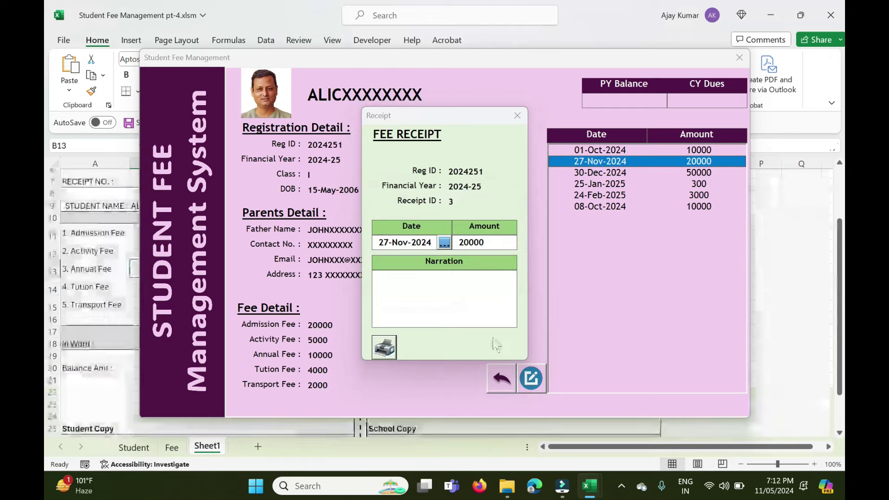
click(517, 115)
click(739, 57)
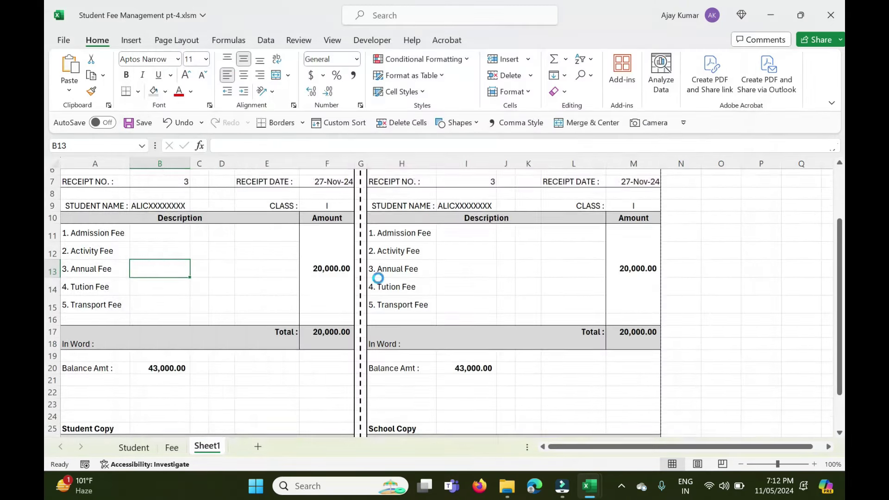
- Enter 57000 and 6000 in E20:E21 with an AutoSum total of 63000 in E22
scroll(339, 298, down, 3)
click(160, 223)
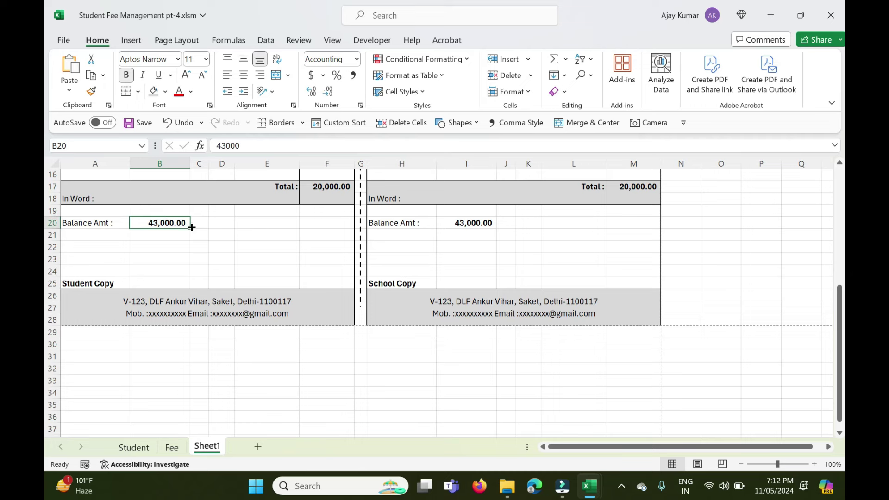
click(261, 223)
text(57000)
key(Return)
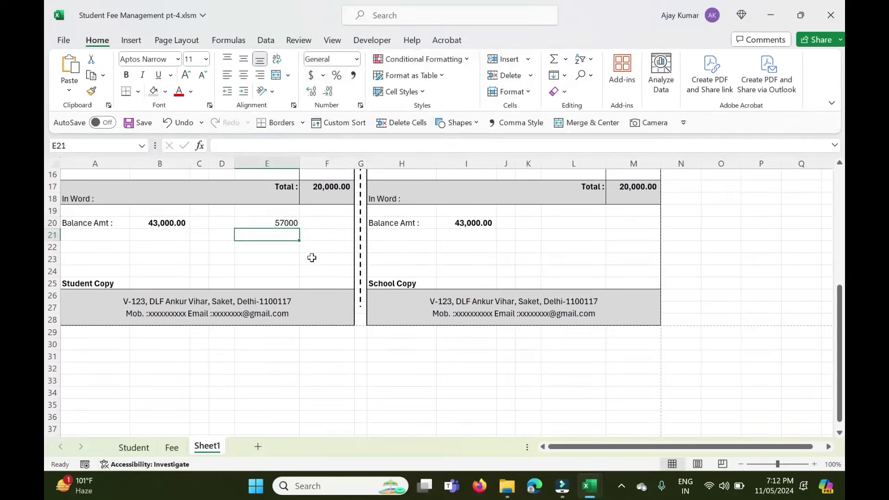
text(6000)
key(Return)
key(alt+equal)
key(Return)
- Recheck the amount and 43,000.00 balance, then clear the scratch figures in E20:E22
scroll(313, 257, up, 2)
click(324, 232)
click(173, 333)
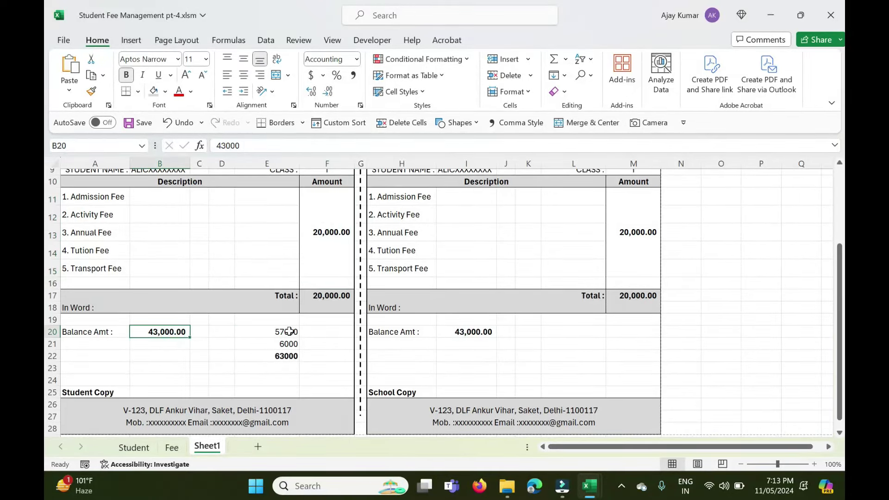
drag(285, 332, 290, 358)
key(Delete)
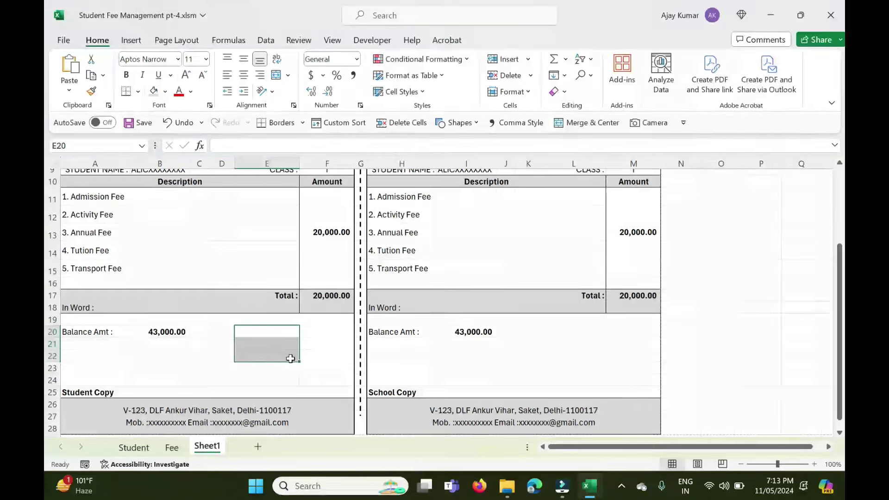
- Total the first student's fee amounts in J4:N4 (41,000) on the Student sheet, then switch to the Fee sheet
click(134, 447)
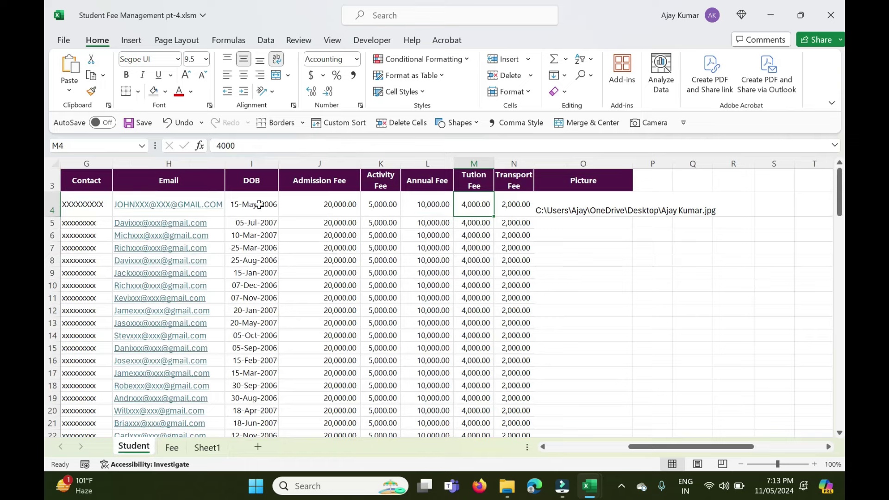
drag(329, 204, 499, 210)
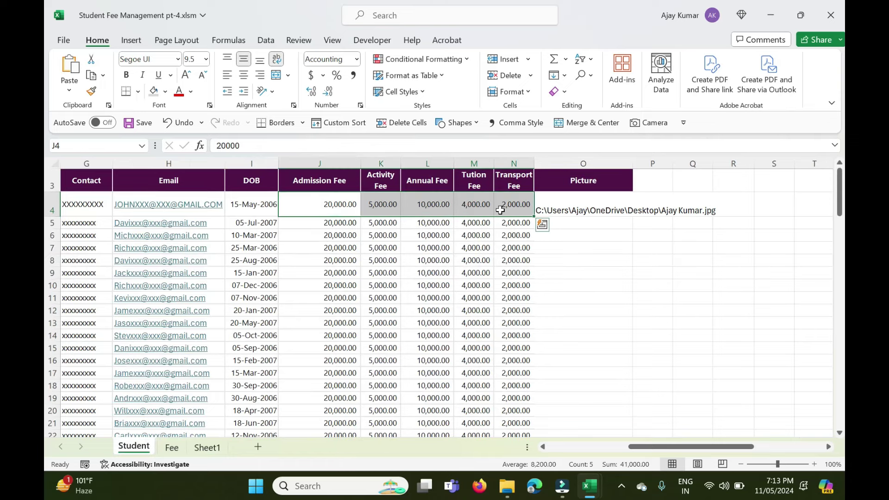
click(172, 447)
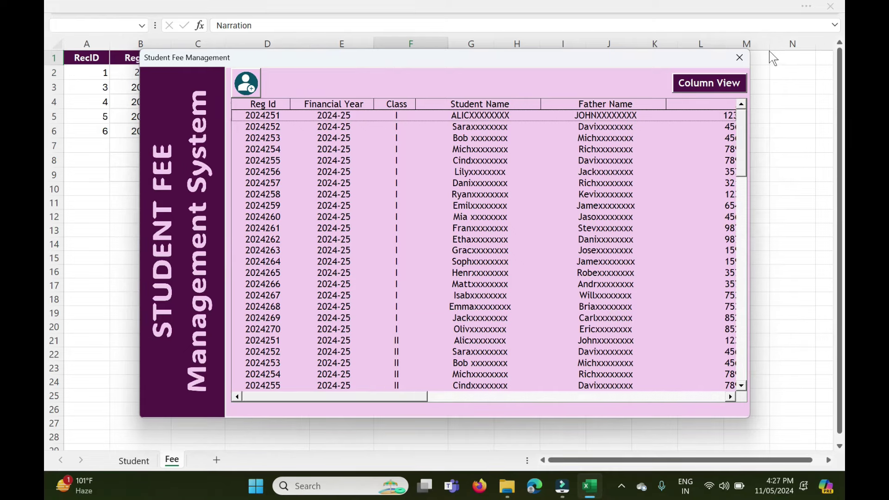
- Close the fee management form and insert a new blank Sheet1
click(739, 58)
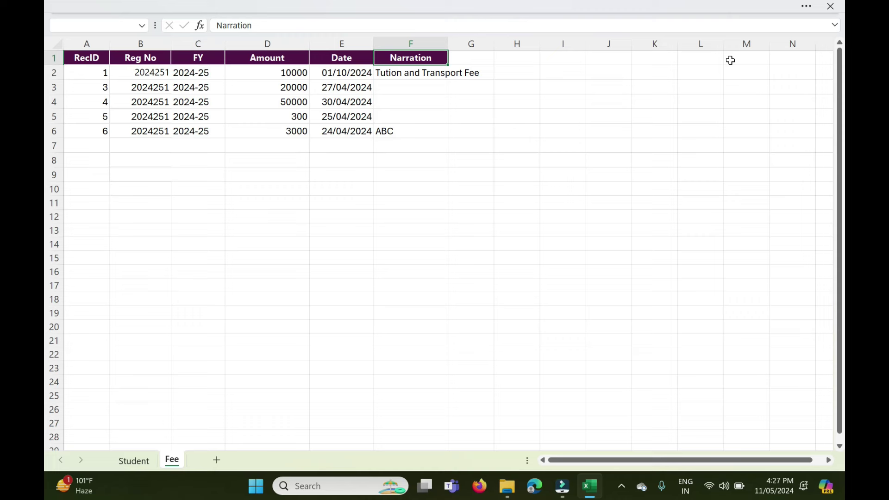
click(216, 461)
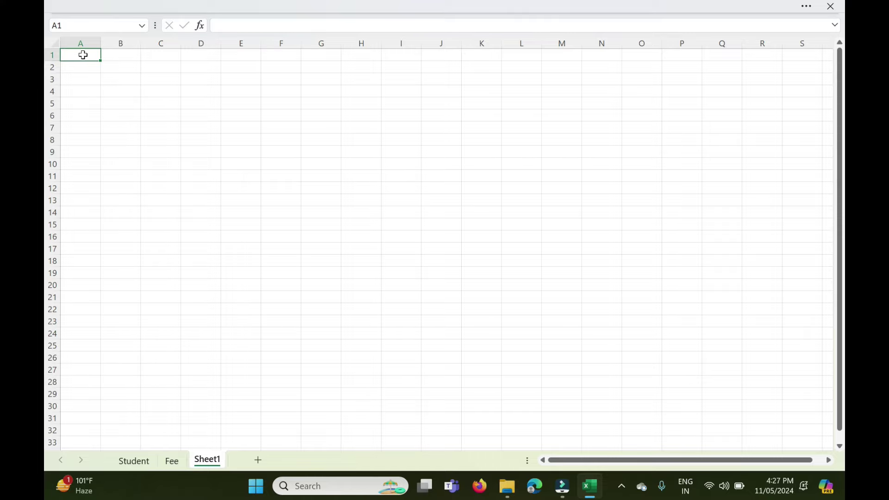
- Exit full-screen view and set the page orientation to landscape
key(ctrl+shift+F1)
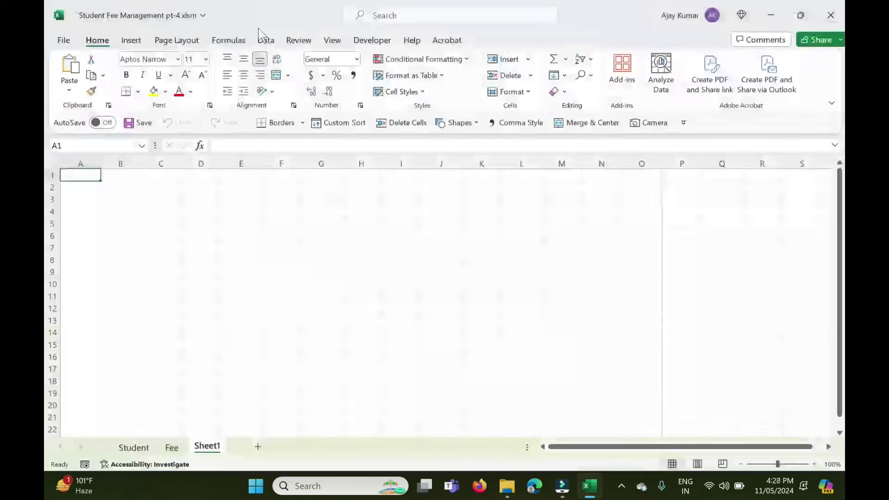
click(183, 40)
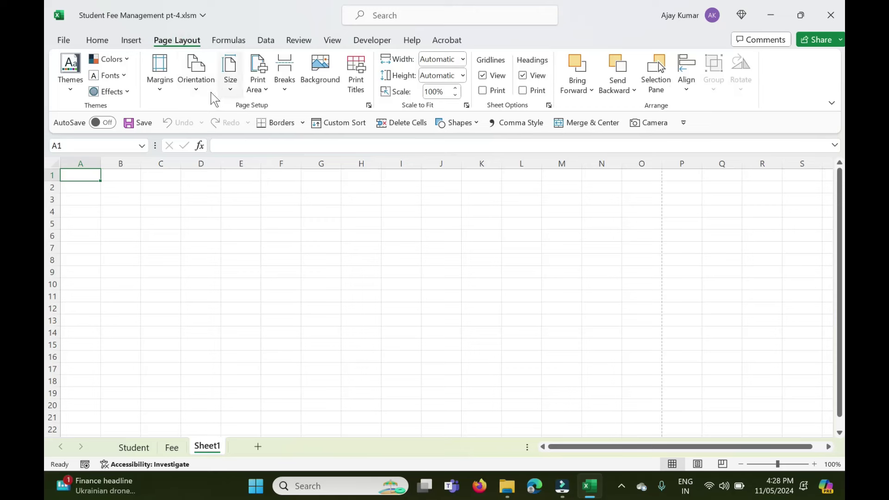
click(196, 81)
click(232, 145)
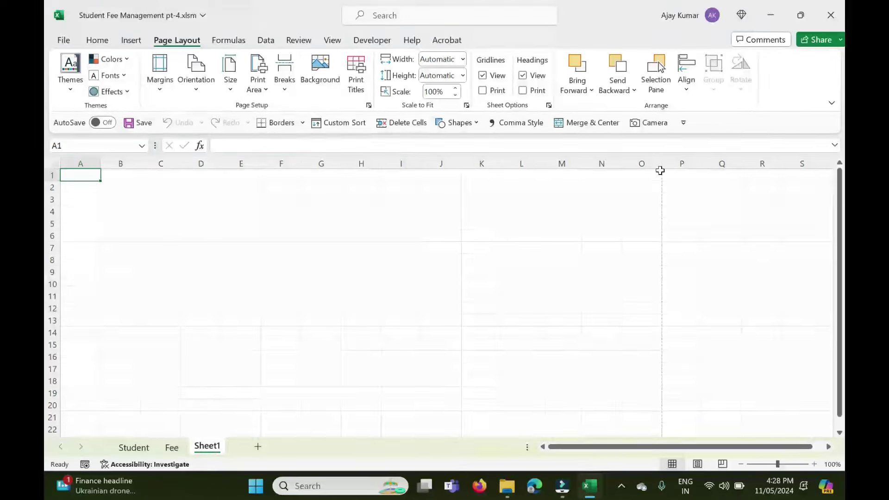
- Enter 'VBA Fun Modern School' in A1 and select the title row A1:F1
drag(72, 174, 191, 175)
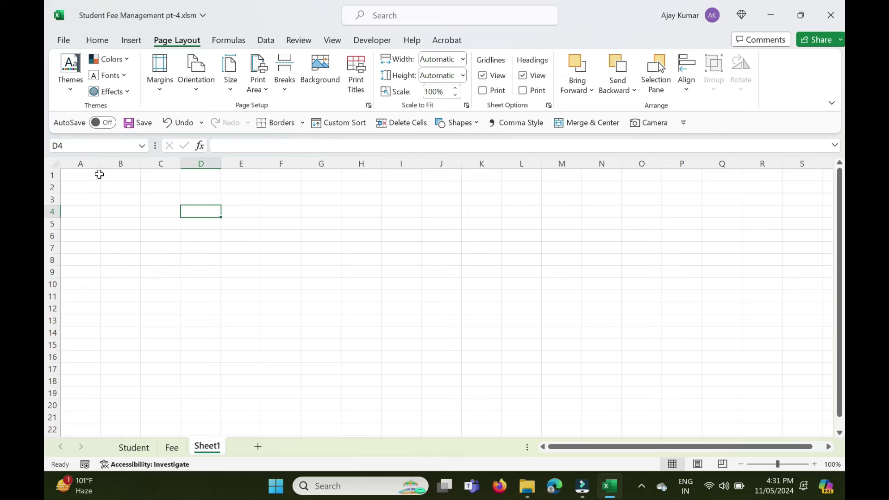
click(95, 175)
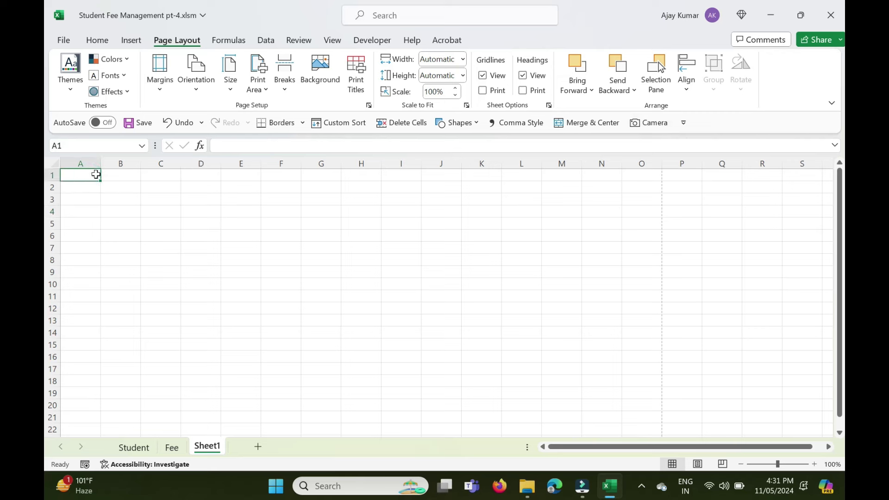
text(VBA)
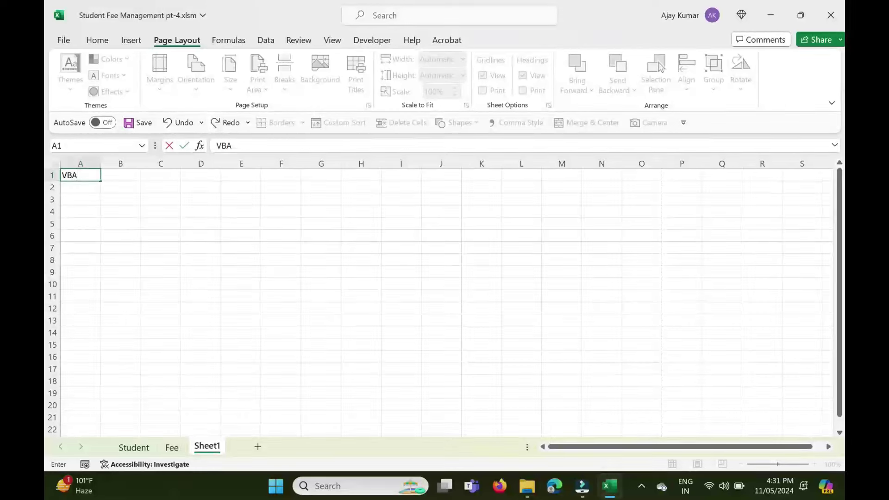
text( Fun Modern School)
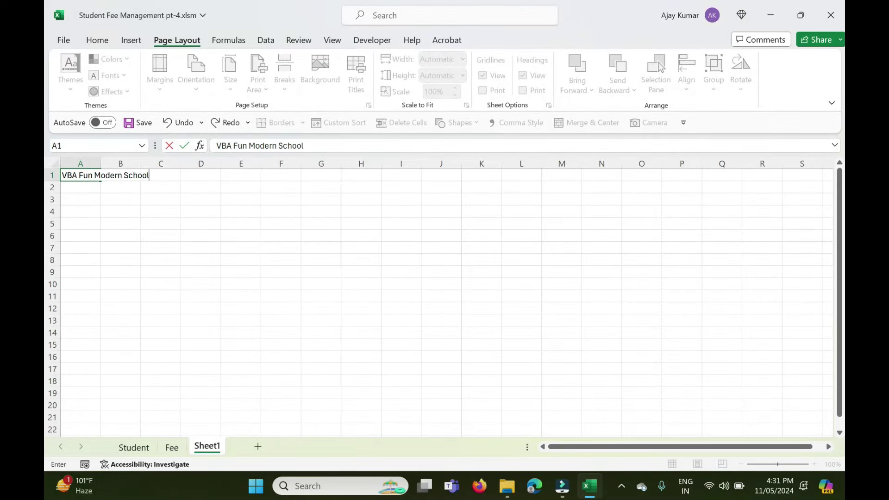
key(Return)
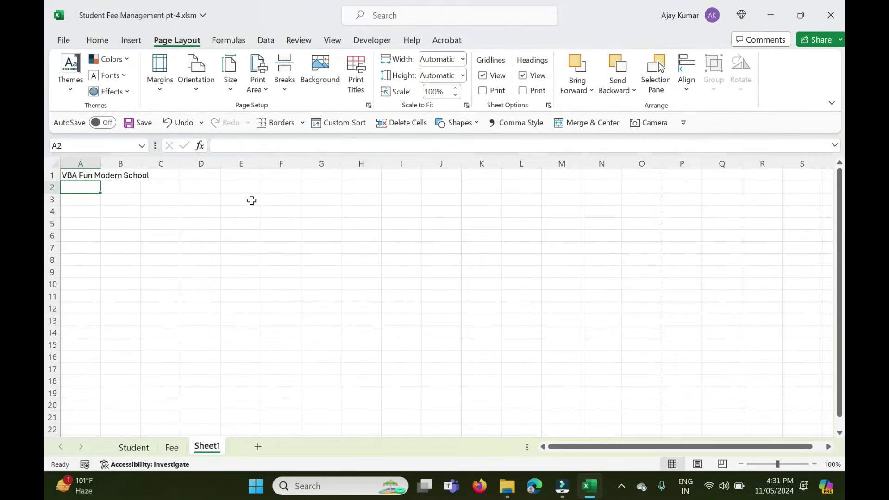
drag(76, 175, 280, 174)
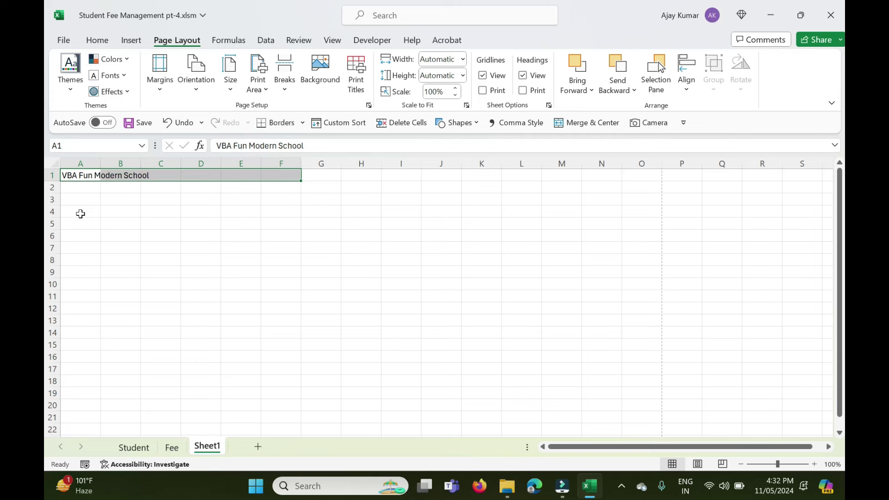
- Enter the label 'SESSION :' in cell A5
click(81, 213)
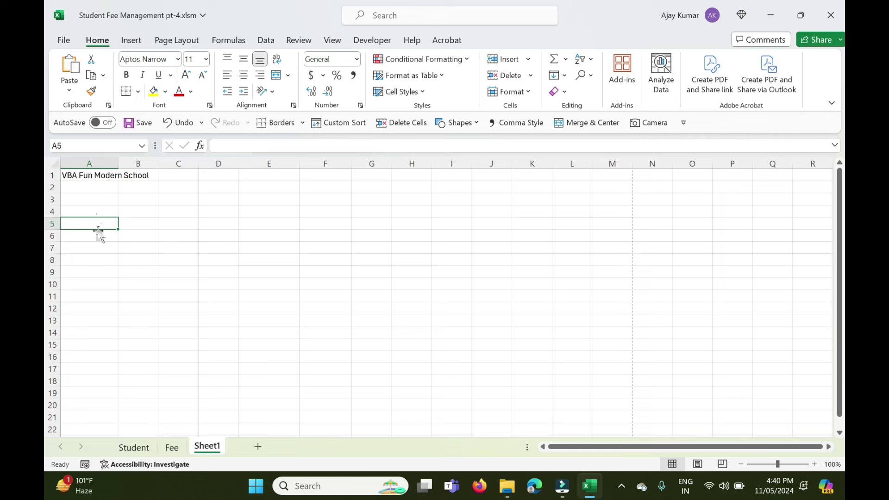
text(sESSION)
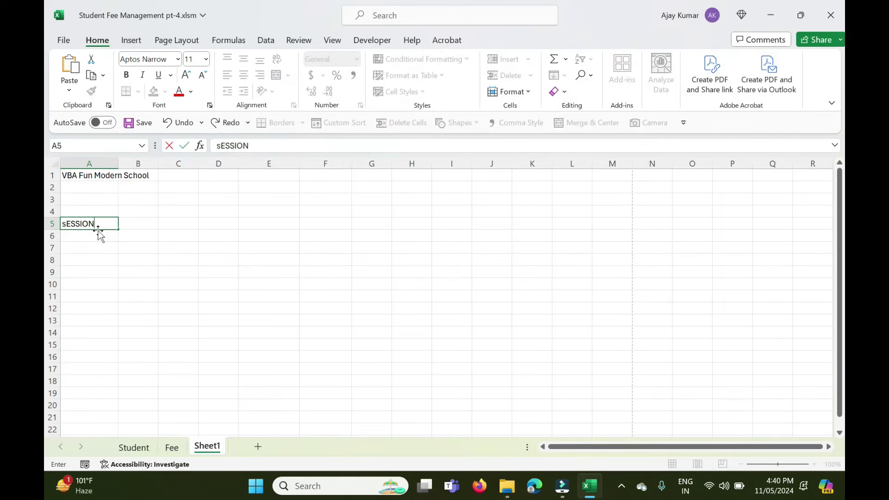
key(BackSpace)
key(BackSpace)
key(BackSpace)
key(BackSpace)
key(BackSpace)
key(BackSpace)
text(SESSION :)
key(Return)
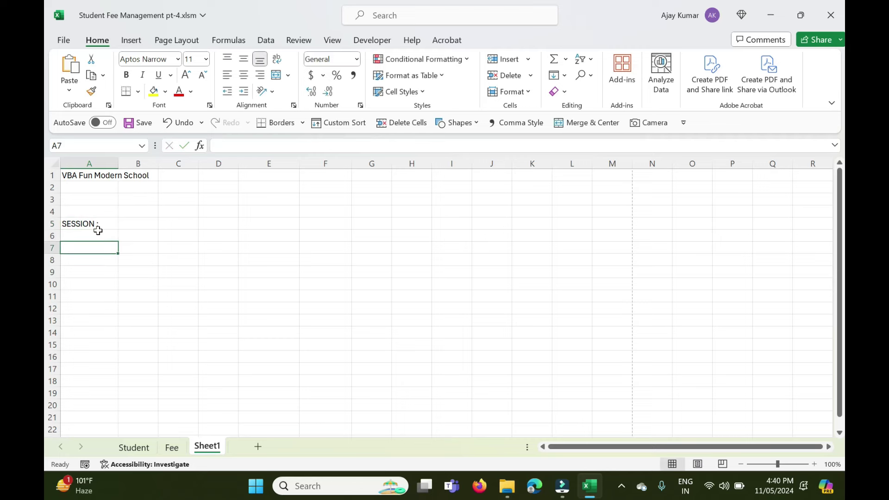
- Add 'RECEIPT NO. :' in A7 and 'RECEIPT DATE :' in E7
text(RECEIPT NO.)
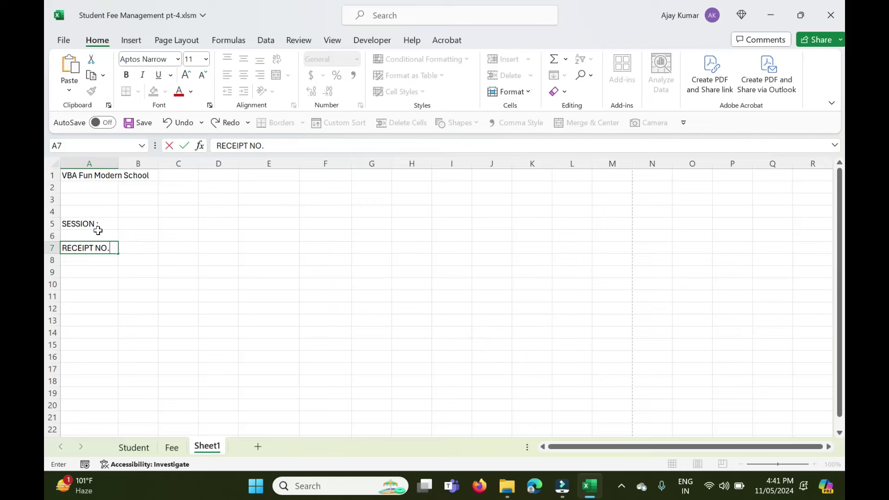
key(Right)
key(Right)
key(Right)
key(Right)
key(Right)
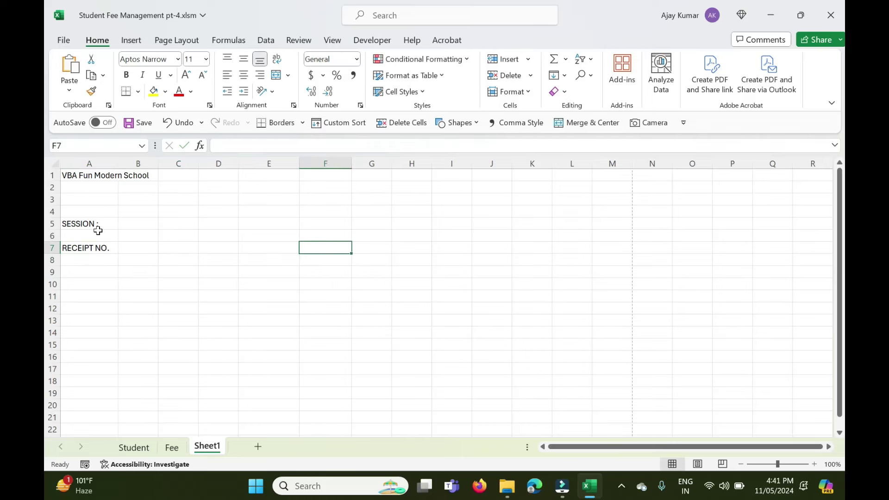
key(Left)
text(REC)
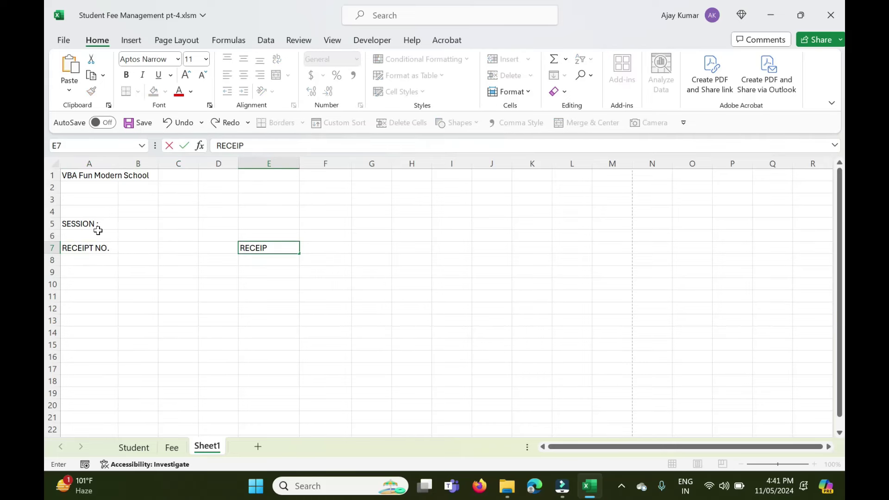
text(T DATE :)
key(Return)
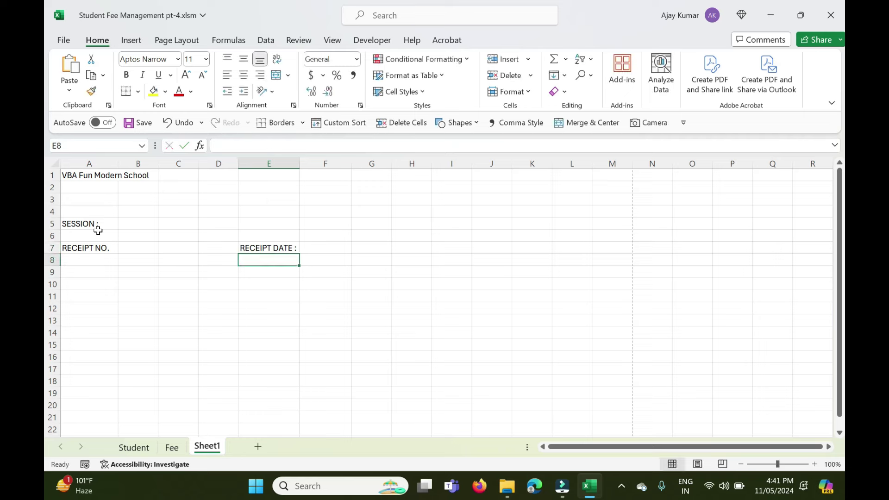
double_click(111, 248)
text(:)
key(Return)
click(78, 248)
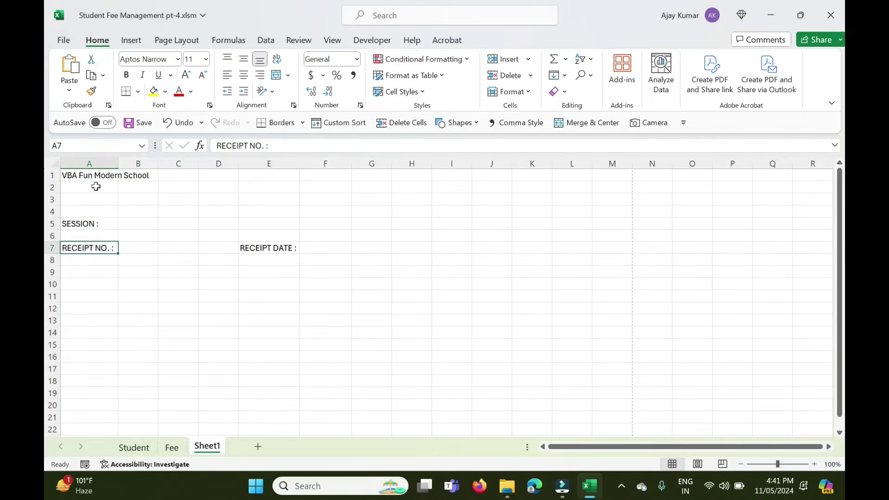
drag(80, 249, 337, 249)
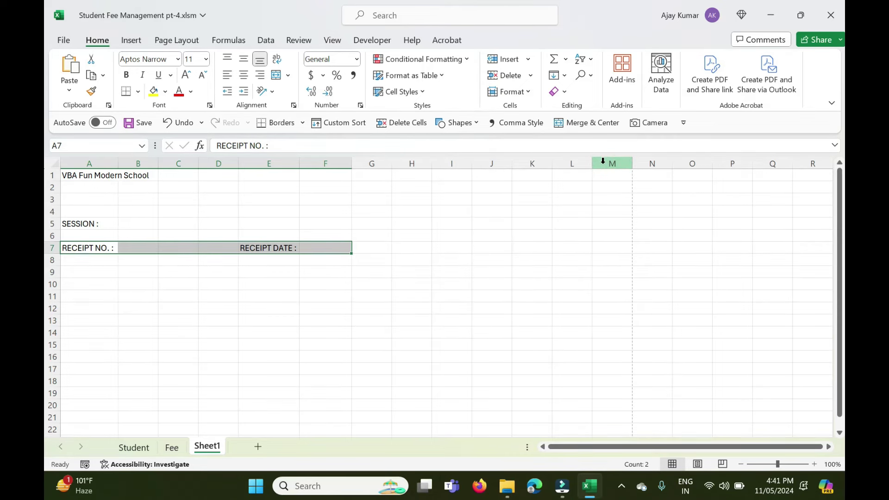
- Merge 'VBA Fun Modern School' across A1:F1, centred, bold at 22 pt
drag(71, 175, 324, 175)
click(276, 75)
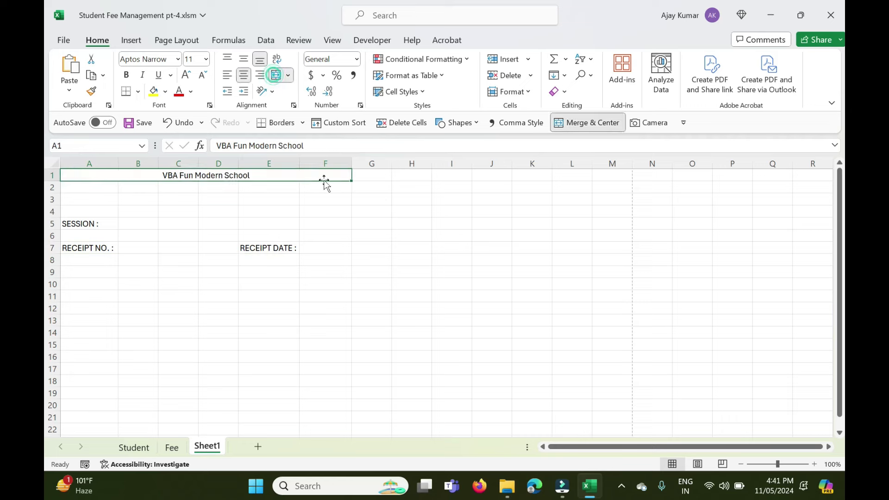
click(185, 76)
click(185, 77)
click(185, 76)
click(185, 77)
click(185, 76)
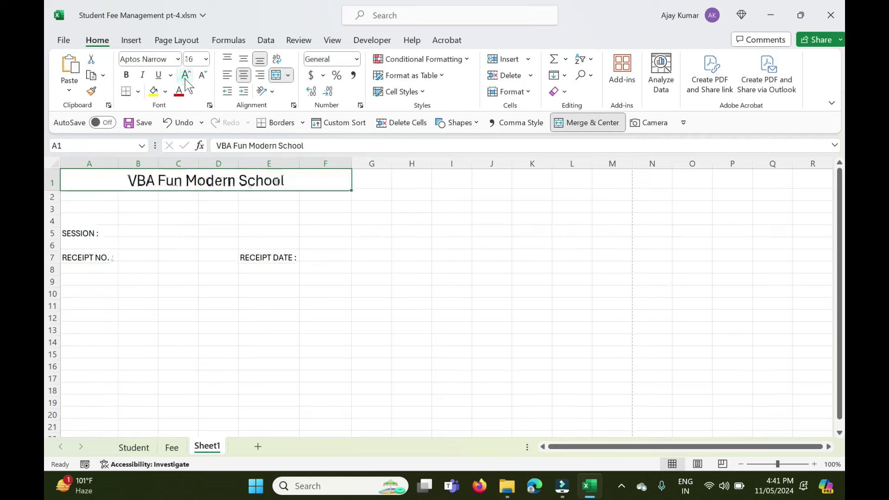
key(ctrl+b)
click(185, 77)
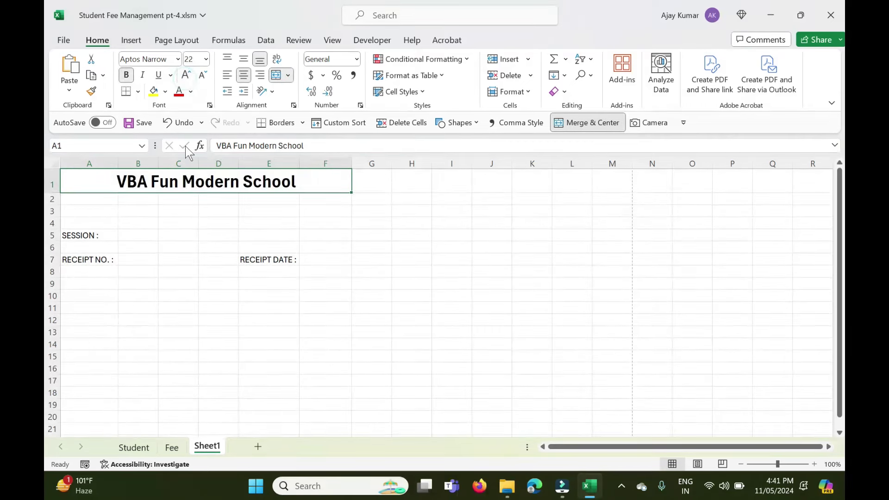
click(92, 202)
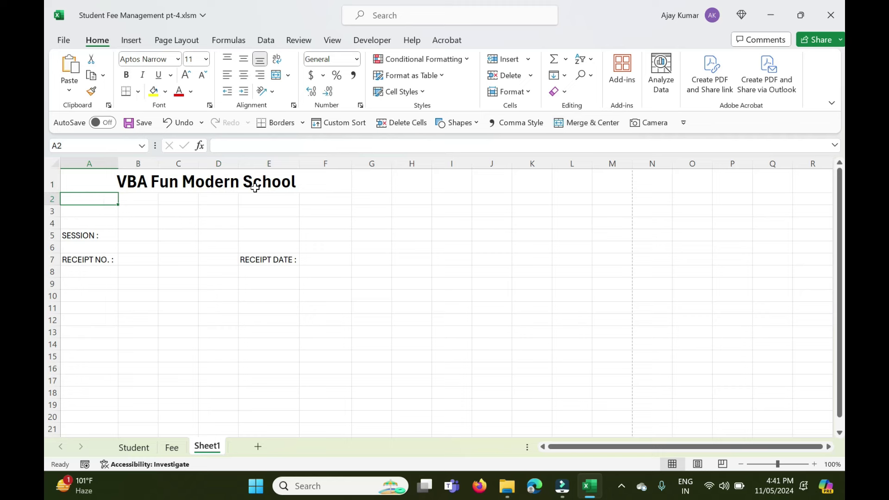
- Draw a grey rounded rectangle under the title across columns B to F, in rows 2–4
click(131, 40)
click(199, 84)
click(223, 141)
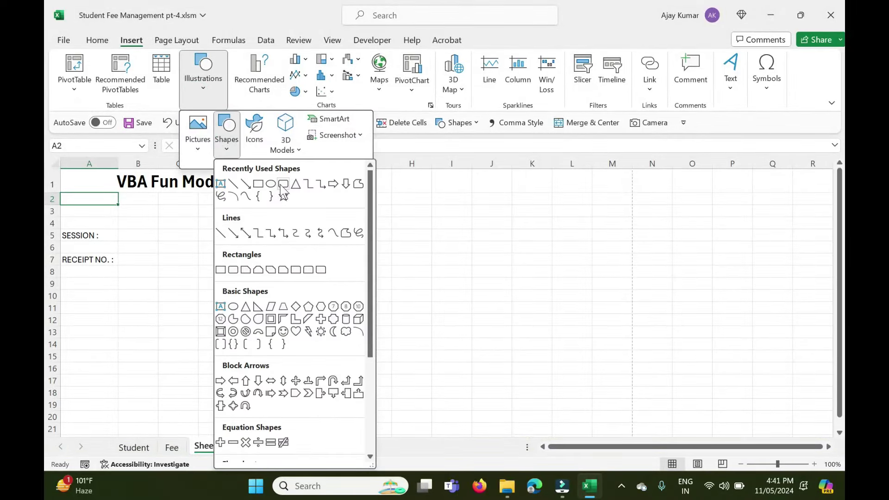
click(282, 185)
drag(117, 196, 299, 212)
drag(228, 214, 227, 221)
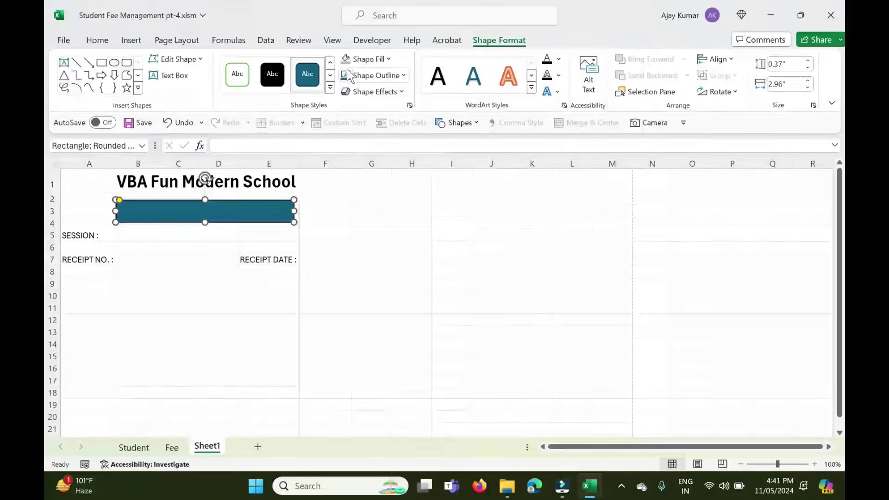
click(363, 59)
click(155, 262)
- Type PAYMENT RECEIPT as the banner's caption
click(141, 211)
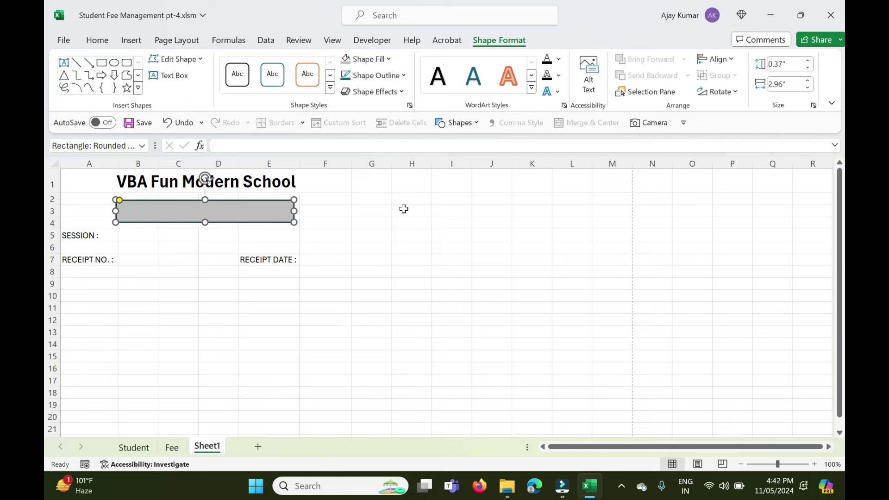
text(YMENT RECEIPT)
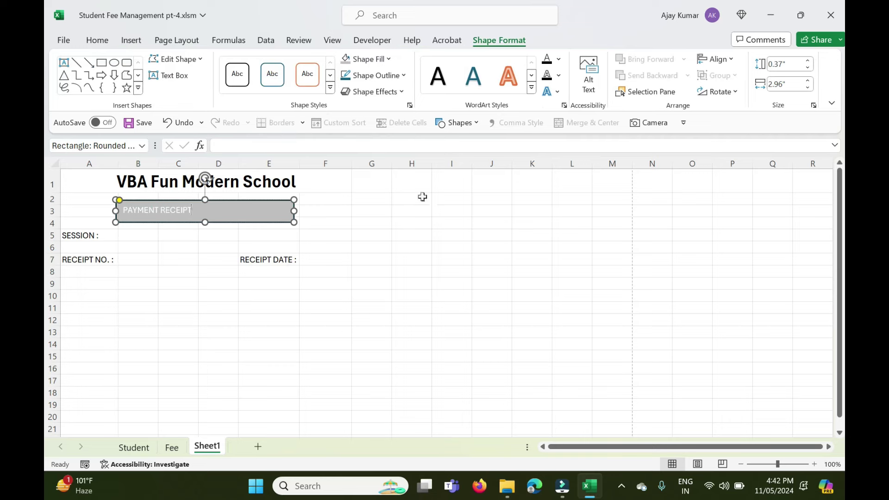
click(365, 259)
click(222, 214)
- Centre the banner text both ways and make it 16 pt, bold and black
click(97, 40)
click(243, 75)
click(243, 58)
click(186, 75)
click(186, 75)
click(186, 75)
click(126, 75)
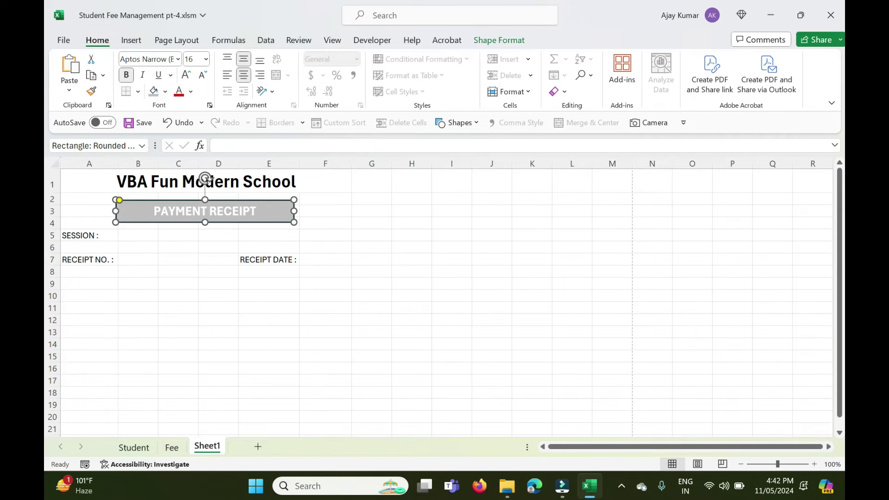
click(190, 91)
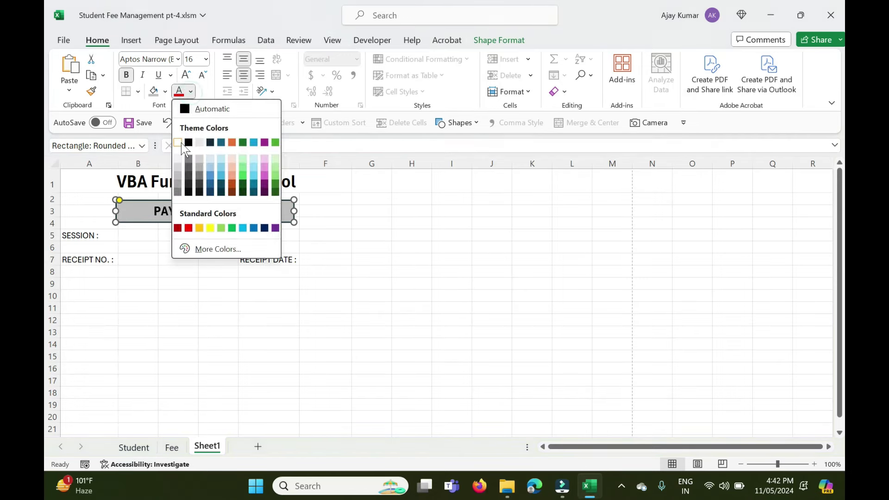
click(187, 109)
click(173, 276)
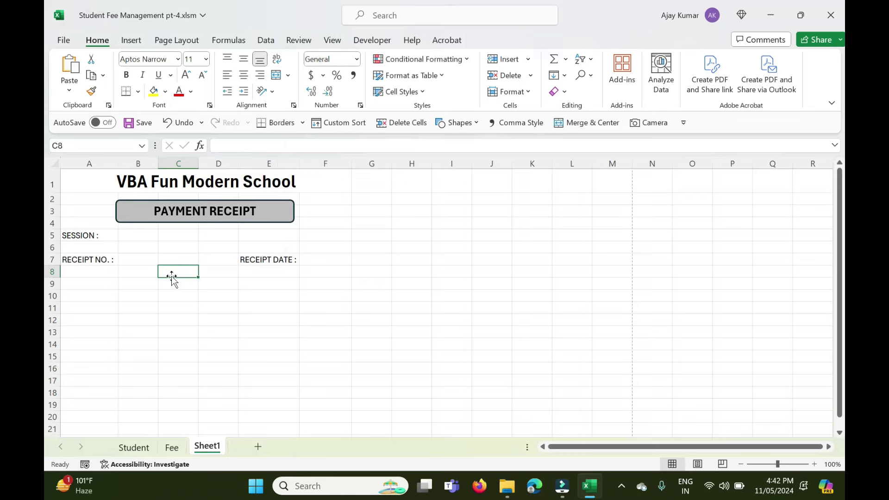
- Change the banner's shape fill to a lighter grey
click(273, 217)
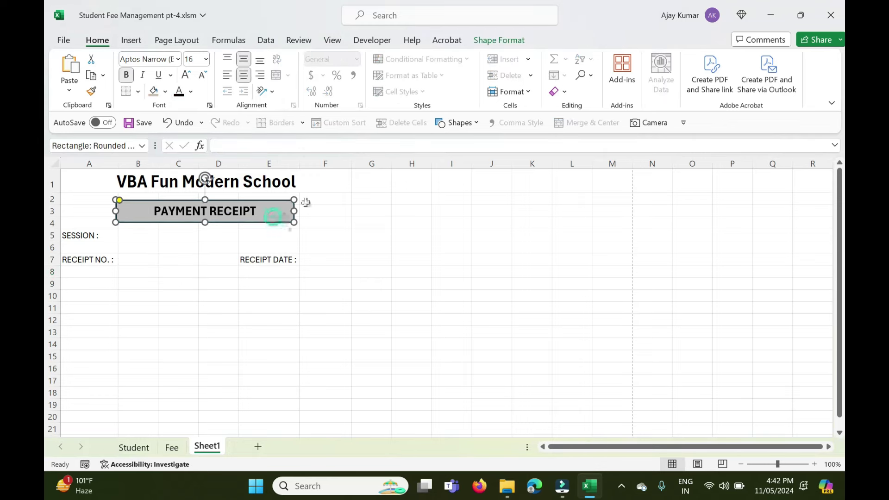
click(507, 41)
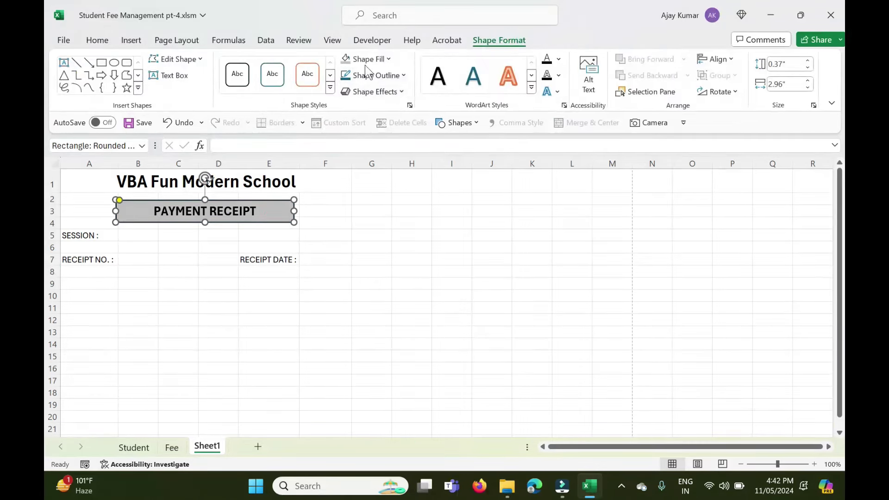
click(391, 60)
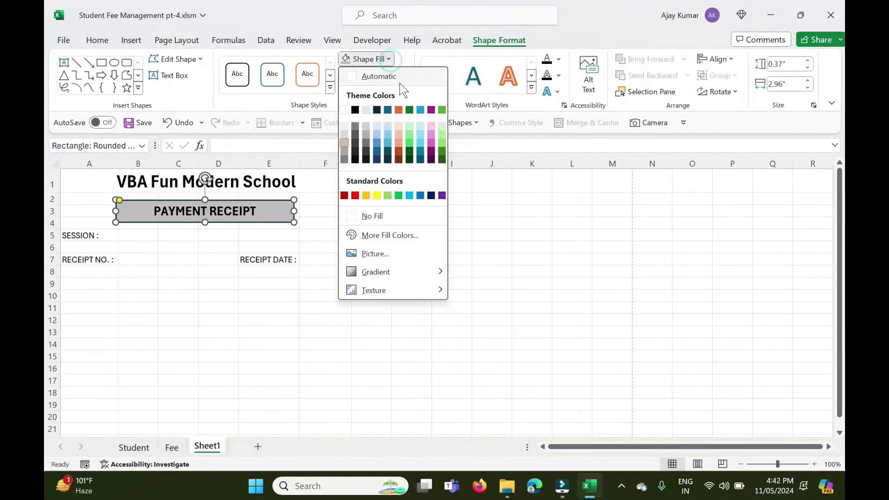
click(343, 135)
key(Escape)
- Shrink row 6 to a height of 9 and add a bottom border under row 7, columns A–F
click(85, 233)
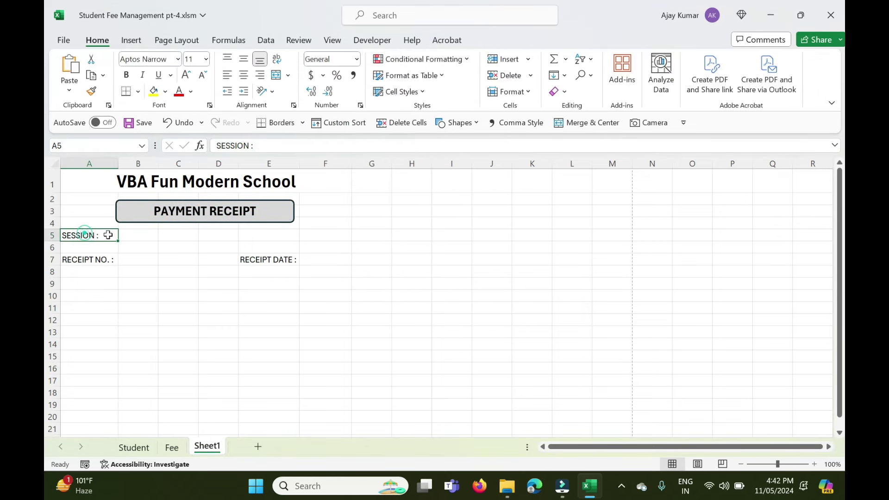
click(92, 258)
click(290, 260)
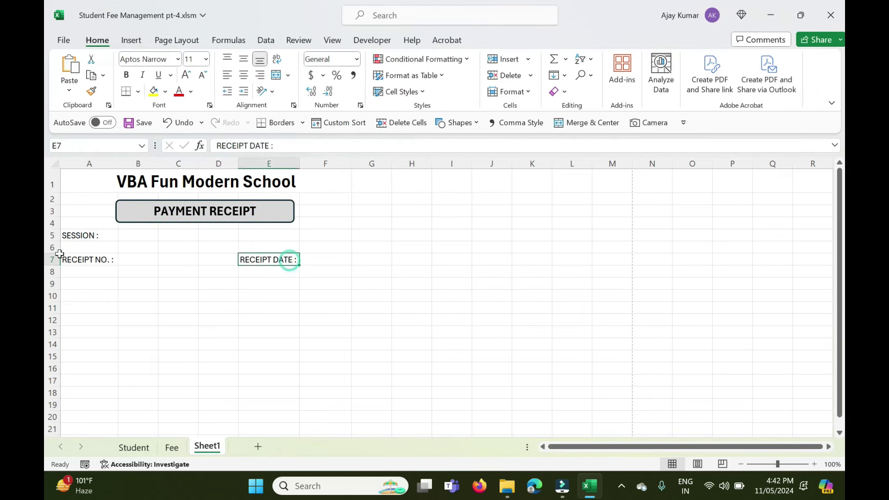
mouse_move(55, 253)
mouse_down()
mouse_move(55, 245)
mouse_move(343, 258)
mouse_up()
click(189, 302)
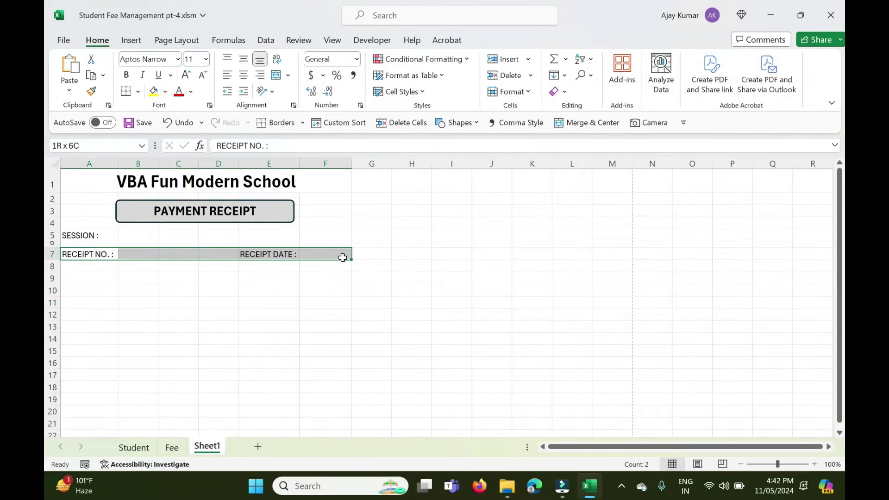
click(121, 94)
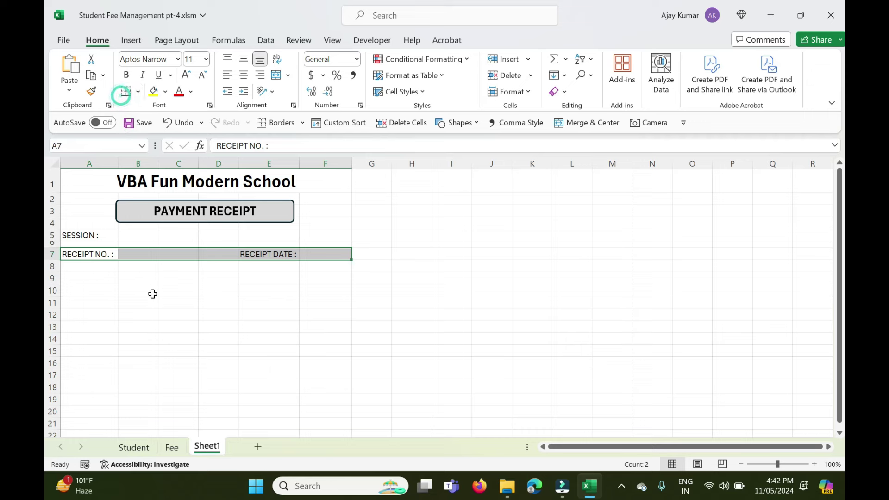
key(Down)
key(Down)
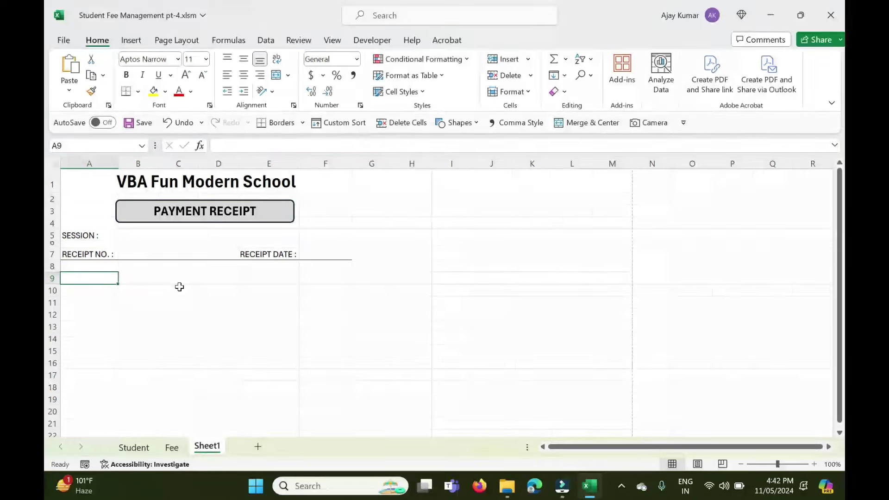
- Enter STUDENT NAME : in A9, widen column A, and enter CLASS : in E9
text(sTU)
text(TUDE)
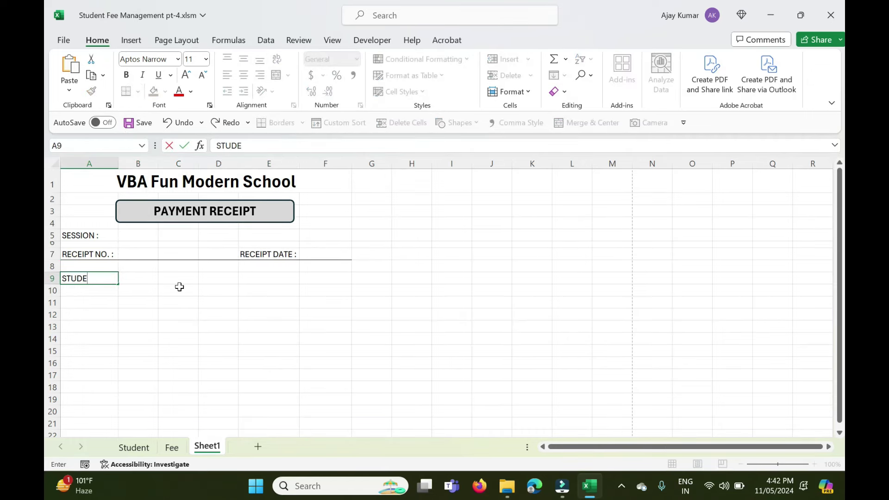
text(NAME)
text( :)
key(Return)
drag(119, 163, 130, 163)
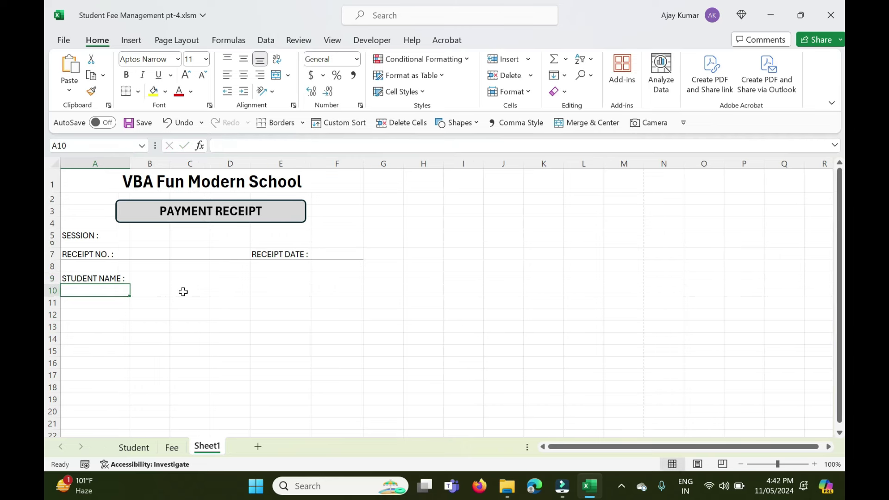
click(276, 274)
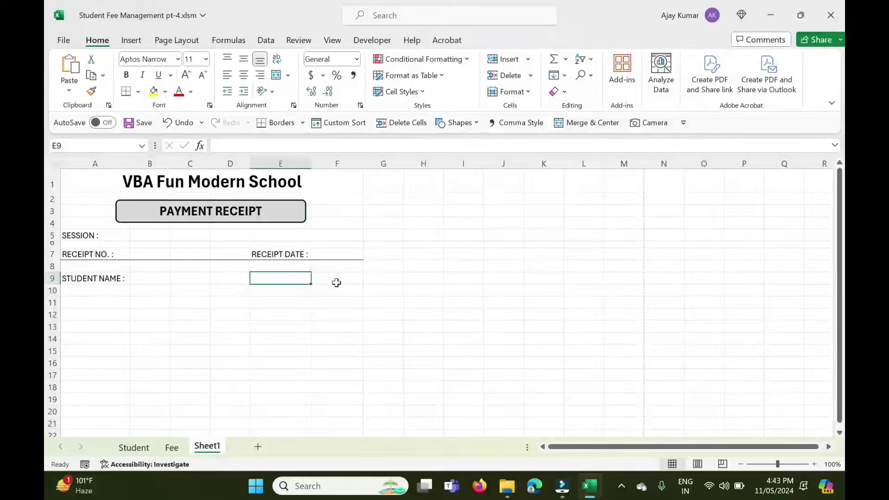
text(CLASS :)
key(Return)
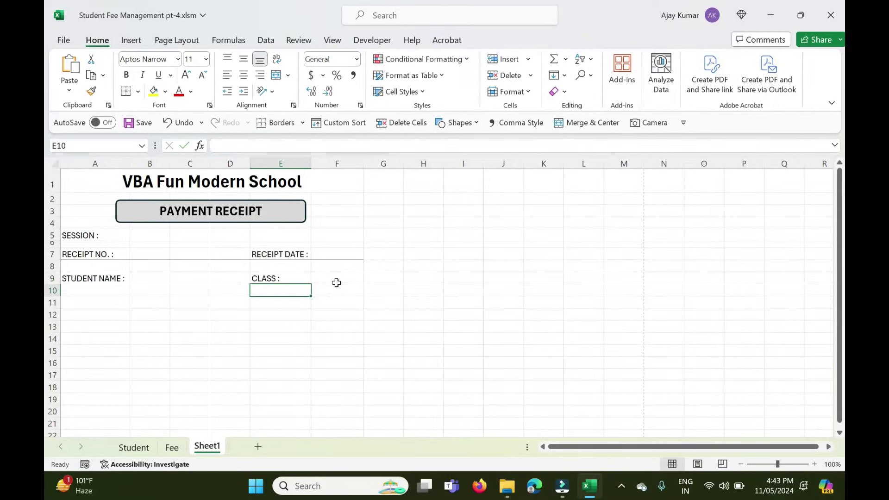
- Type a STUDENT ID entry in A11, then delete the misplaced entry
key(Down)
key(Home)
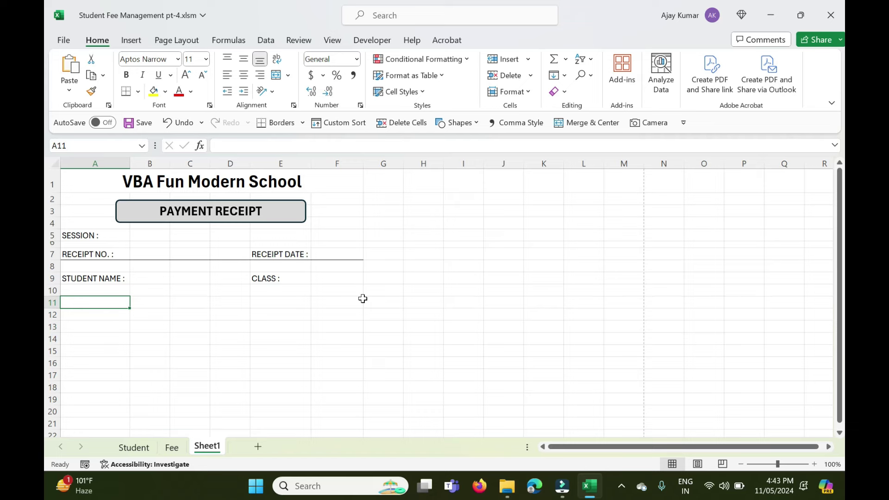
text(STUDENT ID)
key(Return)
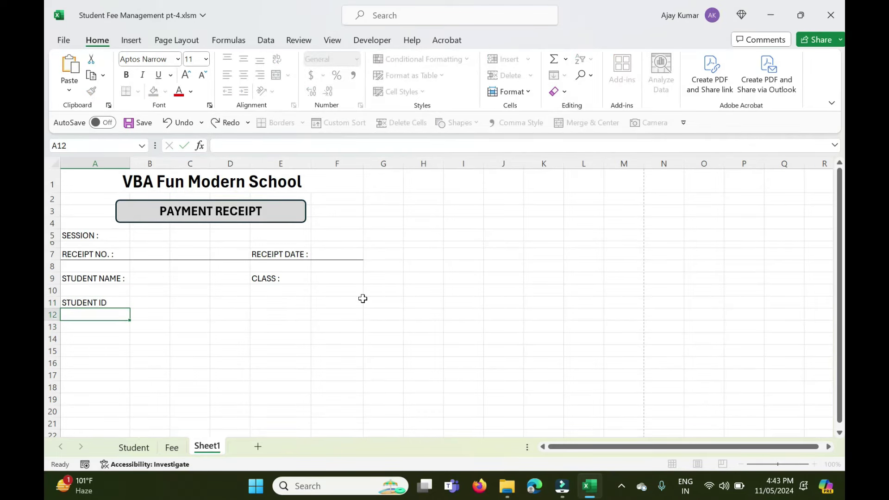
key(Up)
key(Up)
key(Down)
key(Delete)
- Enter STUDENT ID : in E5 and right-align the labels in E5:E7
click(275, 237)
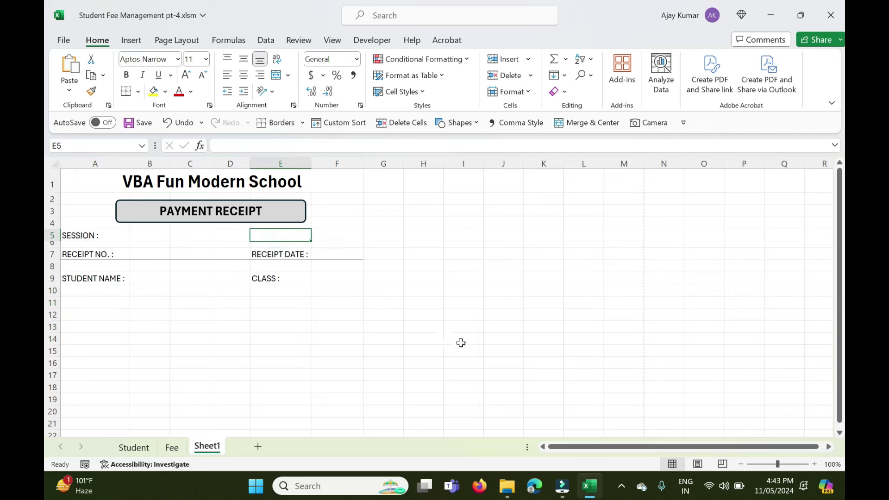
text(STUDE)
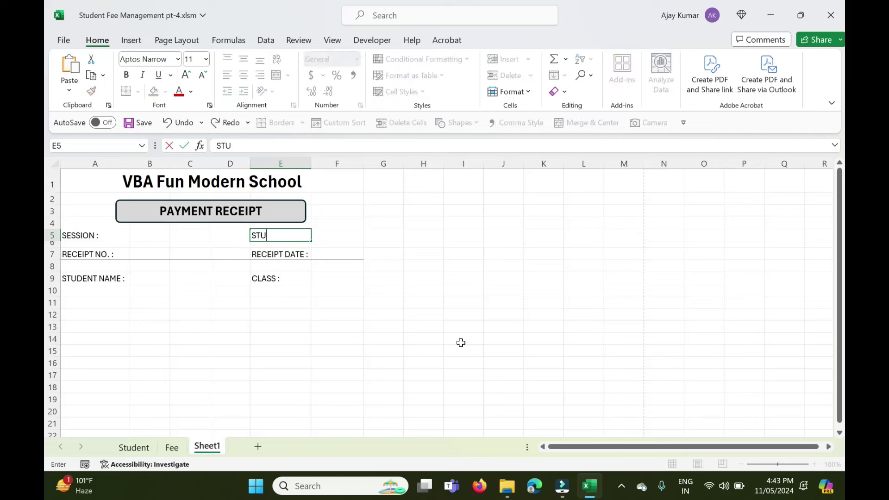
text(NT I)
key(Return)
drag(282, 235, 282, 254)
click(260, 74)
drag(74, 235, 96, 254)
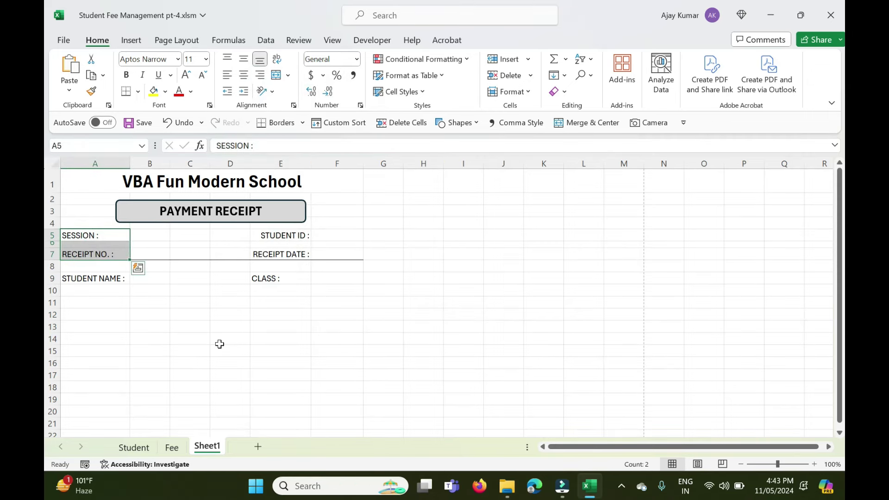
- Right-align the SESSION, RECEIPT NO., STUDENT NAME and CLASS labels, then select A9:F9
click(260, 76)
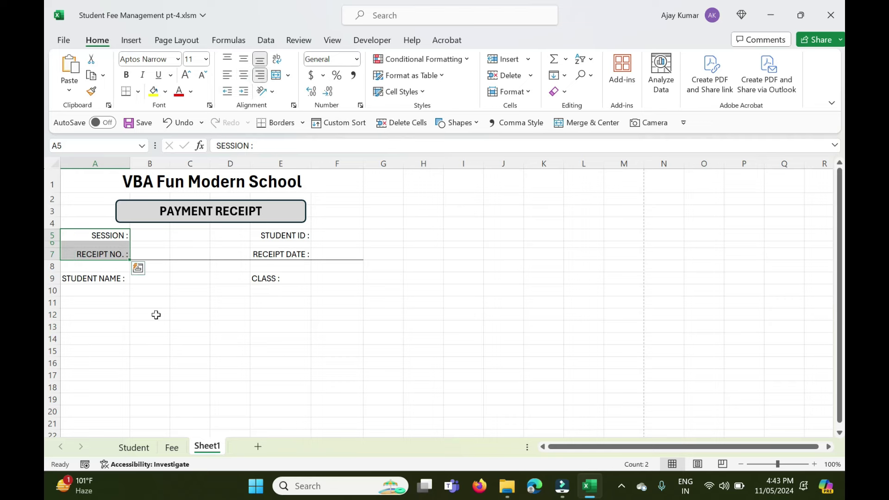
click(154, 313)
click(110, 278)
click(261, 76)
click(284, 279)
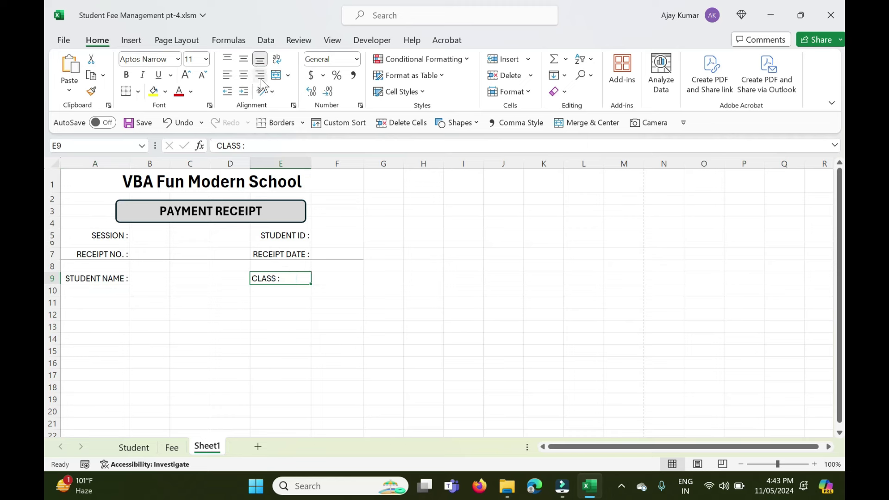
click(260, 76)
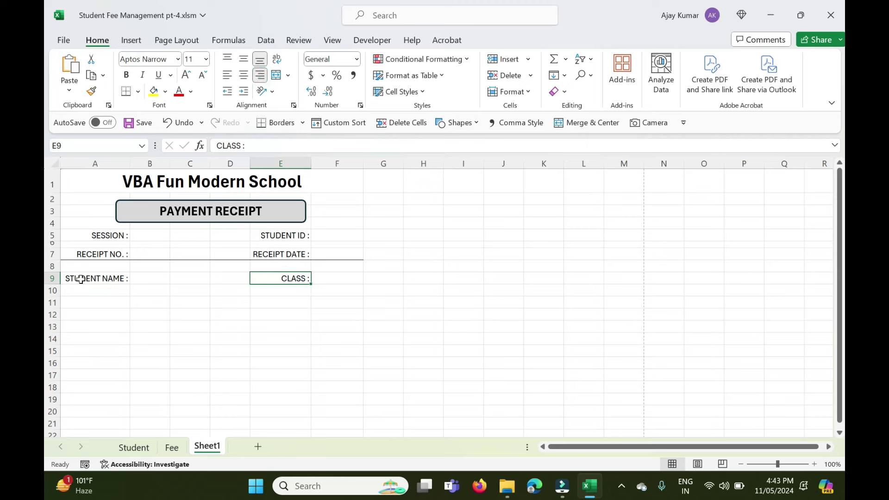
drag(80, 280, 337, 278)
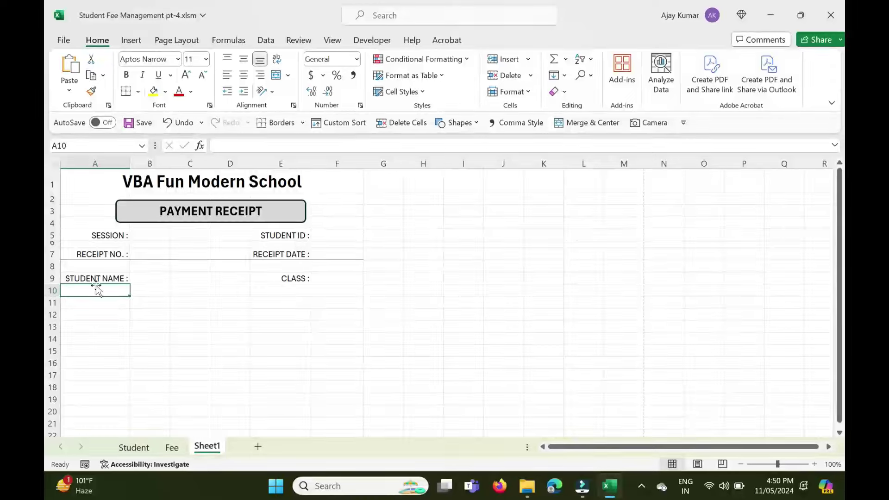
- Copy the five fee headings J3:N3 from the Student sheet
click(139, 447)
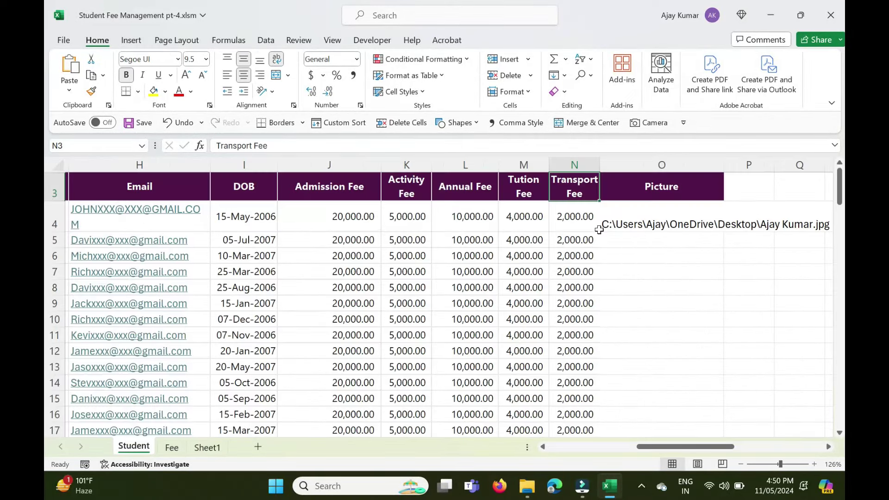
click(417, 188)
click(340, 188)
click(412, 188)
click(473, 188)
click(518, 192)
click(572, 190)
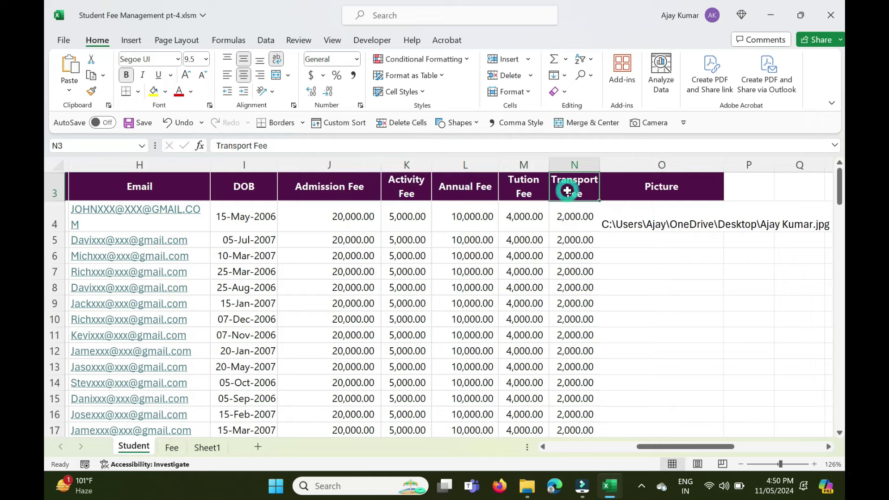
click(314, 187)
drag(351, 187, 594, 192)
key(ctrl+c)
- Paste the fee headings into Sheet1 A11:A15 as transposed values
click(208, 448)
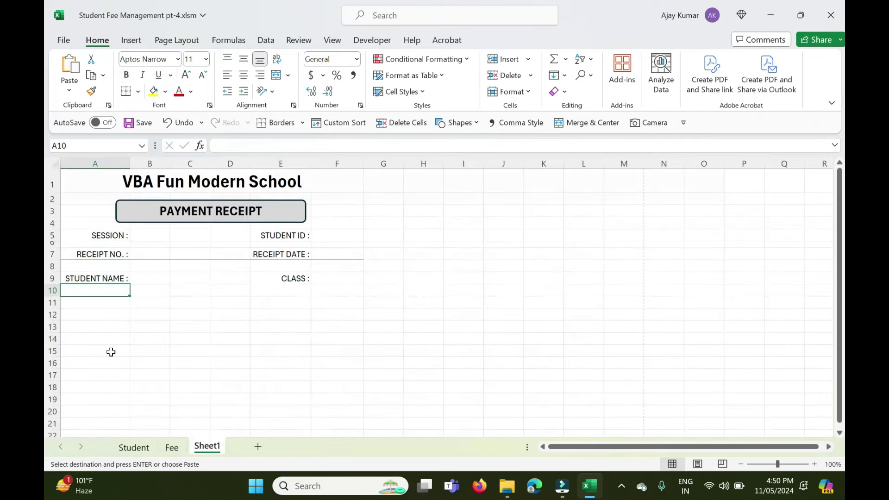
right_click(90, 303)
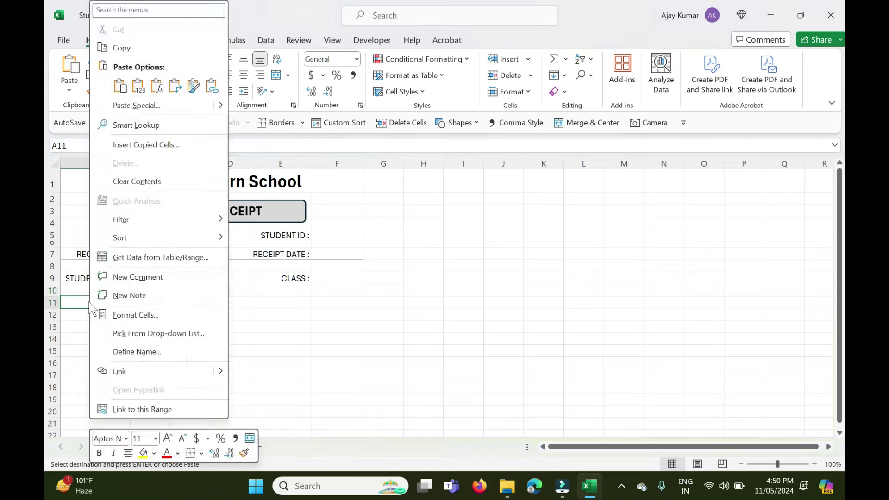
click(140, 110)
click(79, 79)
click(216, 192)
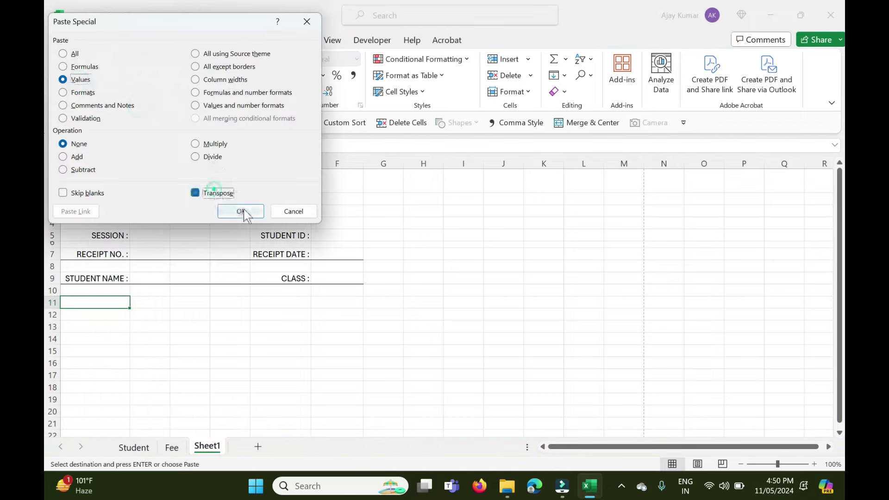
click(240, 211)
double_click(80, 302)
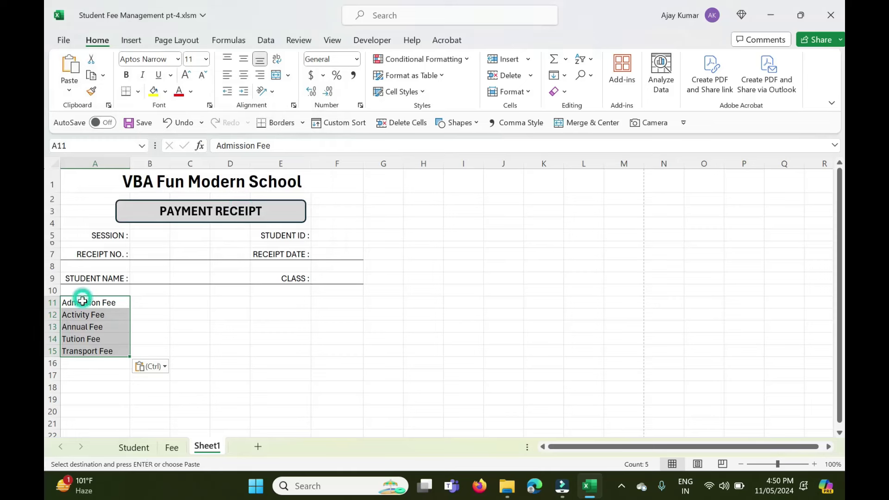
- Prefix the fee labels with 1. to 5., from Admission Fee through Transport Fee
text(1.)
key(Return)
key(F2)
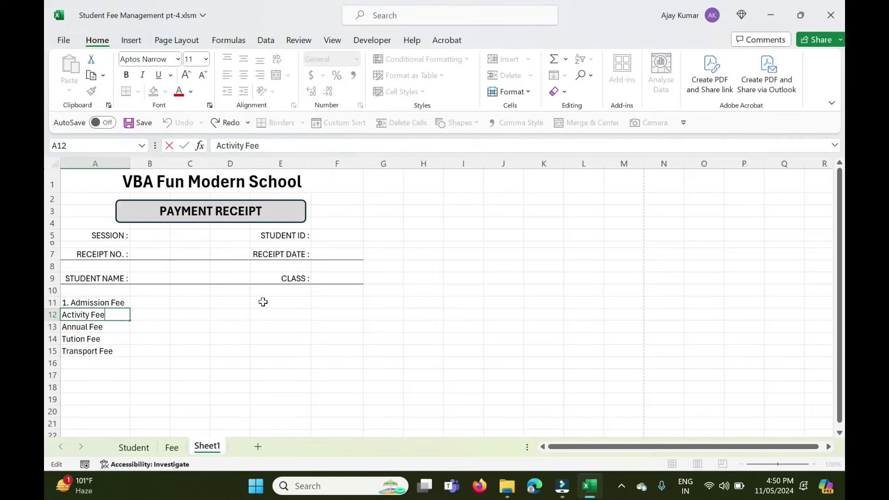
text(2.)
key(Return)
key(F2)
text(3.)
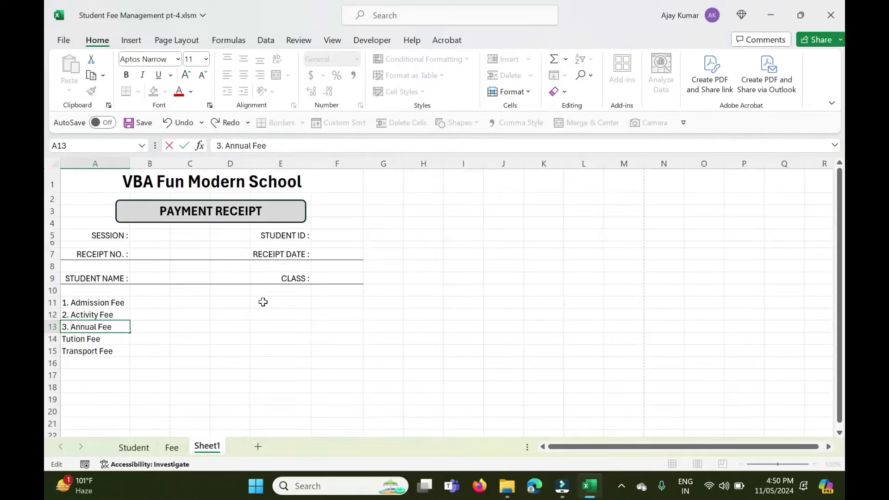
key(Return)
key(F2)
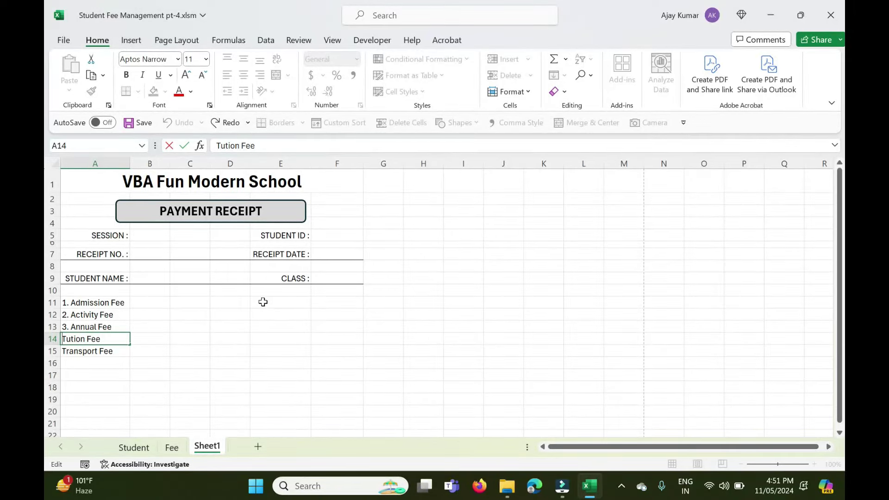
text(4.)
key(Return)
key(F2)
key(Home)
text(5.)
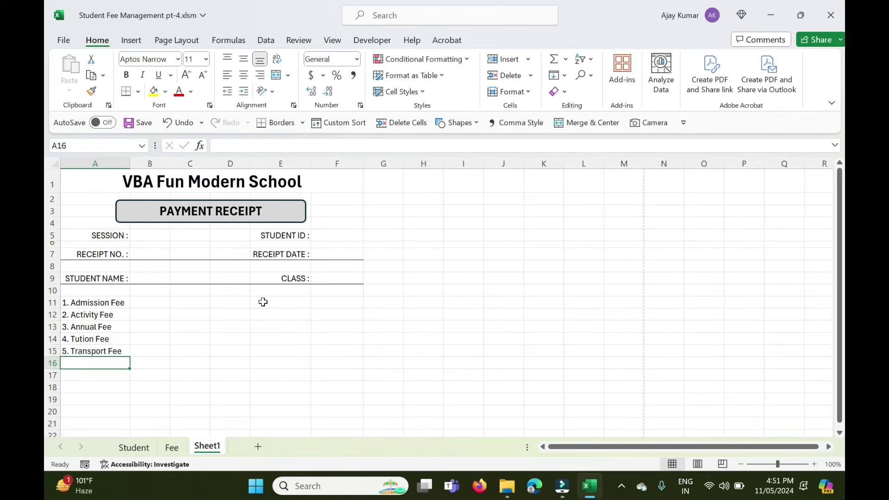
- Make rows 11–15 taller and centre the fee labels vertically, keeping them left-aligned
drag(96, 305, 97, 363)
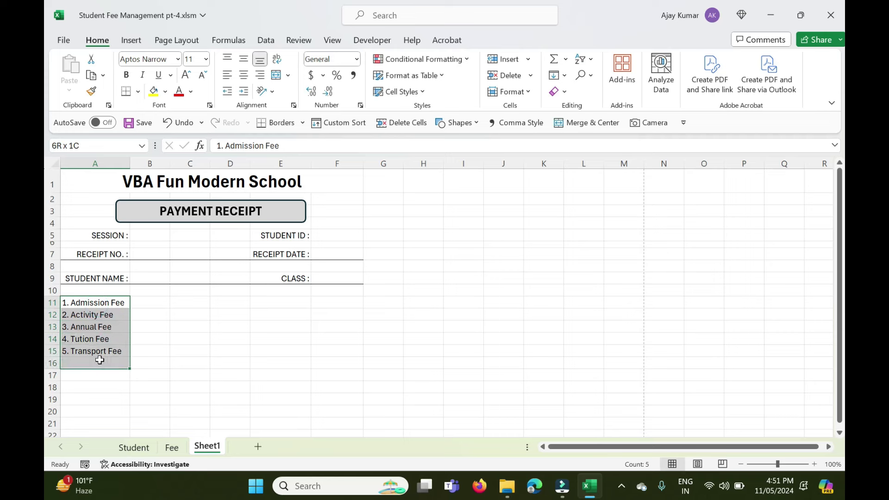
drag(340, 298, 340, 383)
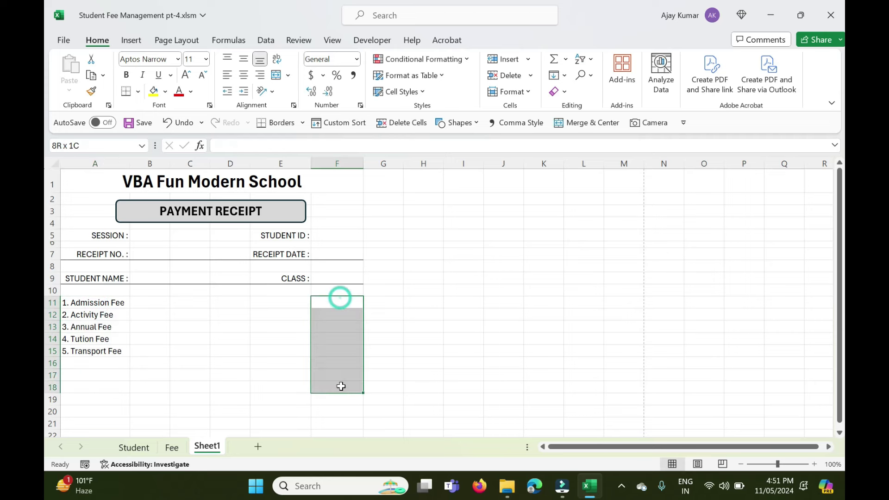
click(74, 305)
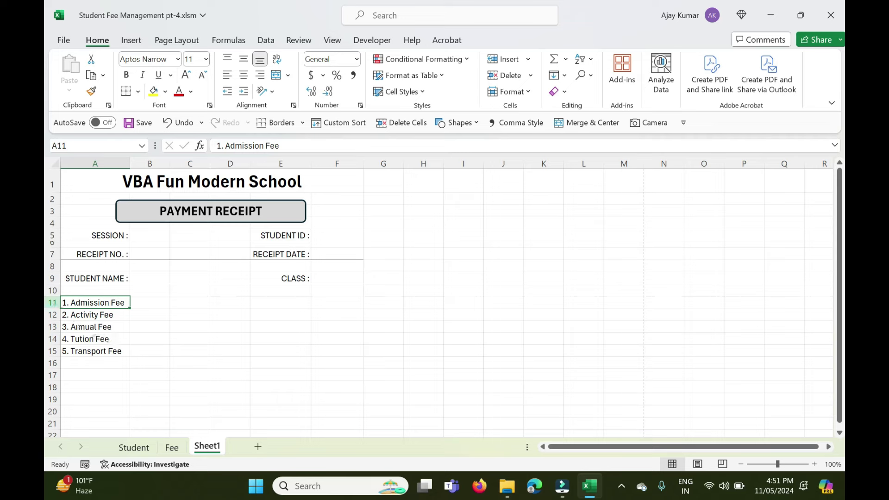
drag(52, 302, 54, 363)
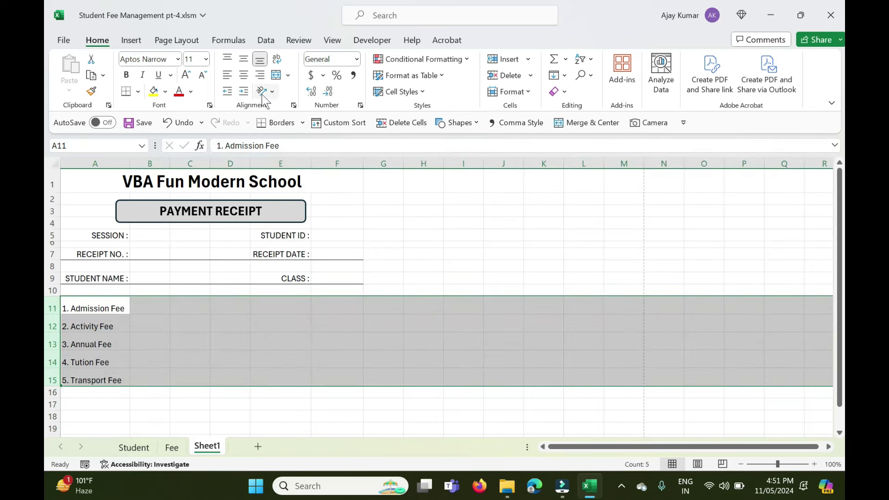
click(243, 74)
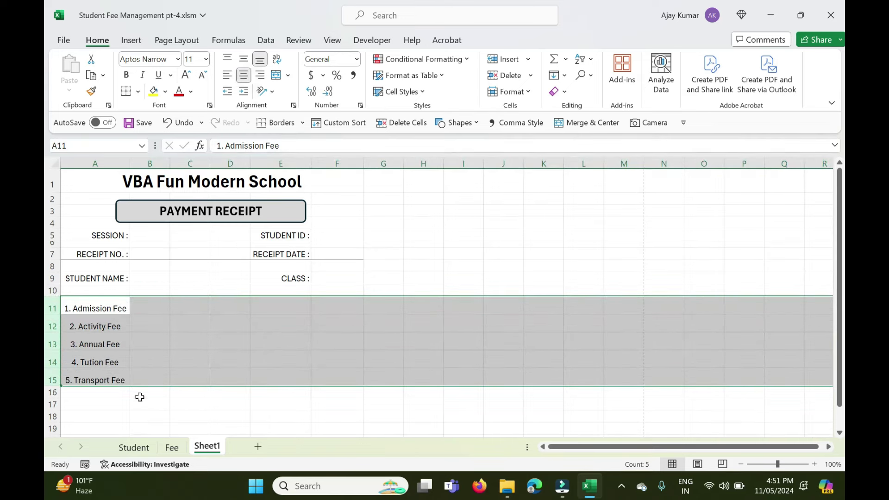
click(243, 59)
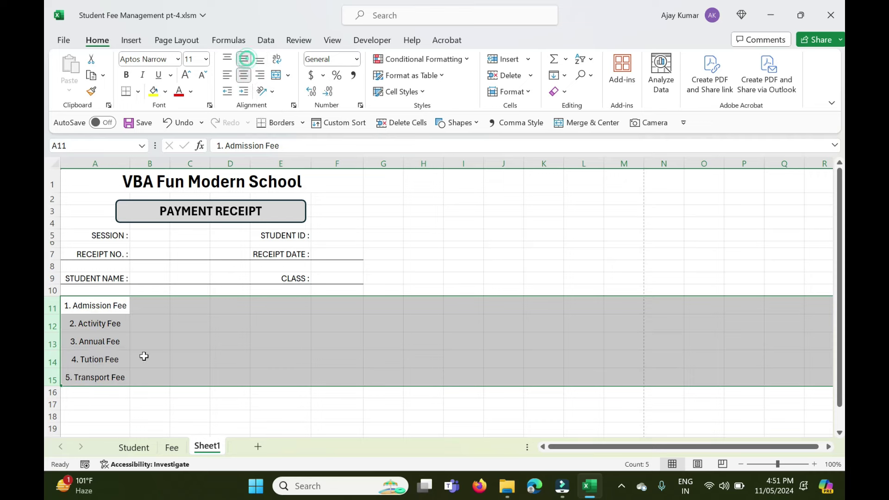
click(227, 74)
click(95, 325)
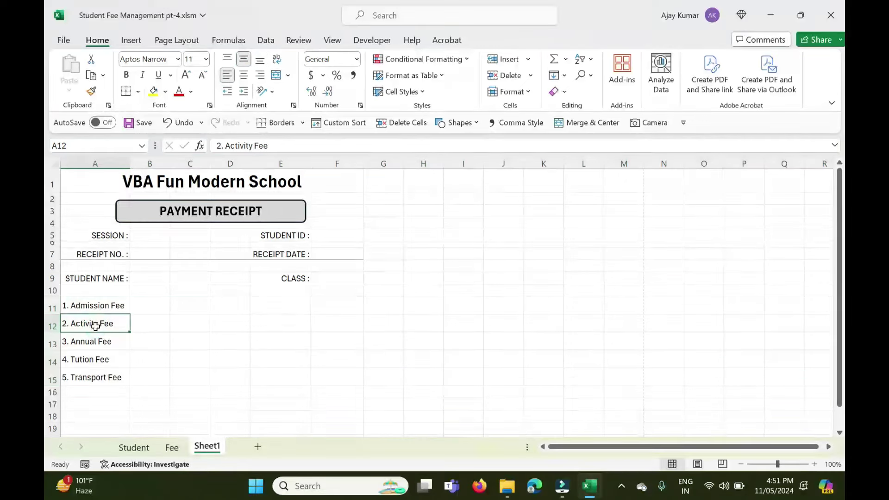
- Merge and centre F11:F15 into one cell using Alt+H, M, C
click(262, 306)
scroll(356, 321, down, 1)
click(336, 266)
key(Down)
key(Down)
key(Down)
key(Down)
key(Down)
key(Up)
key(Up)
key(Up)
key(Up)
key(Up)
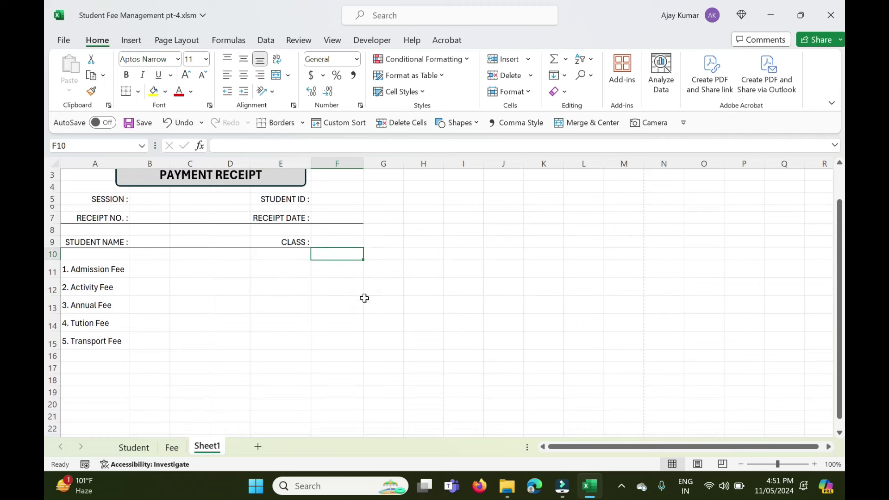
key(Down)
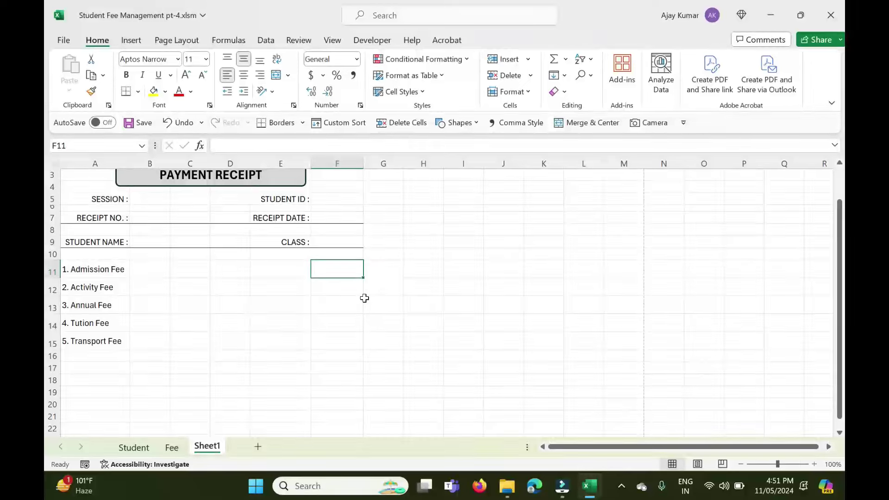
key(shift+Down)
key(shift+Down)
key(shift+Down)
key(shift+Down)
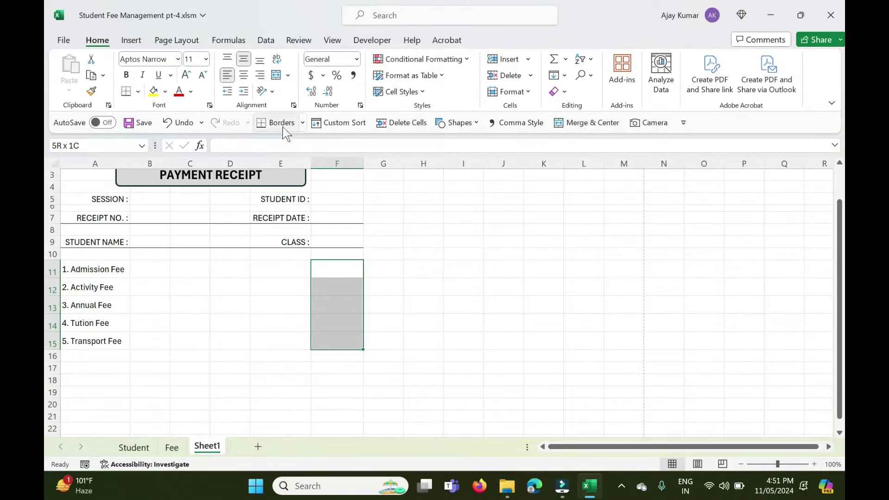
key(alt+h)
key(m)
key(c)
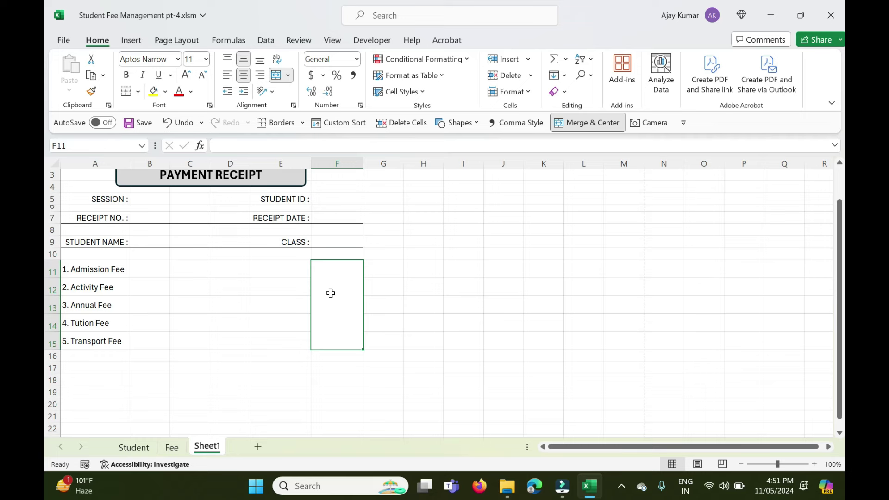
scroll(330, 293, down, 3)
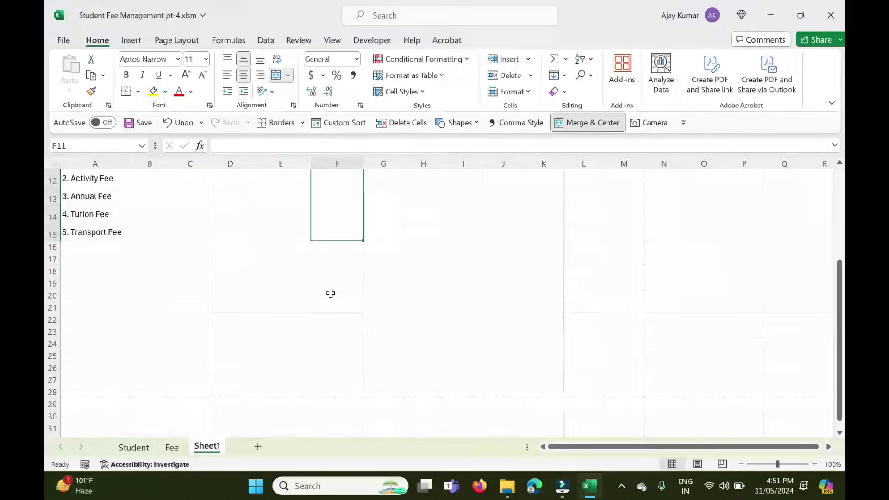
- Add bottom and top borders to row 17 across columns A to F
drag(92, 259, 332, 259)
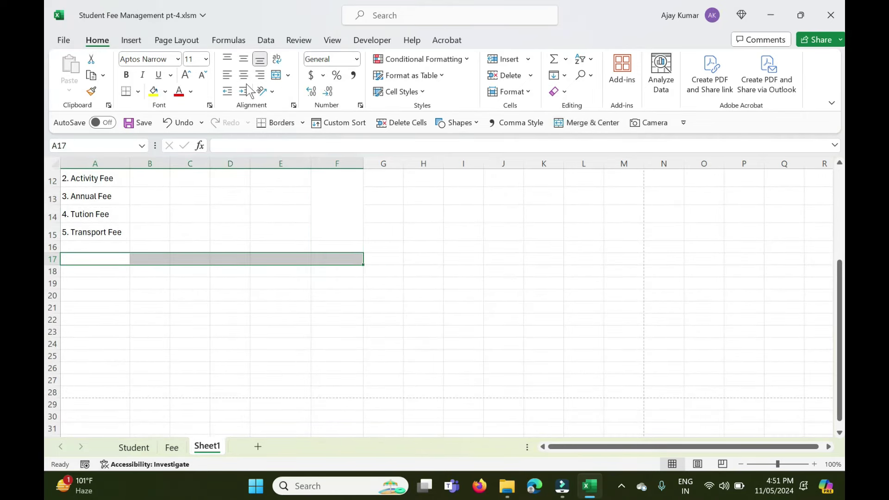
click(137, 91)
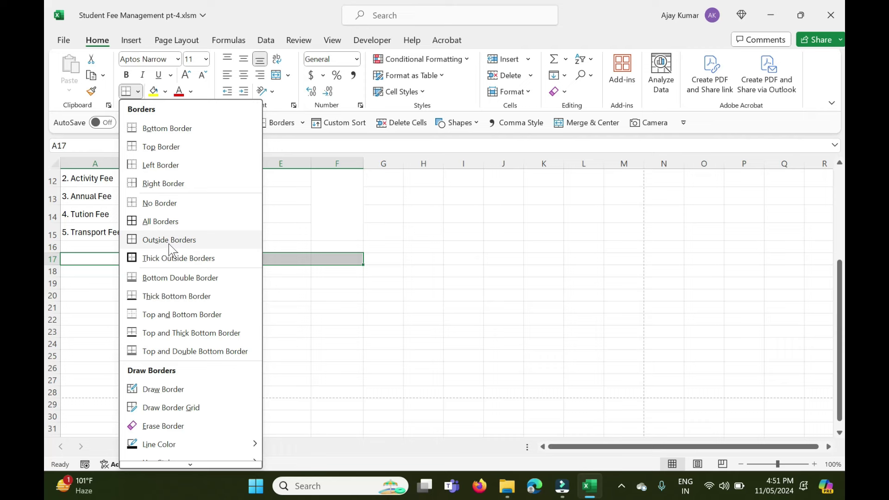
click(144, 146)
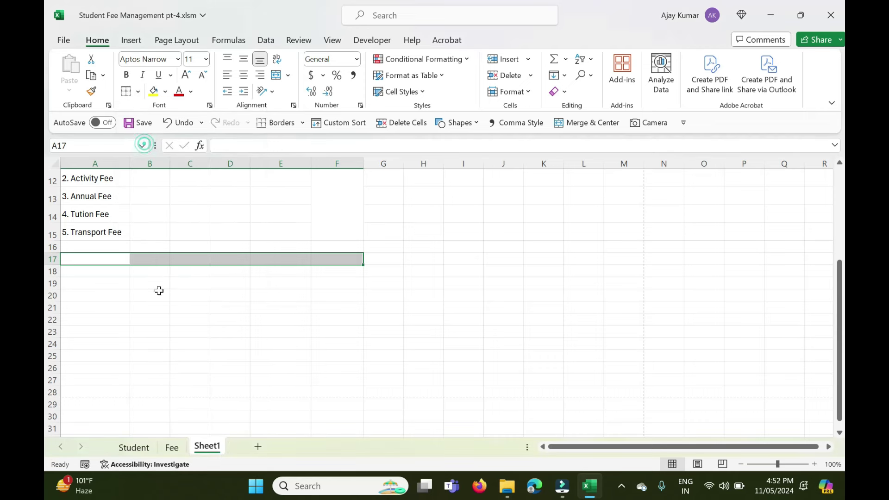
click(137, 91)
click(147, 147)
click(242, 348)
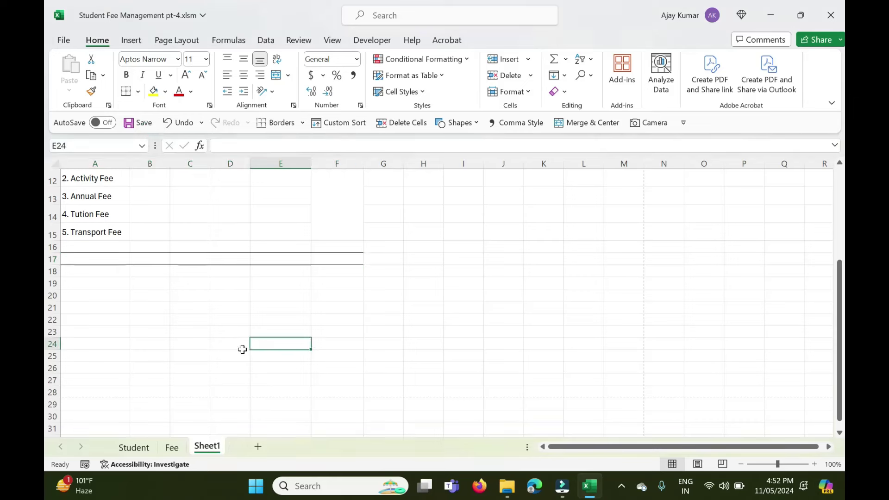
- Enter a bold, right-aligned 'Total :' label in E17
click(282, 263)
text(Total)
key(Tab)
click(290, 257)
key(ctrl+b)
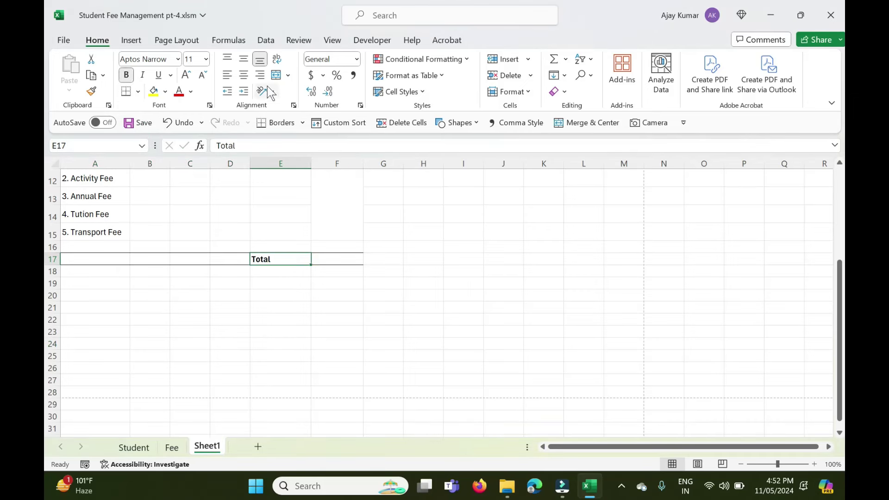
click(260, 75)
double_click(301, 259)
key(Return)
text(')
key(Up)
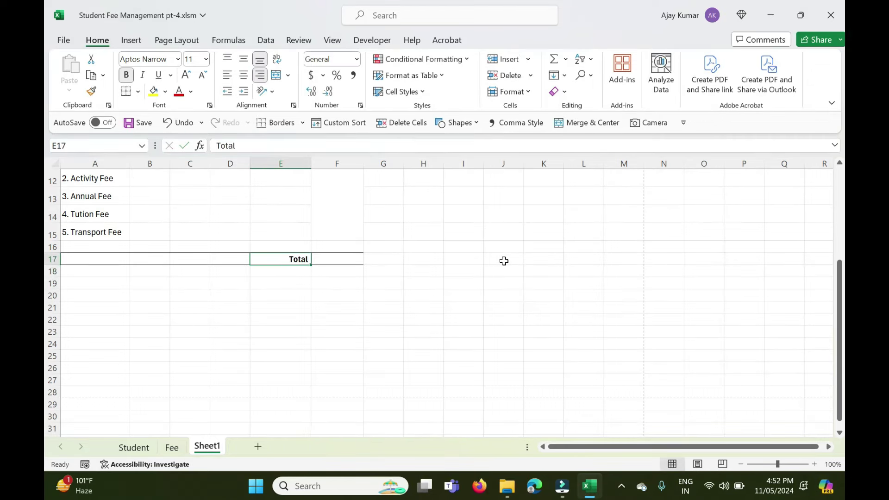
text(:)
key(Return)
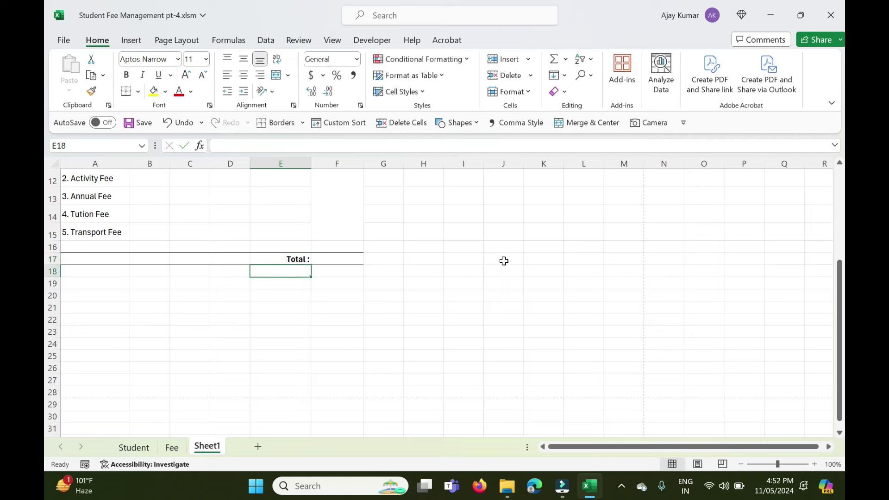
click(75, 262)
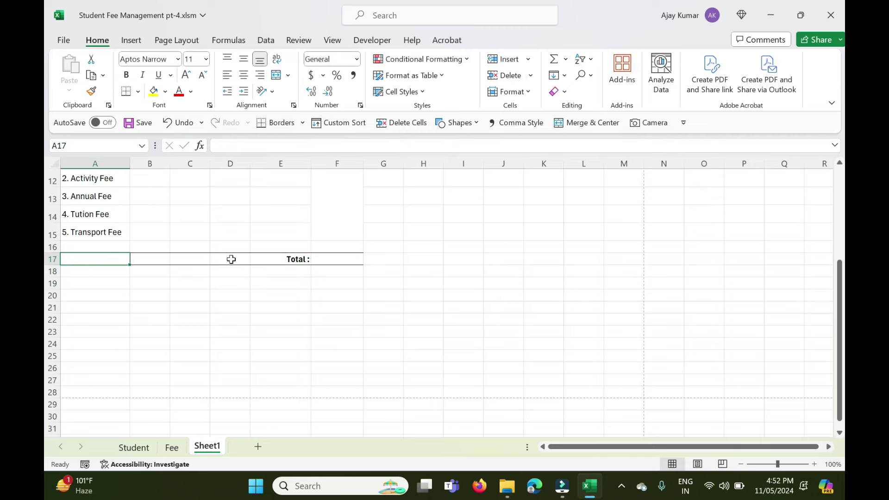
- Clear the borders on A17:F17 and enter the 'In Word :' label in A18
shift+click(354, 260)
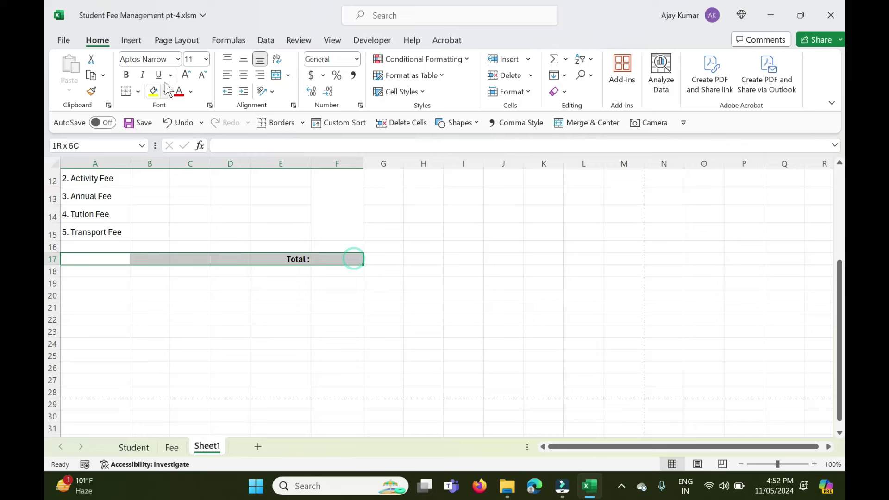
click(138, 92)
click(149, 201)
click(95, 272)
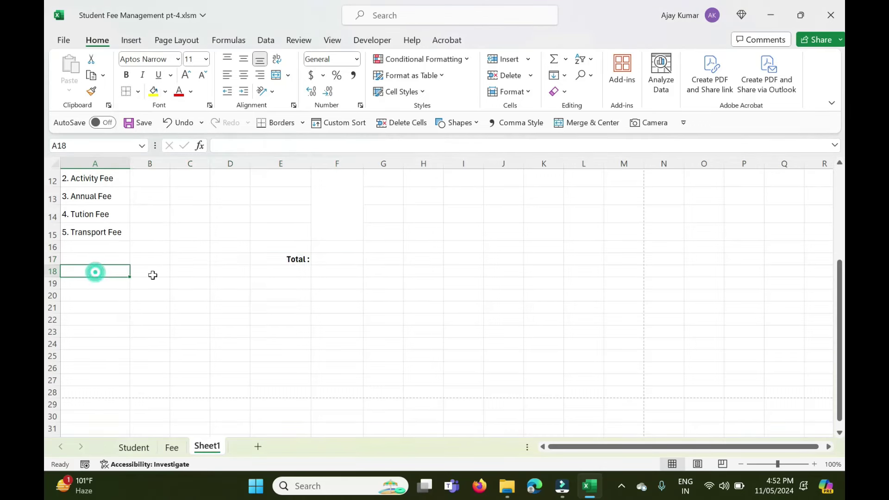
text(In Word)
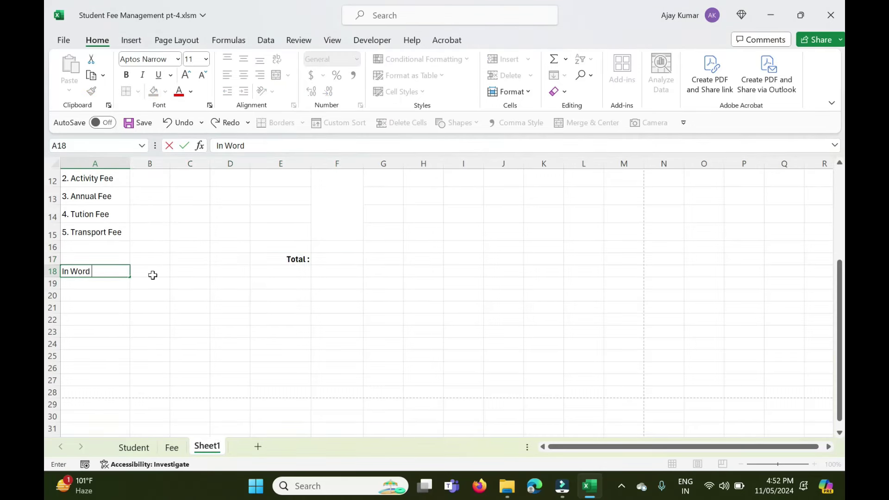
text(:)
key(Return)
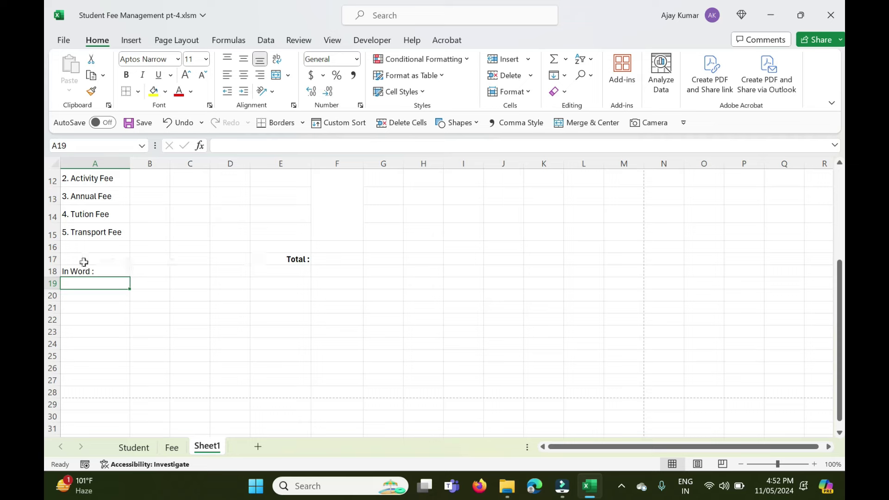
- Rule a top border above A17:E17 and a bottom border under A18:E18
drag(84, 262, 283, 260)
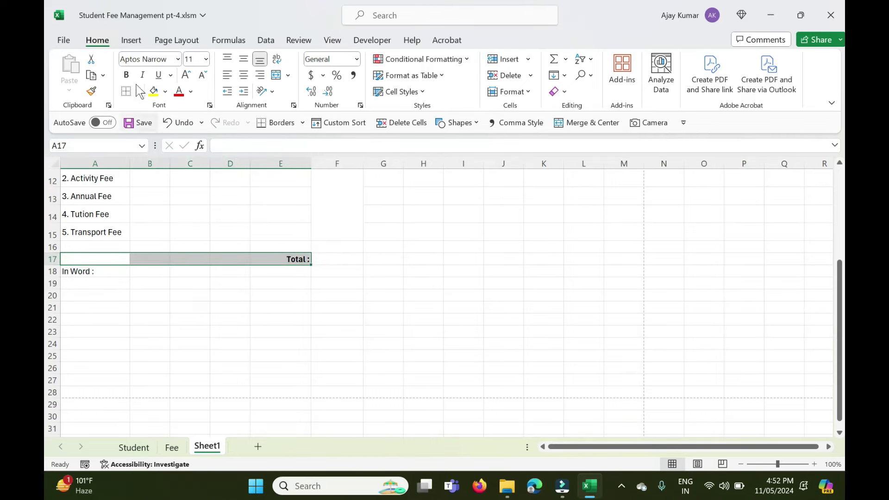
click(138, 91)
click(148, 147)
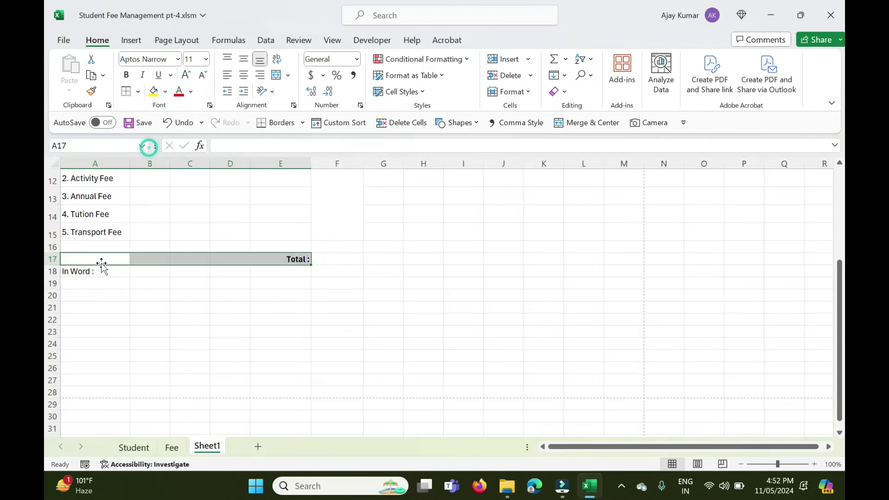
drag(99, 271, 282, 271)
click(138, 91)
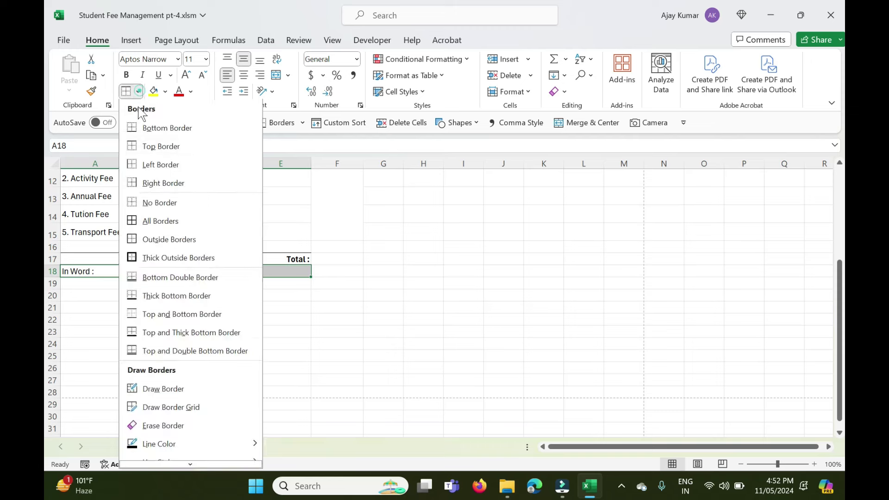
click(148, 127)
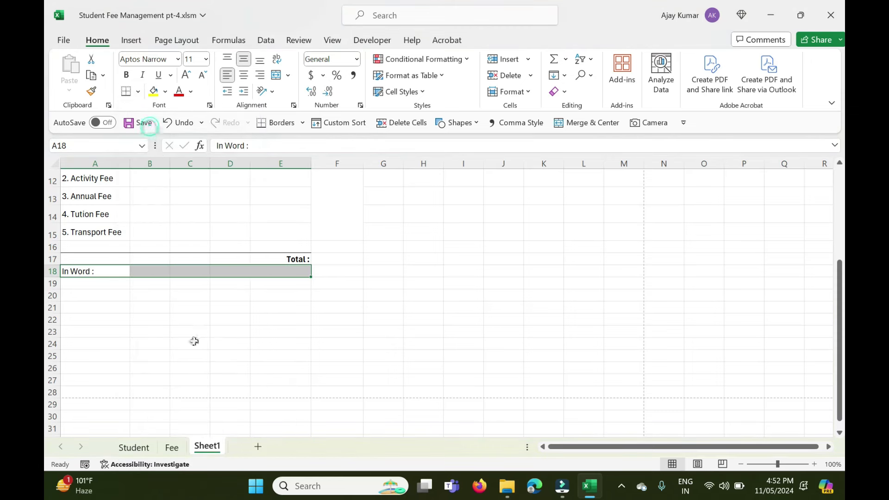
click(194, 341)
- Extend the rule under row 18 and the rule above row 17 into column F
drag(109, 270, 285, 276)
click(275, 259)
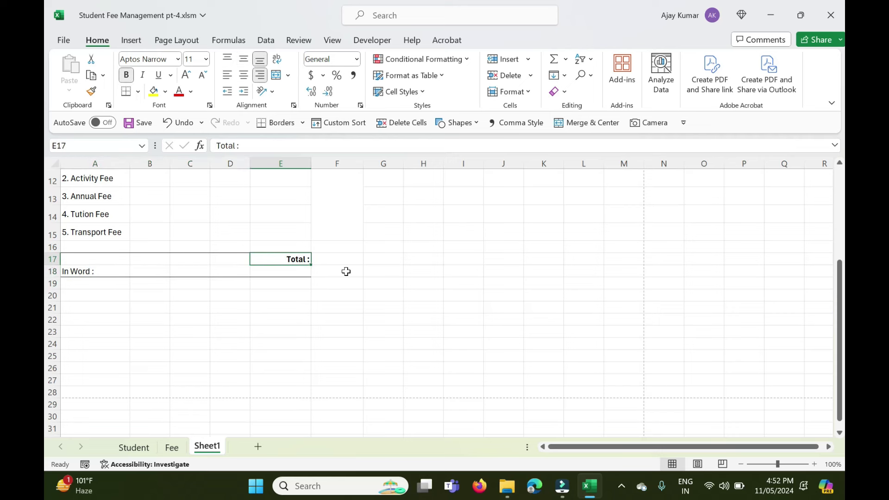
key(Right)
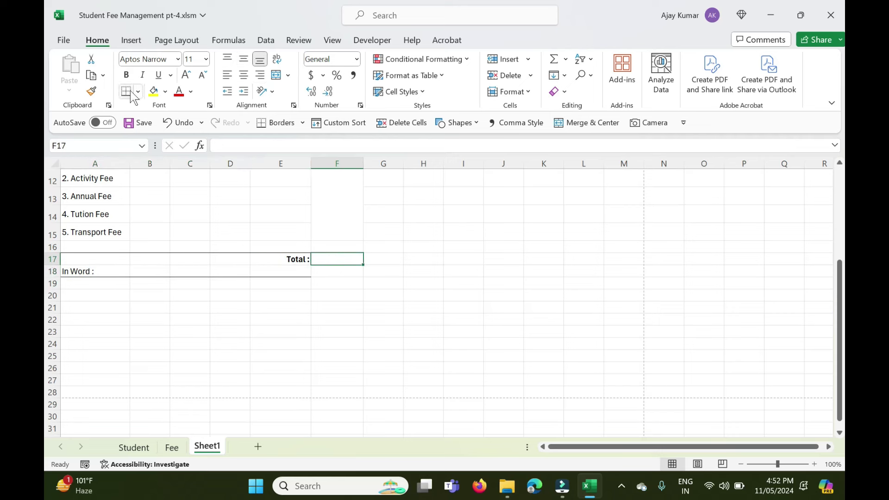
click(336, 272)
click(126, 91)
click(324, 259)
click(138, 91)
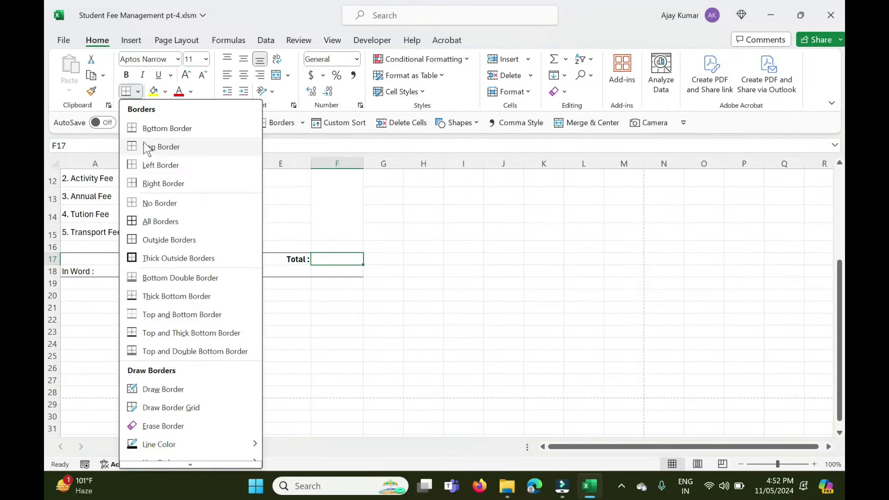
click(146, 145)
click(311, 330)
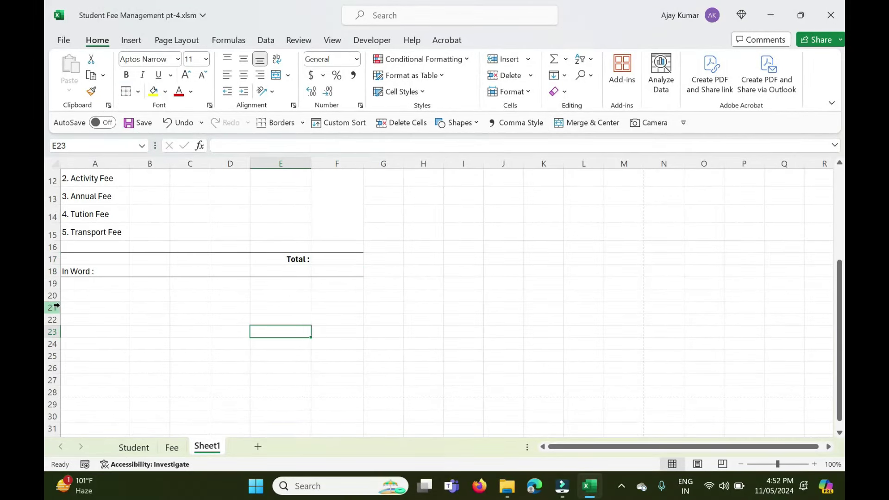
- Enter a bold 'Balance Amt :' label in A20
click(72, 298)
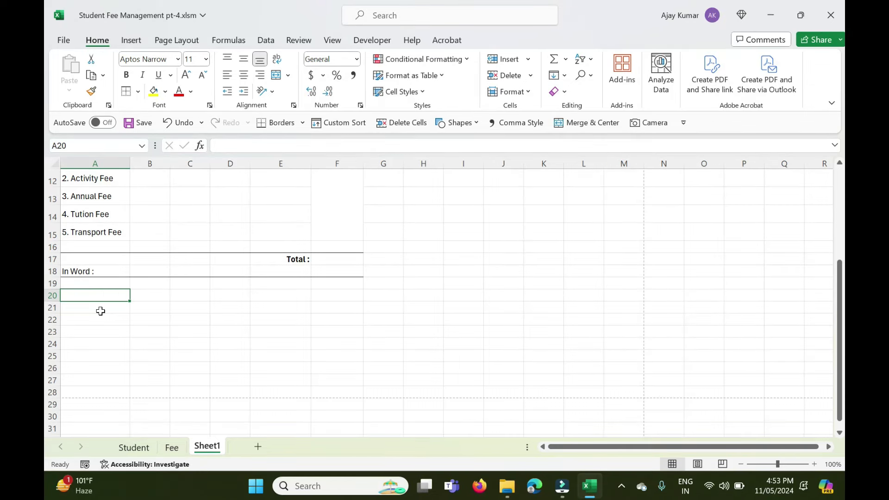
text(Balance Amt)
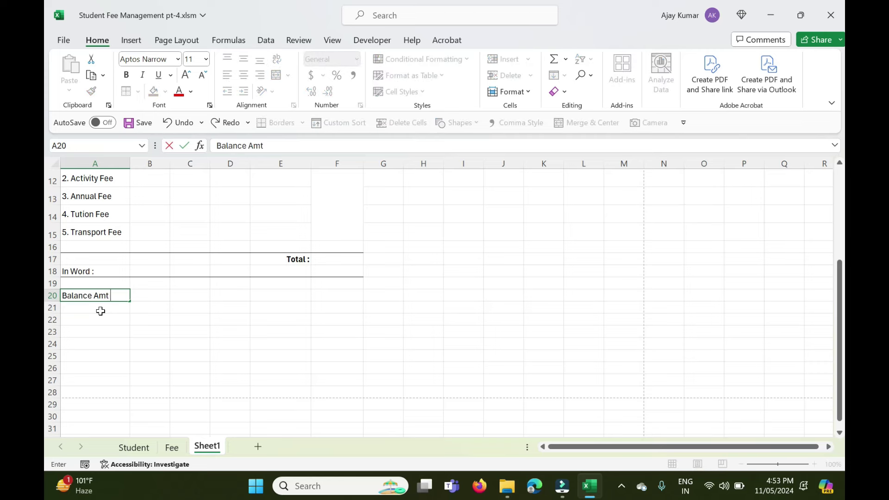
text(:)
key(Return)
key(Up)
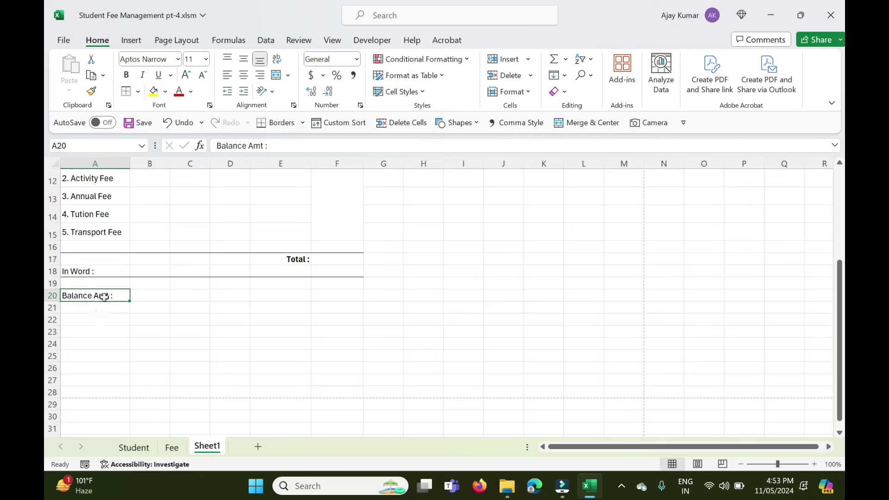
key(ctrl+b)
key(ctrl+b)
- Left-align the SESSION, RECEIPT NO., STUDENT ID and RECEIPT DATE labels
click(170, 349)
scroll(188, 342, up, 4)
drag(109, 233, 107, 253)
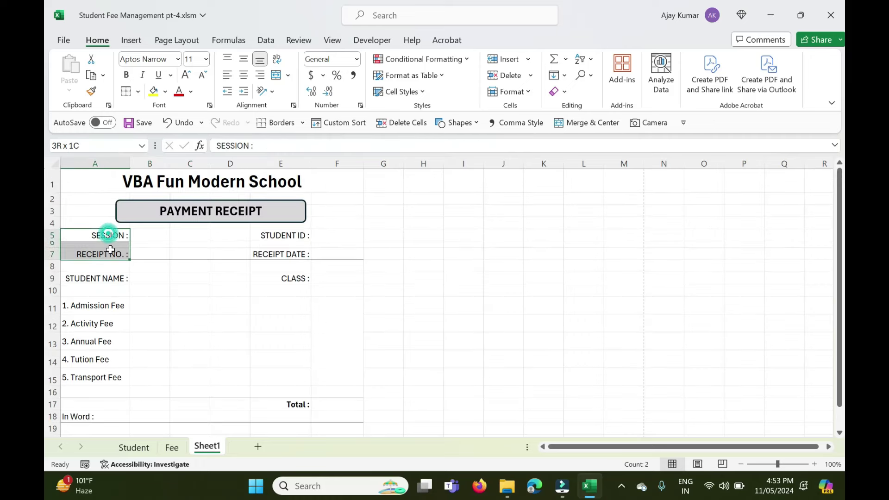
click(226, 75)
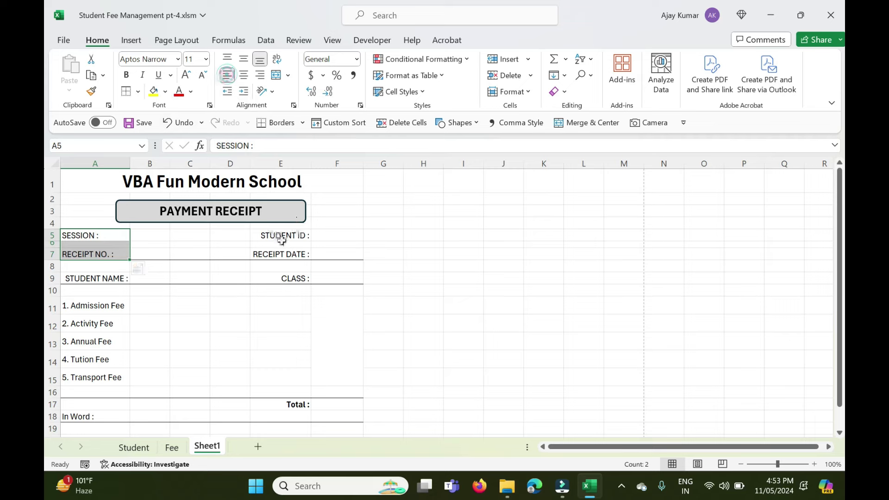
drag(280, 236, 281, 253)
click(228, 75)
click(149, 235)
- Widen column B and resize column F of the receipt
drag(170, 164, 209, 163)
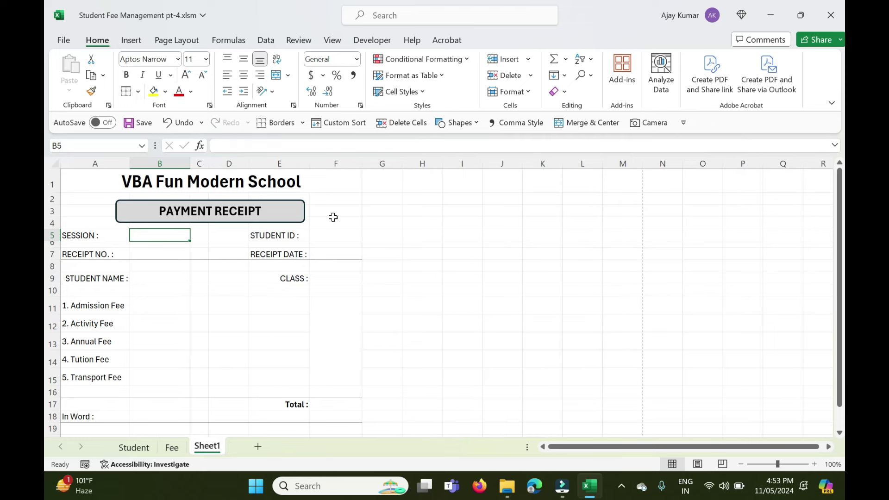
drag(361, 165, 315, 165)
click(83, 181)
scroll(369, 272, down, 7)
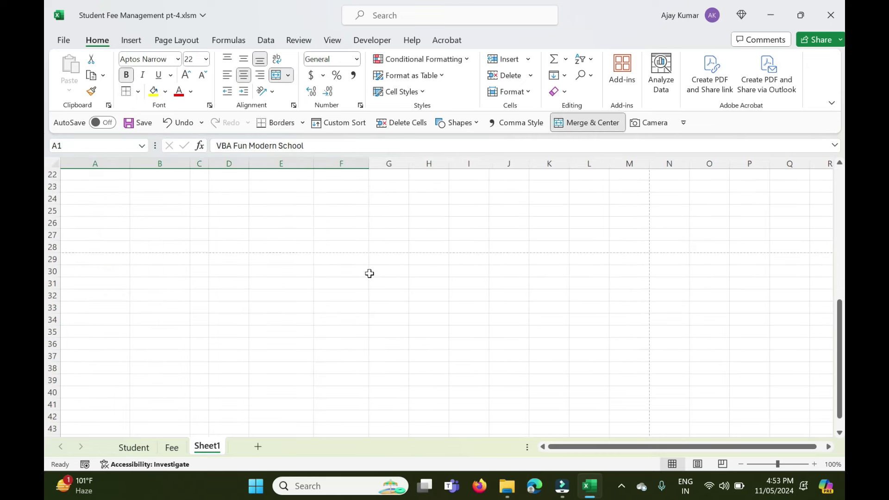
scroll(369, 273, up, 4)
- Preview the receipt, then give A1:F28 a thick outside border
key(ctrl+p)
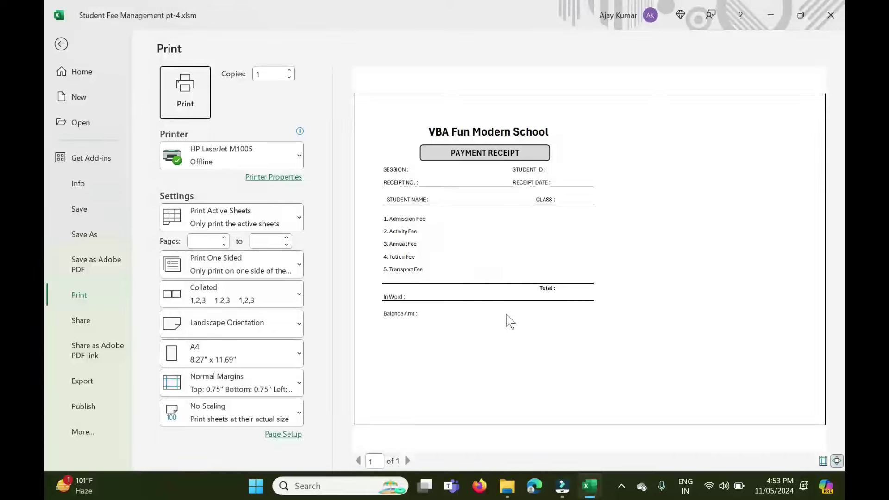
click(61, 45)
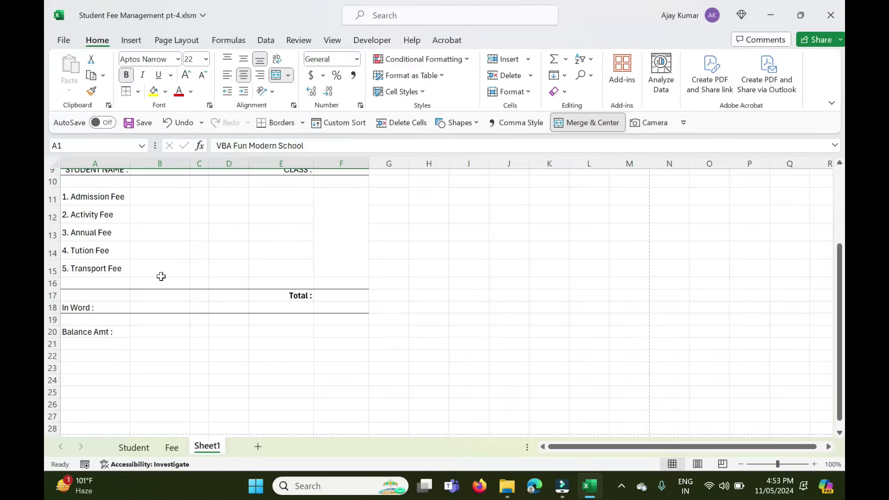
scroll(156, 288, up, 3)
drag(130, 181, 162, 349)
scroll(214, 315, down, 4)
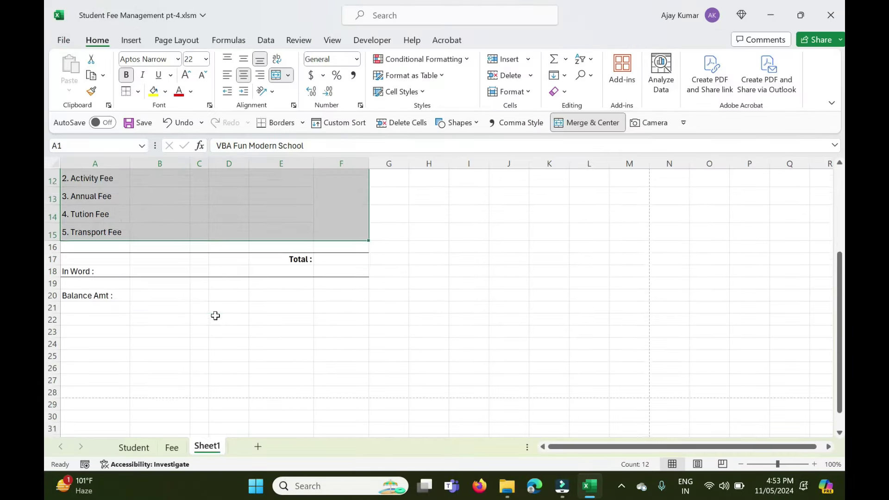
scroll(212, 310, down, 1)
drag(345, 307, 347, 322)
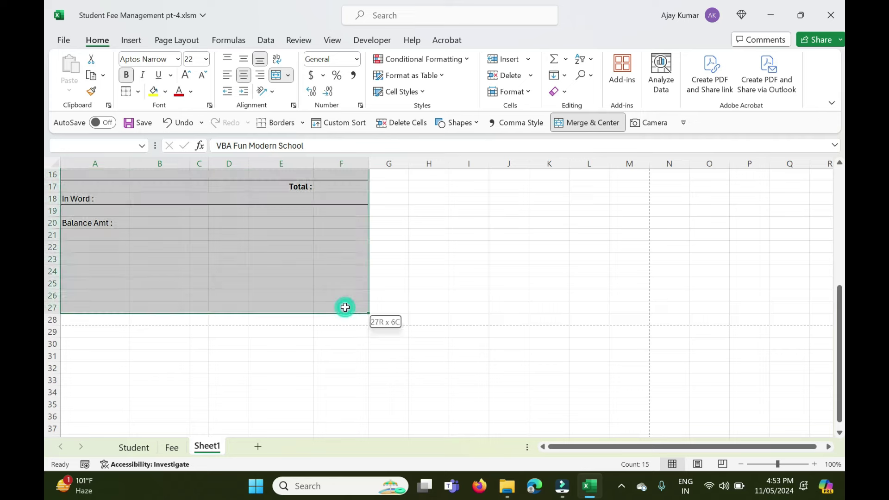
click(138, 91)
click(148, 255)
- Check the boxed receipt in print preview and return to the sheet
scroll(255, 260, up, 2)
scroll(255, 259, up, 3)
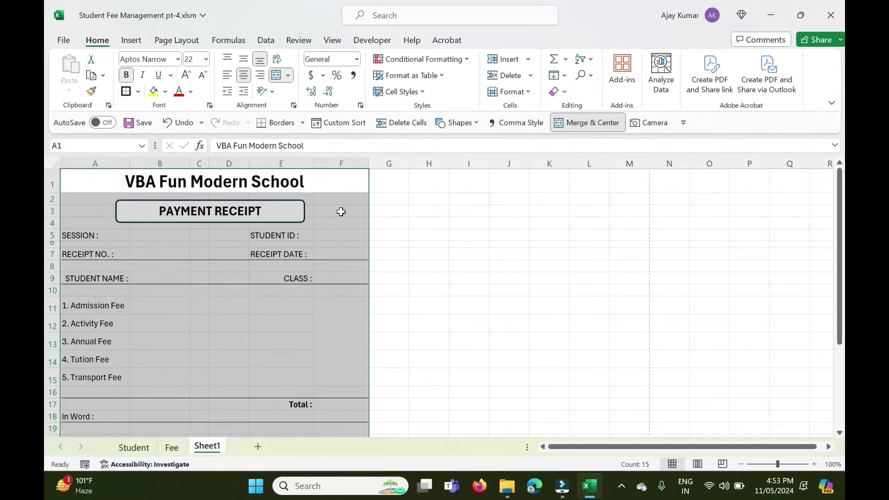
click(363, 213)
key(ctrl+p)
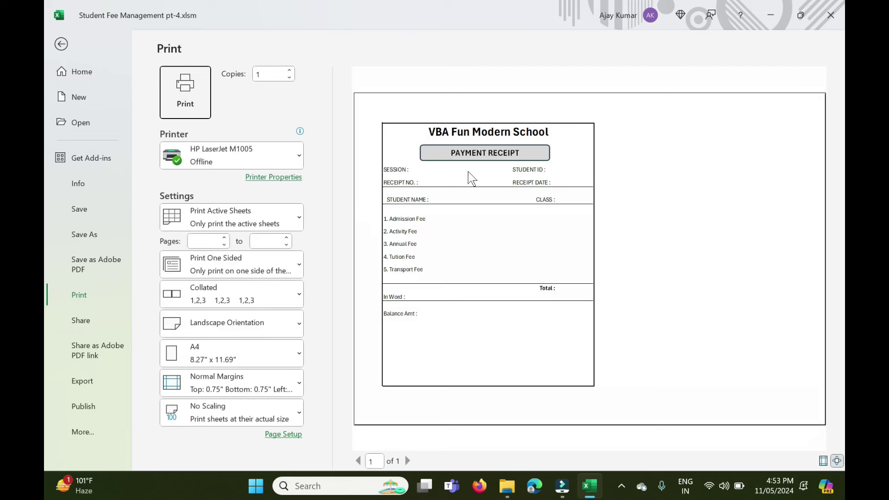
click(62, 44)
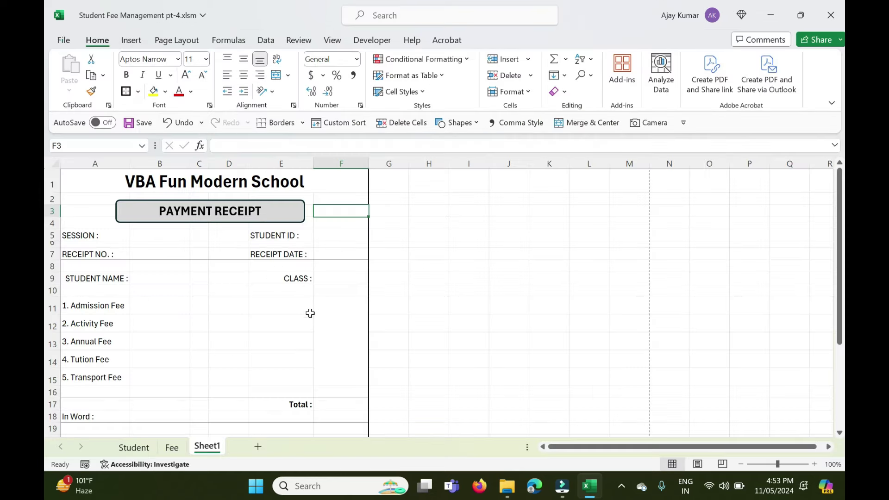
- Fill the footer rows 26–28 with light grey
scroll(309, 312, down, 4)
drag(70, 372, 342, 389)
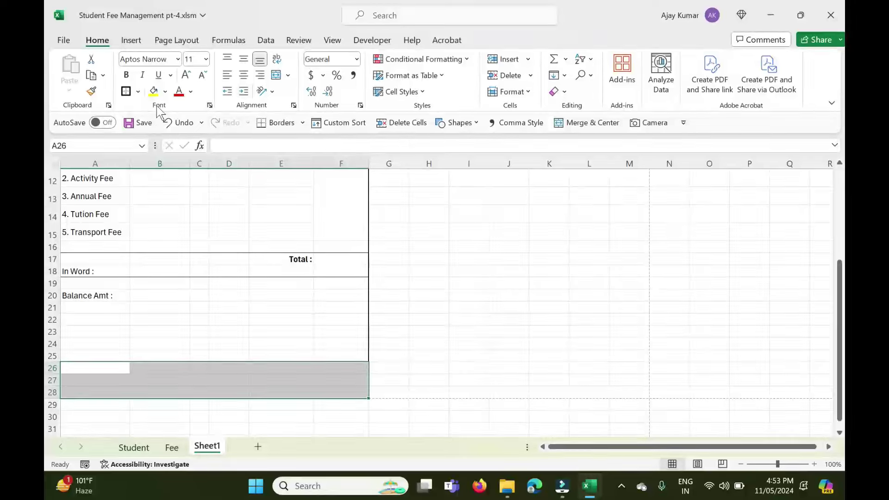
click(138, 91)
click(138, 91)
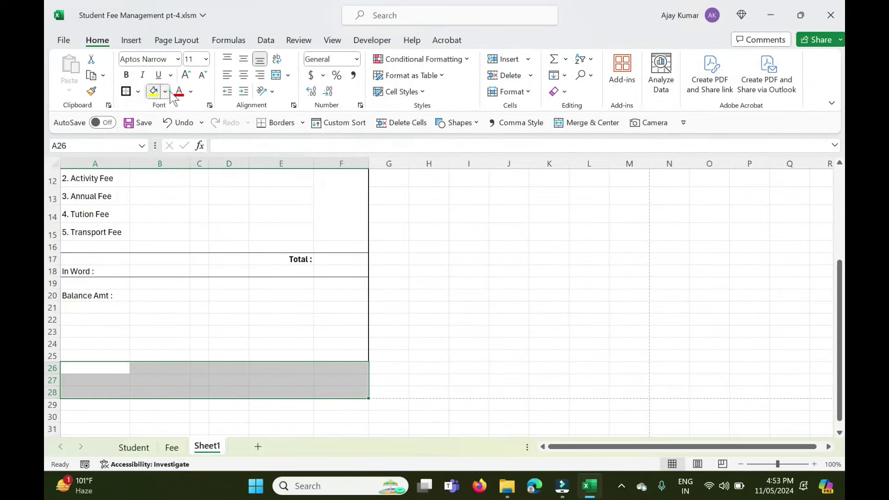
click(165, 92)
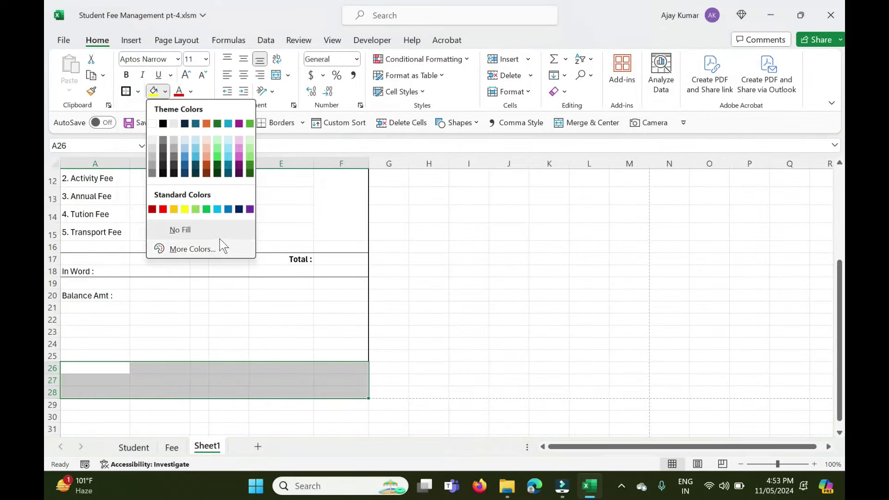
click(155, 151)
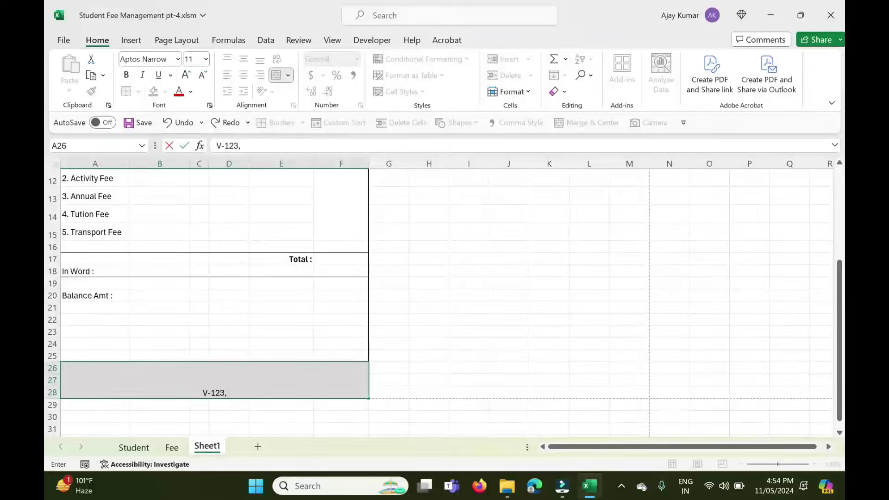
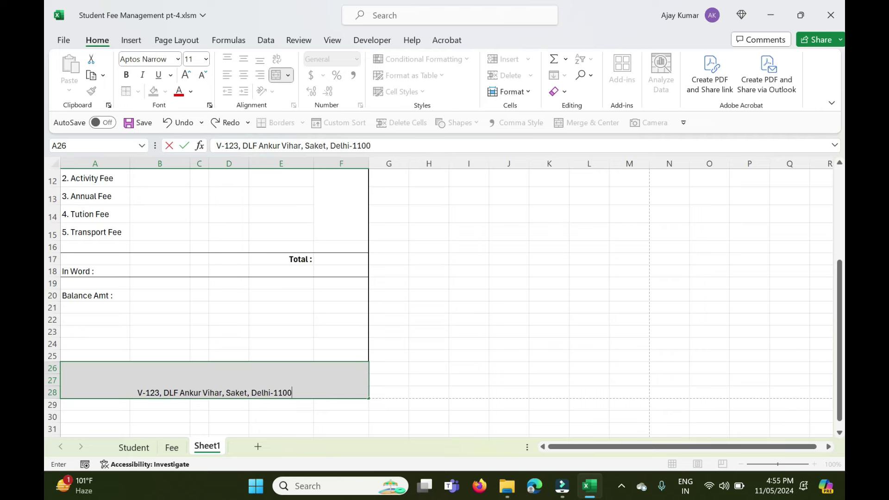
- Enter the school's postal address in the footer cell
key(Return)
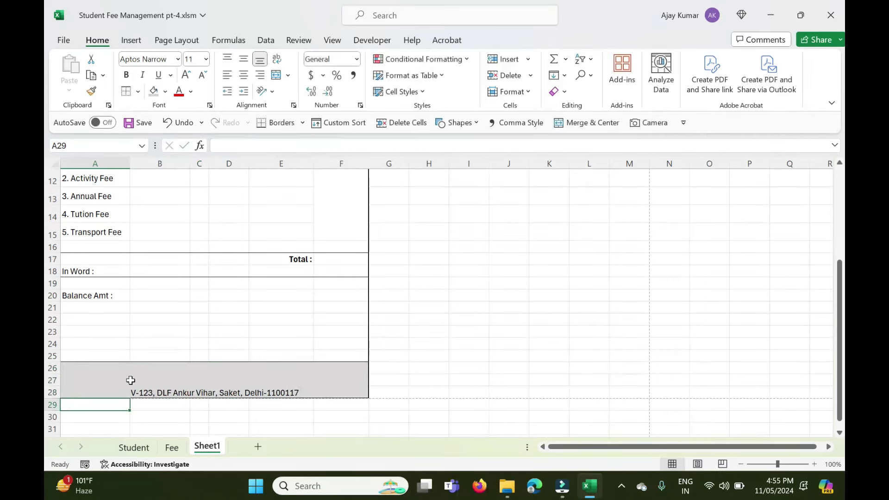
- Middle-align the footer address and enlarge its font
click(135, 380)
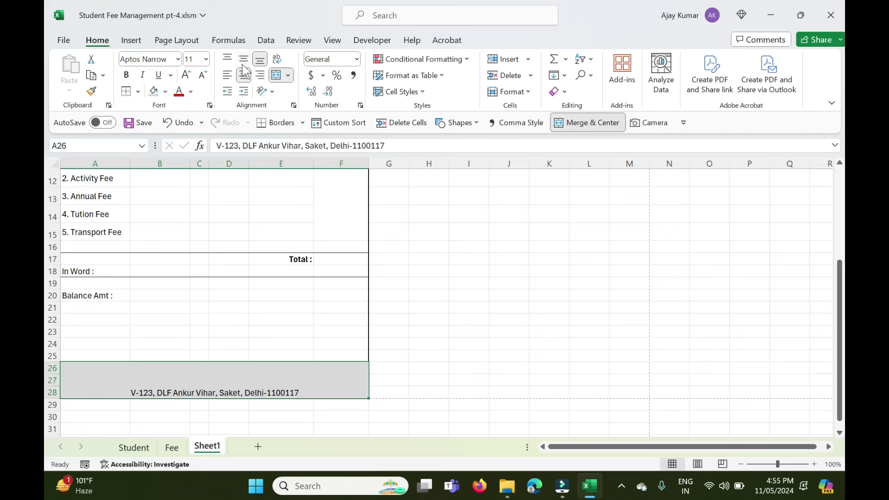
click(243, 63)
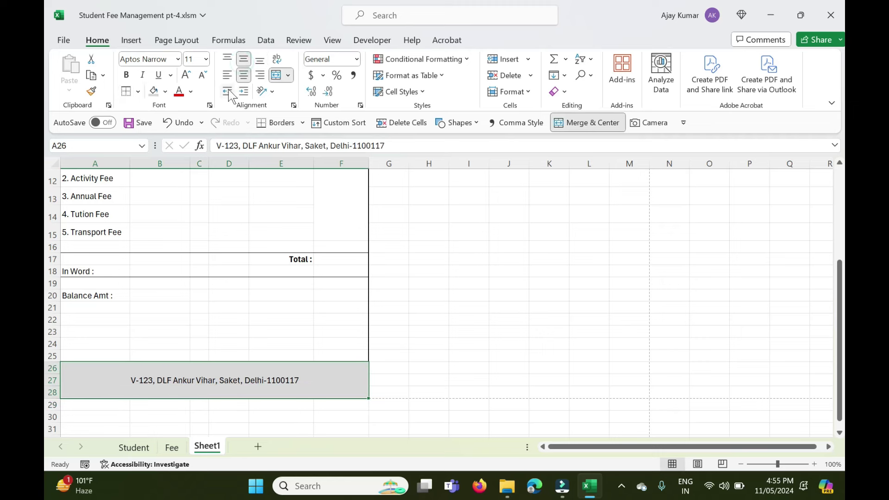
click(187, 76)
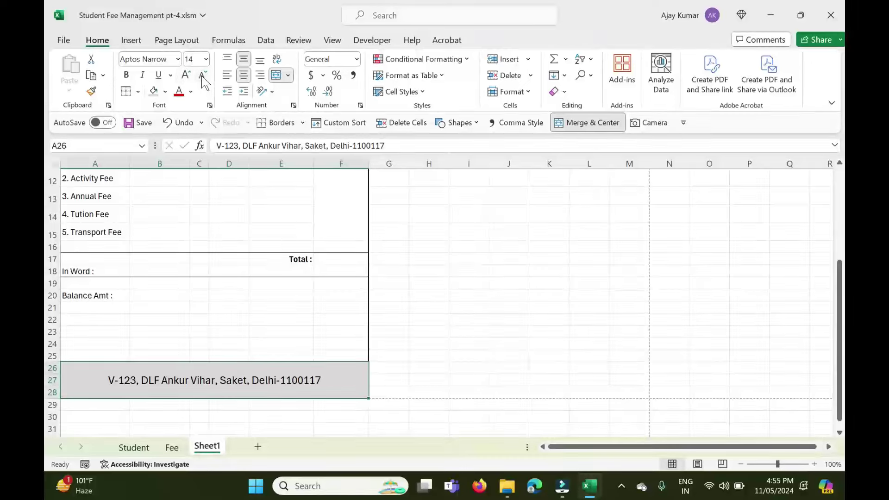
- Add a second footer line with placeholder mobile number and e-mail address
double_click(308, 379)
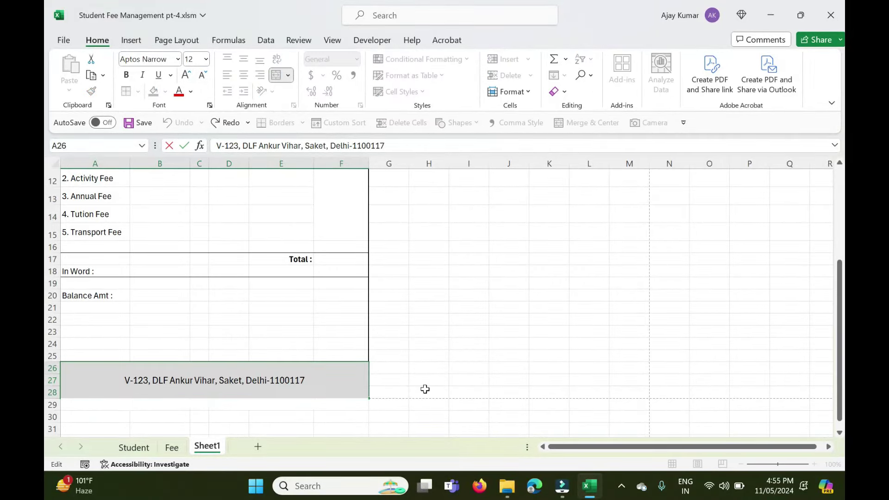
key(alt+Return)
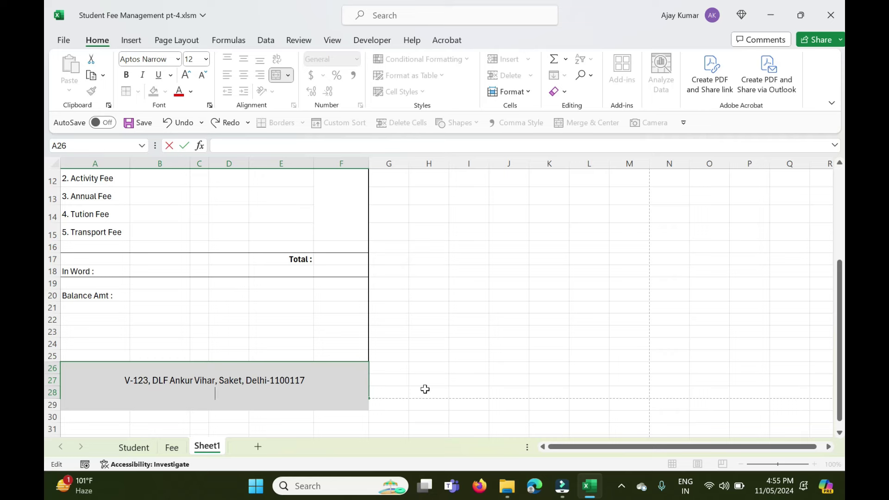
text(Mob. :xxxxxxxxx)
text(Email :xxxxxxxx@gmail.com)
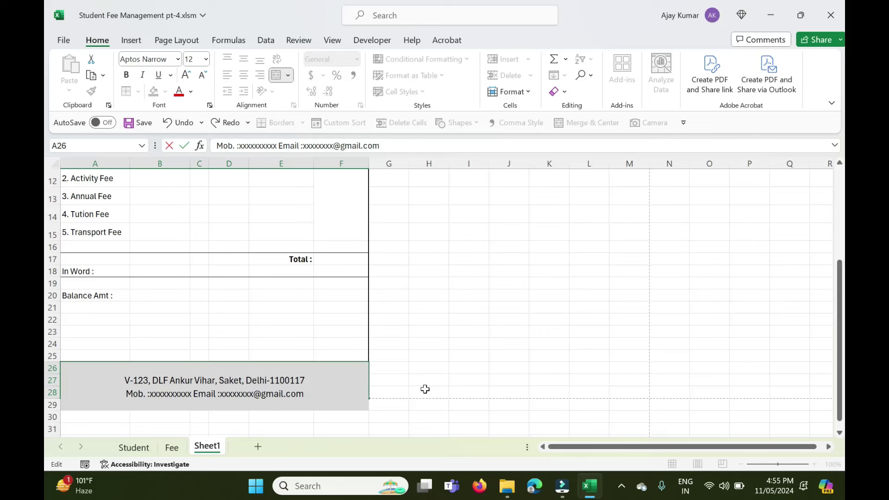
key(Return)
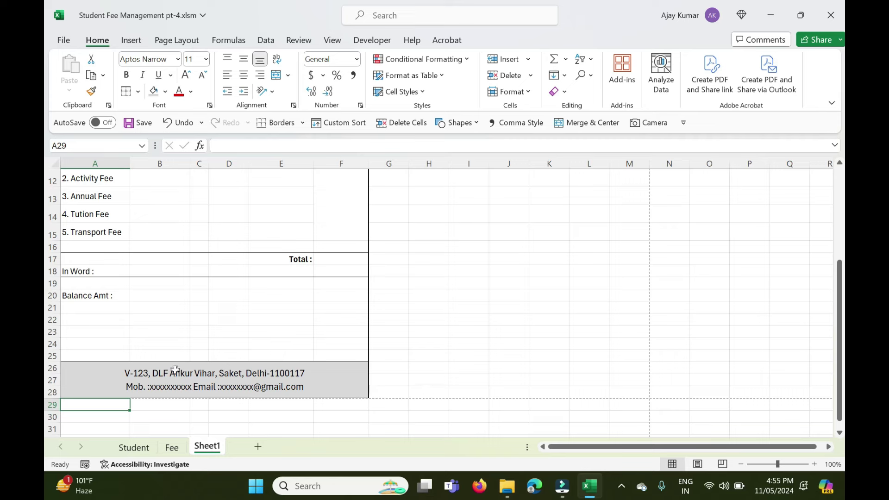
- Reduce the footer font size and view the receipt in print preview
click(175, 369)
click(202, 75)
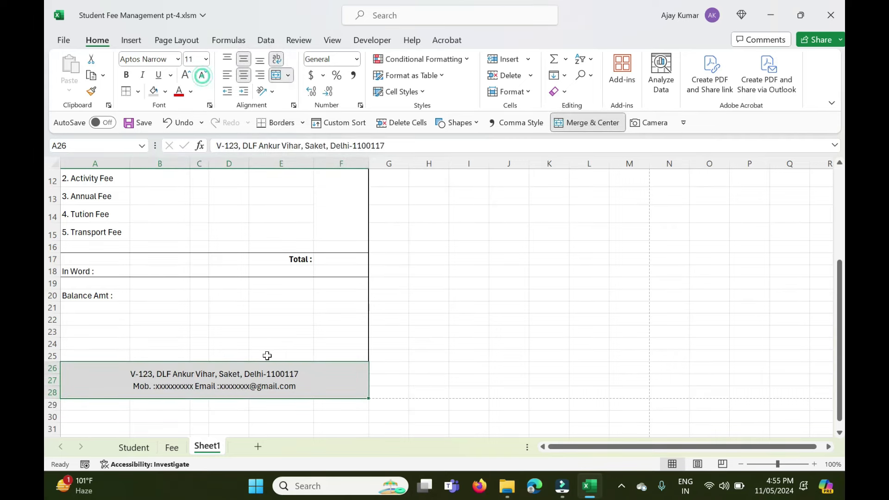
scroll(288, 378, up, 4)
key(ctrl+p)
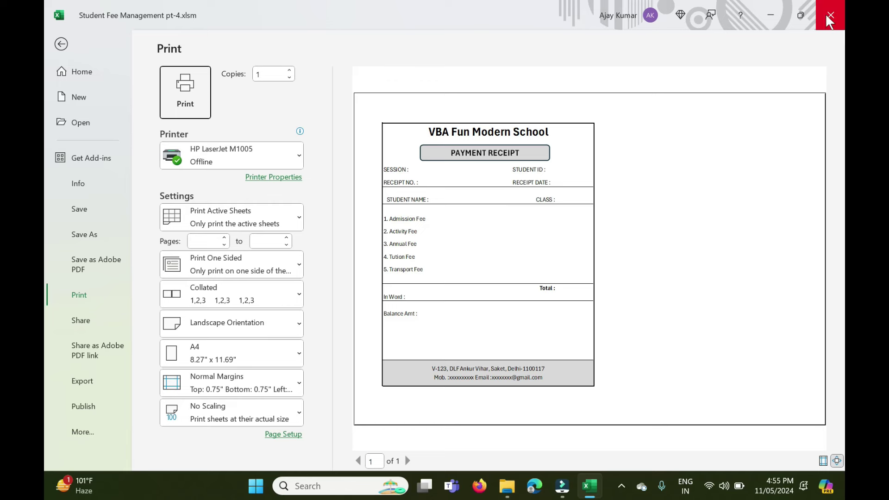
- Duplicate the receipt into columns H–M, keeping its column widths
click(63, 45)
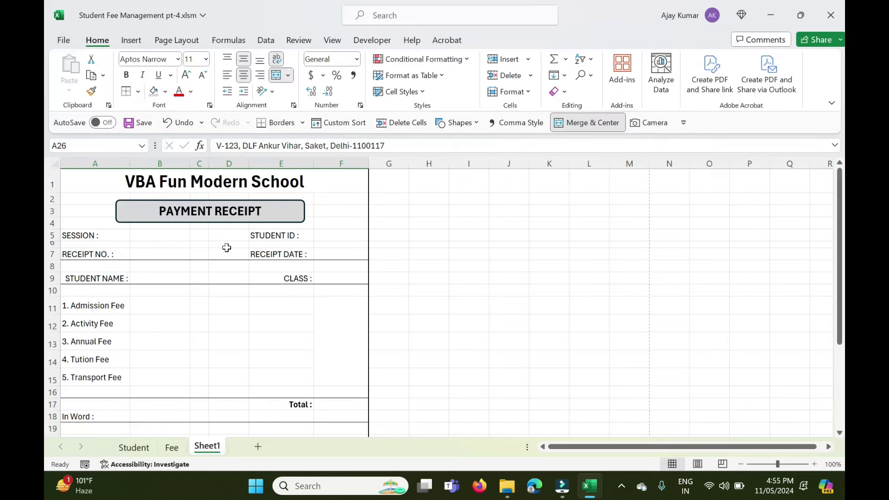
scroll(226, 247, down, 1)
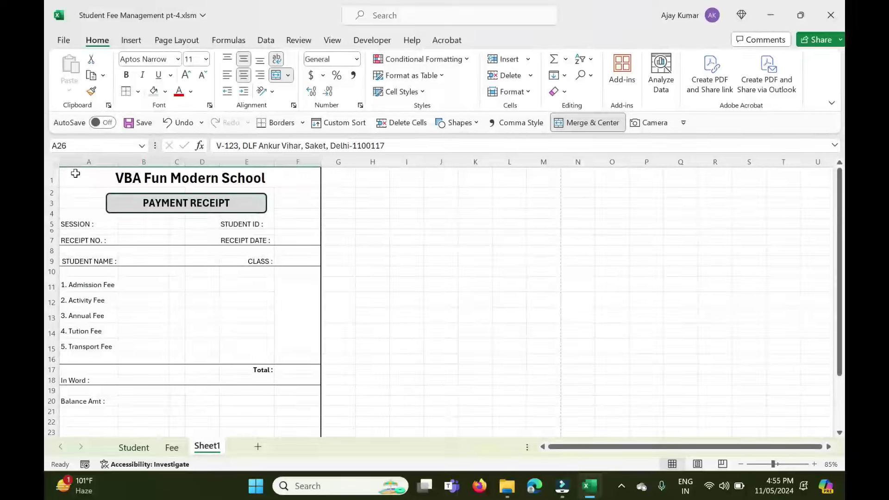
drag(75, 173, 331, 292)
scroll(332, 292, up, 5)
key(ctrl+c)
right_click(368, 181)
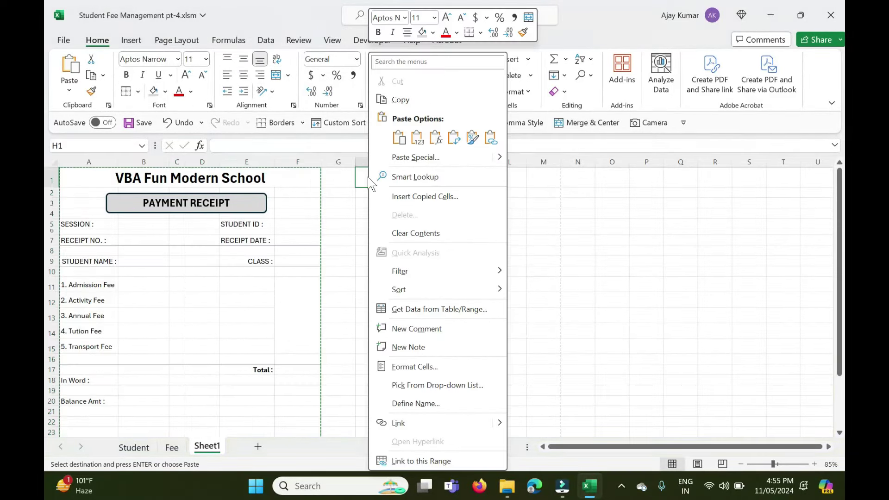
click(419, 157)
click(460, 130)
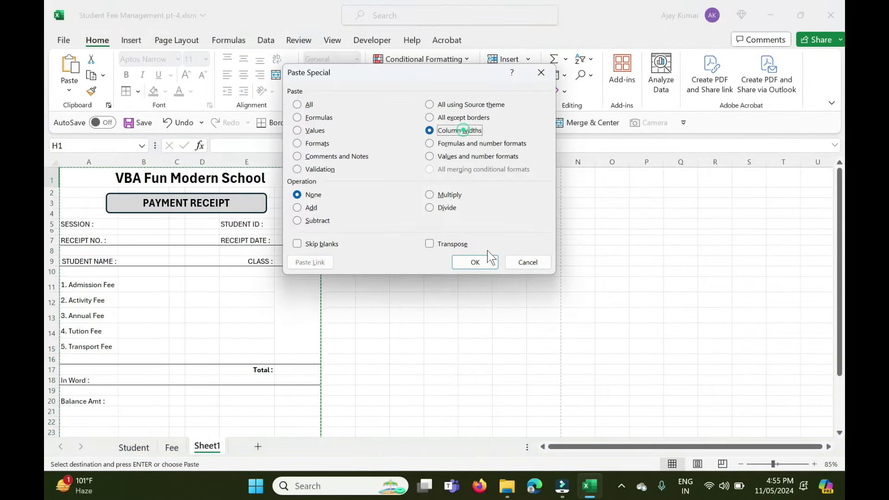
click(484, 260)
key(ctrl+v)
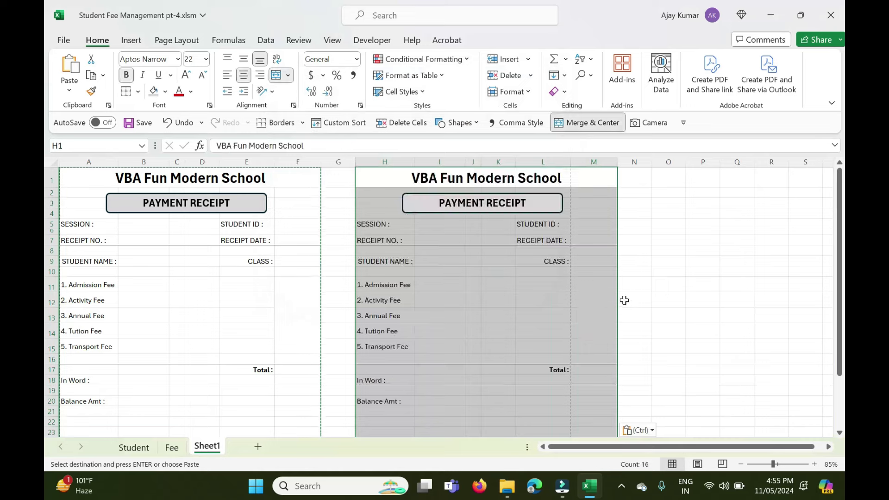
click(668, 298)
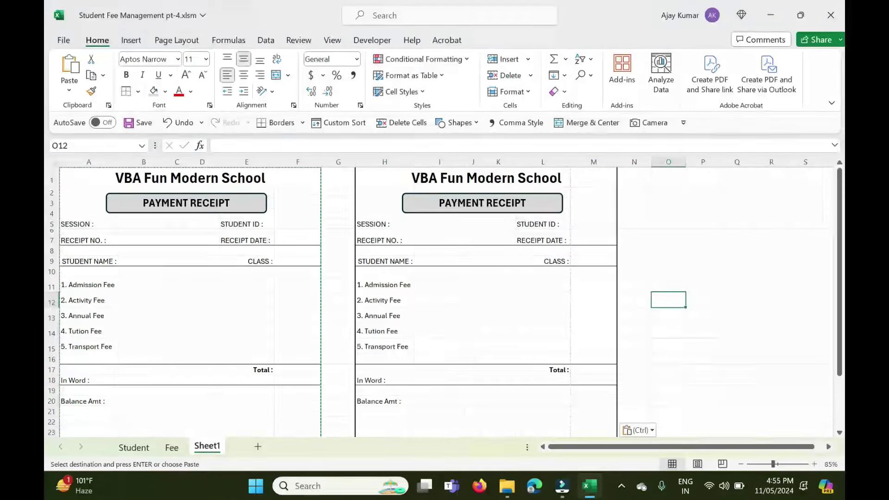
- Narrow column G, and set columns D and K to width 5
drag(355, 161, 331, 166)
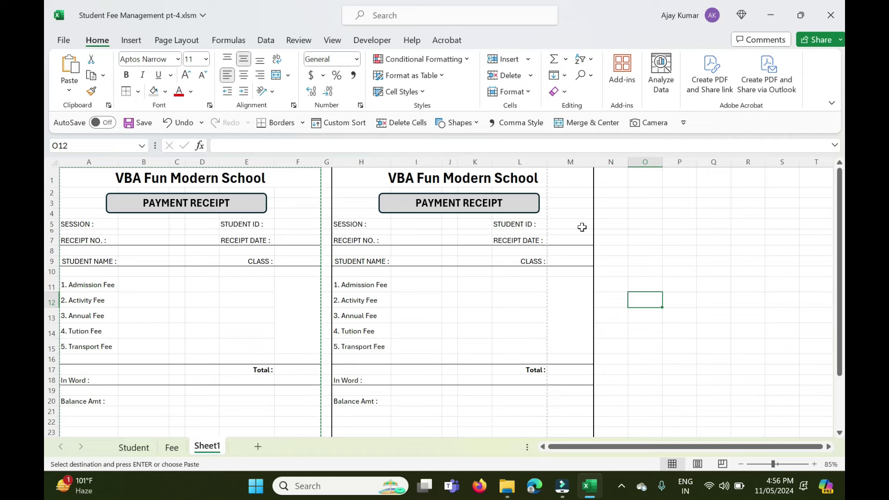
click(211, 160)
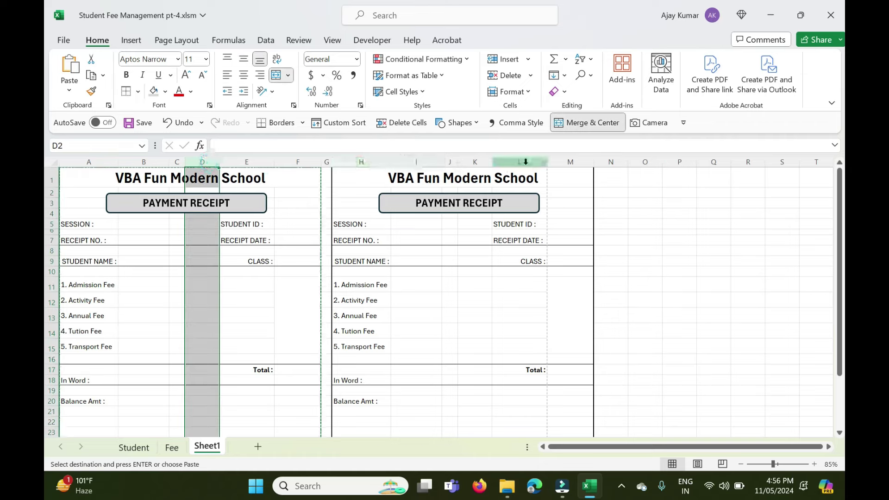
right_click(479, 162)
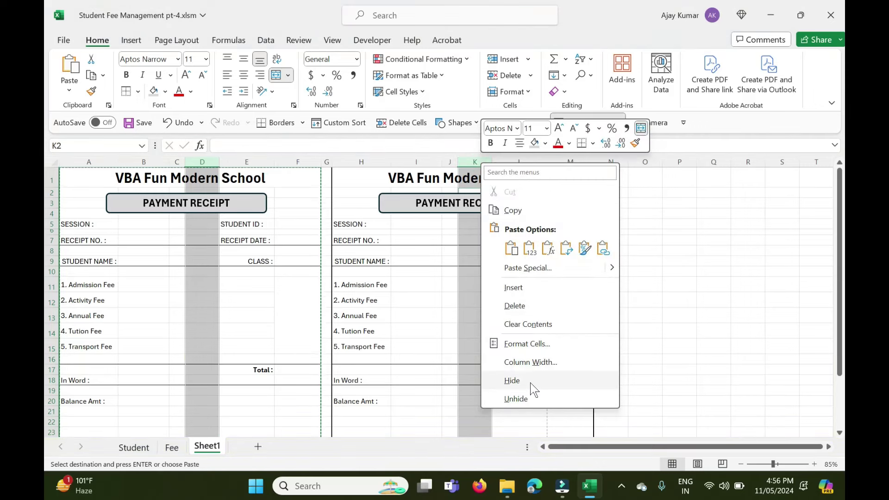
click(532, 365)
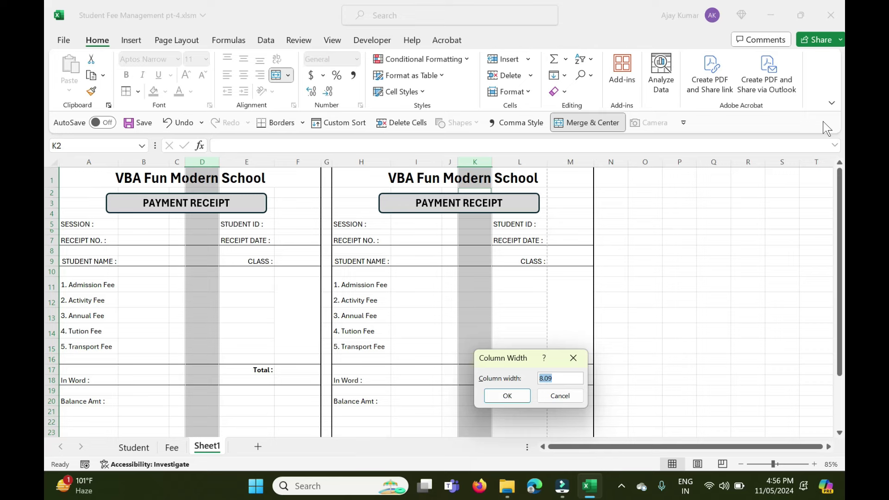
text(5)
key(Return)
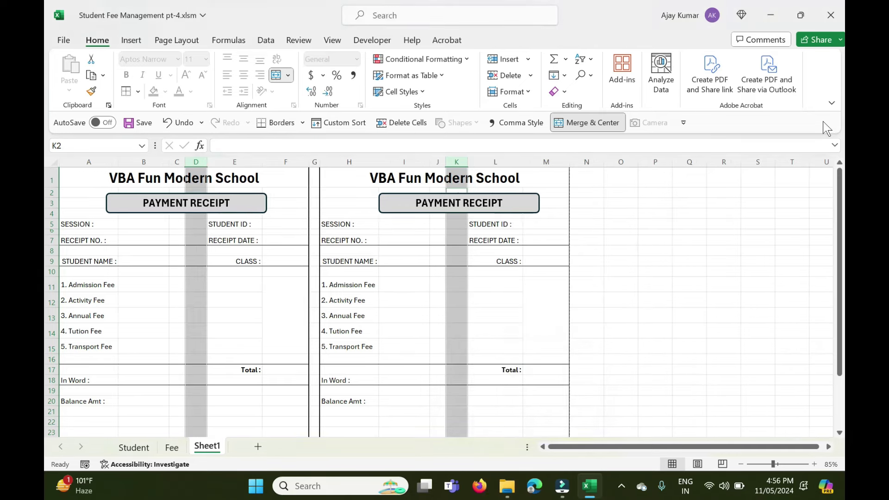
click(490, 300)
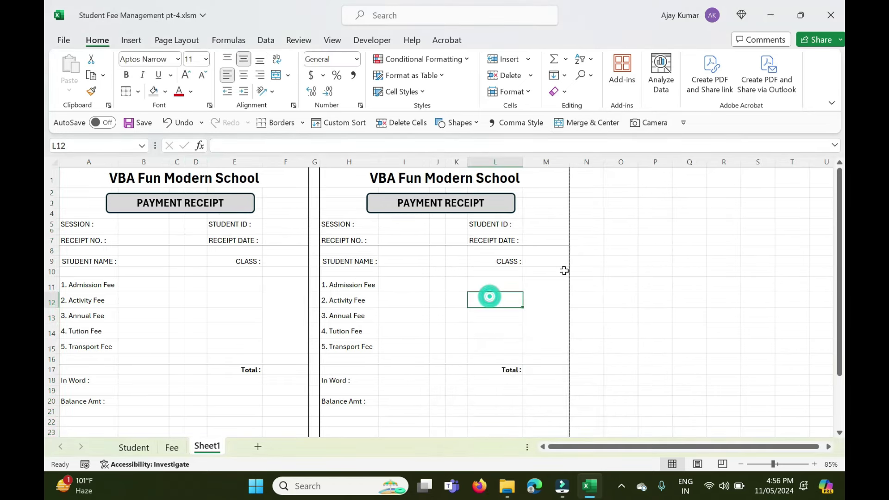
- Draw a vertical straight line between the two receipts down to row 28
key(ctrl+p)
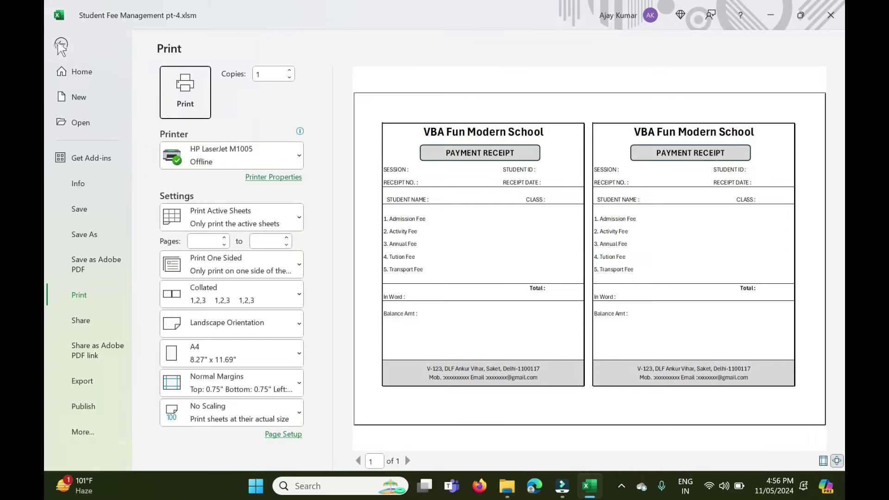
click(60, 46)
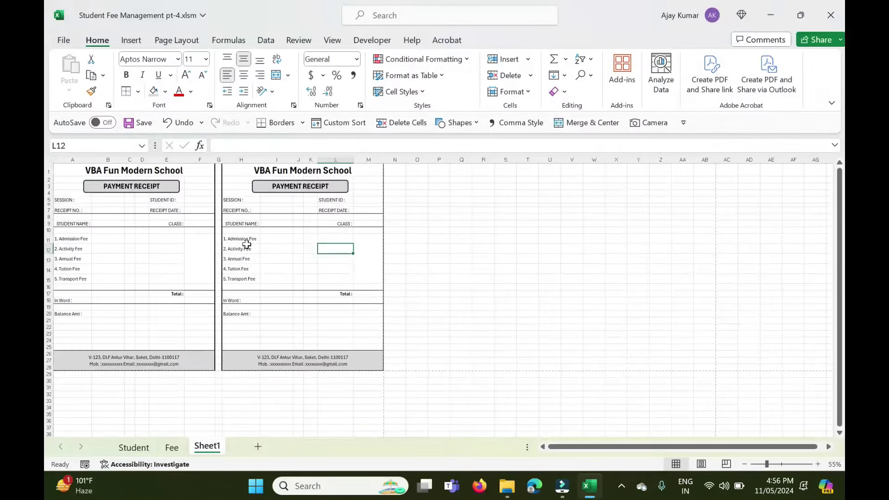
ctrl+scroll(246, 244, up, 2)
click(131, 40)
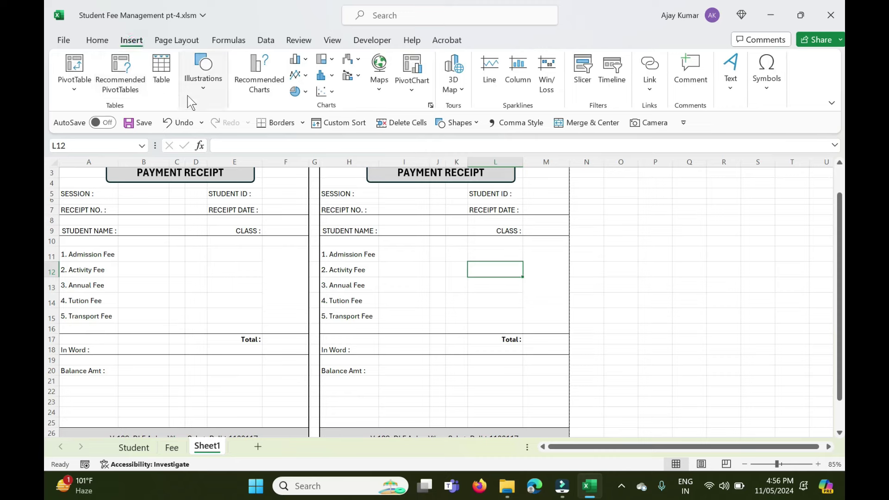
click(204, 74)
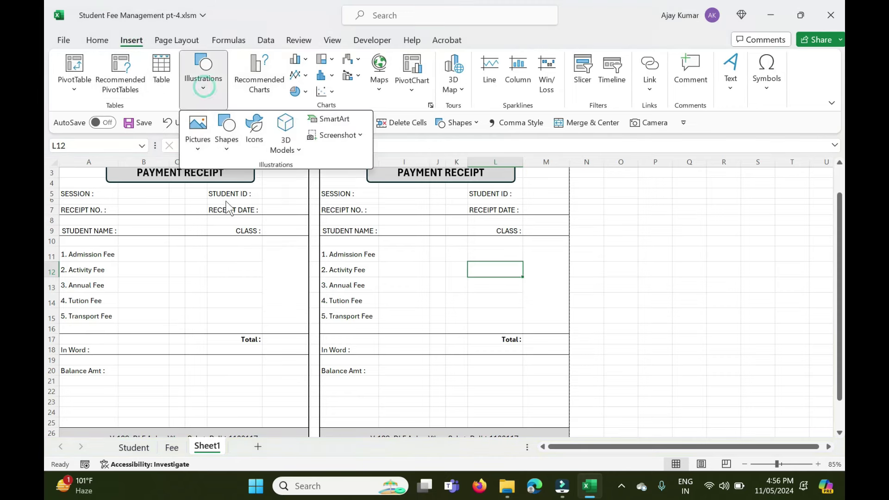
click(228, 141)
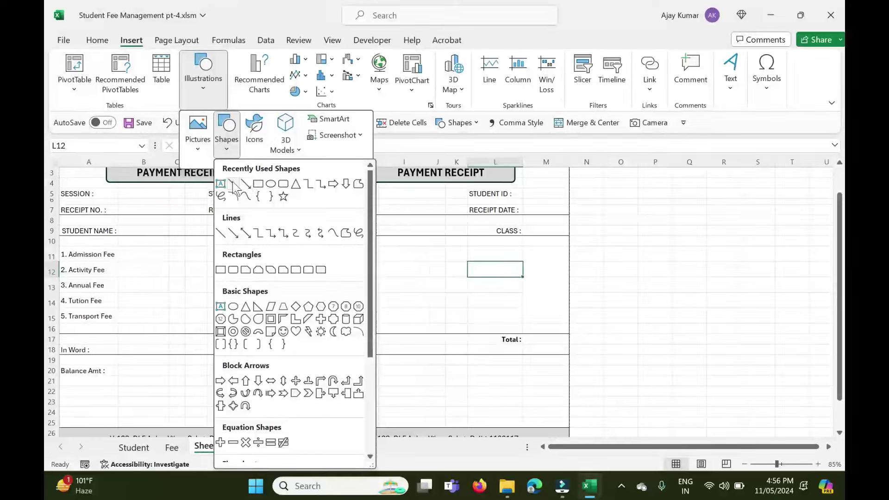
click(233, 184)
scroll(326, 243, up, 1)
scroll(304, 246, down, 1)
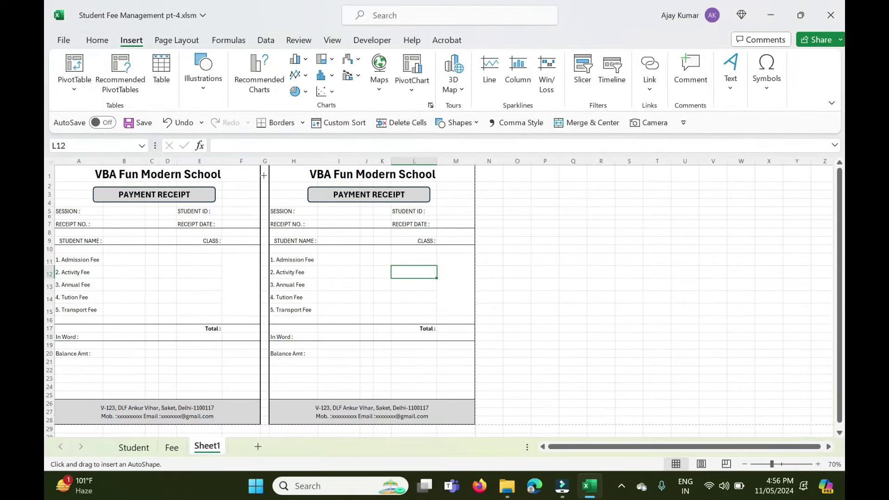
drag(264, 174, 267, 411)
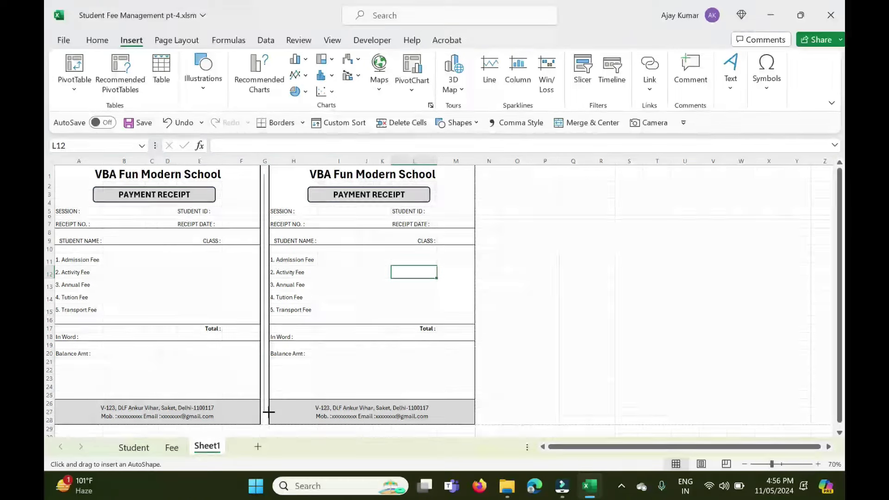
drag(268, 411, 268, 411)
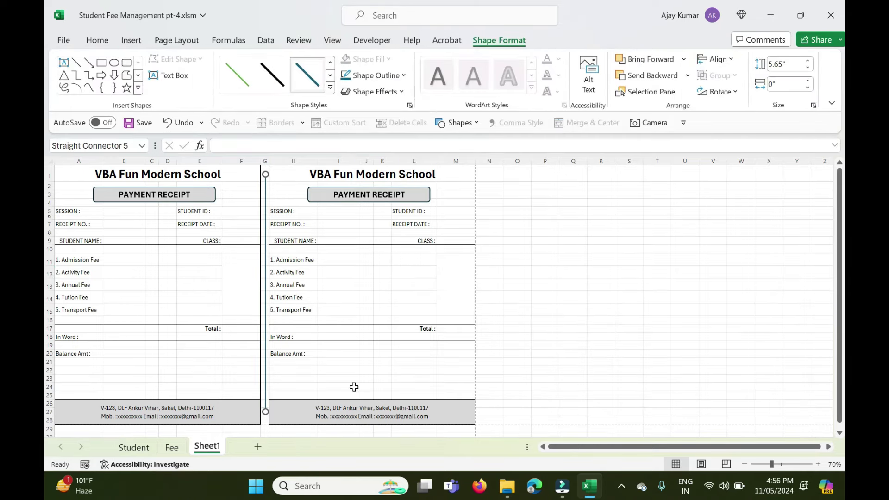
- Style the line as black dashed (Dash - Dark 1) and check it in print preview
click(272, 75)
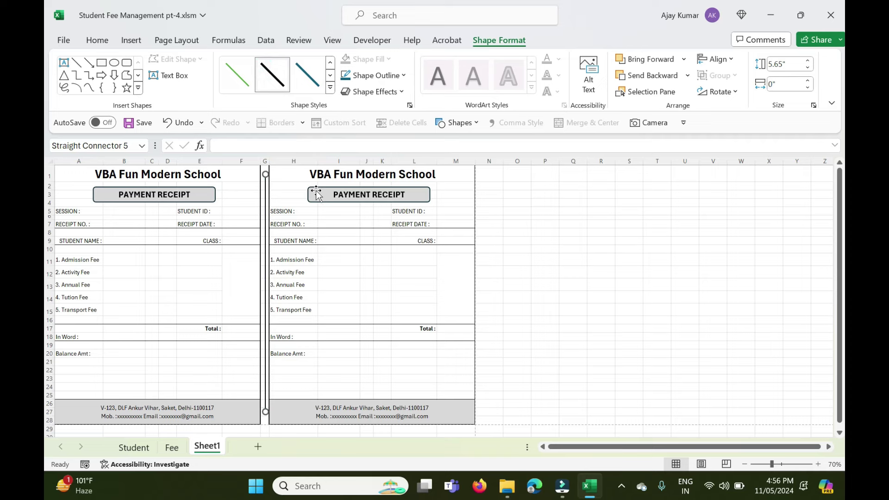
click(330, 87)
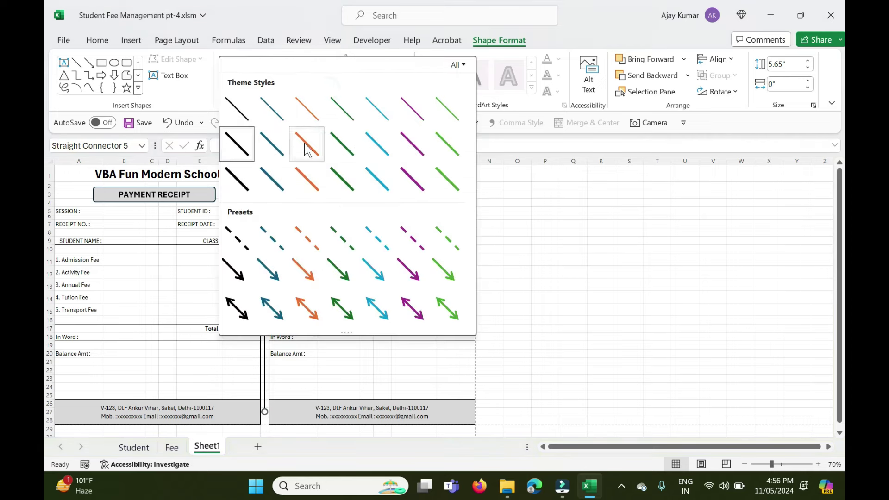
click(240, 244)
click(483, 217)
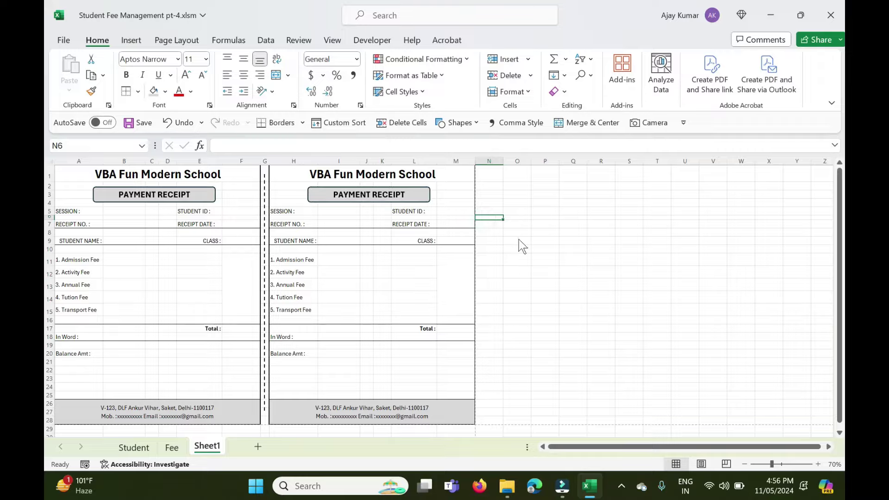
key(ctrl+p)
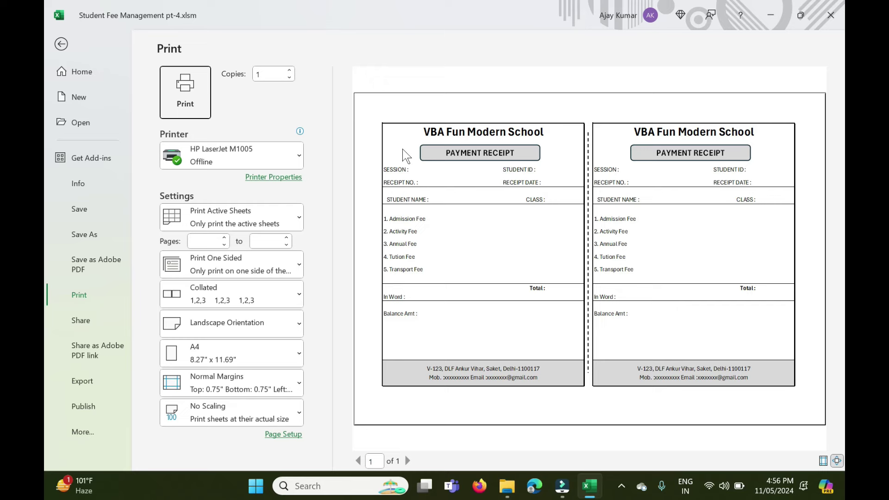
click(61, 44)
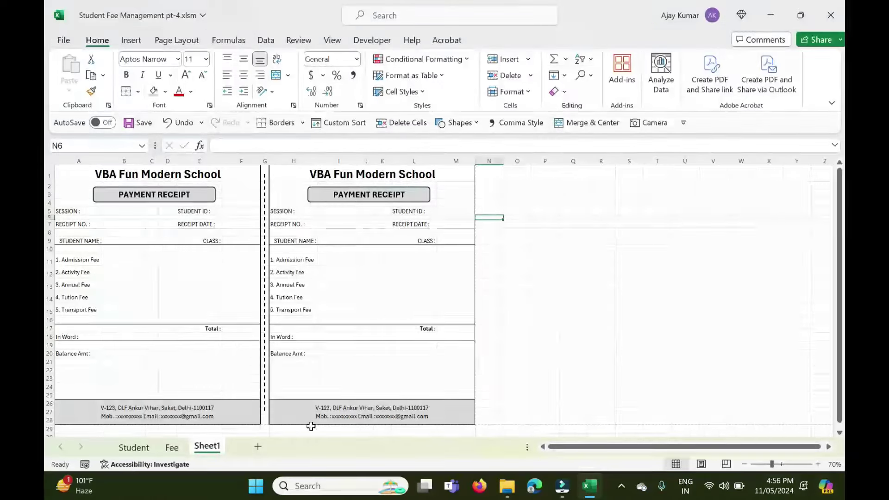
click(84, 395)
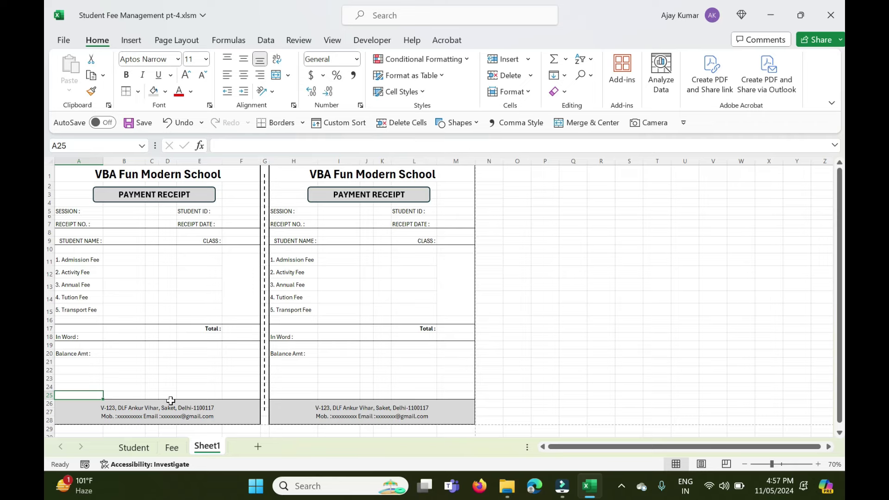
- Label row 25 'Student Copy' on the left receipt and 'School Copy' on the right
text(STude)
text(t Copy)
key(Return)
key(Up)
key(Right)
key(Right)
key(Right)
key(Right)
key(Right)
key(Right)
key(Right)
text(School Copy)
key(Return)
- Save the workbook and check the labels in print preview
key(ctrl+s)
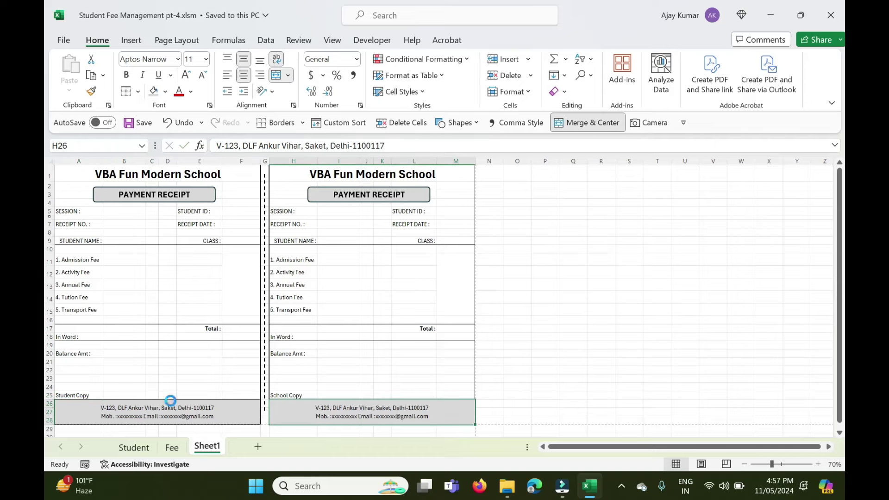
key(ctrl+p)
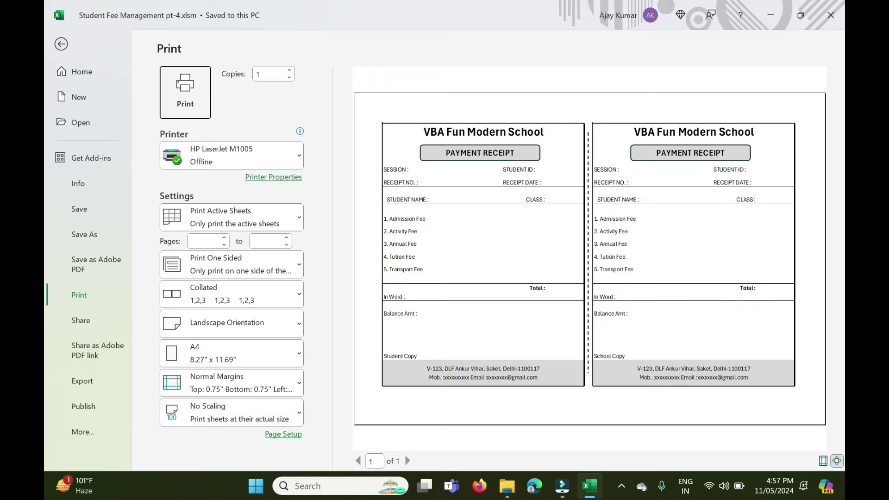
click(61, 44)
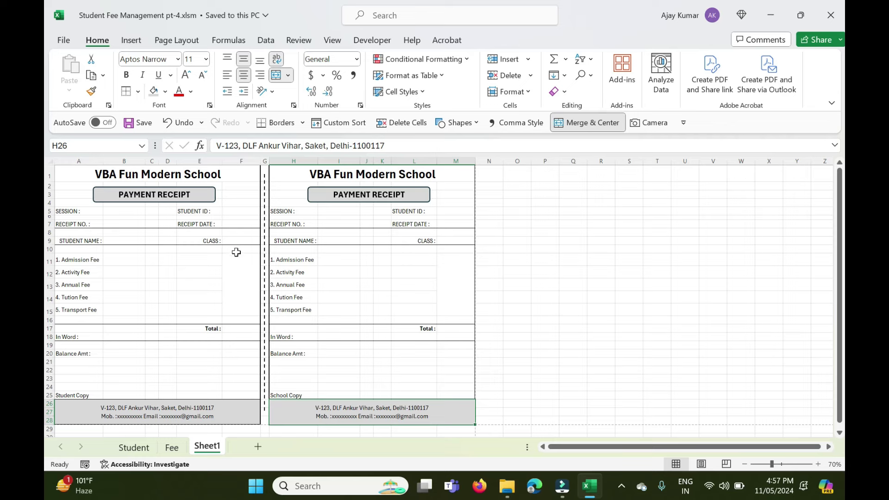
- Rule a left border along F10:F17 and M10:M18 in both receipts
drag(236, 252, 242, 338)
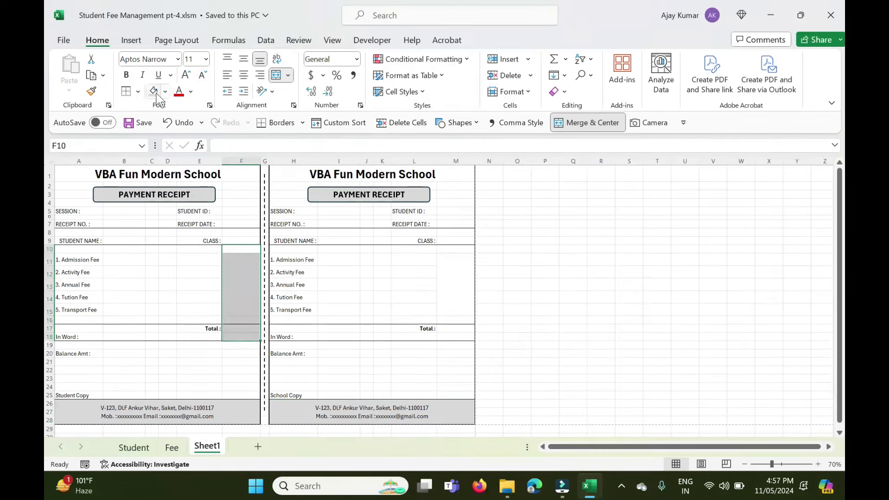
click(138, 92)
click(140, 160)
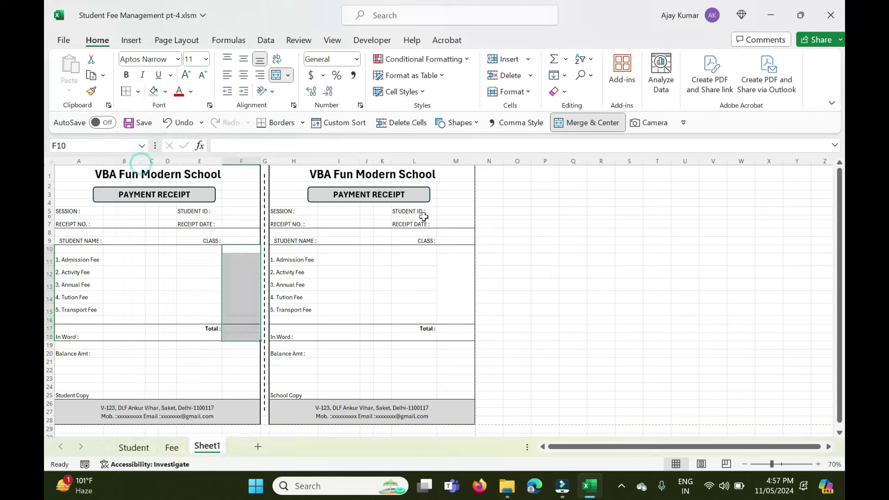
drag(445, 250, 452, 337)
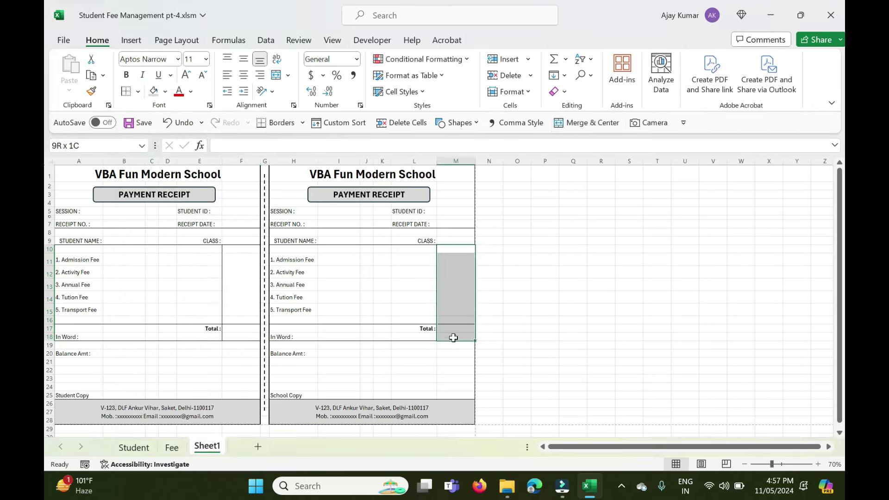
click(126, 91)
click(199, 273)
- Draw a bottom border under row 10 across A10:F10 and H10:M10
drag(71, 249, 246, 250)
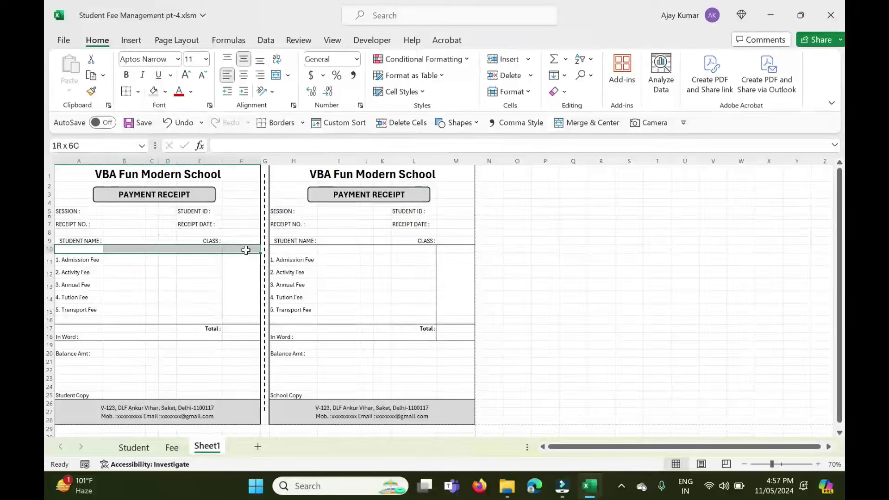
click(137, 92)
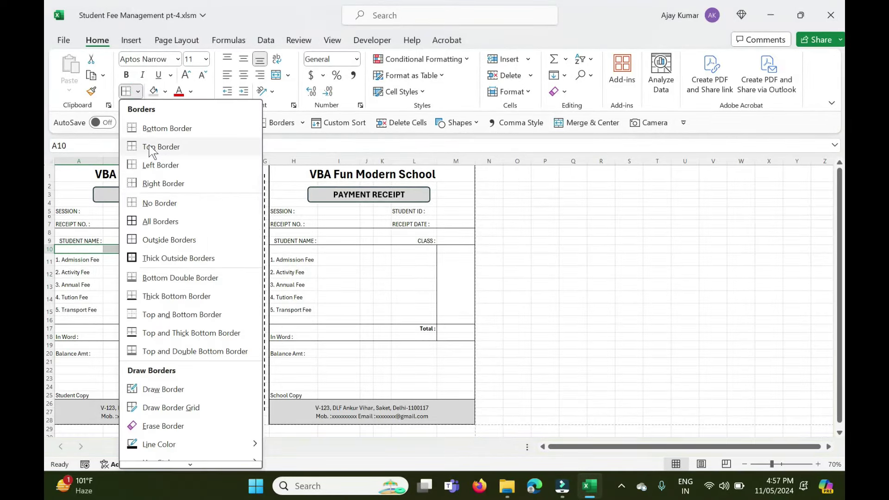
click(153, 128)
drag(285, 248, 457, 249)
click(126, 91)
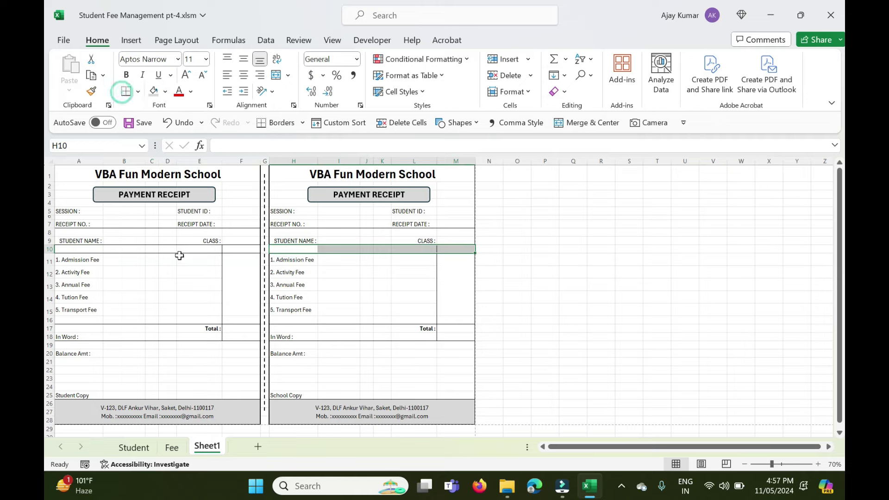
click(177, 250)
click(74, 249)
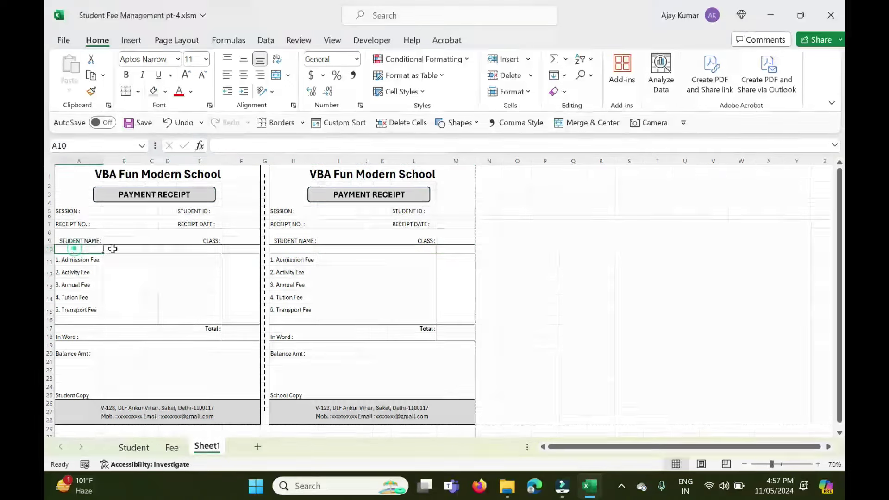
drag(113, 249, 204, 250)
ctrl+scroll(167, 276, up, 2)
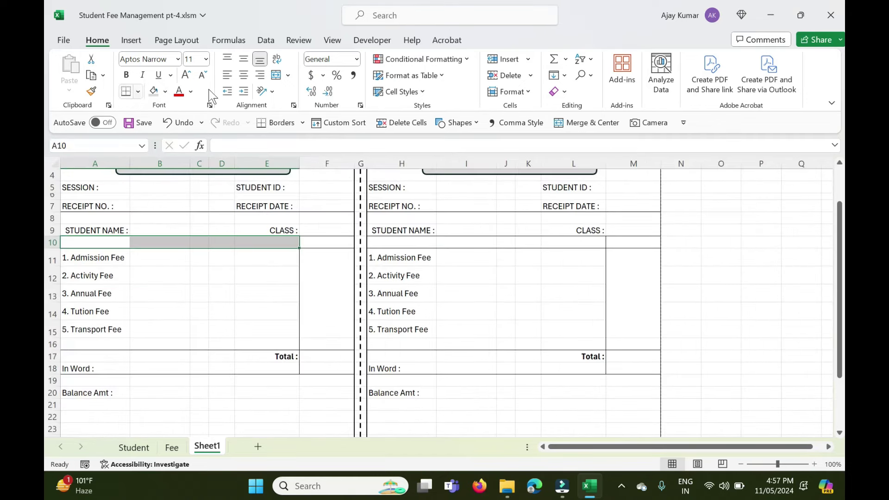
- Enter centred, bold 'Description' and 'Amount' headers in the left receipt's row 10 (A10:F10)
click(276, 75)
text(Description)
key(Tab)
text(A)
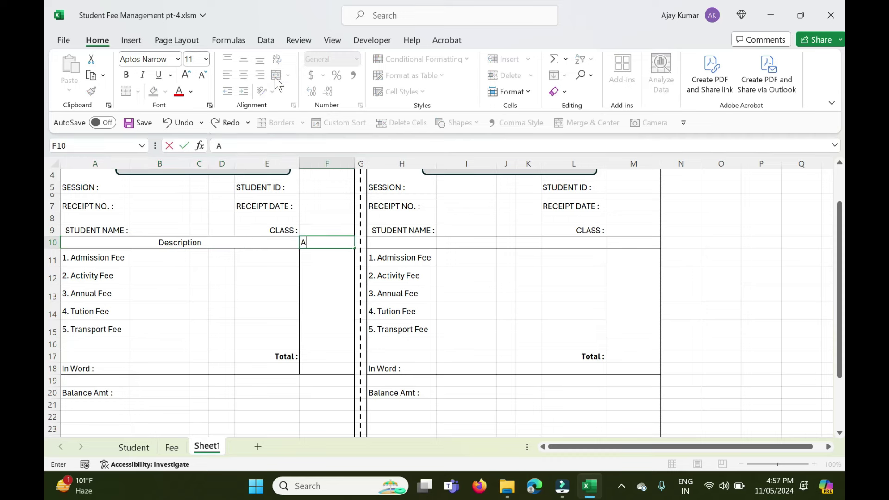
text(mount)
key(Return)
key(Up)
key(shift+Right)
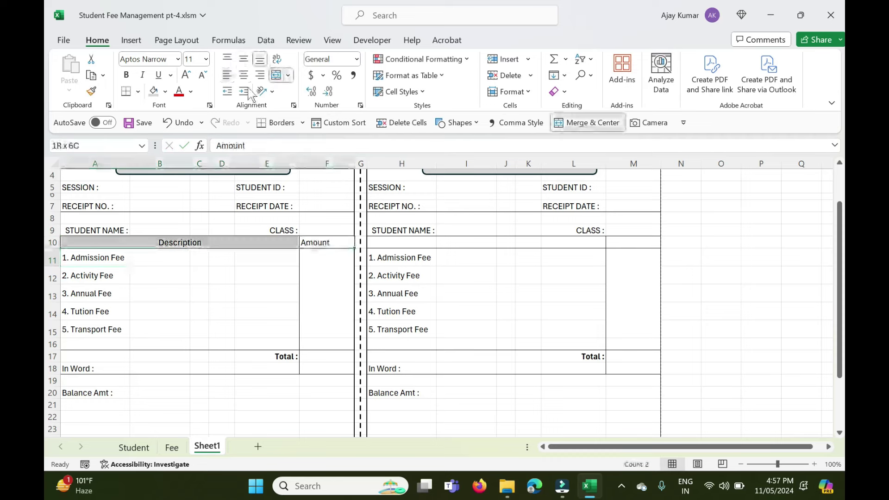
click(243, 75)
key(ctrl+b)
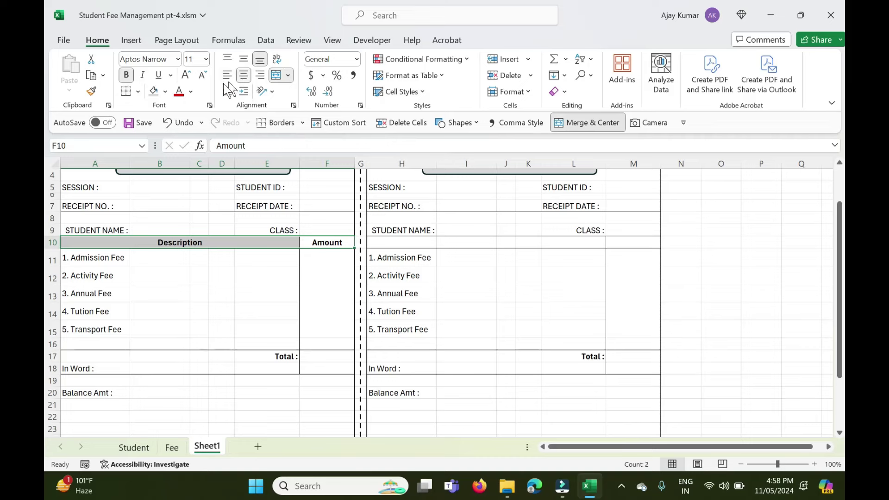
- Copy the A10:F10 header row into H10 of the right receipt
click(222, 297)
drag(93, 242, 325, 248)
key(ctrl+c)
click(430, 241)
key(ctrl+v)
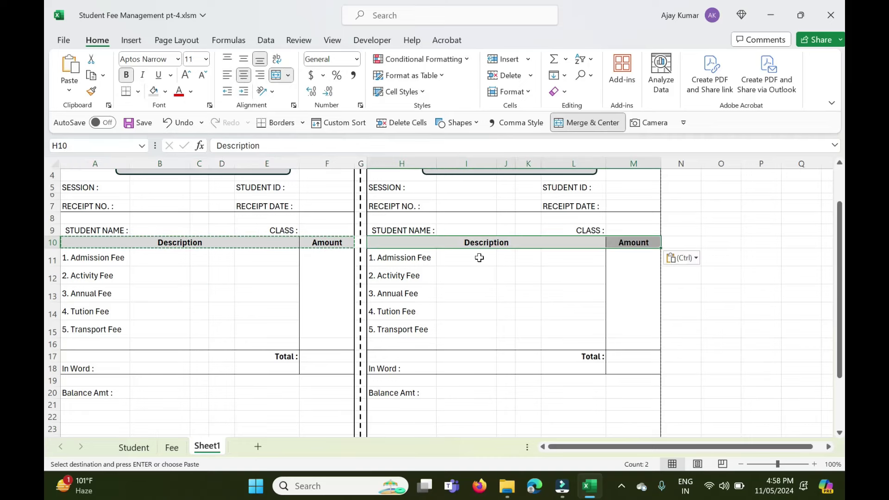
click(226, 291)
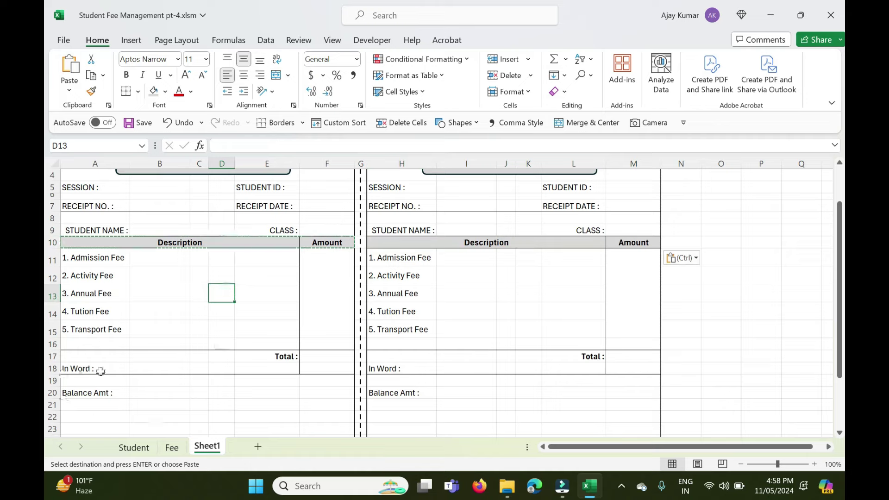
- Shade both receipts' Total and In Word rows grey, then check the print preview
drag(65, 357, 322, 370)
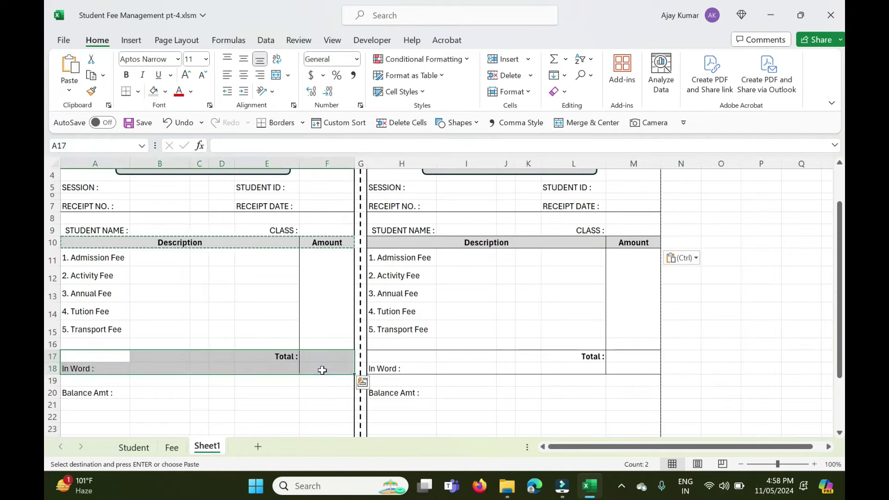
click(153, 91)
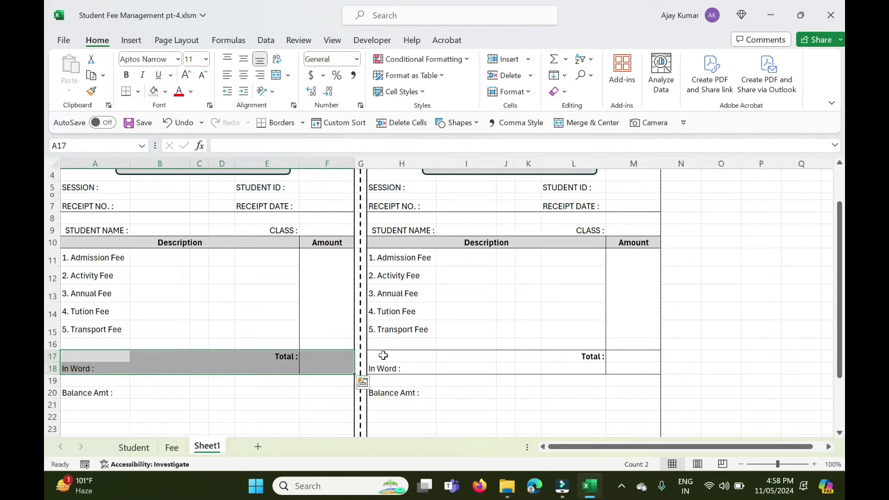
drag(383, 355, 631, 370)
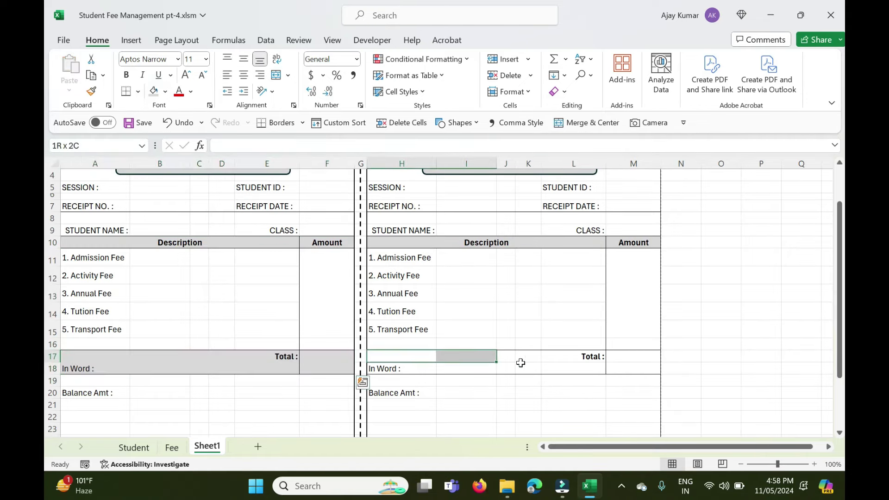
click(154, 91)
click(254, 322)
key(ctrl+p)
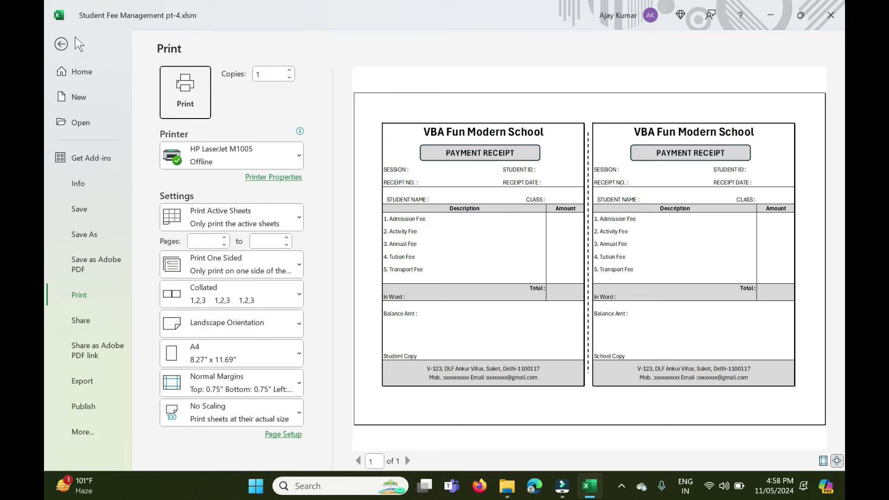
click(61, 44)
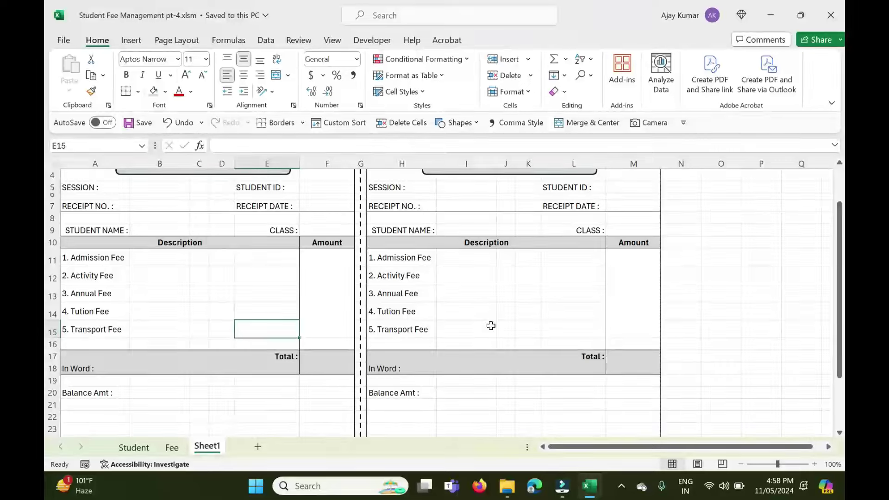
- Test-run the student fee management form, viewing the first student's 01-Oct-2024 payment receipt
key(alt+F11)
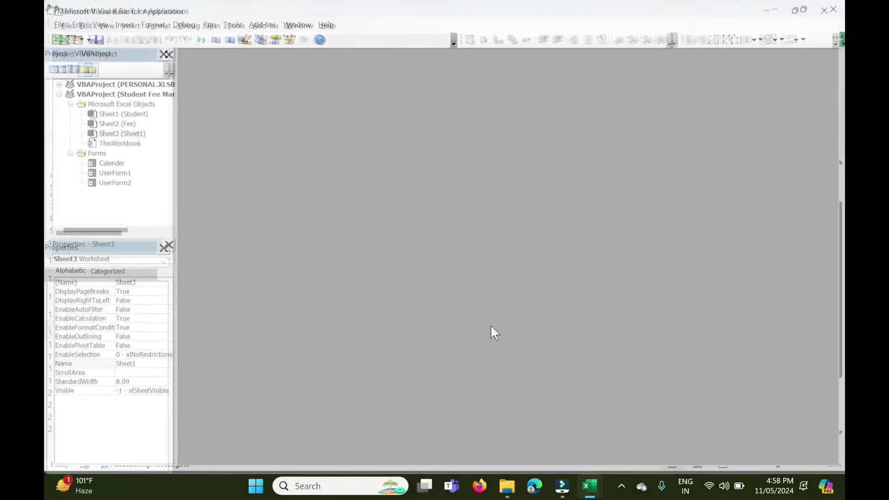
double_click(111, 173)
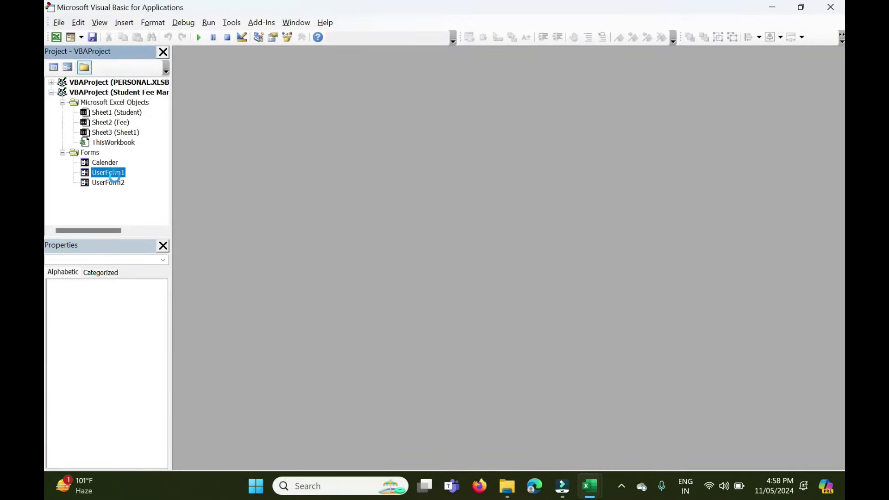
double_click(110, 182)
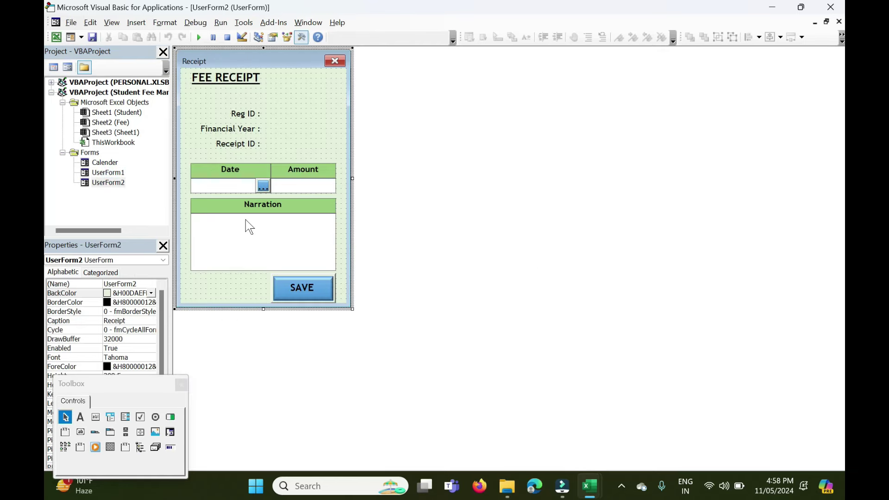
double_click(108, 173)
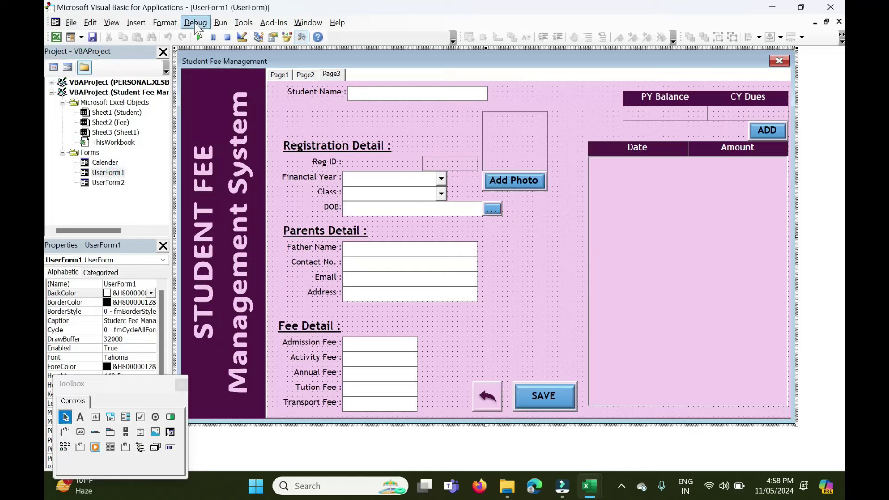
click(200, 37)
double_click(357, 116)
double_click(626, 154)
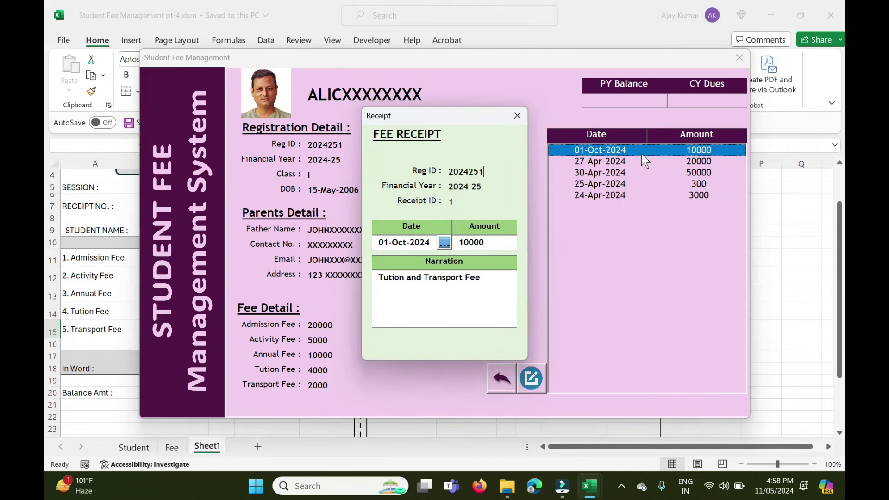
click(517, 115)
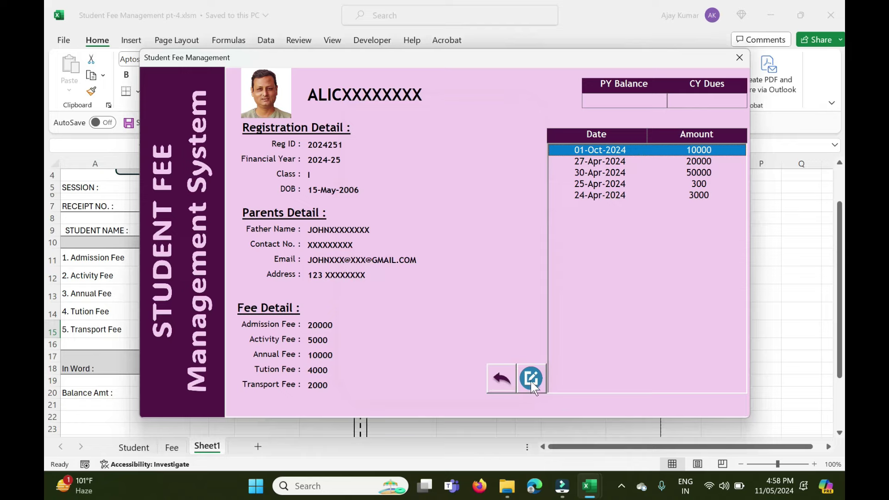
- Copy the SAVE button from the student form's design
click(531, 383)
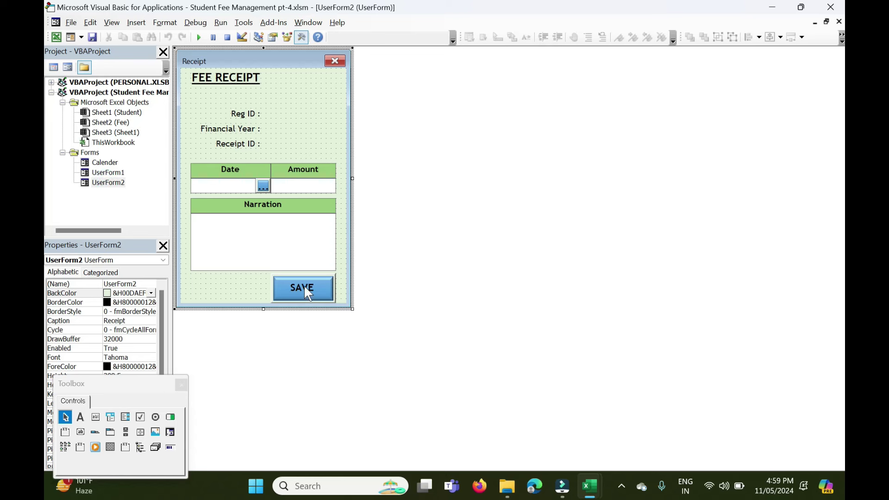
click(304, 284)
key(ctrl+c)
- Paste the SAVE button onto the Receipt form as a small lower-left square with no caption
key(ctrl+v)
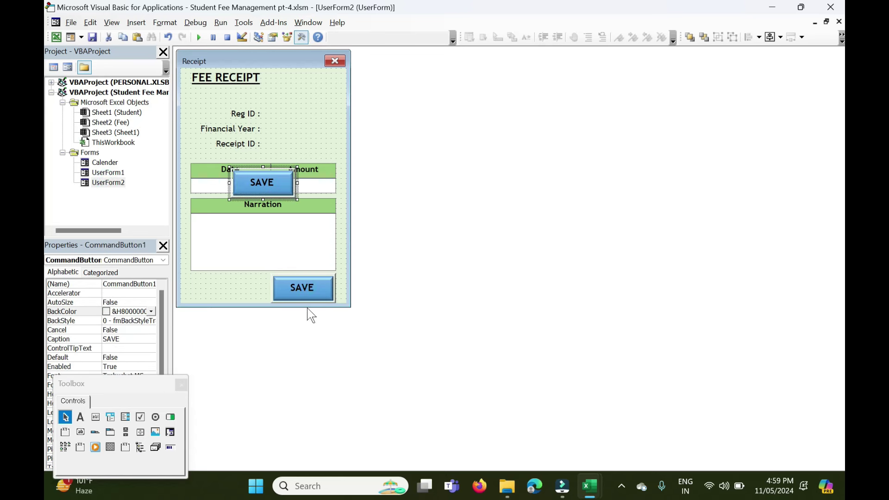
drag(260, 222, 233, 286)
click(254, 273)
drag(243, 279, 243, 278)
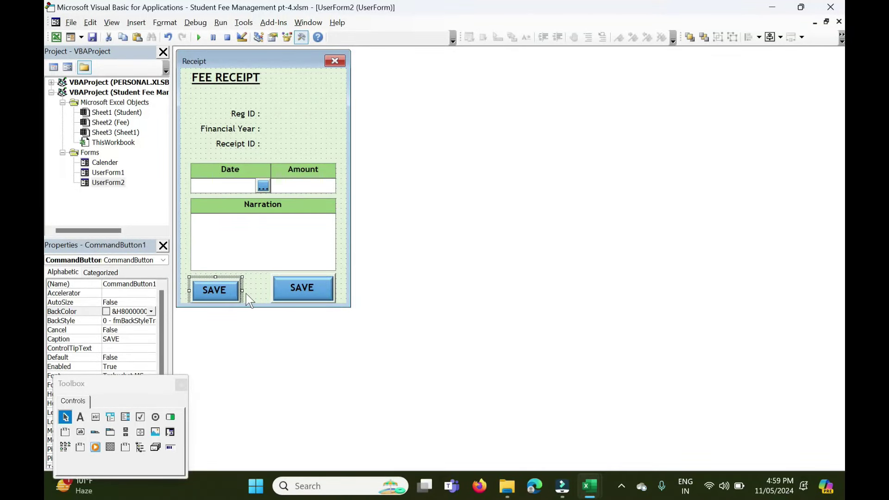
click(228, 289)
click(194, 288)
key(Delete)
key(Delete)
key(Delete)
key(Delete)
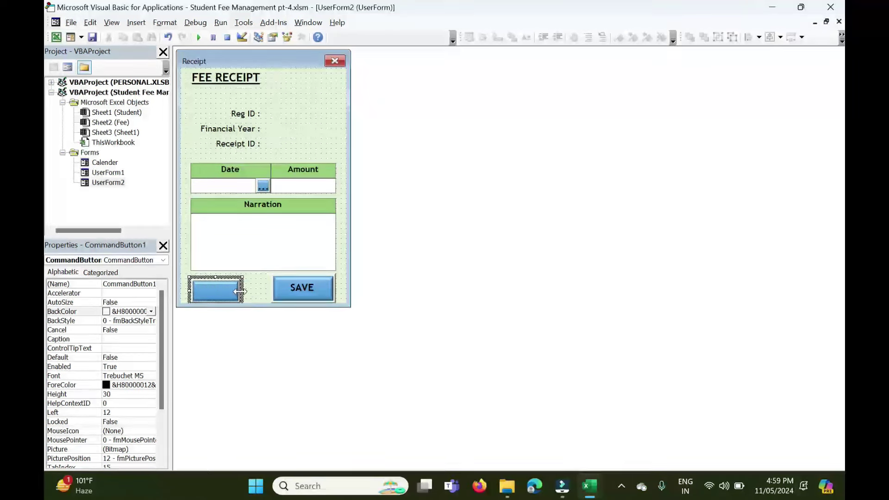
- Load Printer.JPG as the new button's picture
click(151, 376)
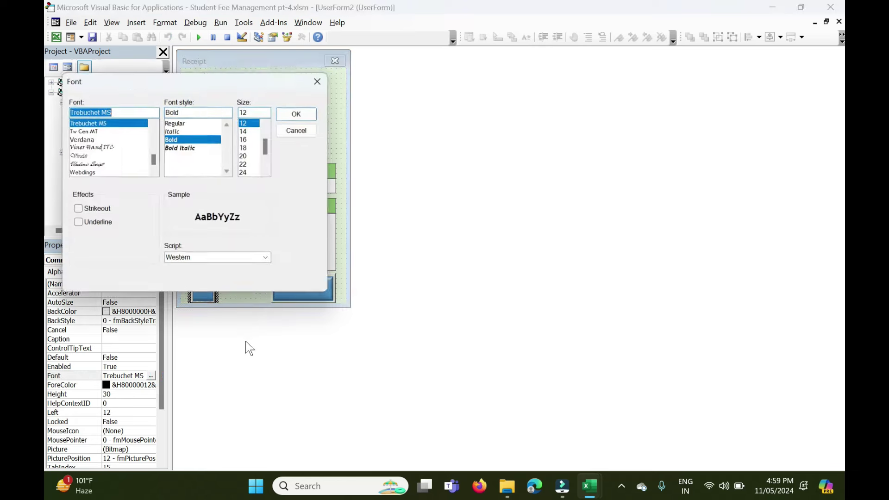
key(Return)
click(150, 394)
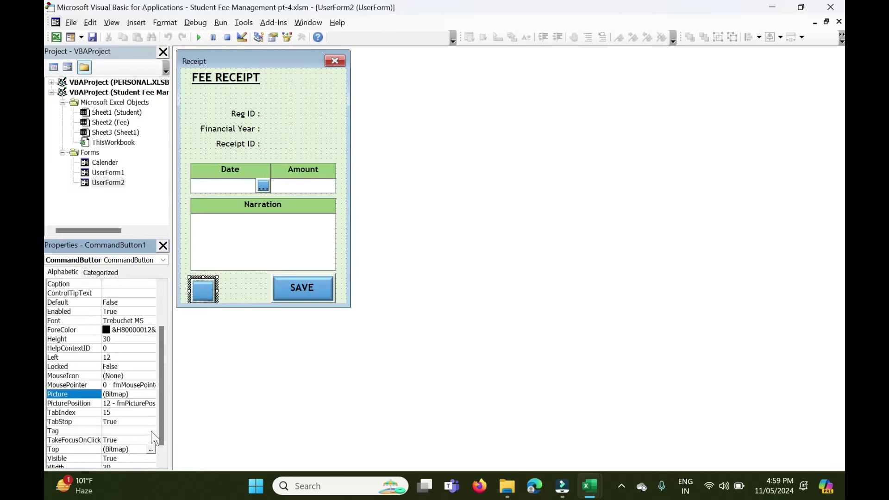
click(151, 395)
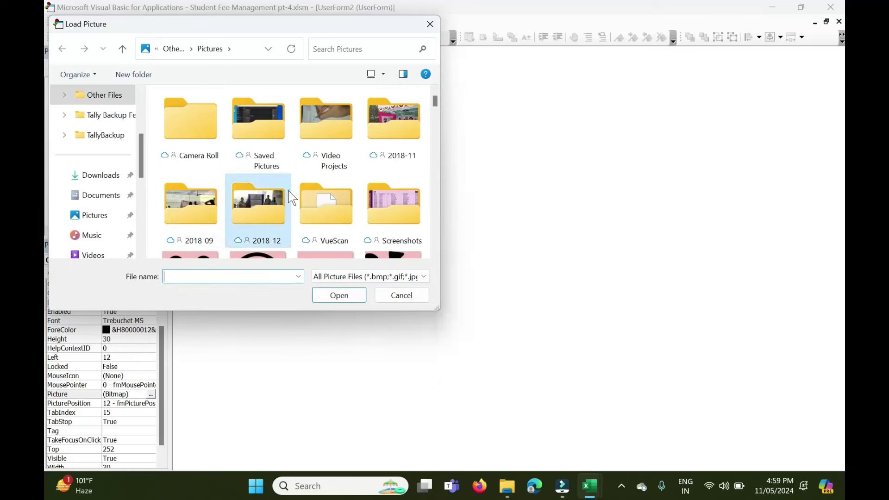
scroll(288, 190, down, 5)
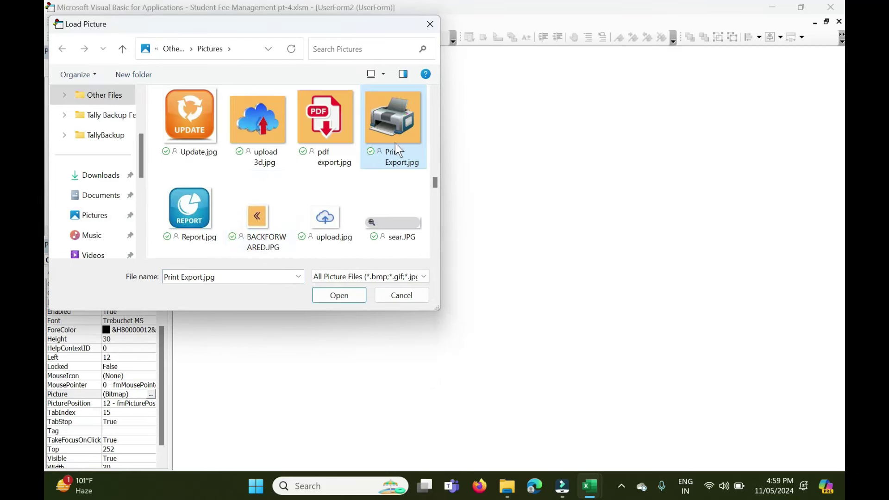
scroll(393, 167, down, 2)
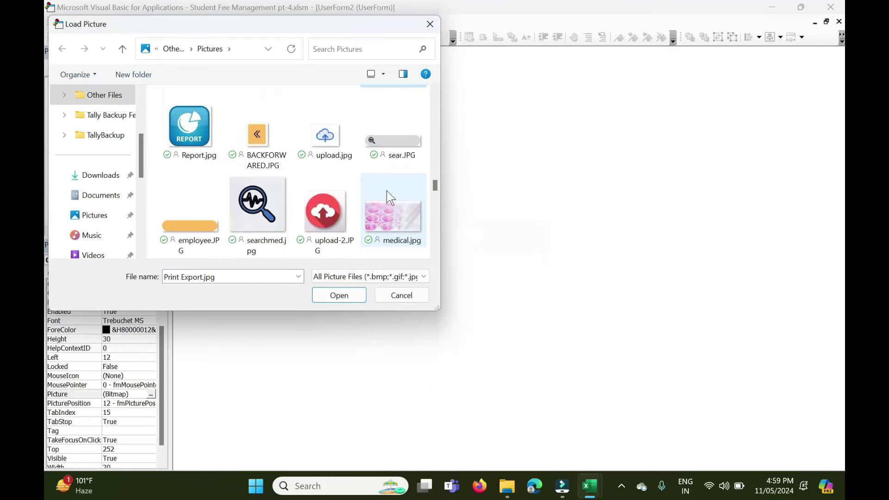
scroll(387, 191, down, 2)
click(339, 231)
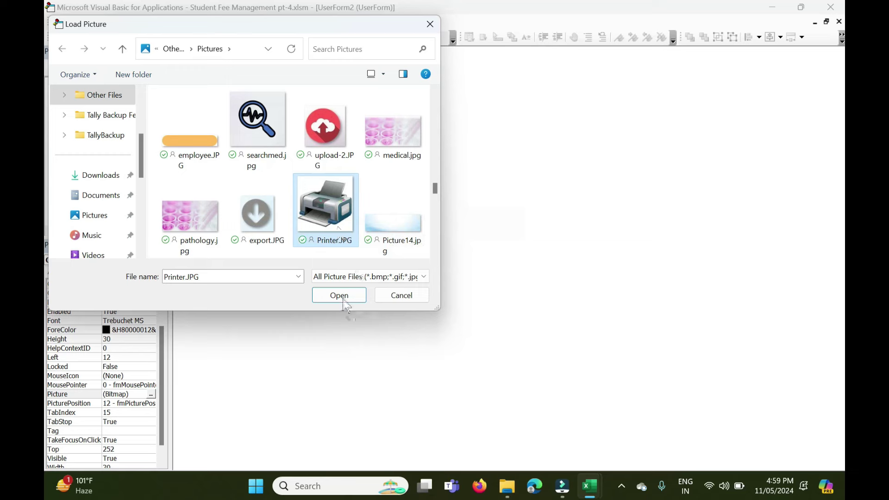
mouse_move(350, 25)
mouse_down()
mouse_move(383, 54)
mouse_move(629, 83)
mouse_up()
click(612, 336)
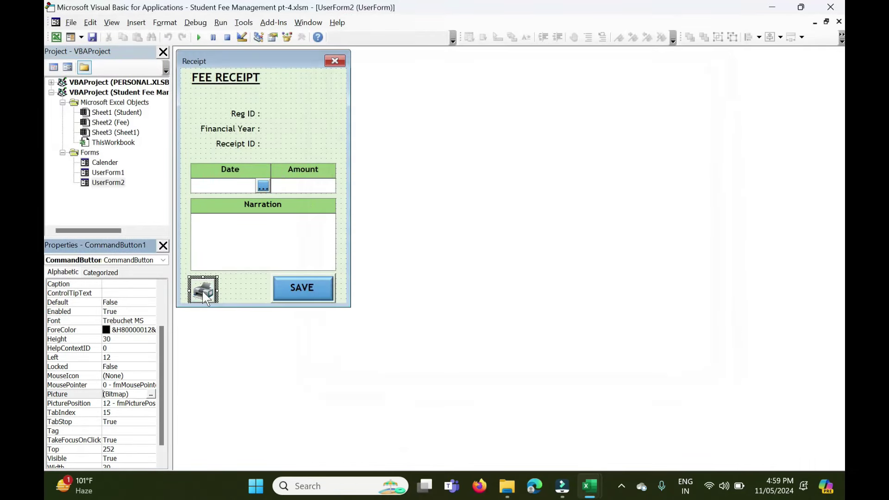
click(209, 306)
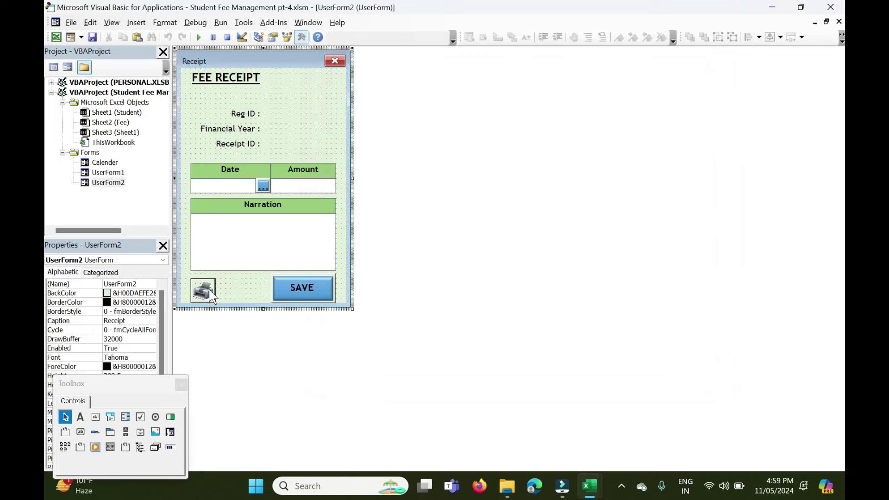
click(206, 291)
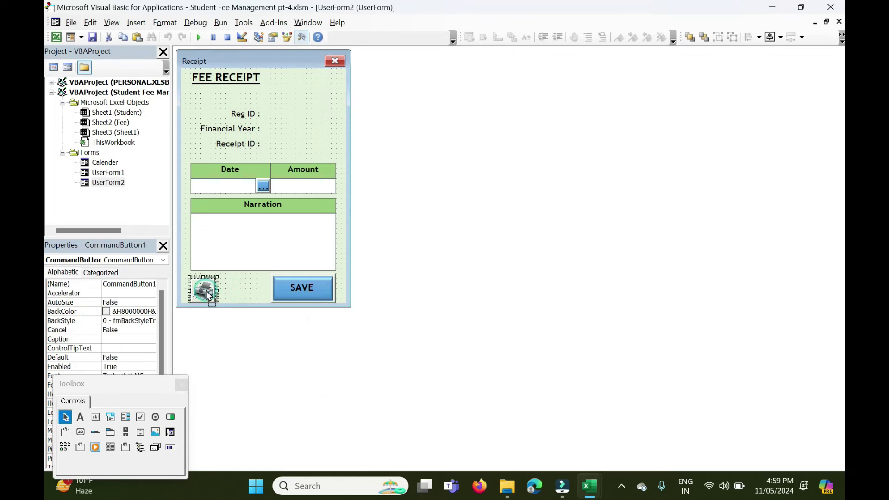
click(214, 130)
- Test-run the Receipt form, then run the student fee management form with F5
click(199, 37)
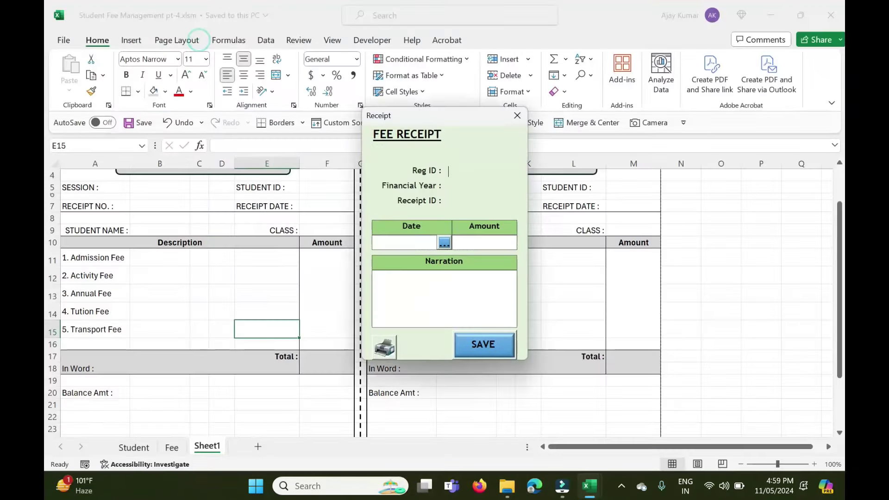
click(517, 116)
click(111, 173)
double_click(111, 173)
key(F5)
- Open the first student and view the 30-Apr-2024 and 27-Apr-2024 receipts with the printer button
click(359, 113)
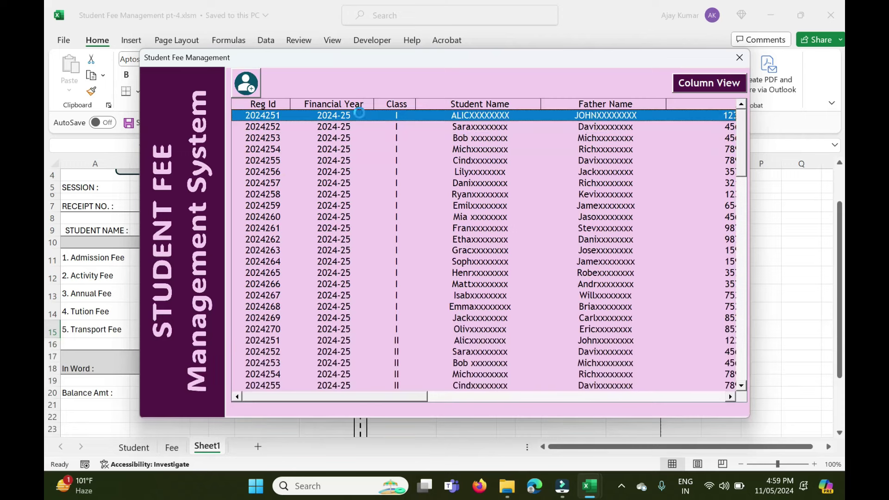
click(359, 113)
double_click(618, 173)
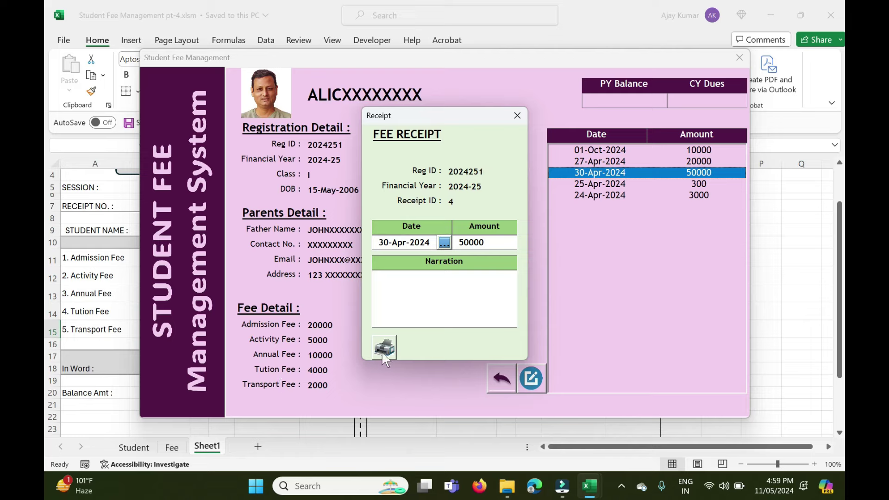
click(517, 116)
click(531, 378)
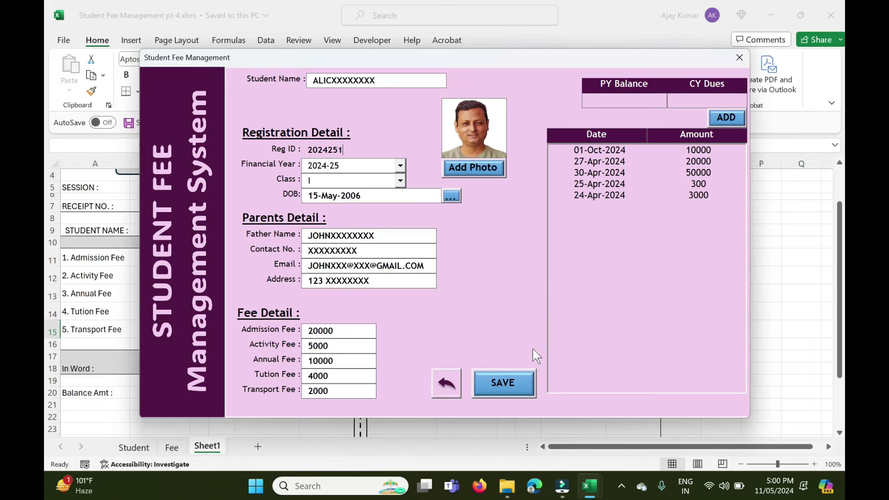
double_click(616, 163)
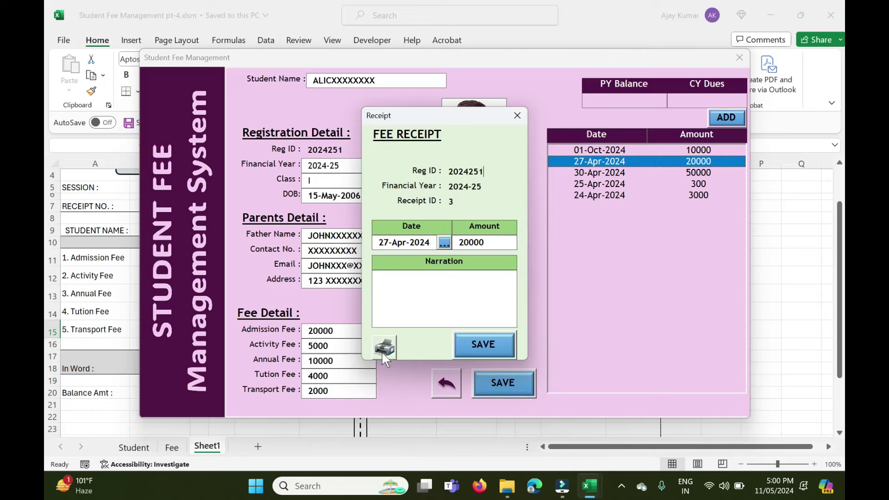
click(517, 115)
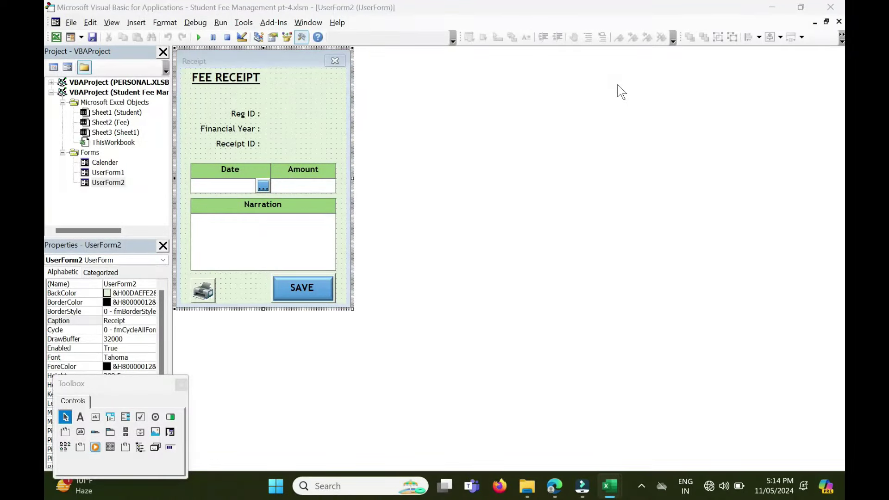
- Check the SESSION (B5), RECEIPT NO. (B7), RECEIPT DATE (F7), STUDENT NAME (B9) and CLASS (F9) cells
mouse_move(432, 10)
mouse_down()
mouse_move(560, 53)
mouse_move(436, 41)
mouse_up()
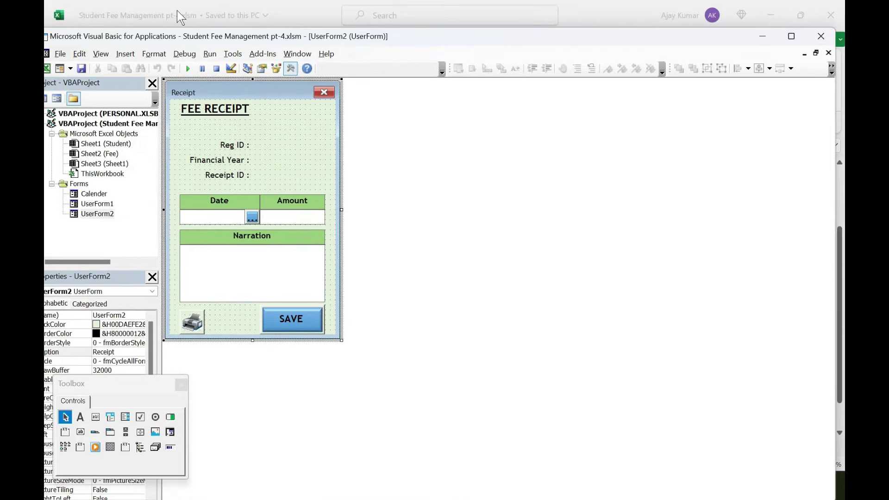
click(181, 18)
click(211, 271)
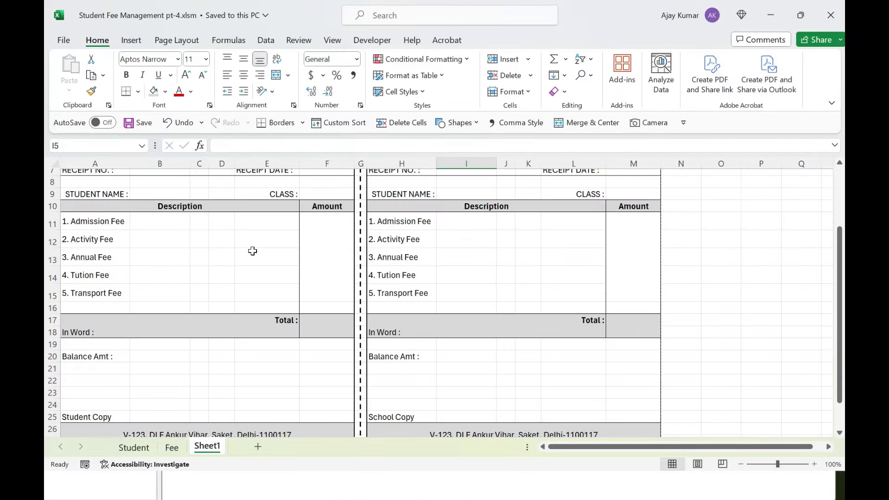
scroll(252, 251, up, 2)
click(134, 237)
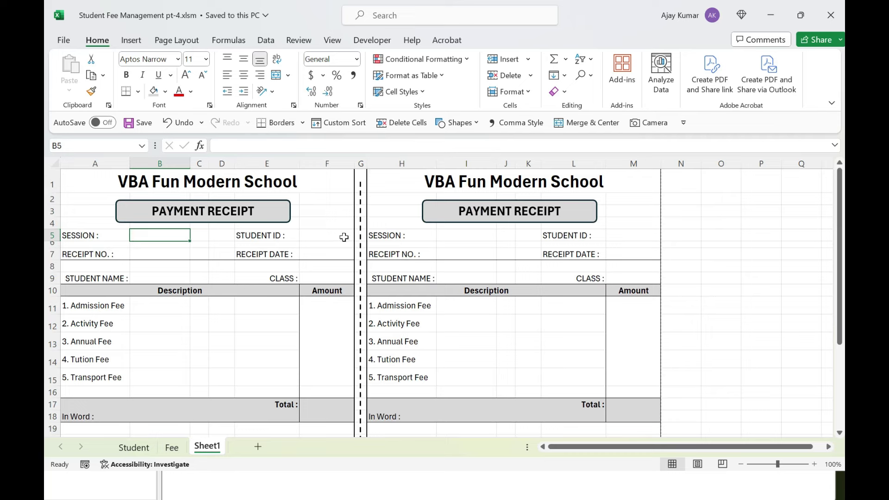
click(145, 253)
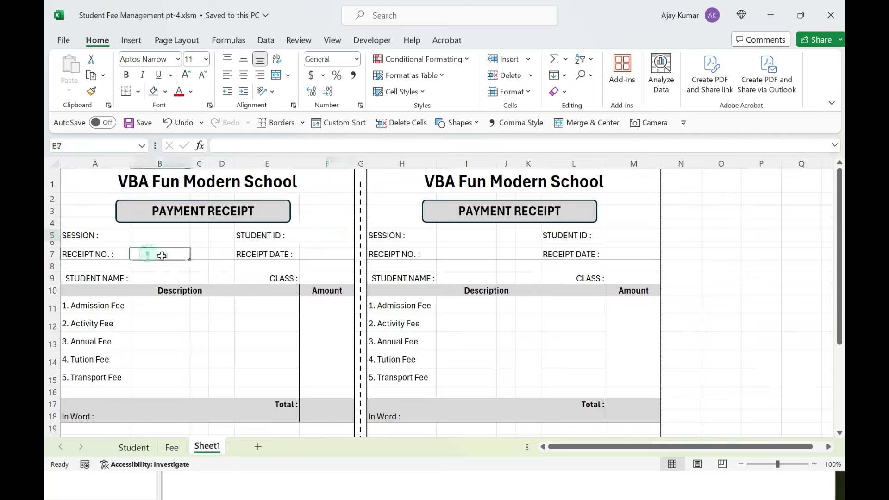
click(307, 255)
click(159, 278)
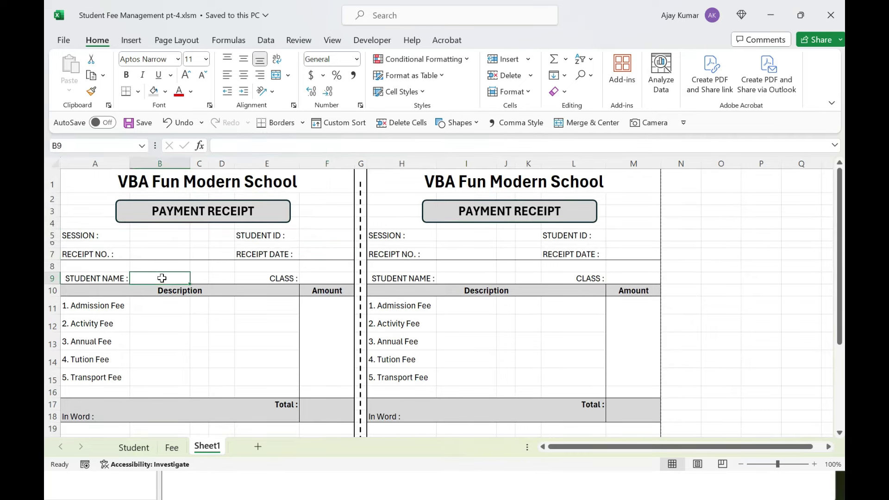
click(320, 280)
key(alt+F11)
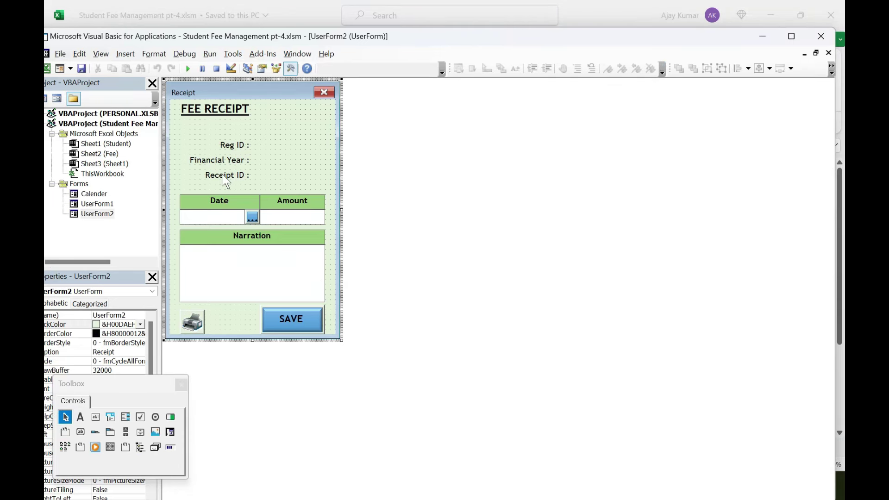
- Run UserForm1, open the first student and preview then close the 01-Oct-2024 receipt
double_click(103, 204)
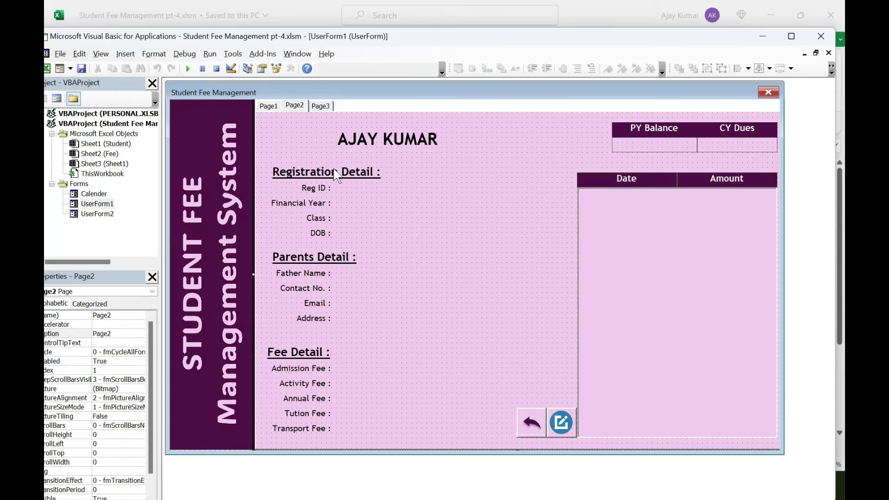
double_click(92, 213)
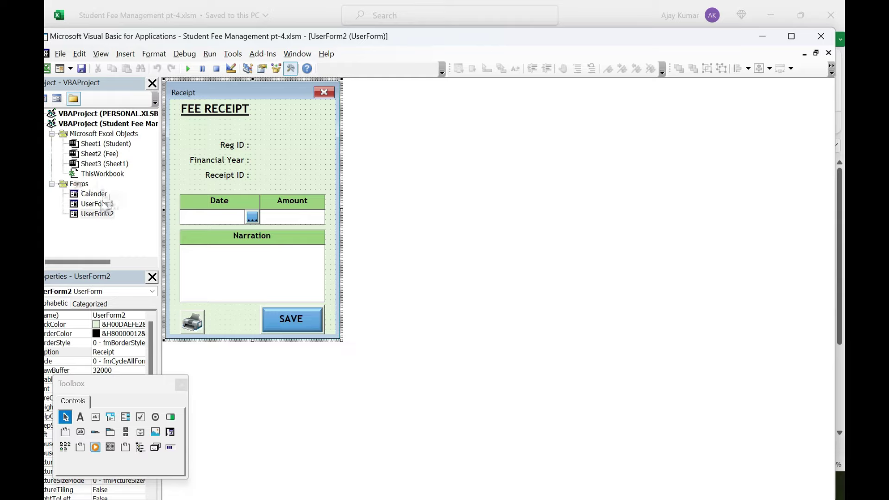
double_click(103, 204)
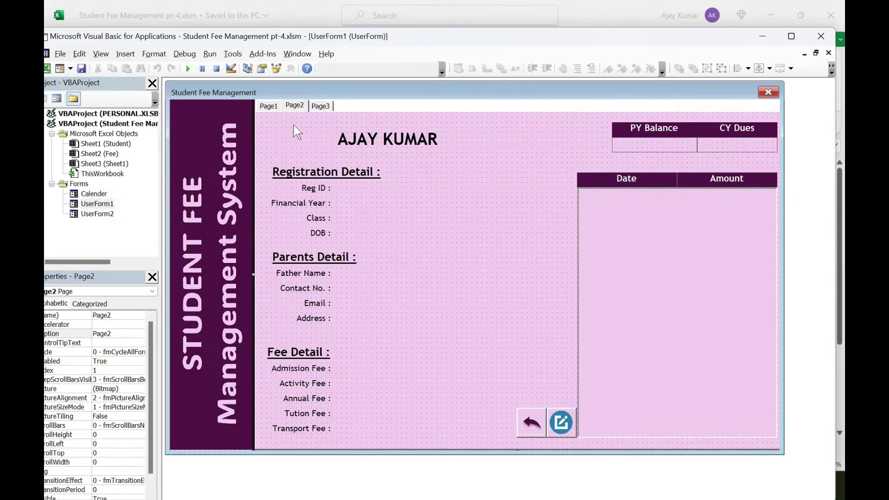
click(188, 68)
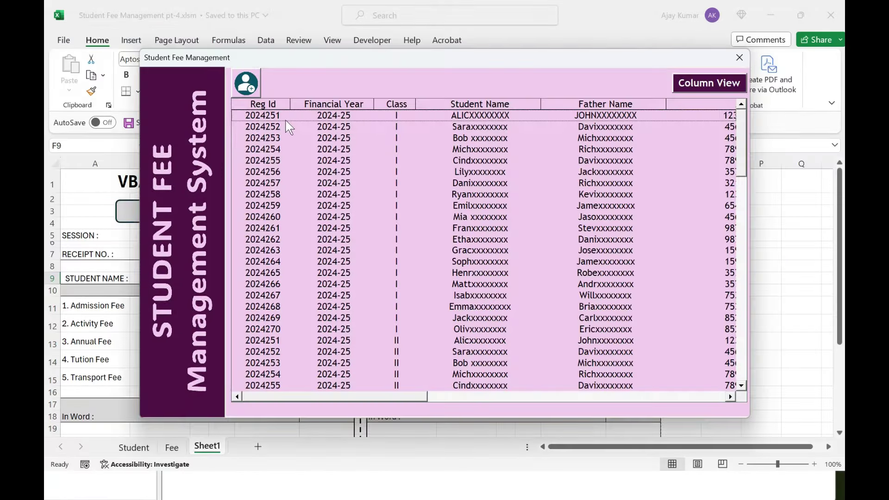
double_click(287, 118)
double_click(591, 150)
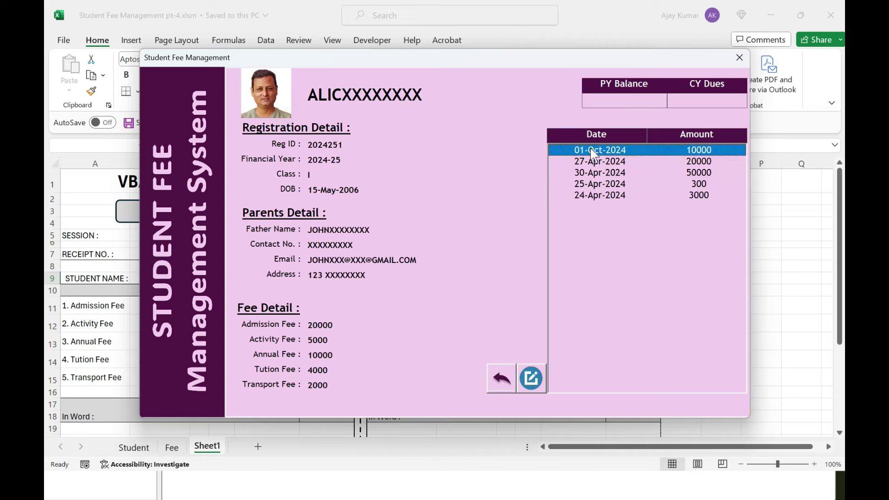
drag(447, 115, 674, 119)
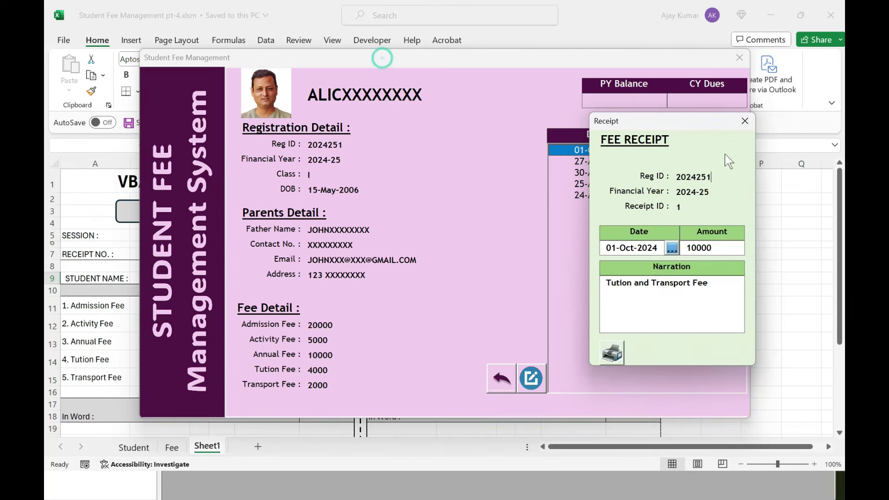
click(745, 121)
drag(478, 60, 660, 64)
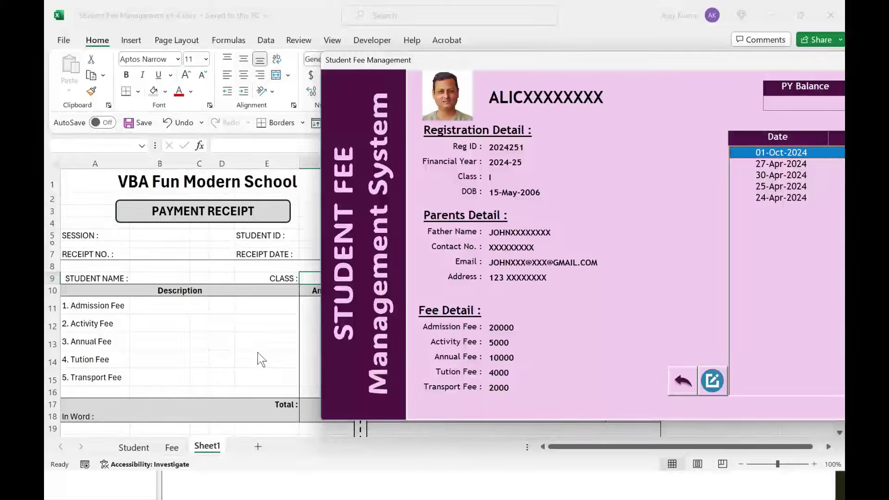
- Close the running form and bold the Student Copy and School Copy labels
drag(753, 59, 446, 74)
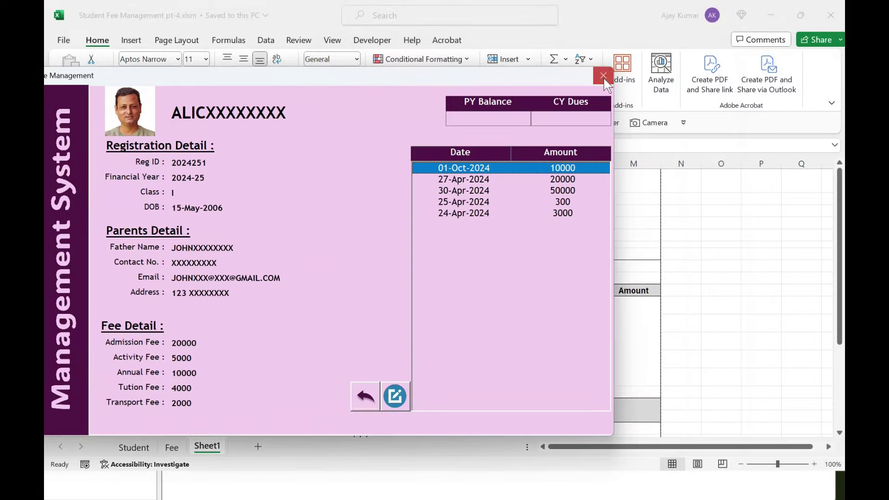
click(604, 77)
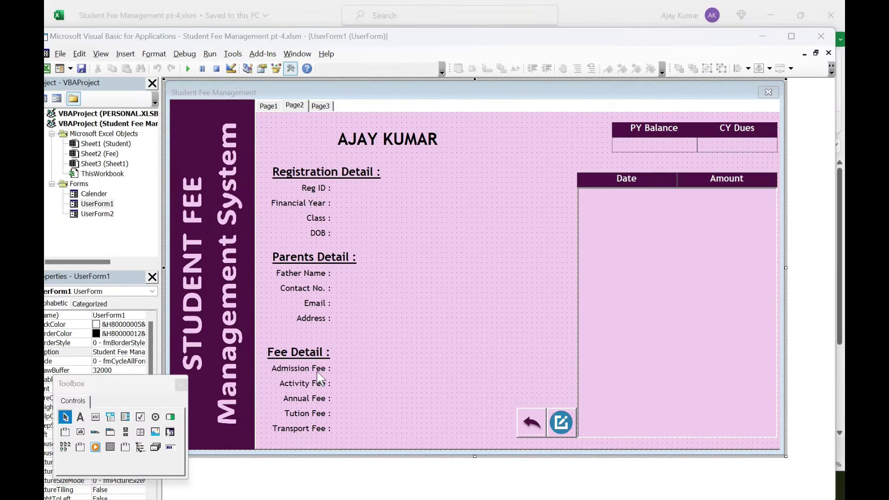
scroll(300, 358, down, 1)
scroll(300, 358, down, 3)
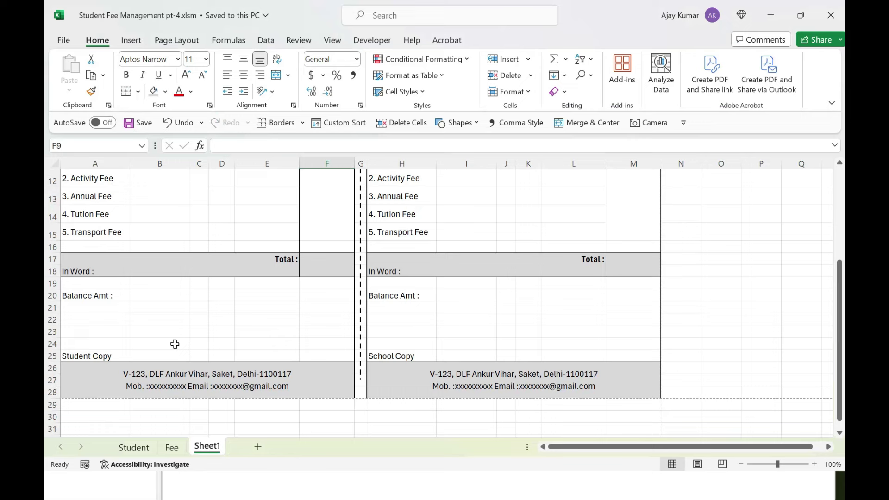
click(86, 296)
click(149, 297)
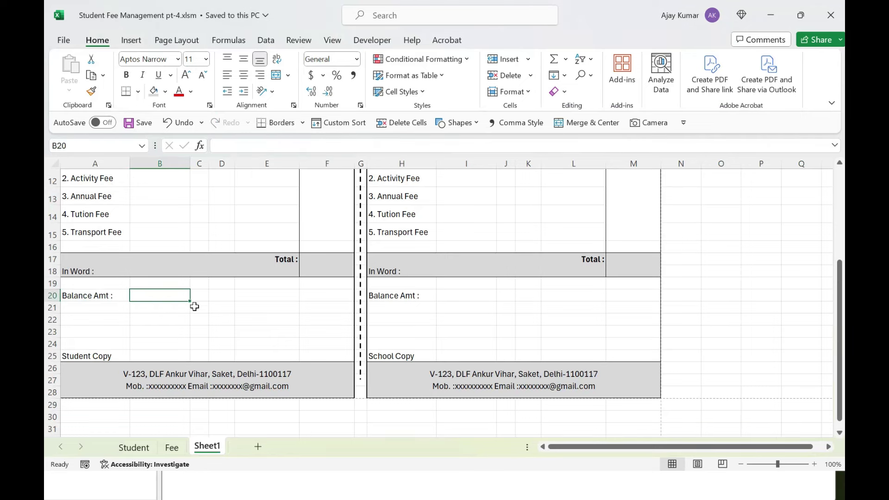
click(86, 356)
ctrl+click(404, 354)
key(ctrl+b)
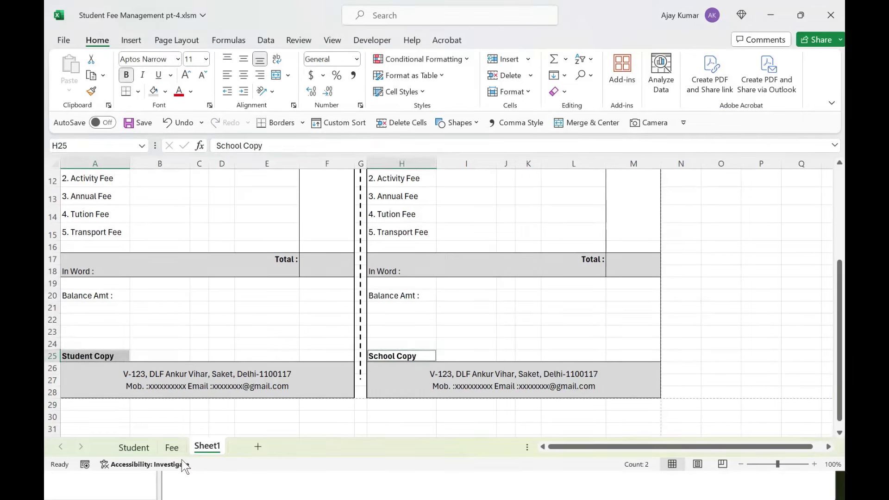
- Review fee amounts on the Student sheet and payments on the Fee sheet, then save the workbook
click(139, 448)
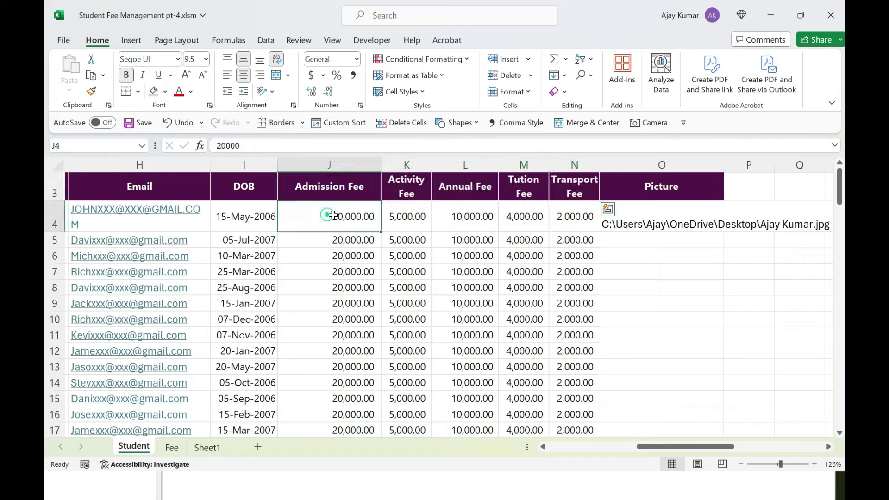
drag(330, 216, 574, 216)
click(171, 447)
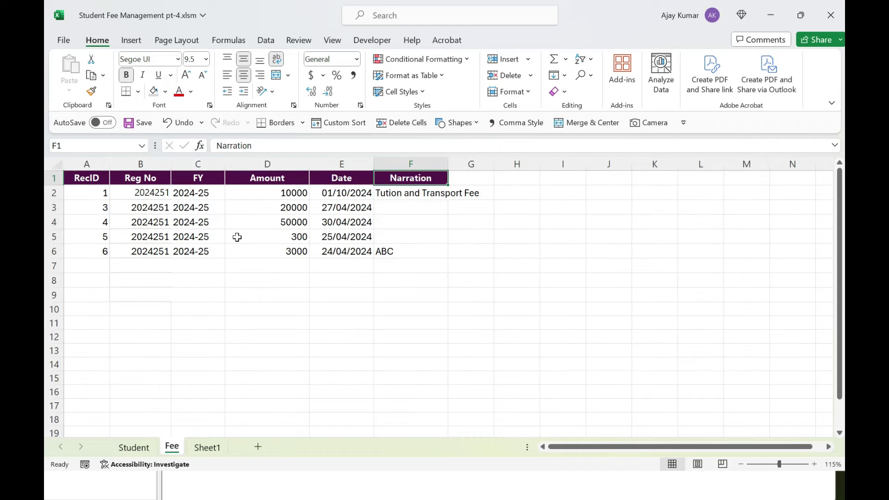
drag(83, 192, 320, 253)
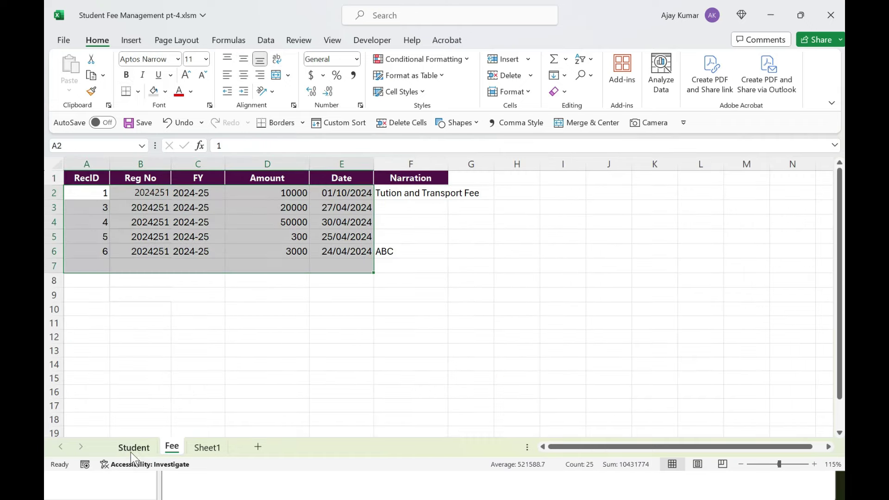
click(133, 447)
drag(368, 217, 534, 369)
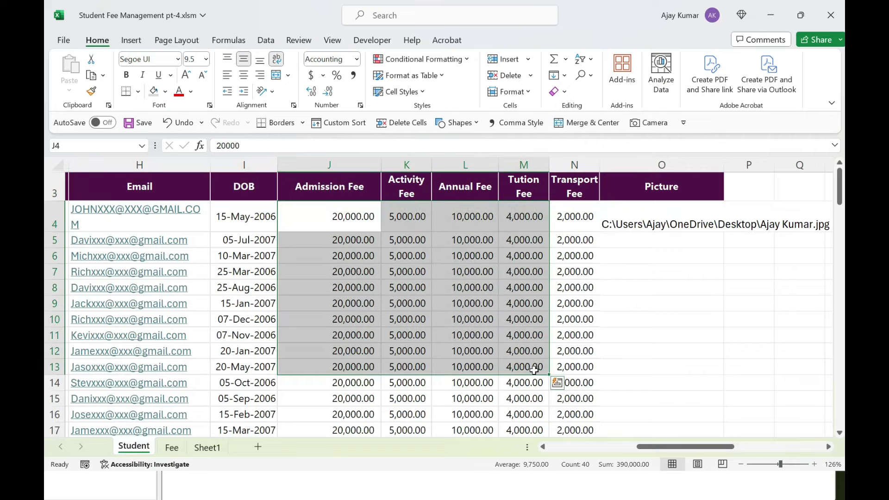
click(616, 273)
key(ctrl+s)
key(alt+F11)
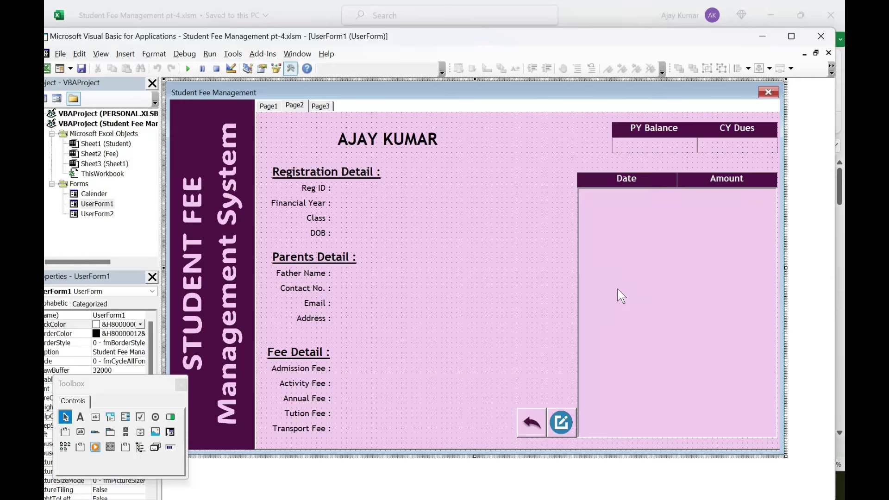
- Open the UserForm2 Receipt design and select its Date textbox (Txt5)
double_click(97, 214)
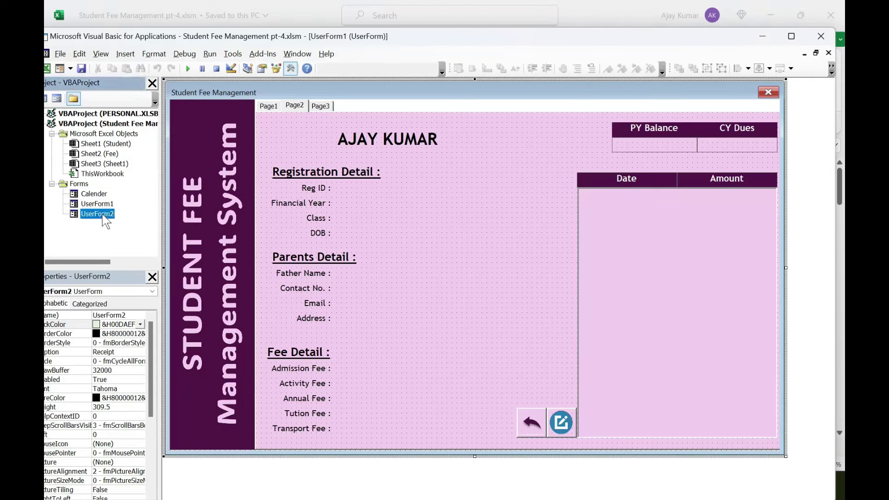
click(215, 224)
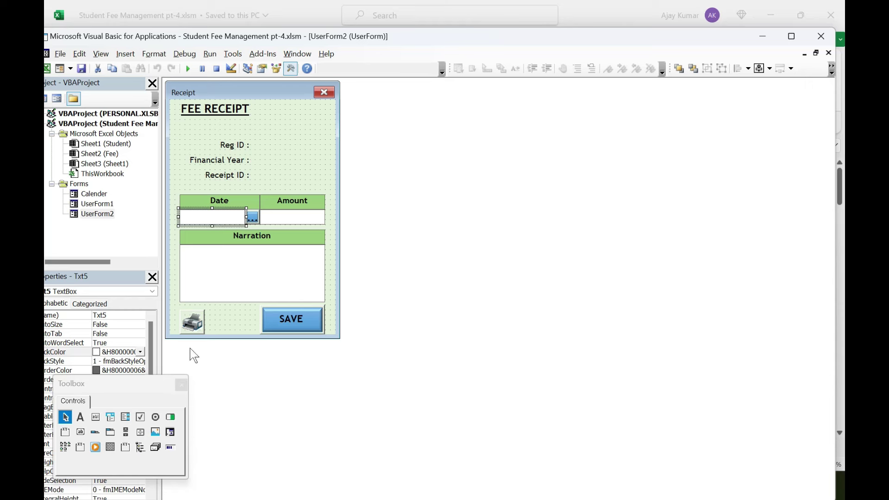
- Rename the Fee Receipt printer button to PrintPDFBtn and create its empty PrintPDFBtn_Click procedure
click(193, 320)
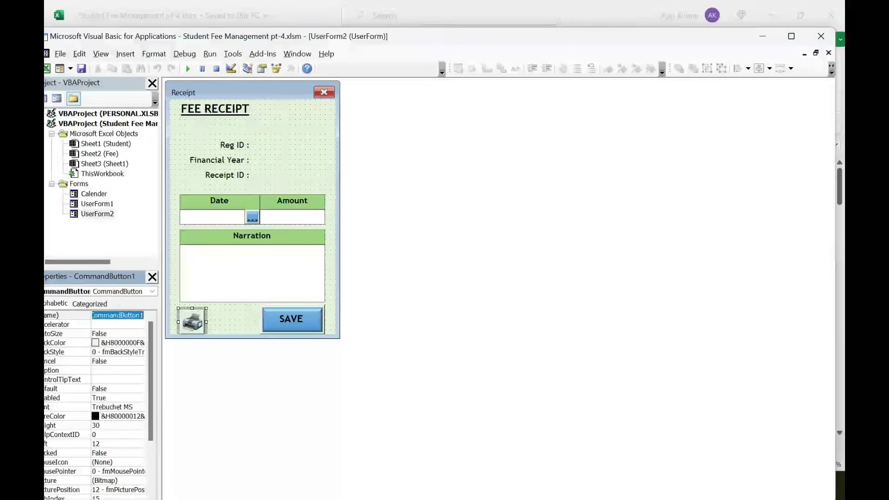
text(PrintPDF)
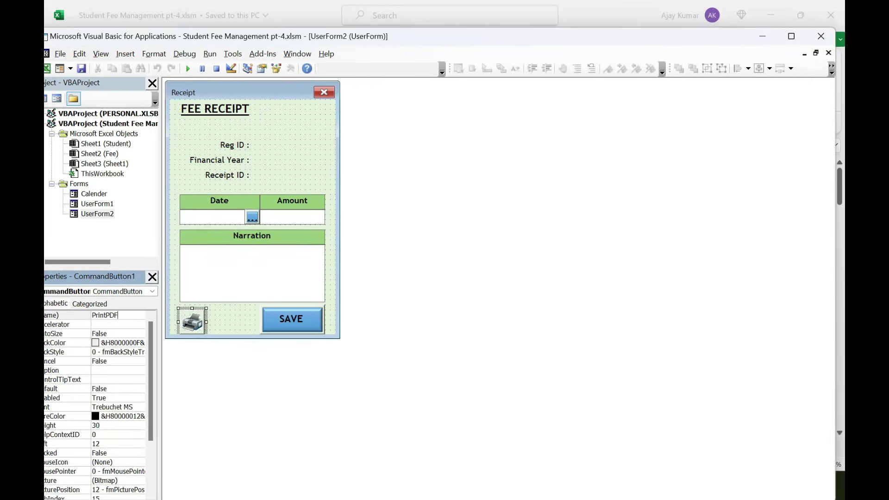
text(n)
key(Return)
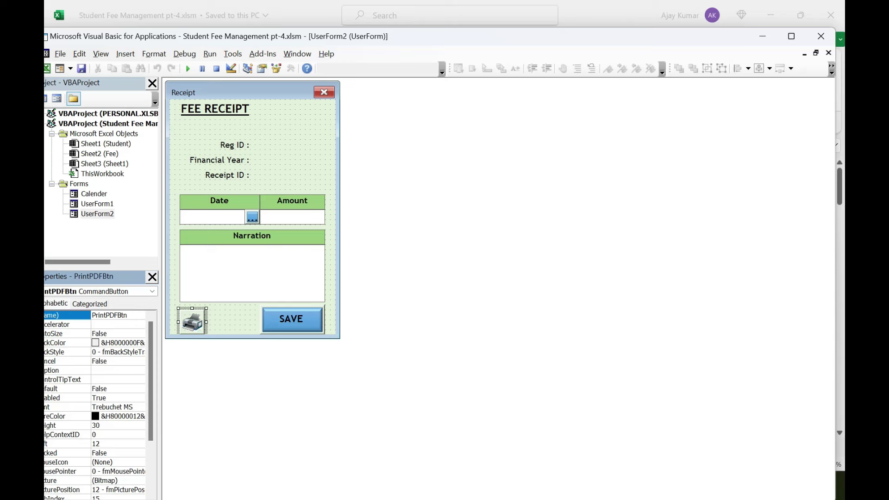
double_click(199, 324)
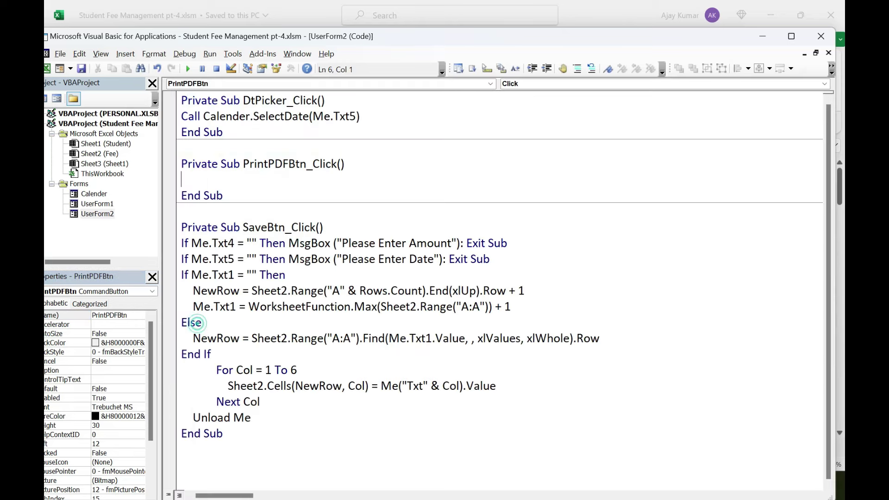
key(alt+F11)
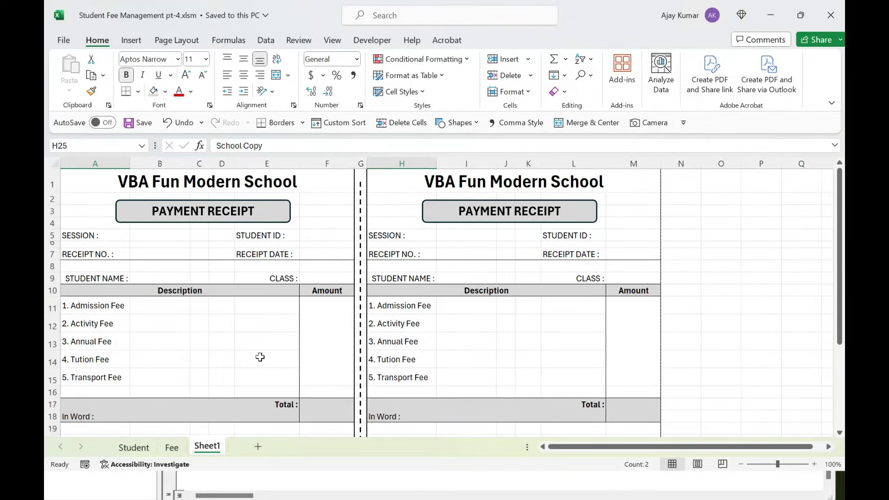
- Select the receipt's value cells B5, F5, B7, F7, B9, F9, F11:F15, F17 and B20
click(141, 235)
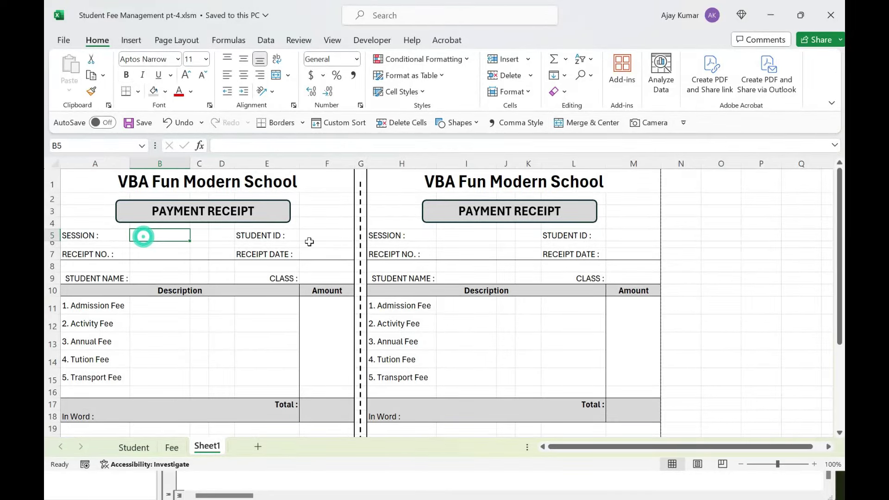
ctrl+click(318, 235)
ctrl+click(171, 254)
ctrl+click(322, 255)
ctrl+click(168, 277)
ctrl+click(333, 278)
click(317, 327)
scroll(324, 328, down, 1)
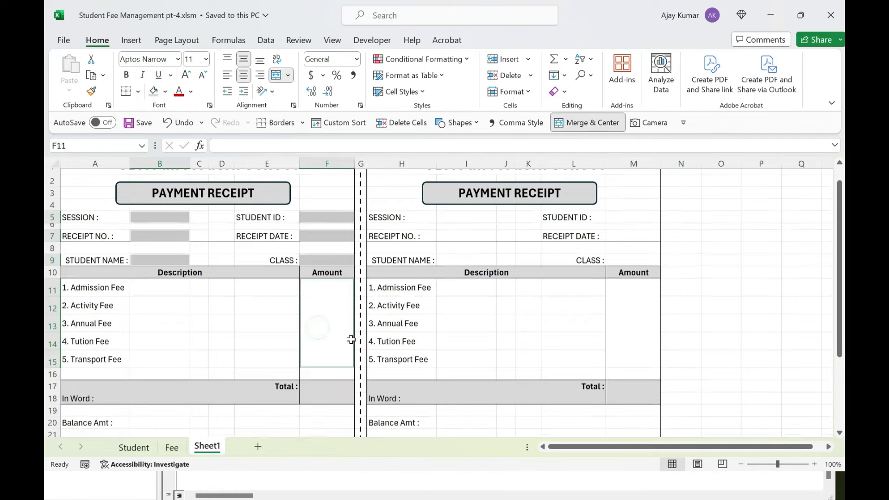
scroll(330, 327, down, 2)
ctrl+click(320, 299)
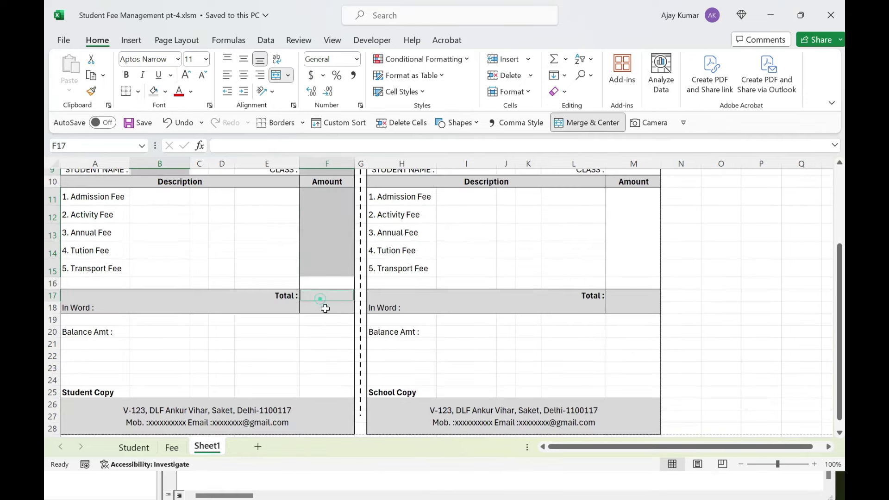
ctrl+click(146, 331)
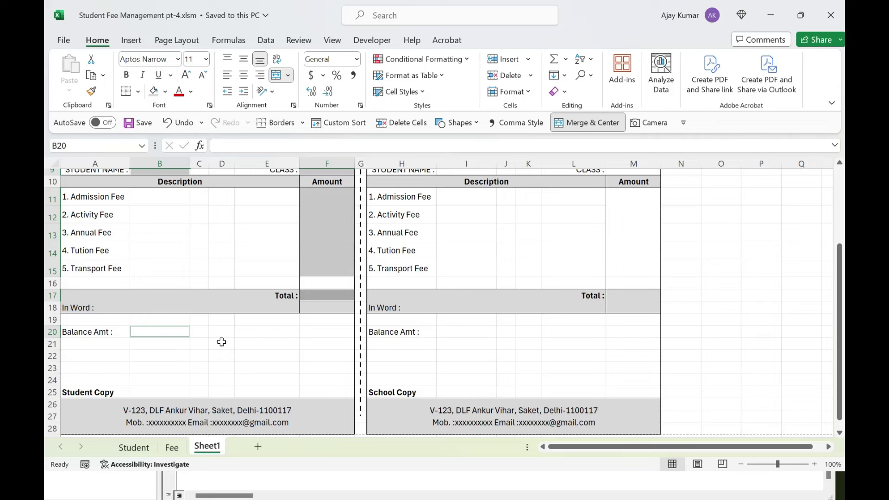
scroll(192, 336, up, 3)
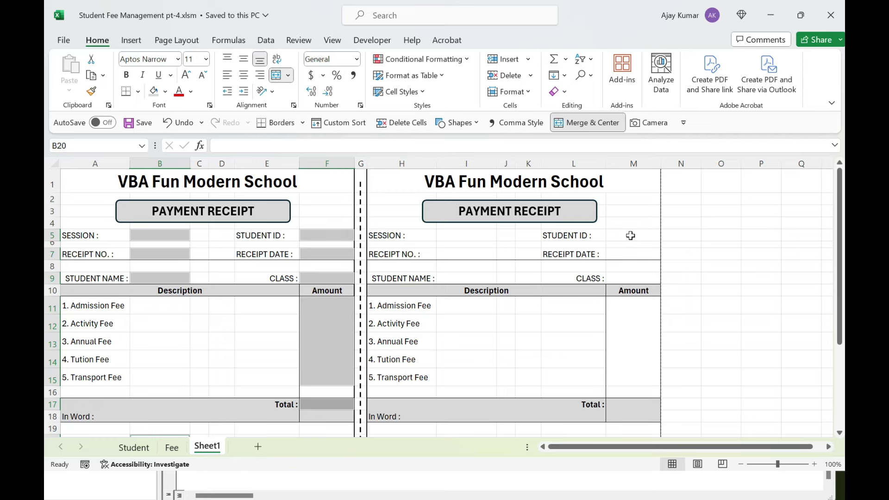
key(alt+F11)
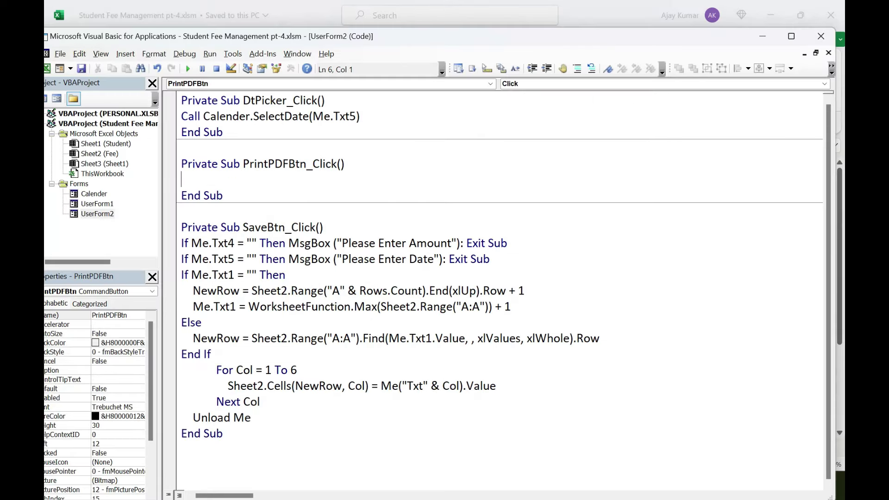
double_click(97, 203)
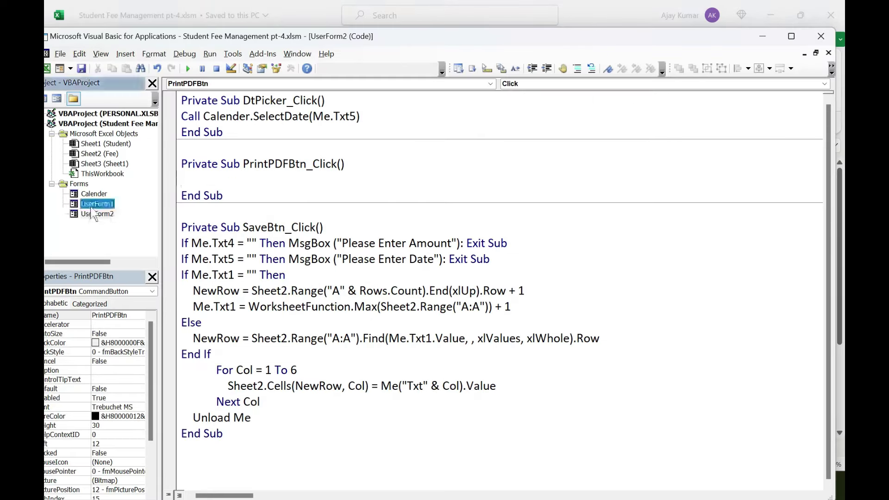
double_click(97, 213)
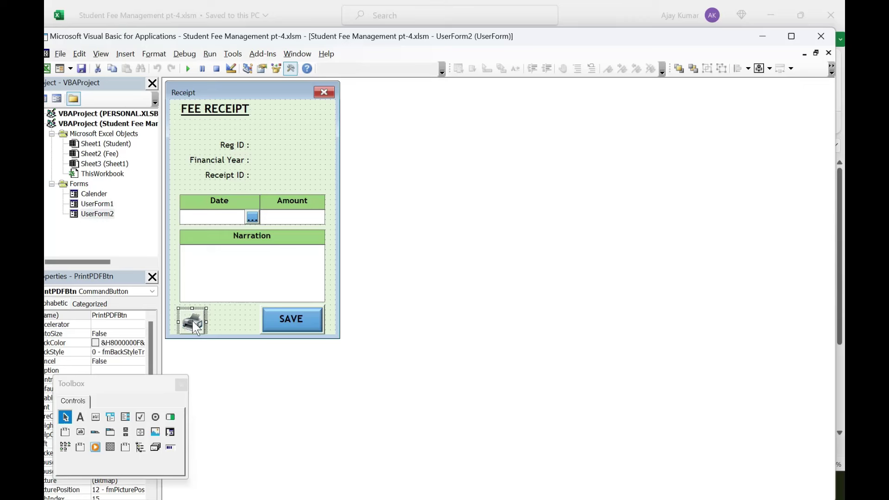
click(260, 185)
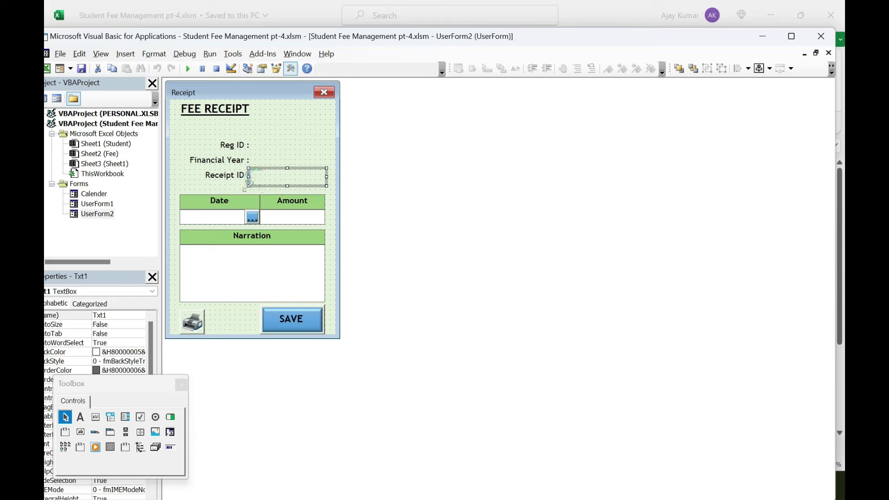
double_click(192, 322)
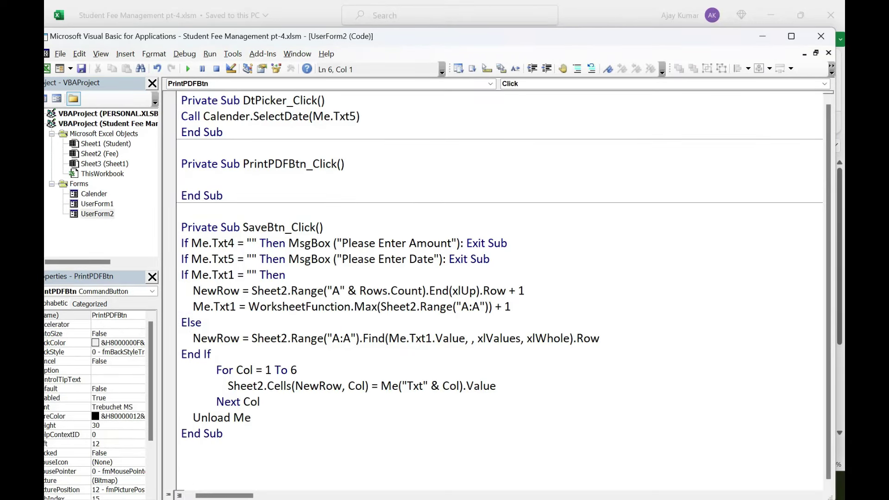
- Add a line that shows 'Please Select Correct Payment Receipt' and exits when Txt1 is empty
text(If Me)
text(.txt1 = "" Then msgbox(")
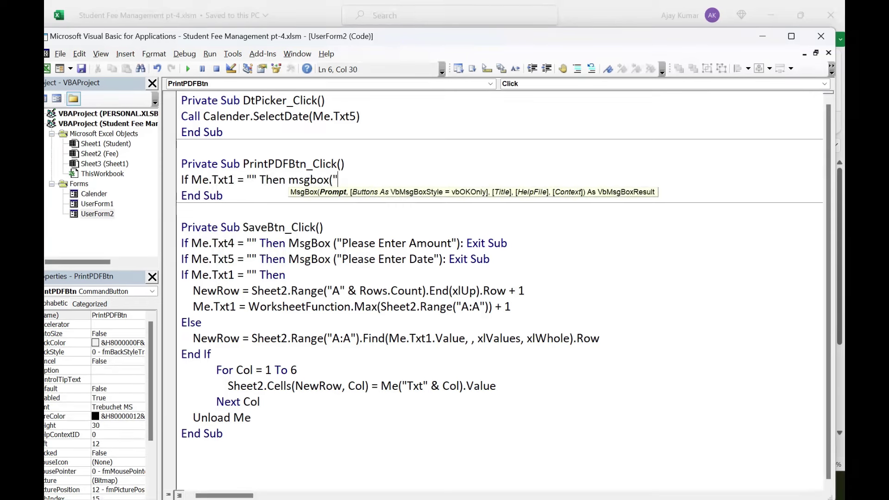
text(Please Select Correct Payment Receipt"):Exit sub)
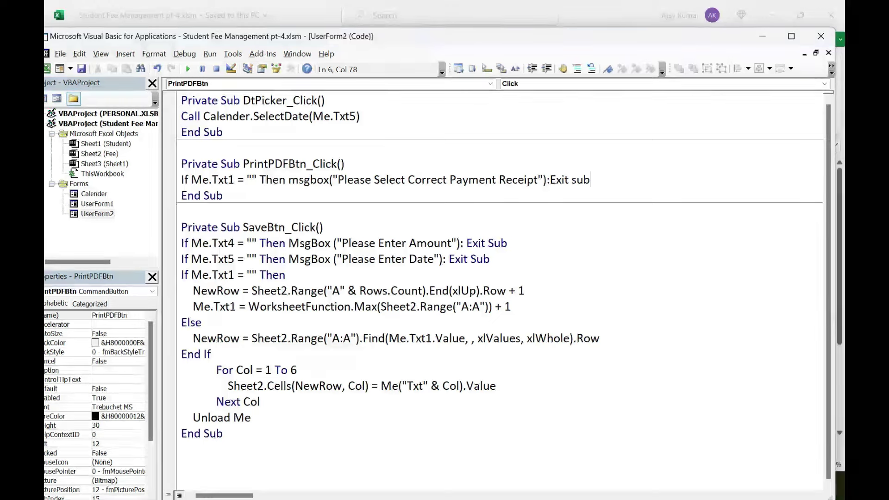
key(shift+Home)
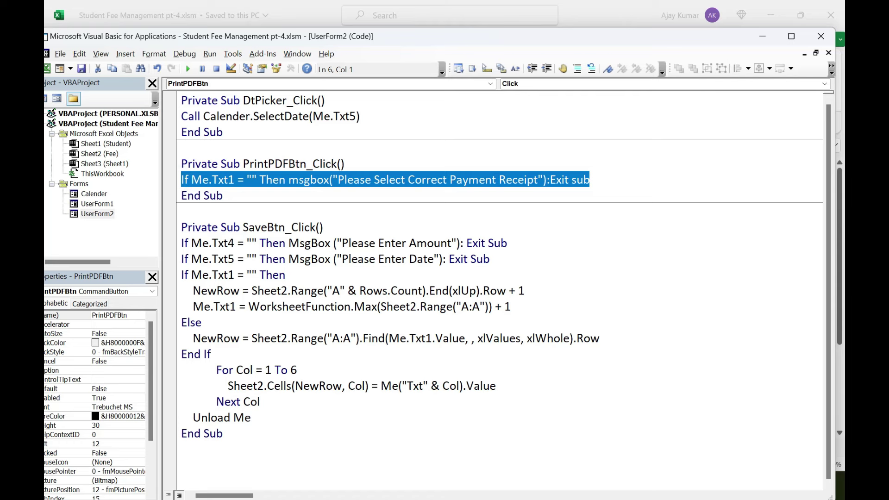
key(End)
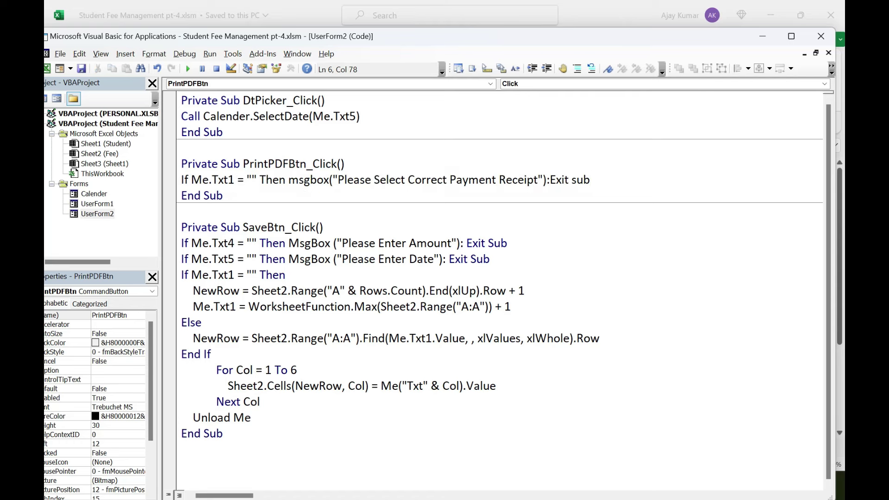
key(Return)
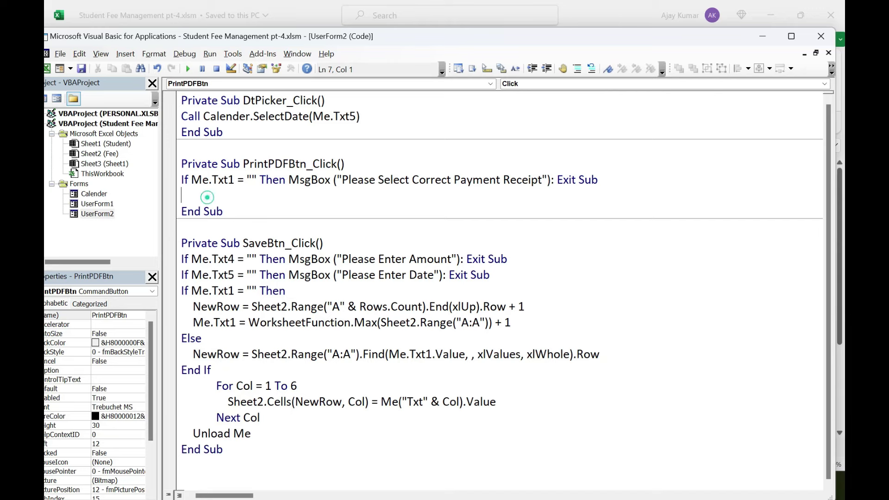
key(alt+F11)
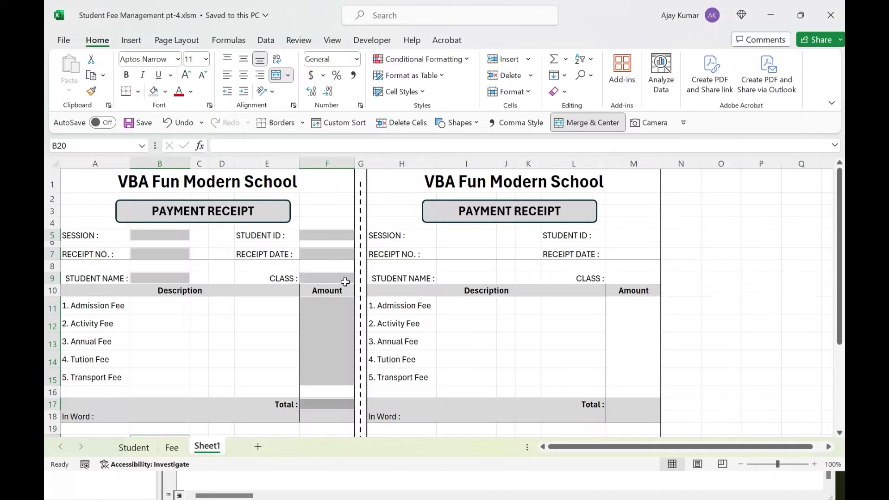
- Confirm on the Fee Receipt form design that the Financial Year box is Txt3
click(163, 234)
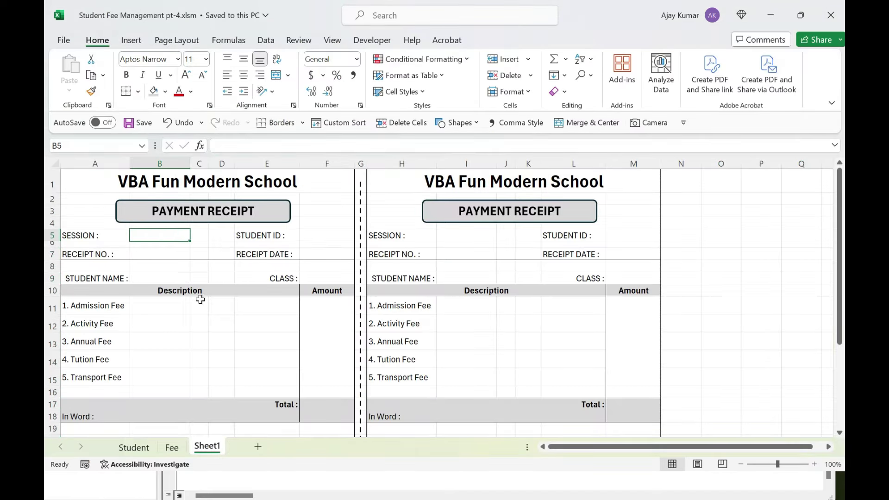
key(alt+F11)
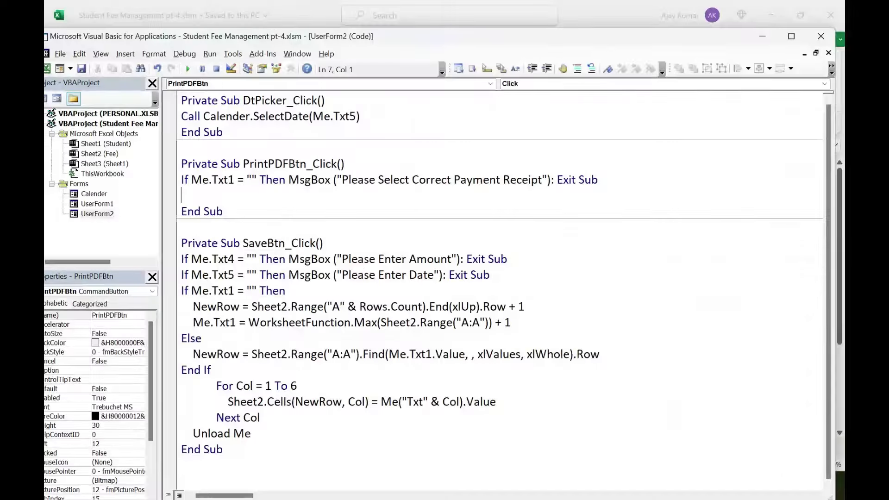
double_click(97, 203)
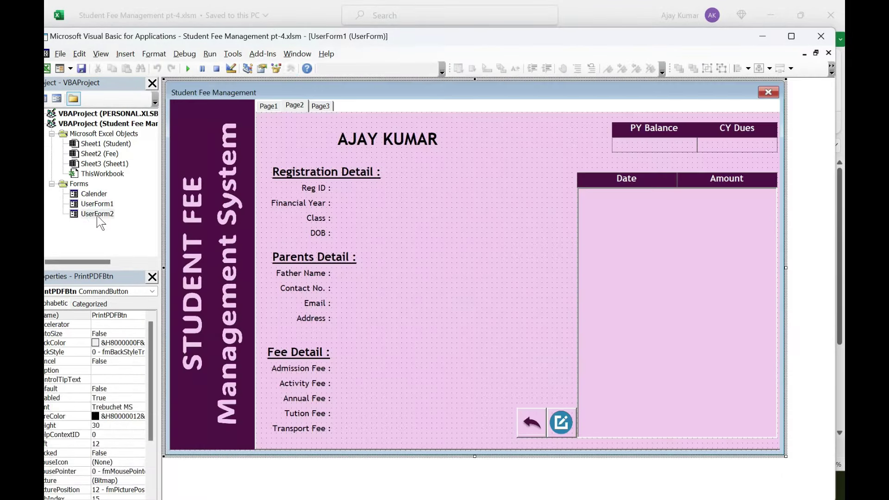
double_click(97, 213)
click(273, 162)
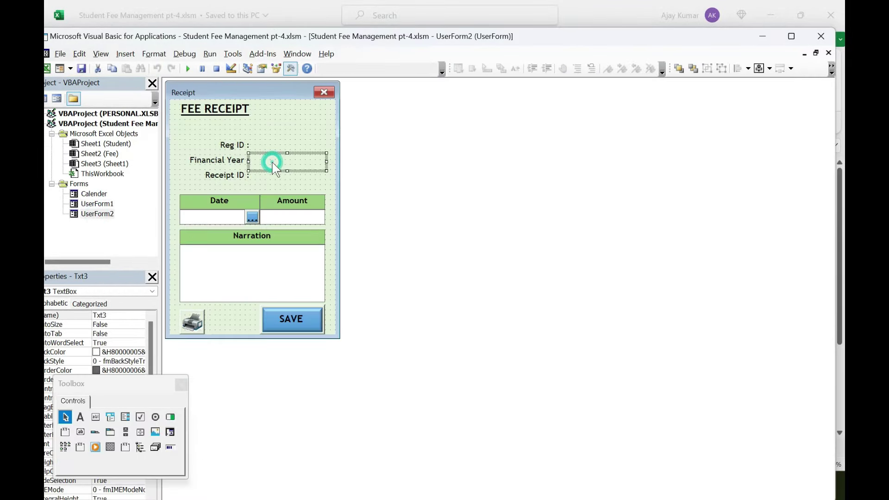
key(alt+Tab)
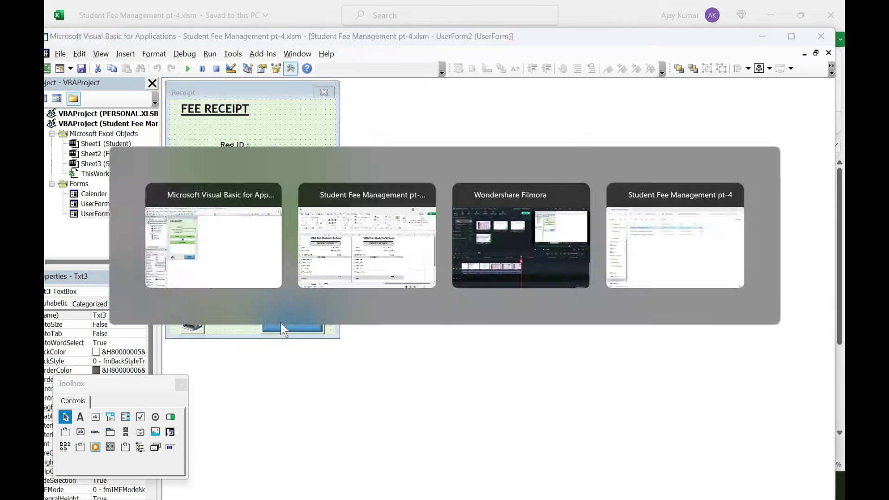
key(alt+Tab)
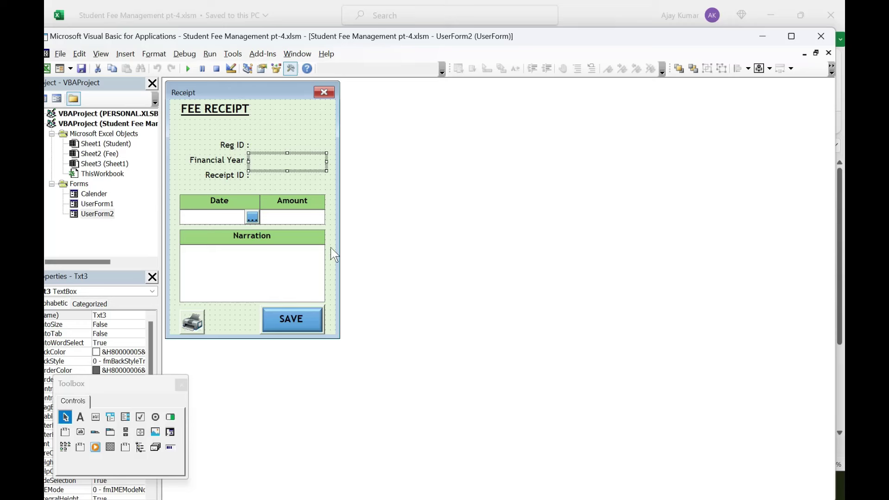
- Reopen the PrintPDFBtn_Click procedure and check the Session cell B5 on the sheet
double_click(190, 322)
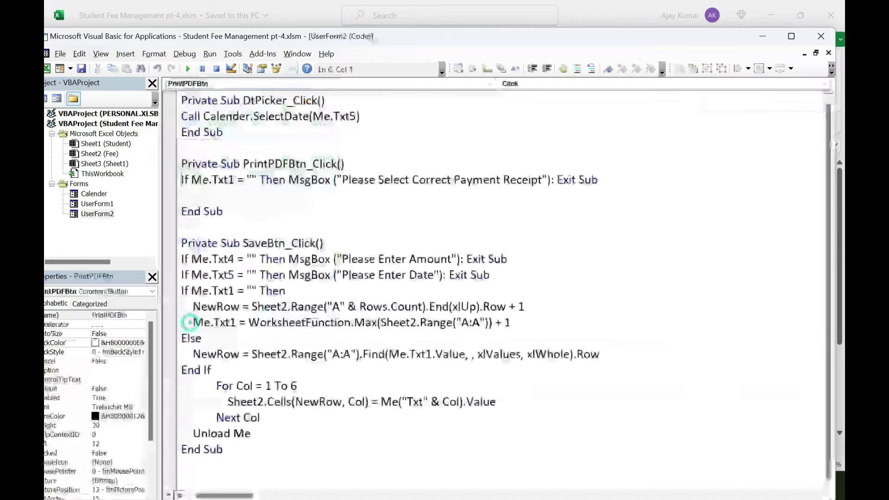
key(alt+F11)
click(148, 234)
key(alt+Tab)
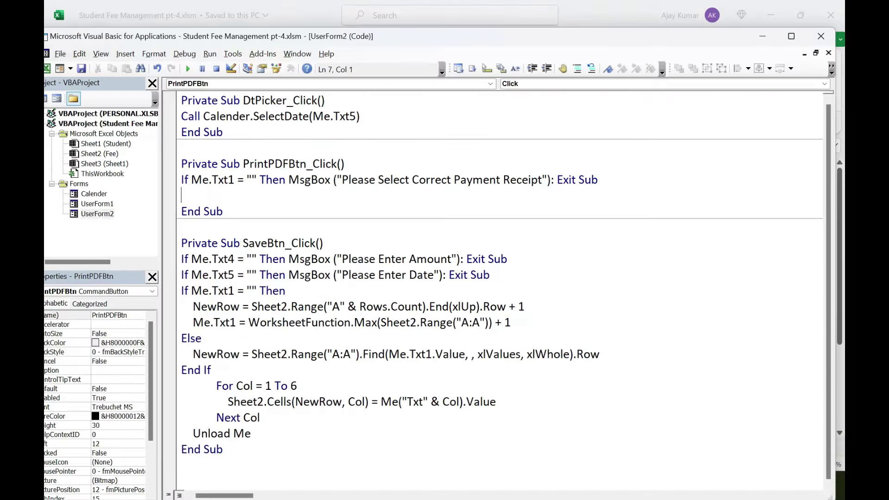
- Add a With Sheet3 … End With block and begin an indented .Range line inside it
text(With Sheet)
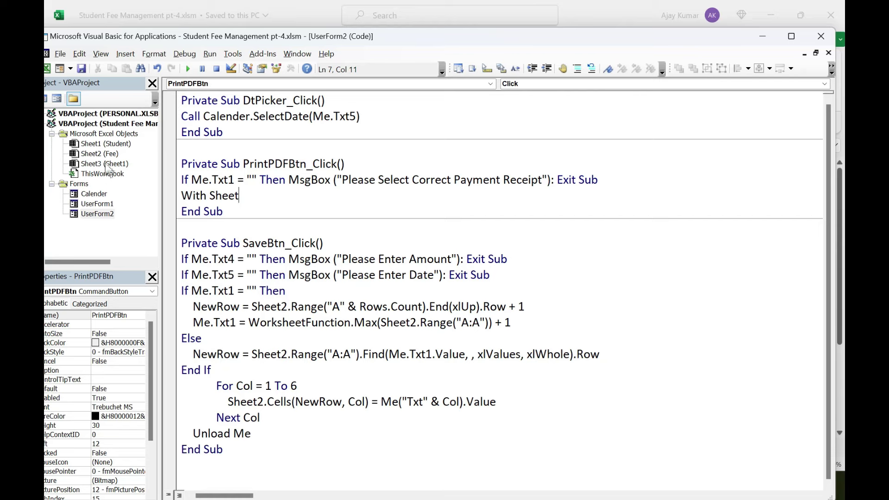
key(alt+F11)
key(alt+F11)
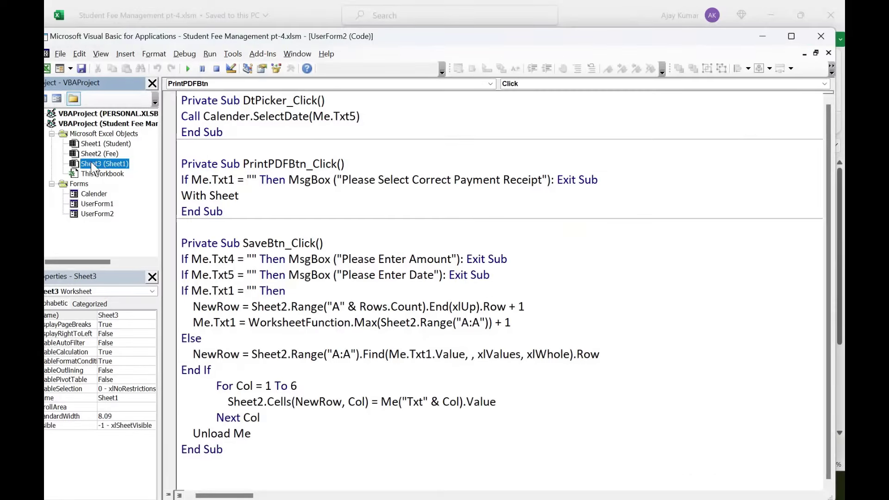
click(255, 196)
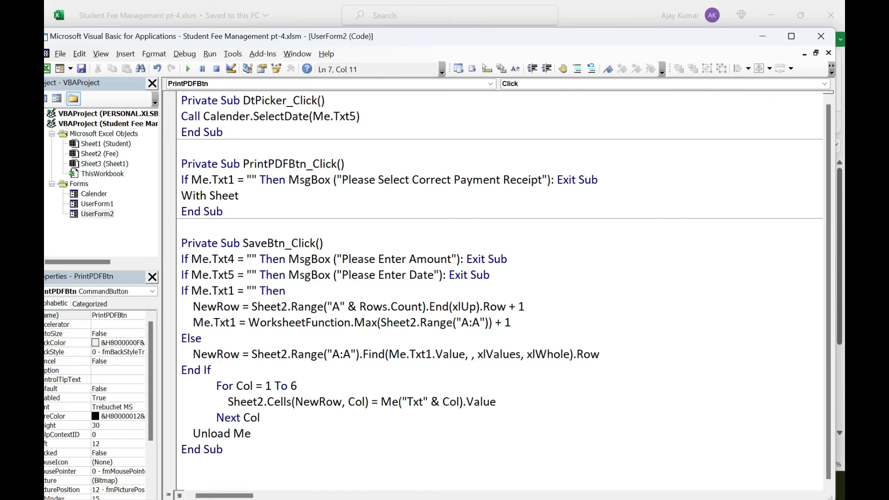
text(3)
key(Return)
key(Return)
text(End With)
key(Up)
key(Tab)
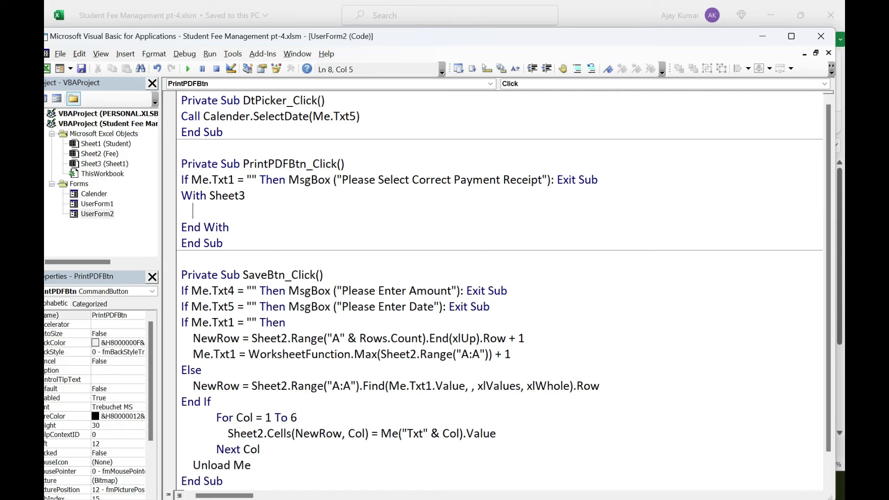
text(.Rang)
key(alt+F11)
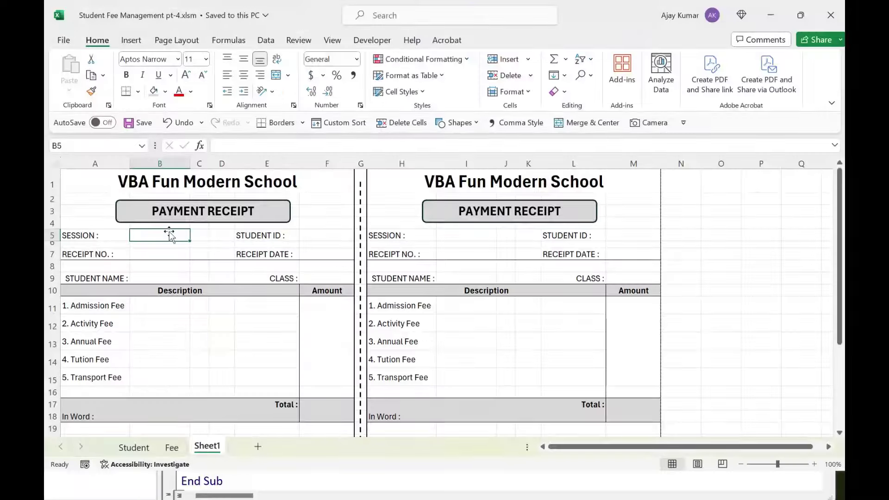
- Write .Range("B5,I5") = Me.Txt3 inside the With block
click(438, 235)
key(alt+F11)
text("B5,I5)
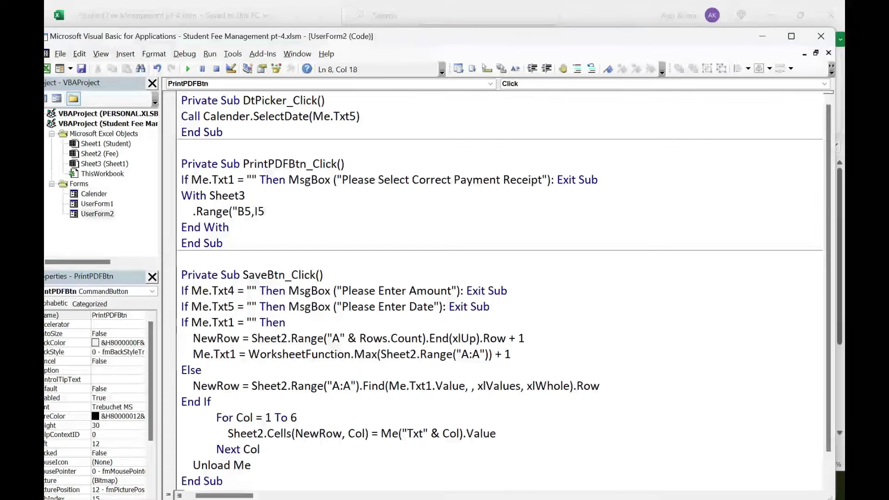
text(") = Me.Txt2)
scroll(334, 178, down, 1)
key(BackSpace)
text(3)
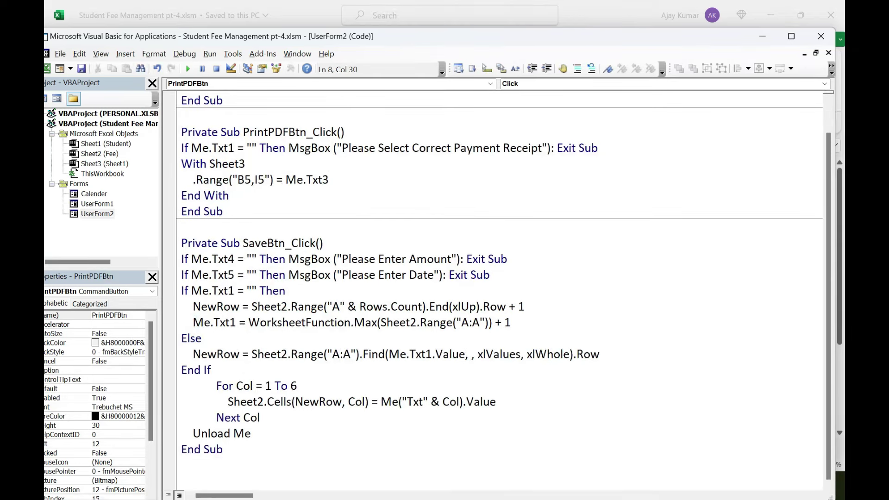
key(Return)
- Identify the Reg ID textbox on the receipt form, then return to the print code
key(alt+Tab)
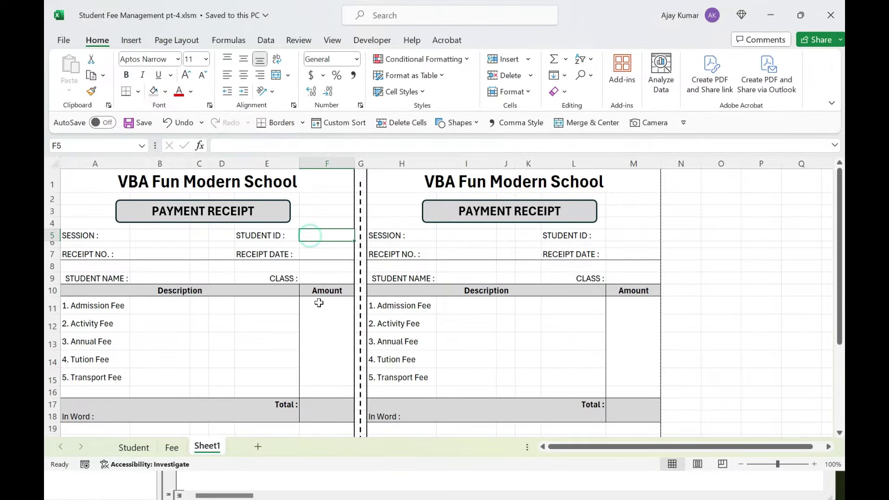
key(alt+Tab)
double_click(97, 214)
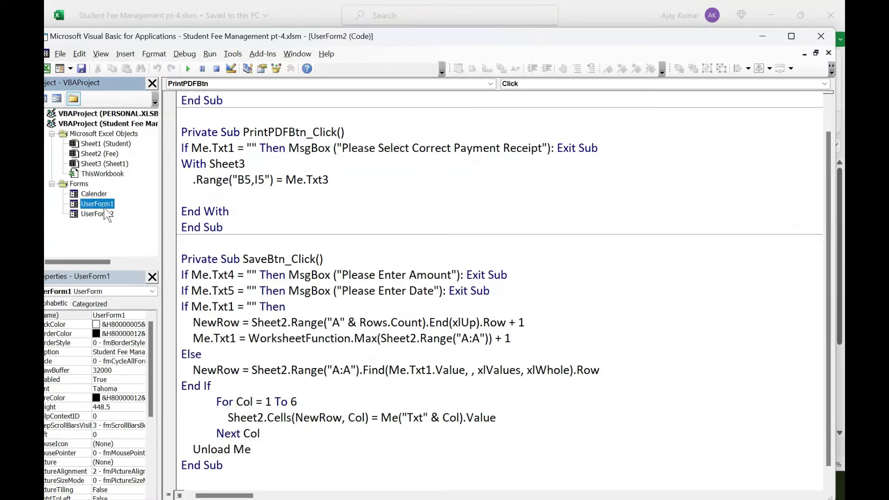
click(243, 143)
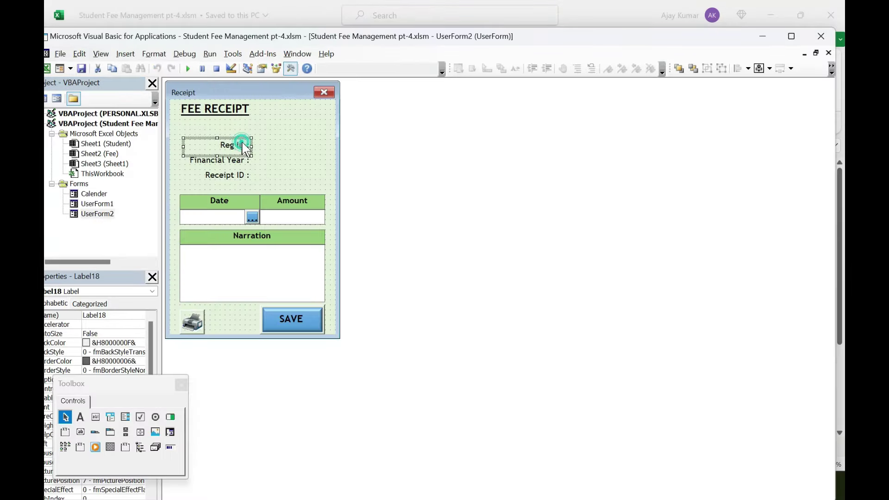
click(275, 151)
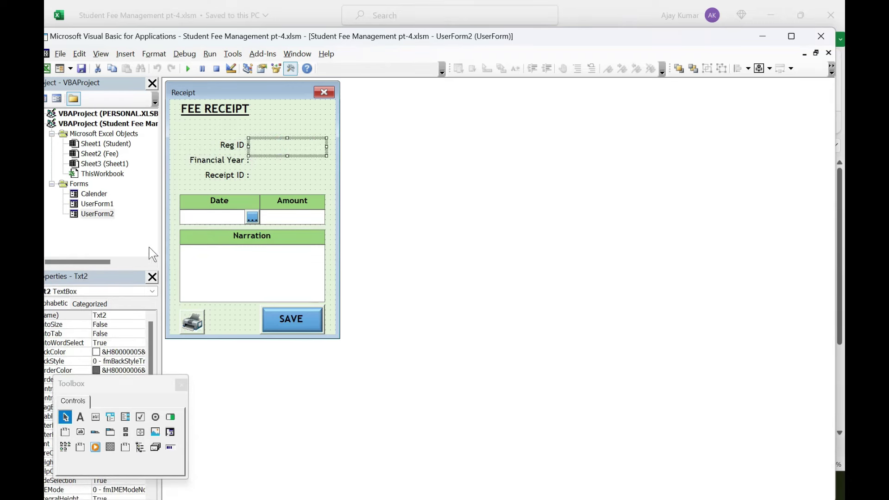
double_click(193, 321)
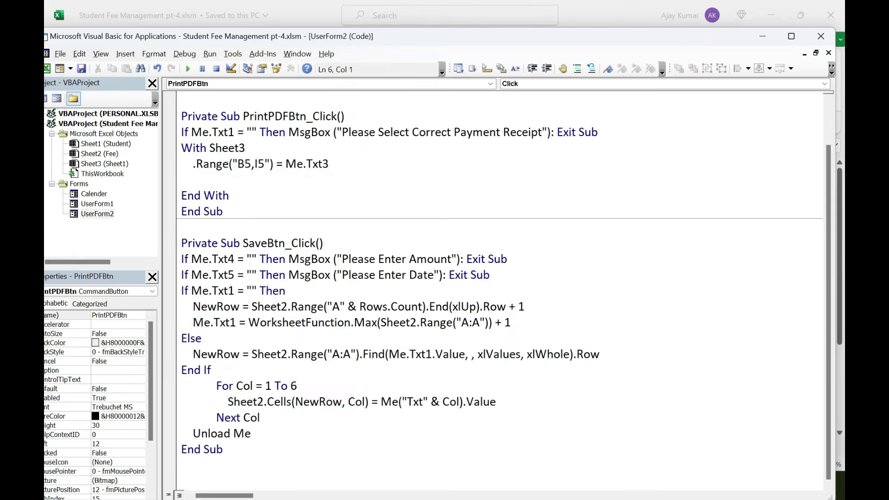
- Duplicate the B5,I5 line and change the copy's addresses to F5,M5
drag(330, 164, 190, 163)
key(ctrl+c)
key(End)
key(Return)
key(ctrl+v)
key(alt+F11)
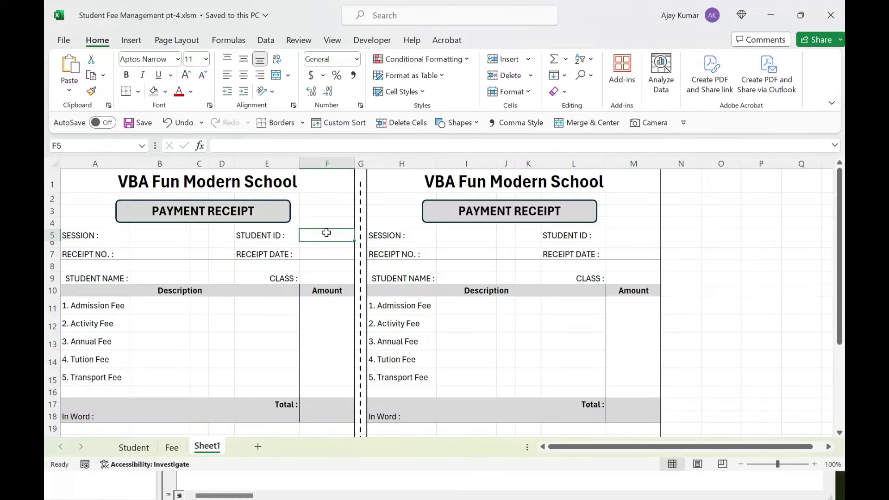
click(625, 235)
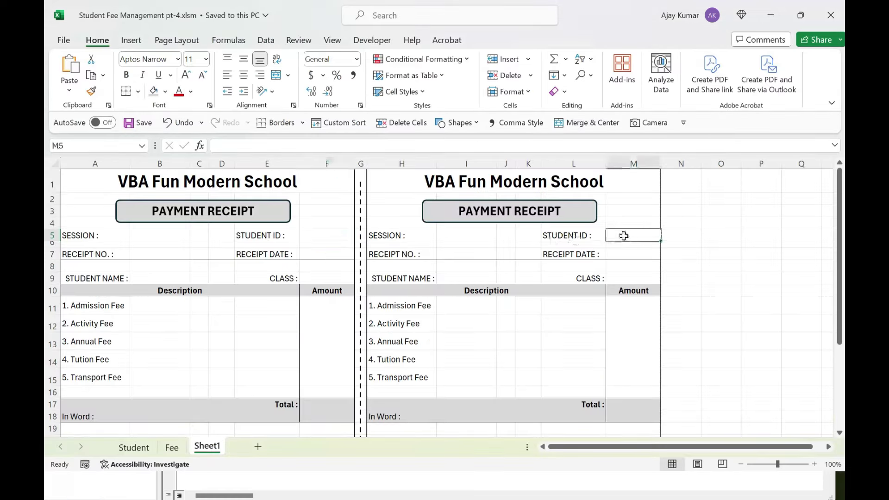
key(alt+Tab)
click(248, 179)
key(BackSpace)
text(F)
key(Delete)
text(M5") = Me.Txt3)
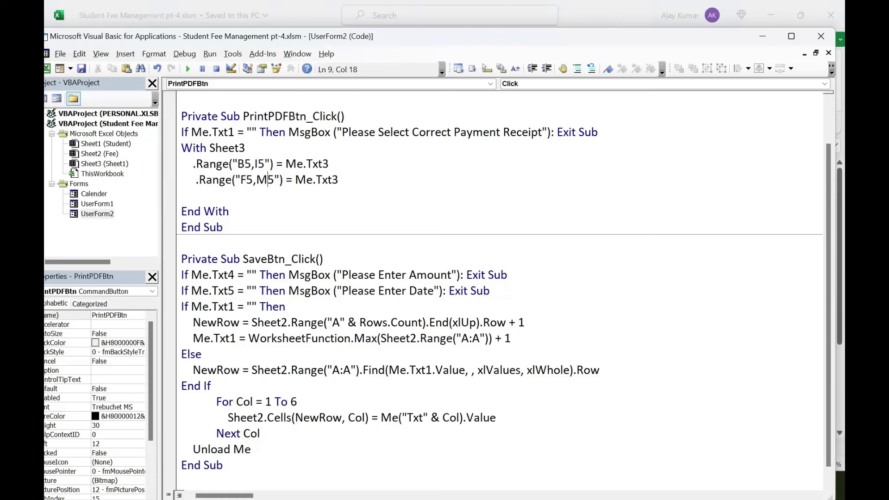
- Run the Student Fee Management form and print the 01-Oct-2024 payment receipt to Sheet1
click(189, 69)
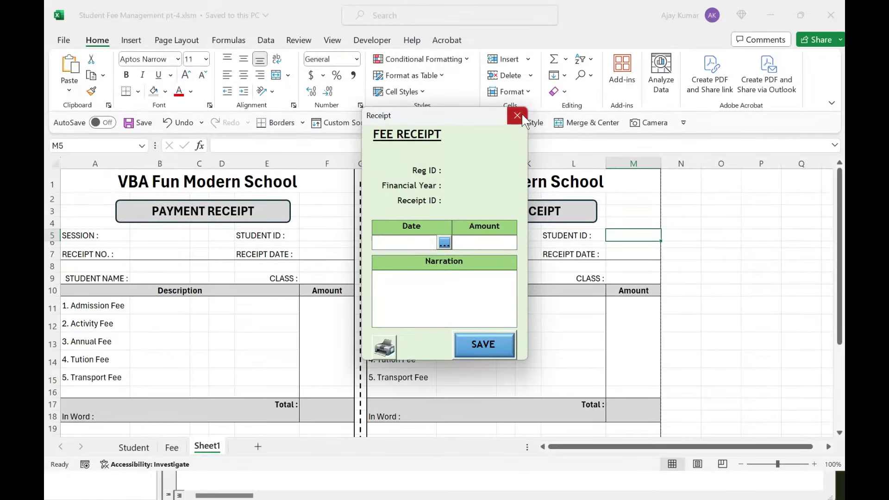
click(520, 113)
double_click(97, 204)
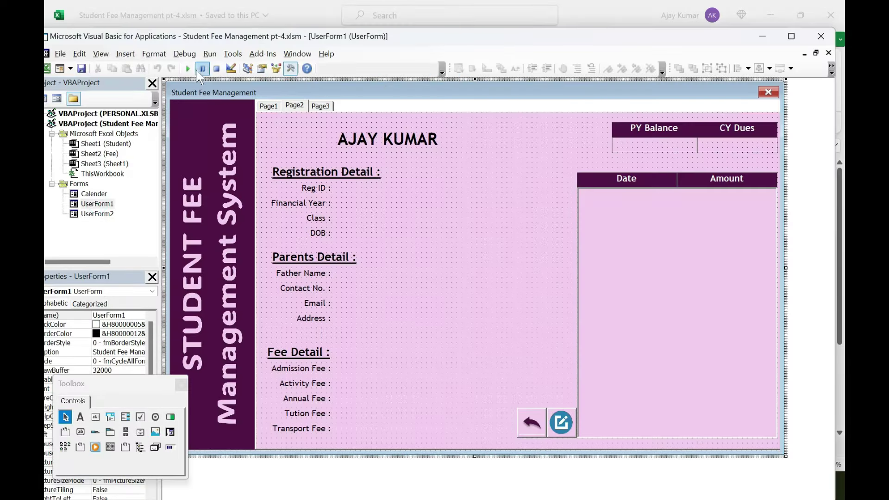
click(189, 69)
double_click(279, 113)
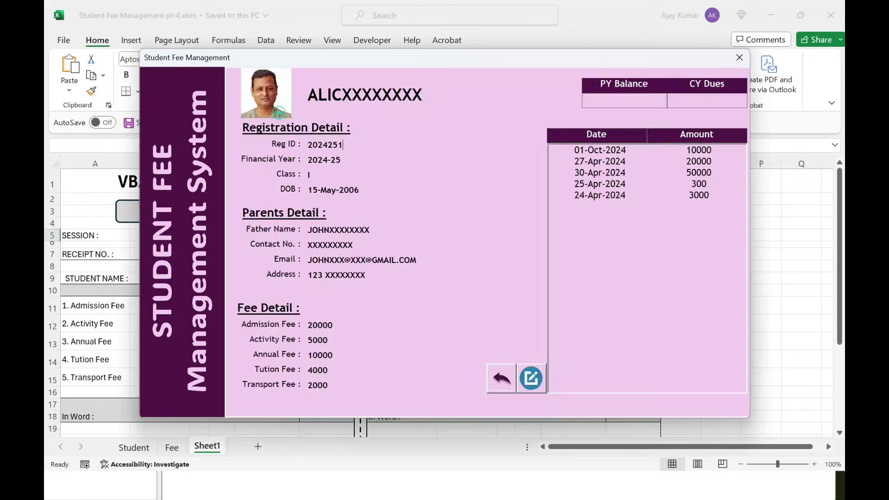
double_click(627, 148)
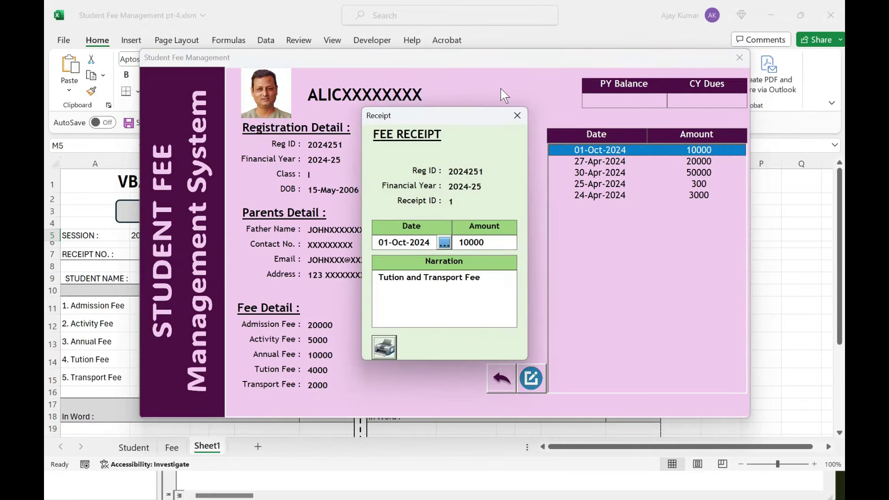
click(517, 115)
drag(476, 59, 582, 365)
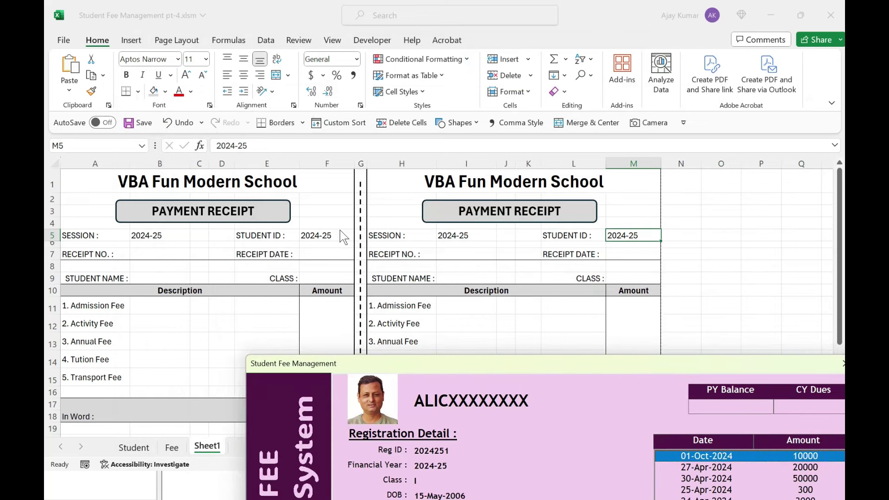
drag(608, 366, 518, 201)
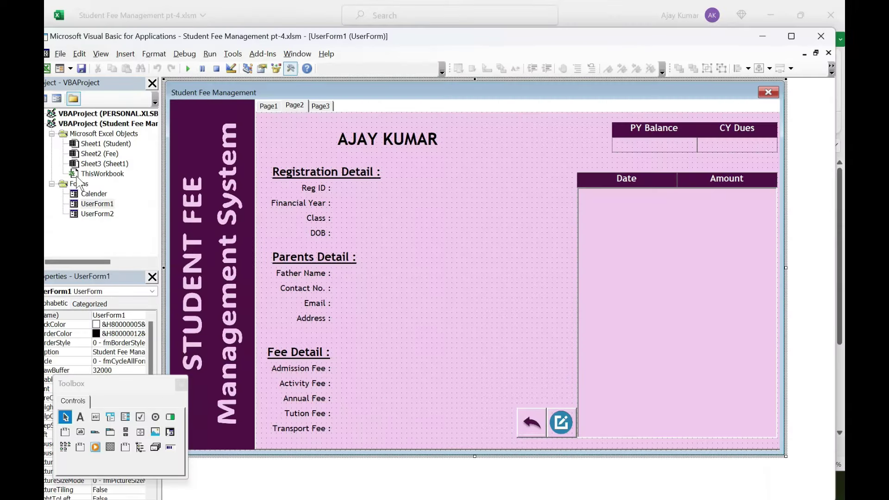
- Change the F5,M5 assignment to take its value from Me.Txt2
double_click(98, 213)
click(194, 322)
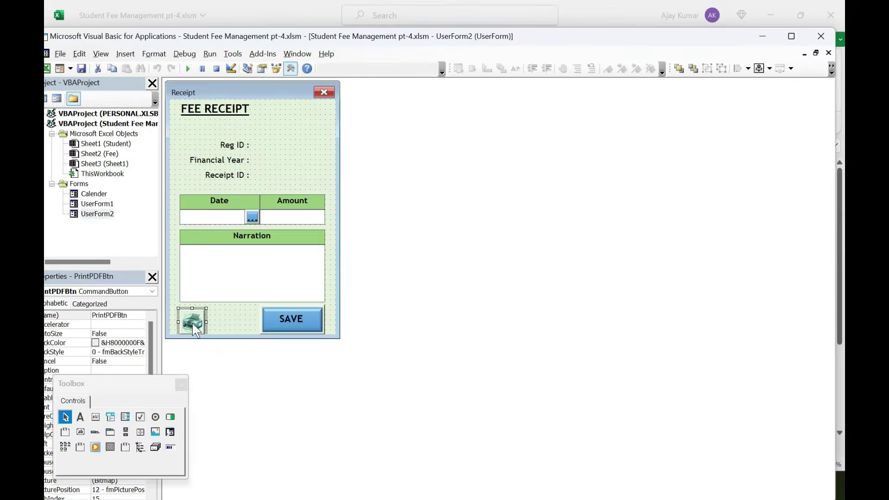
double_click(194, 325)
click(347, 164)
key(BackSpace)
text(2)
- Locate the receipt number cells B7 and I7 on both receipt copies
key(alt+F11)
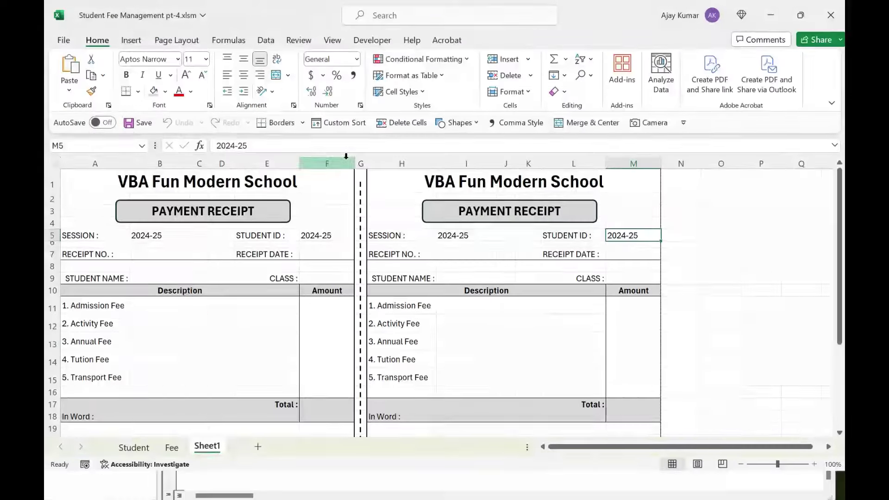
click(149, 254)
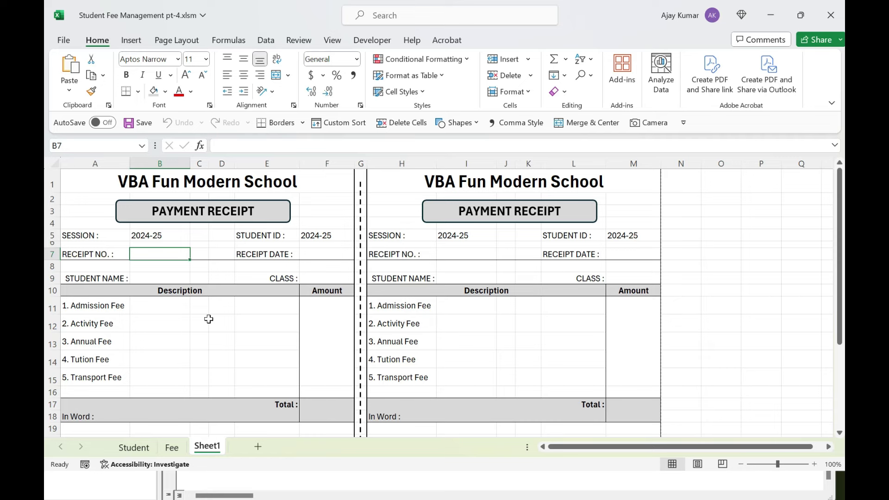
key(alt+F11)
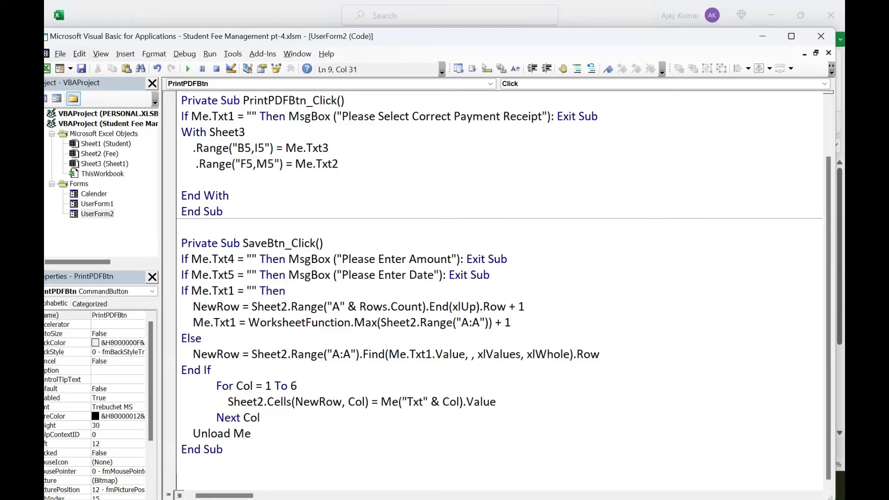
key(Down)
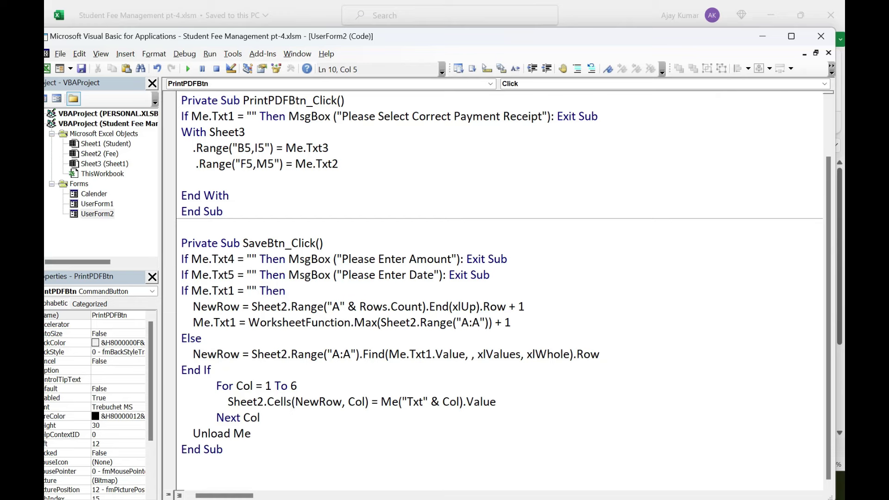
key(alt+Tab)
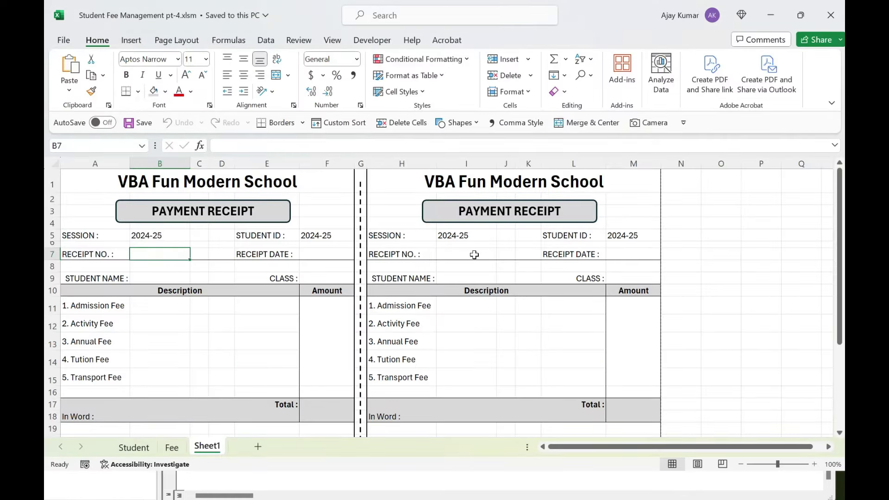
click(472, 253)
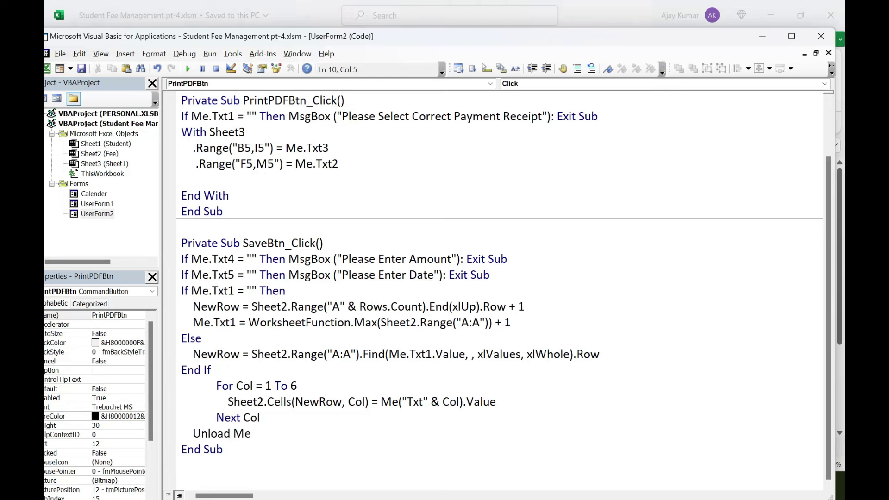
- Duplicate the B5,I5 line and change its addresses to B7,I7
mouse_move(193, 147)
mouse_down()
mouse_move(338, 164)
mouse_move(328, 148)
mouse_up()
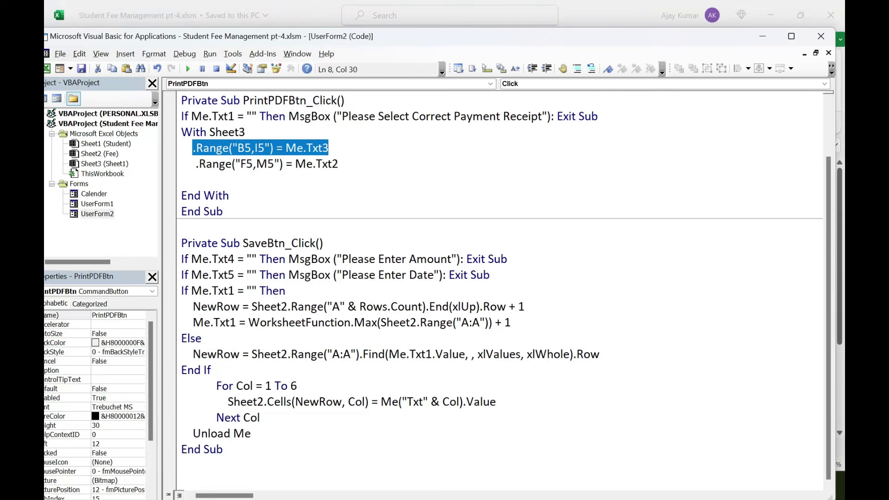
key(ctrl+c)
click(225, 179)
key(ctrl+v)
key(Right)
key(shift+Right)
text(7)
key(Right)
key(Right)
key(shift+Right)
text(7)
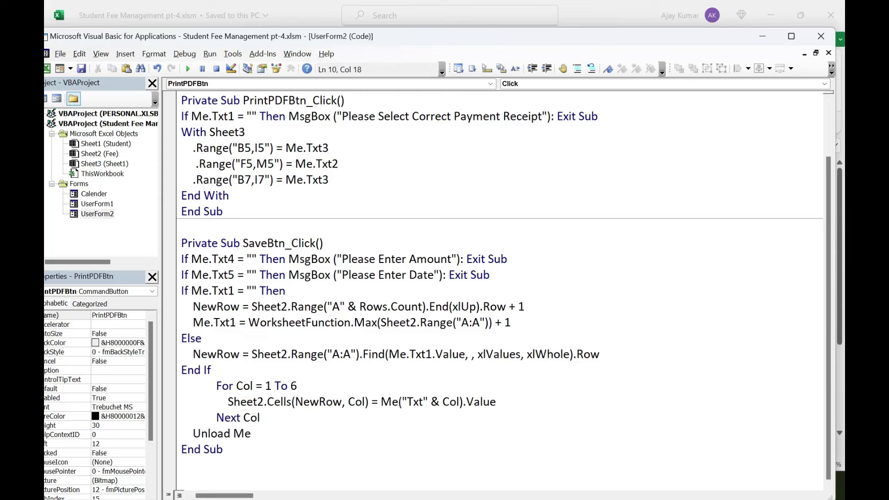
- Assign Me.Txt1 to the B7,I7 range and start a new line
key(alt+F11)
click(162, 258)
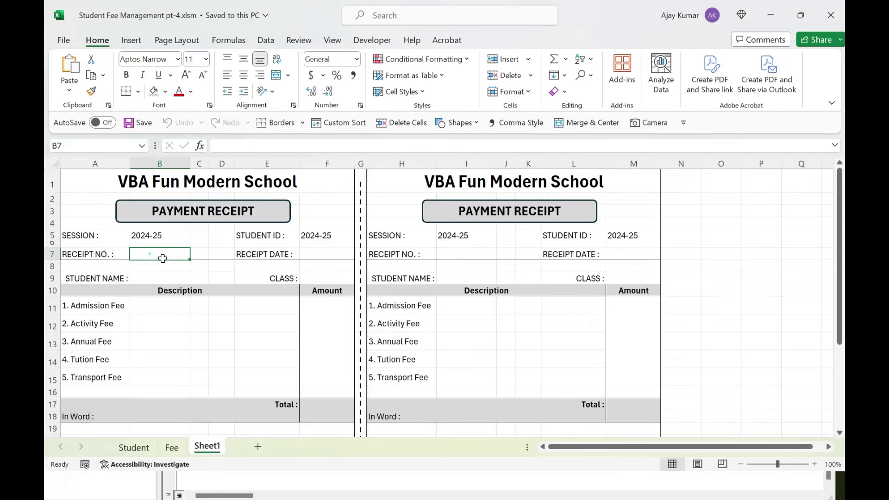
click(457, 254)
key(alt+F11)
click(332, 180)
key(BackSpace)
text(1)
key(Return)
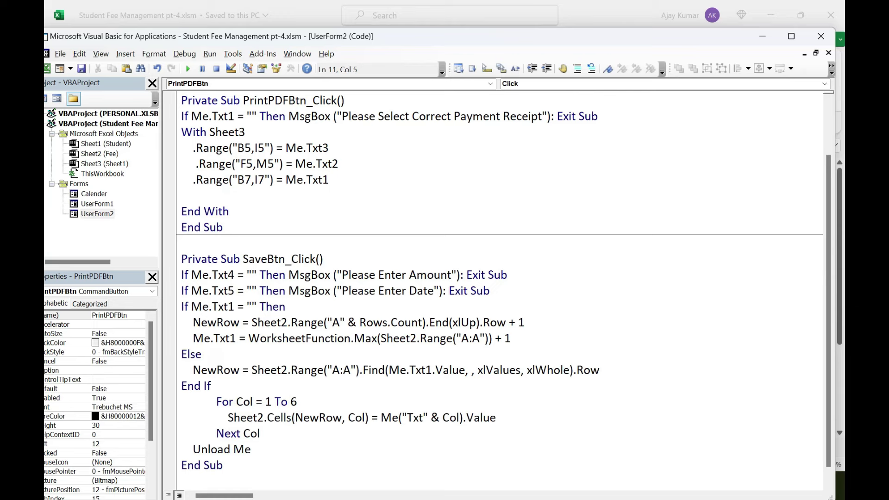
key(alt+F11)
- Change the assignment line's cell references to the student name cells B9 and I9
click(159, 278)
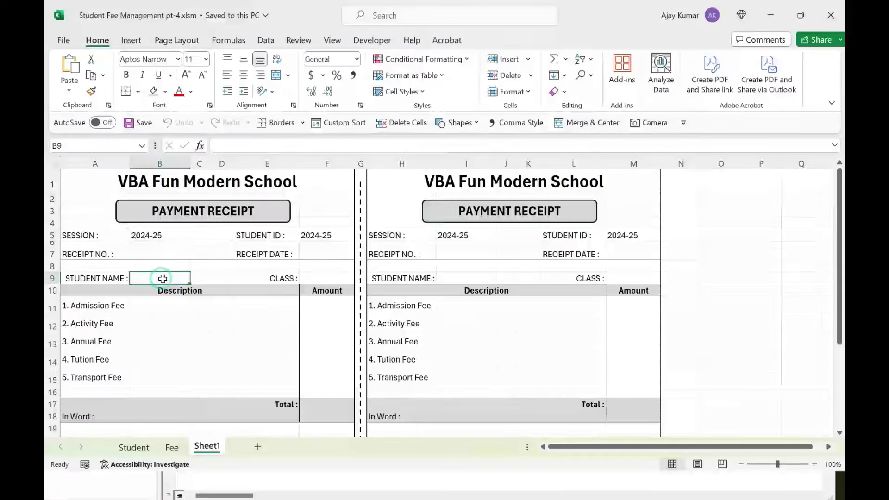
click(453, 278)
double_click(244, 195)
text(B9)
key(Right)
key(shift+Right)
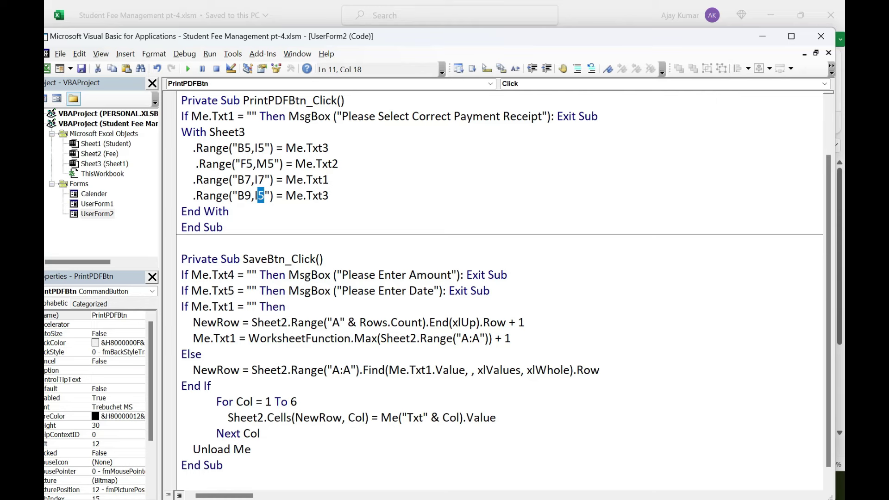
text(9)
- Run the student fee form, preview a receipt, and inspect the DOB, name and Class box names
double_click(97, 203)
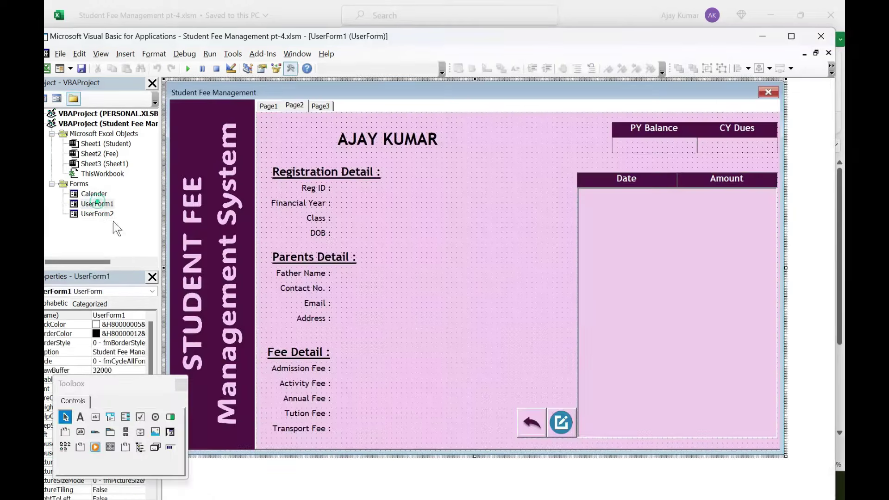
click(187, 69)
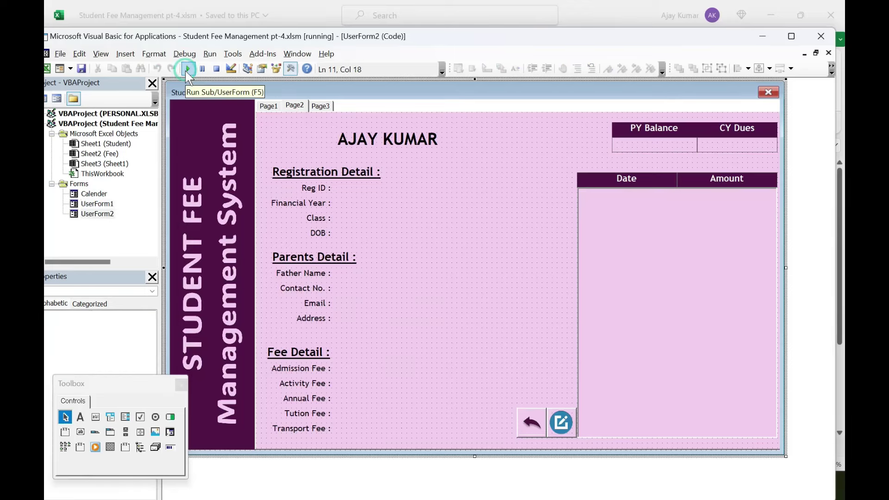
double_click(340, 115)
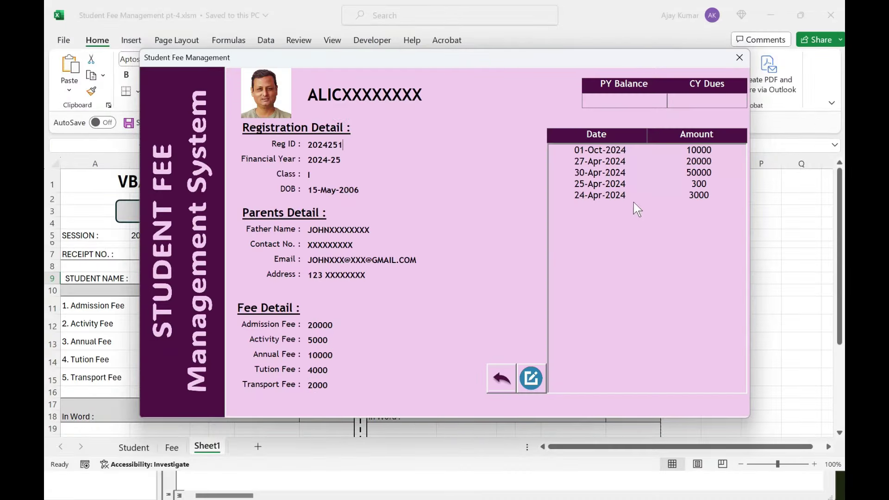
double_click(602, 161)
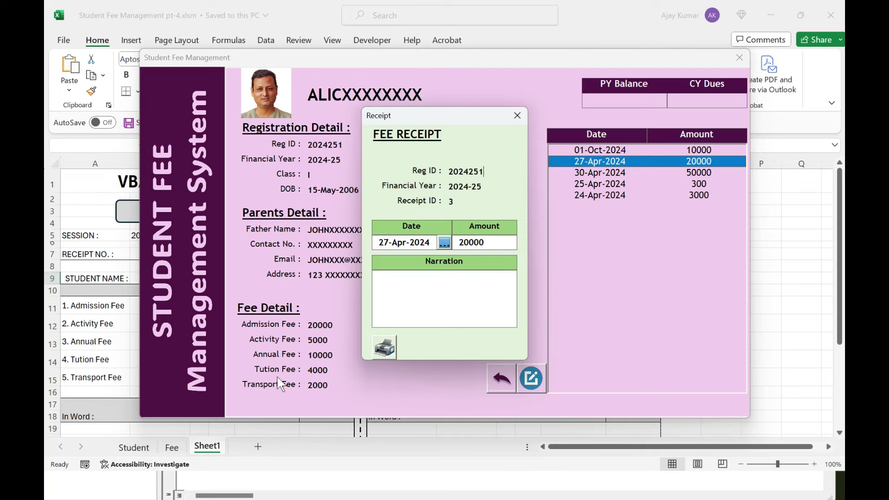
click(517, 115)
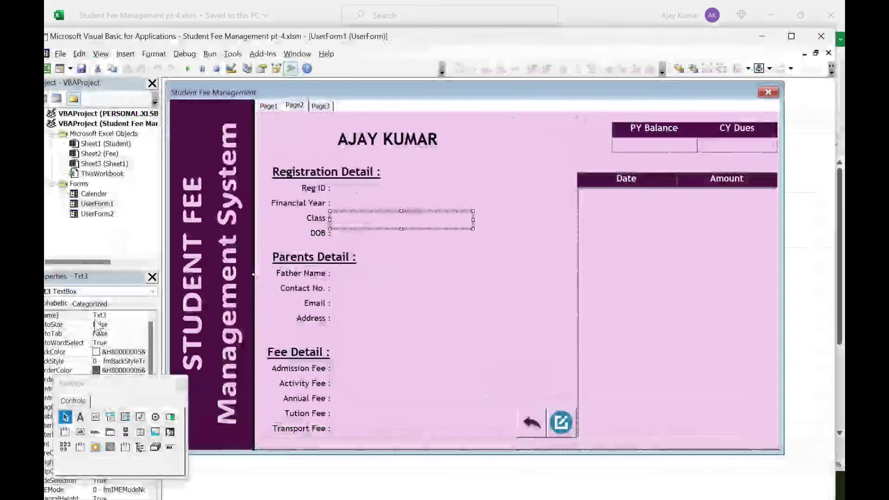
click(342, 232)
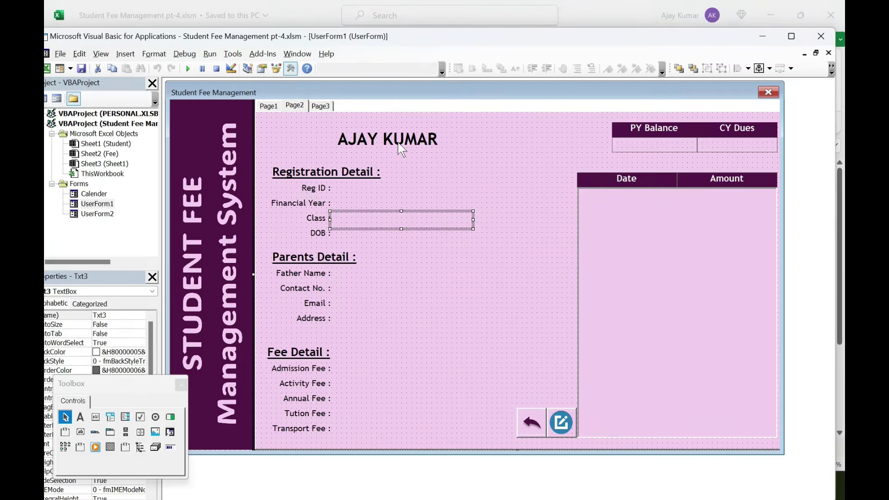
click(398, 143)
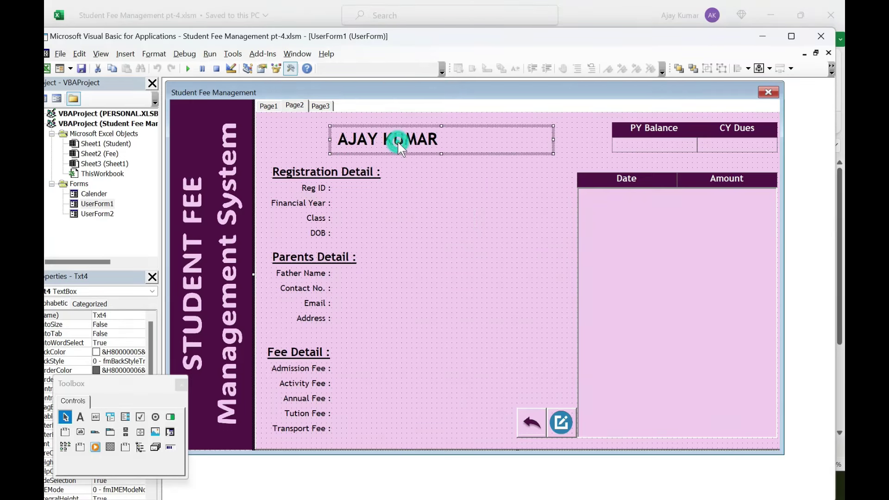
click(350, 218)
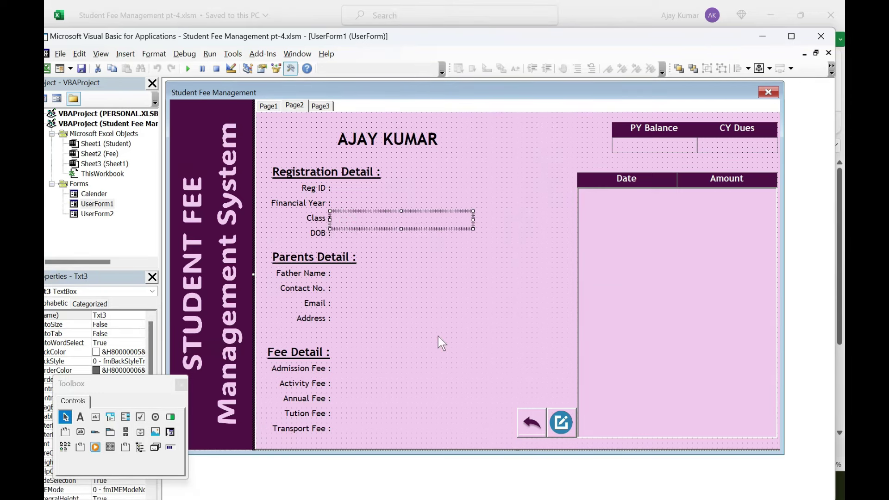
- Review receipt cells B7, B9 and I9 on the worksheet and return to the print routine code
key(alt+Tab)
click(142, 254)
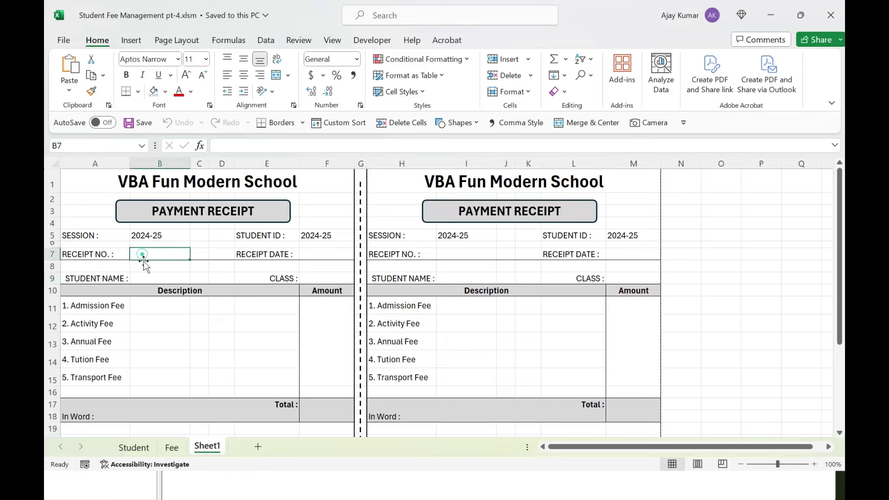
click(148, 278)
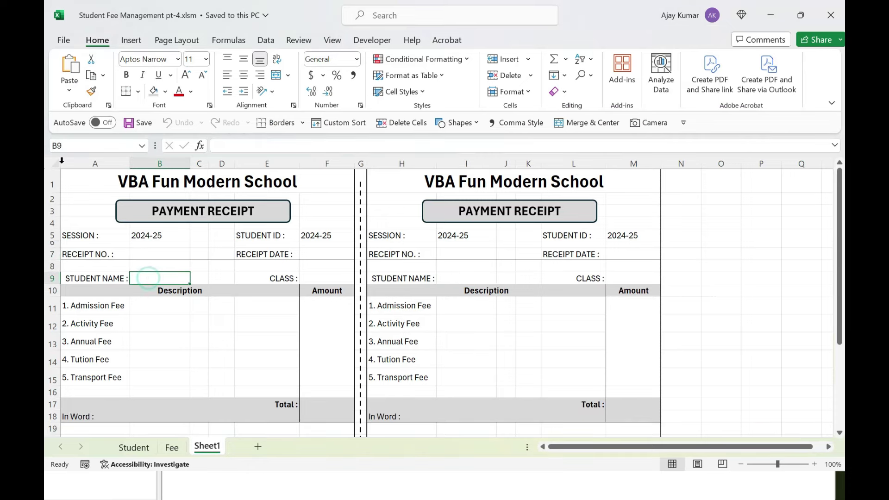
click(468, 278)
click(504, 266)
key(alt+Tab)
key(alt+Tab)
key(alt+F11)
double_click(97, 213)
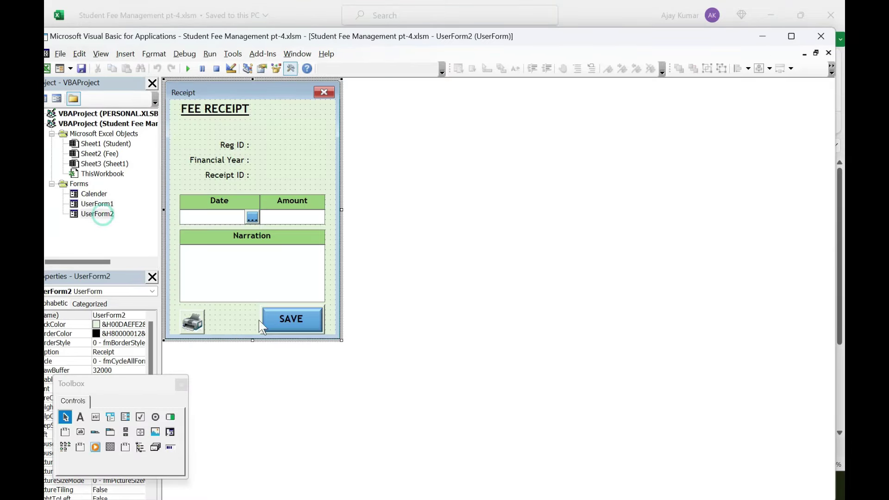
double_click(193, 321)
- Finish the line as .Range("B9,I9") = UserForm1.Txt4 after confirming the name box is Txt4
click(333, 195)
key(BackSpace)
key(BackSpace)
key(BackSpace)
key(BackSpace)
key(BackSpace)
key(BackSpace)
key(BackSpace)
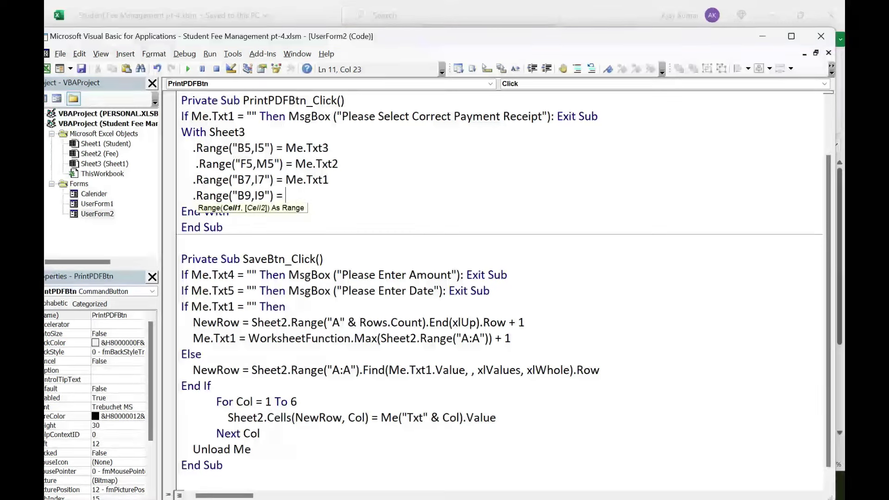
key(Escape)
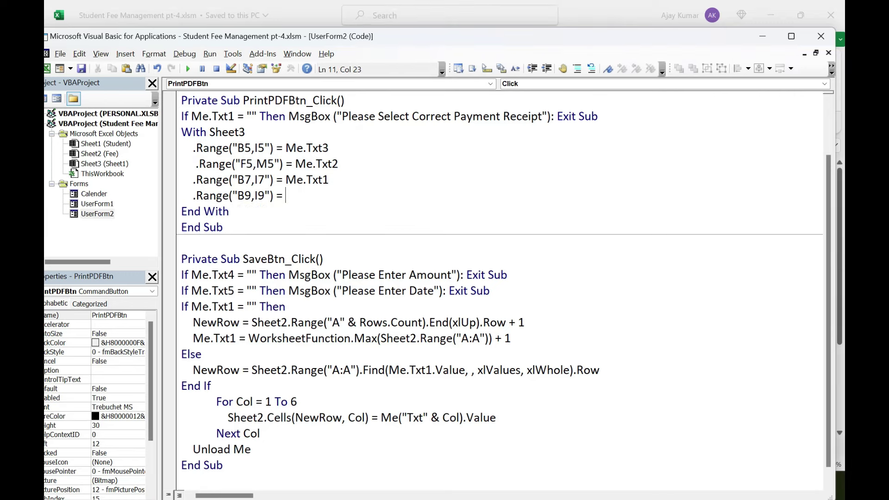
text(Userform1)
double_click(97, 203)
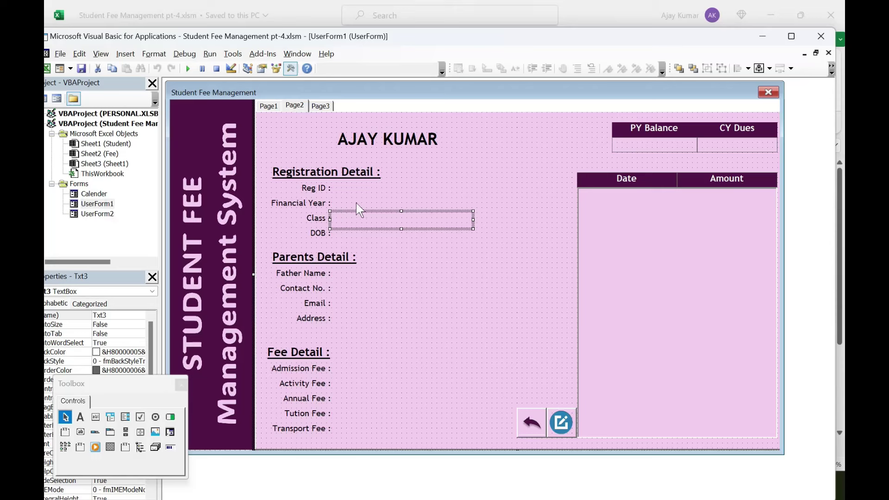
click(389, 140)
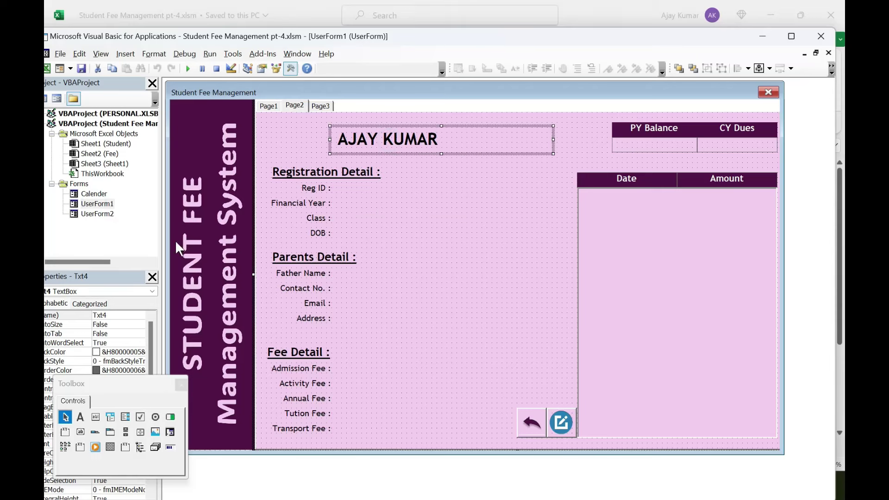
double_click(111, 214)
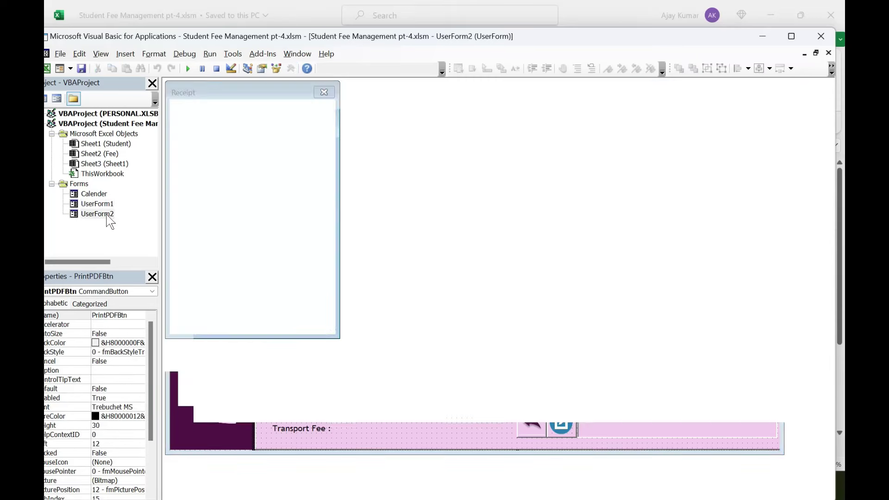
double_click(195, 324)
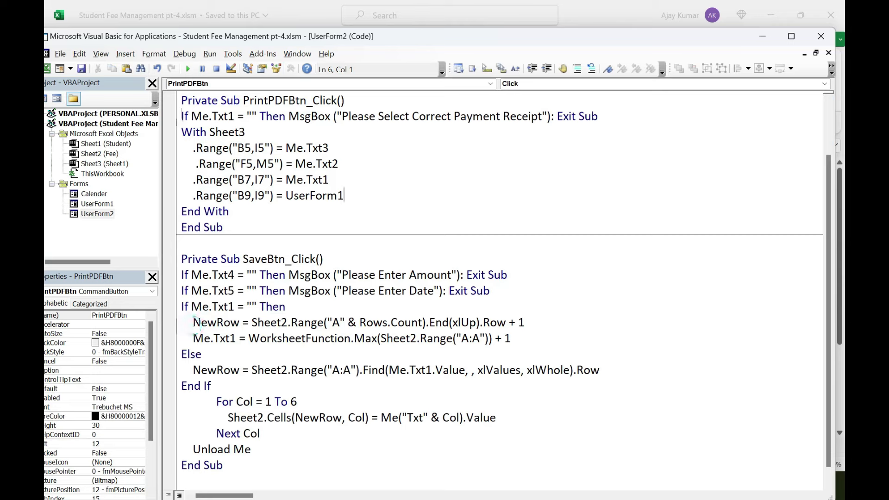
text(.txt4)
key(Return)
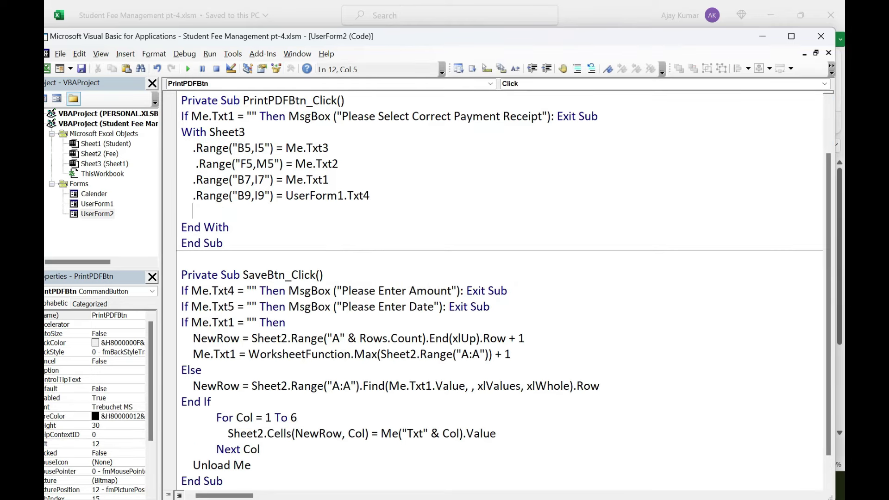
- Check the class cells F9 and M9 and select the student name assignment line
key(alt+F11)
click(322, 278)
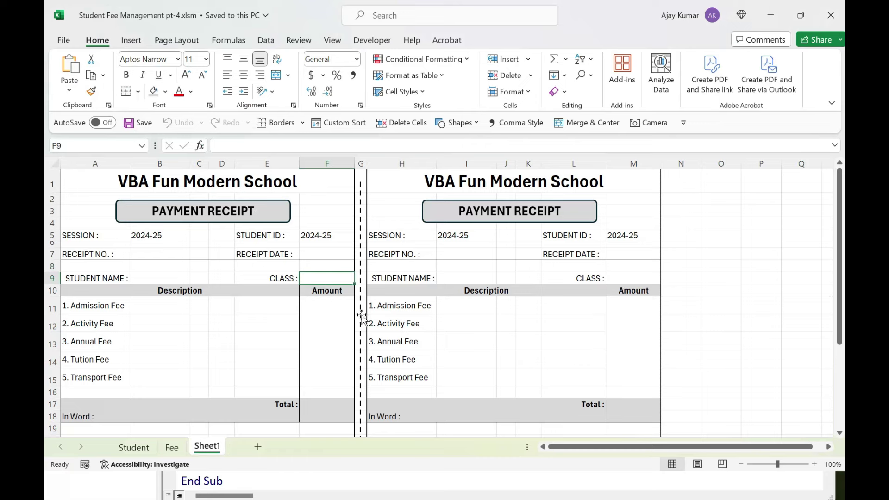
click(639, 279)
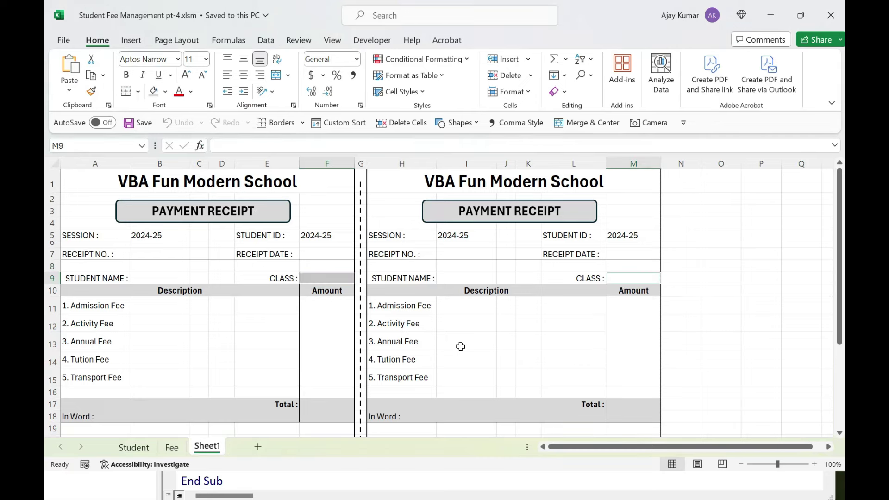
key(alt+F11)
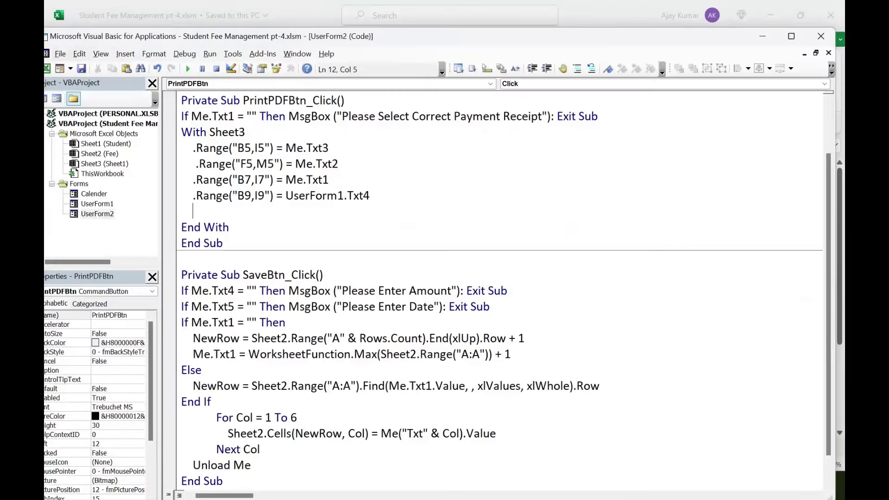
drag(388, 195, 195, 195)
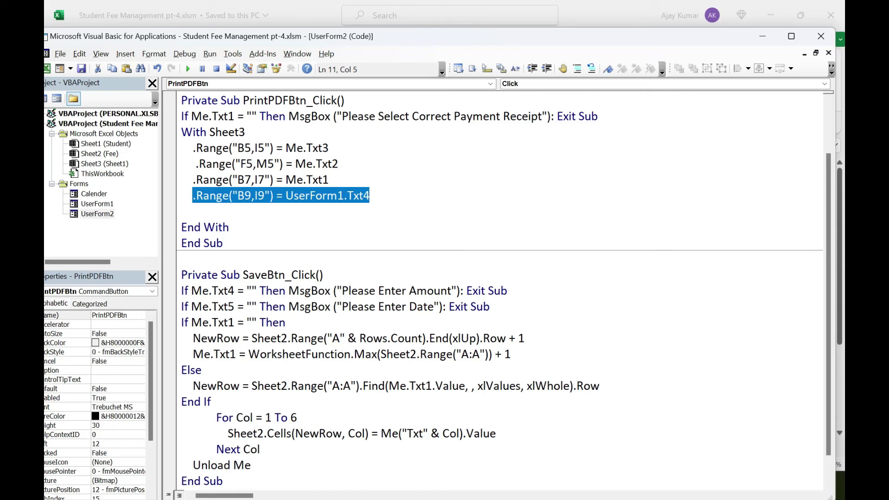
- Duplicate the student name line and change its range to F9,M9
key(ctrl+c)
click(384, 195)
key(Return)
key(ctrl+v)
click(244, 211)
key(BackSpace)
text(F)
key(shift+Right)
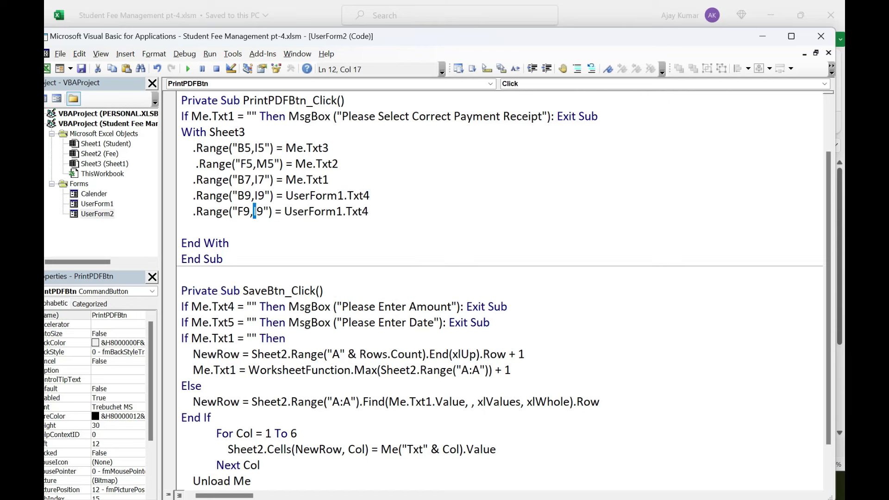
text(M)
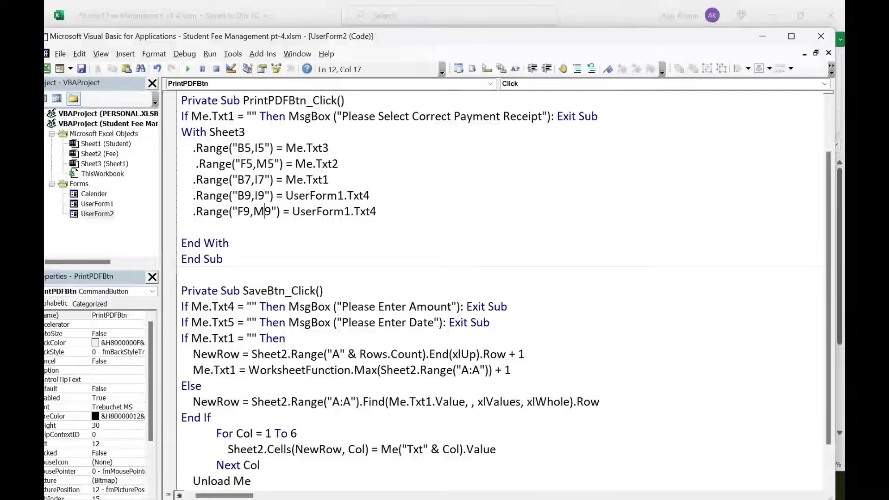
- Point the F9,M9 line at UserForm1.Txt3, the Class box's control name
double_click(99, 204)
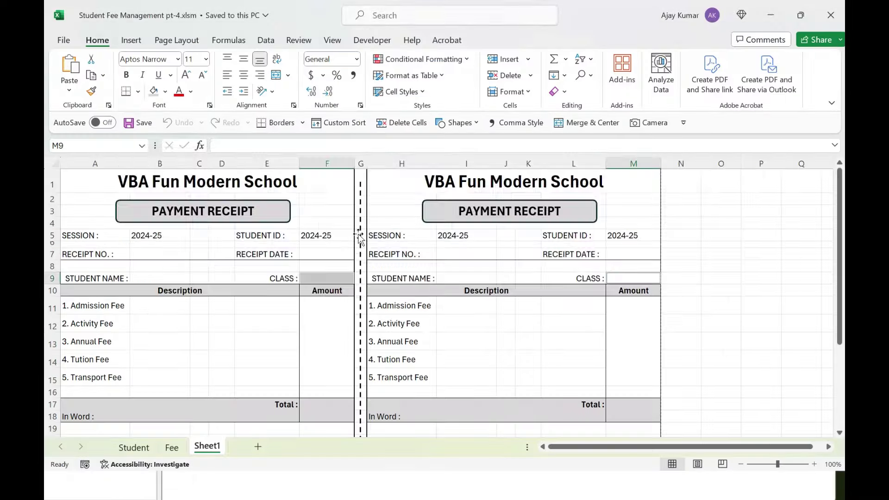
click(380, 217)
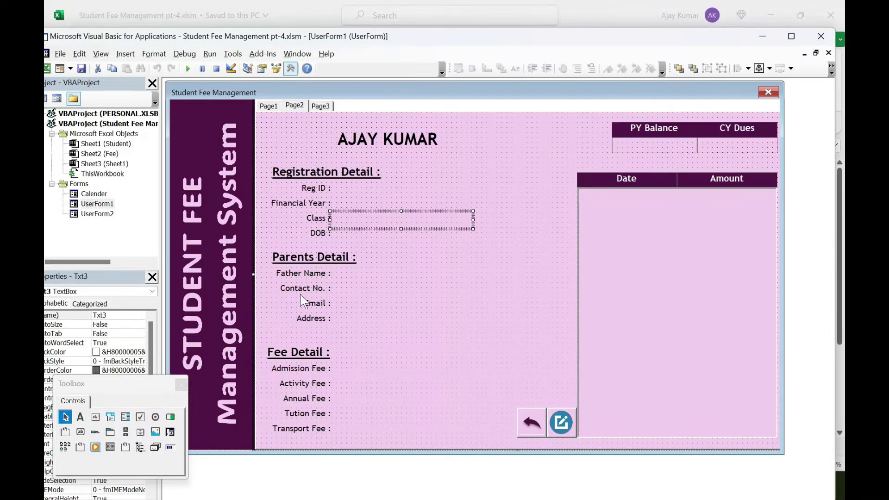
key(alt+F11)
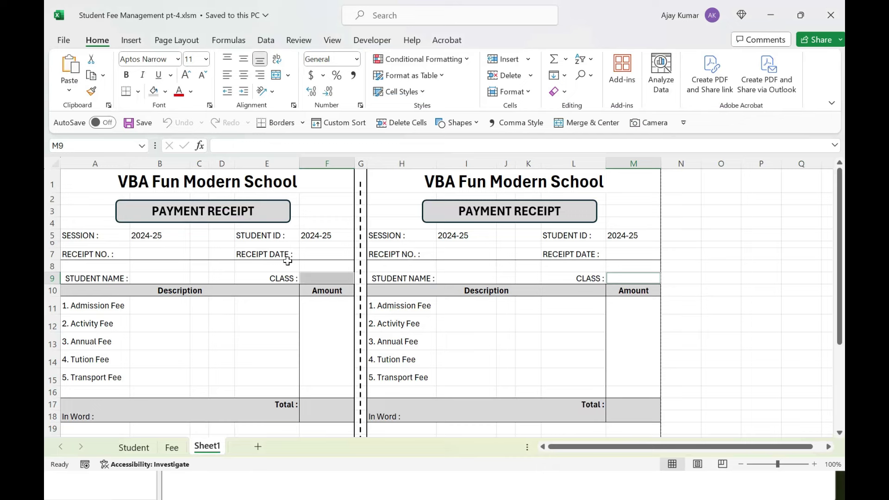
key(alt+F11)
double_click(97, 214)
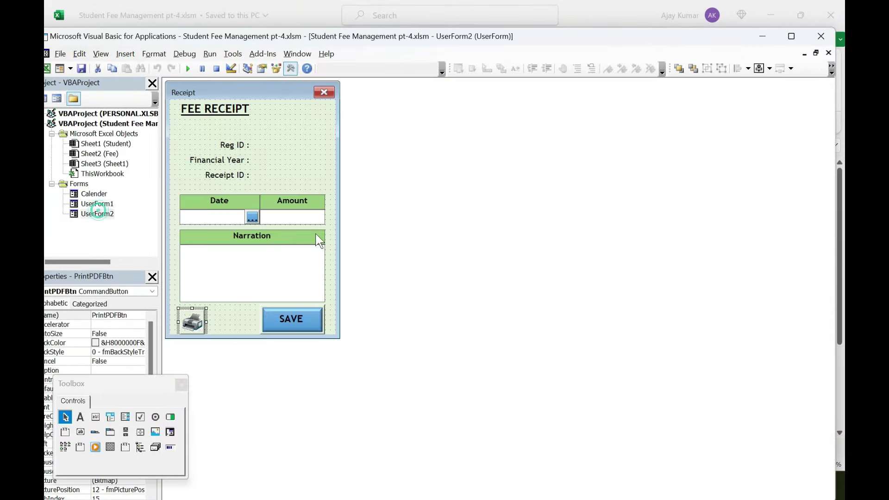
double_click(192, 322)
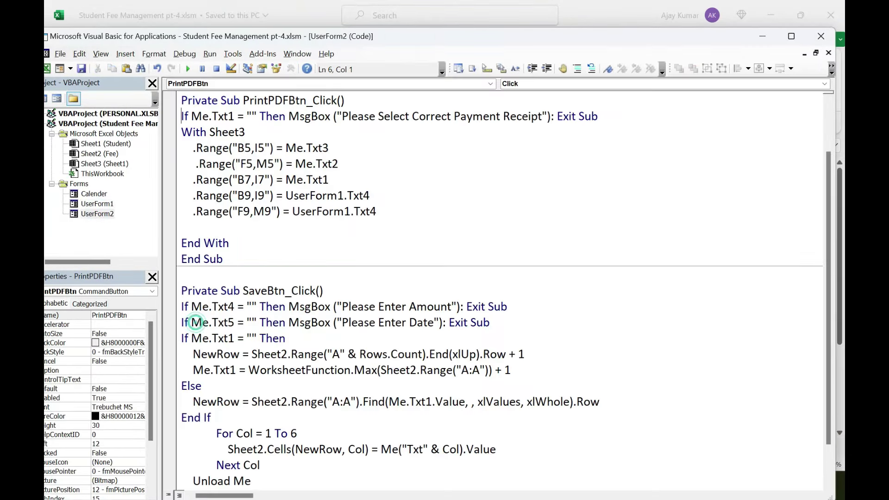
click(386, 213)
key(BackSpace)
text(3)
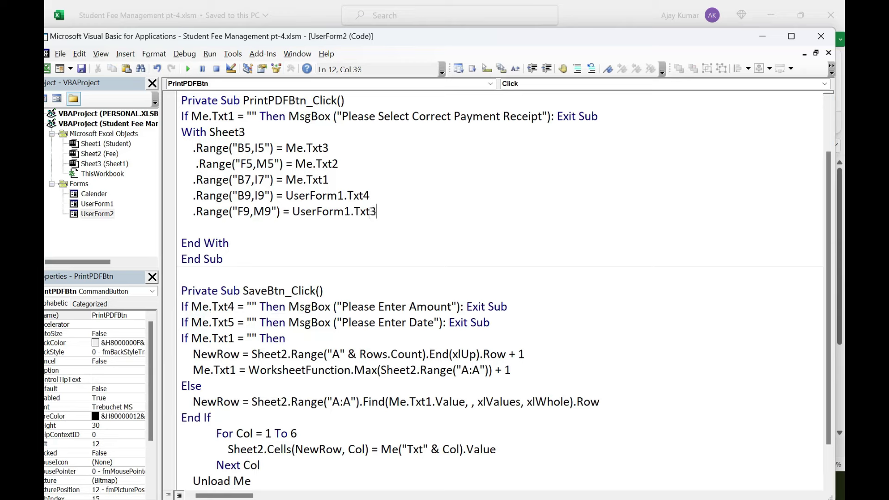
- Review receipt cells B7, F7, F9, B9 and the merged Amount cell F11:F15
key(alt+F11)
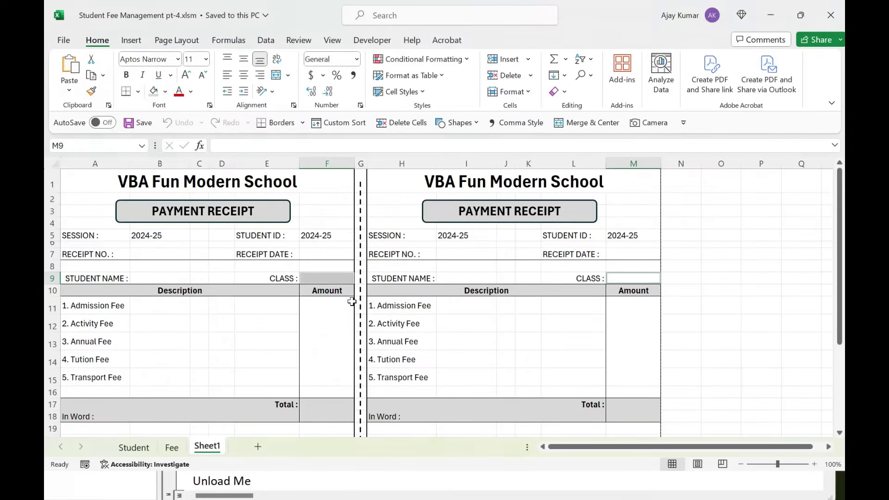
click(142, 249)
click(330, 254)
click(321, 277)
click(174, 277)
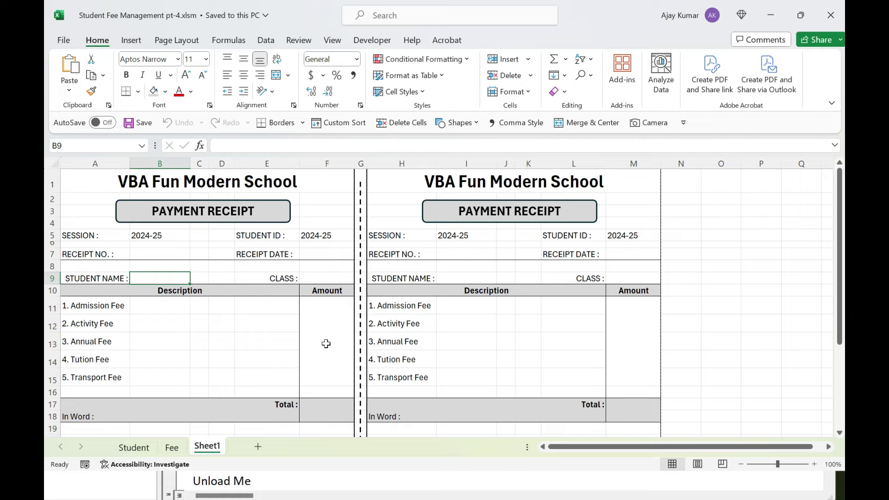
click(326, 344)
key(alt+Tab)
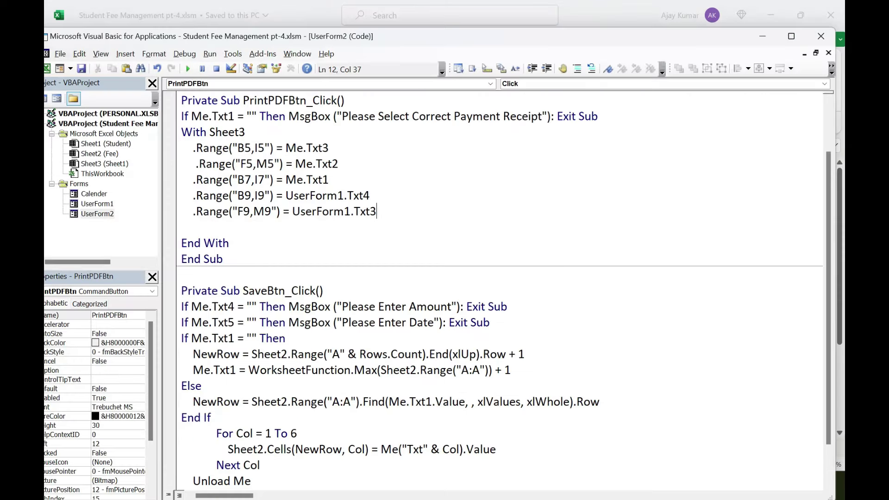
- Check the receipt date cells F7 and M7 on the worksheet
key(alt+Tab)
click(317, 254)
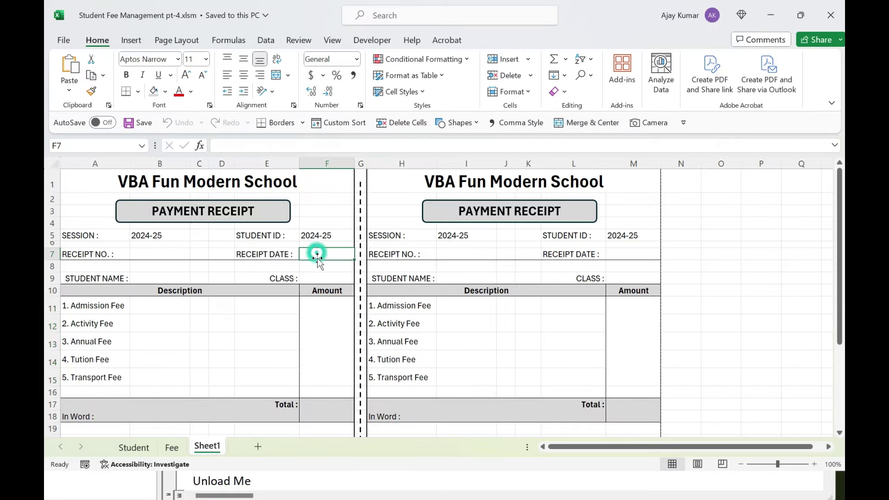
click(617, 254)
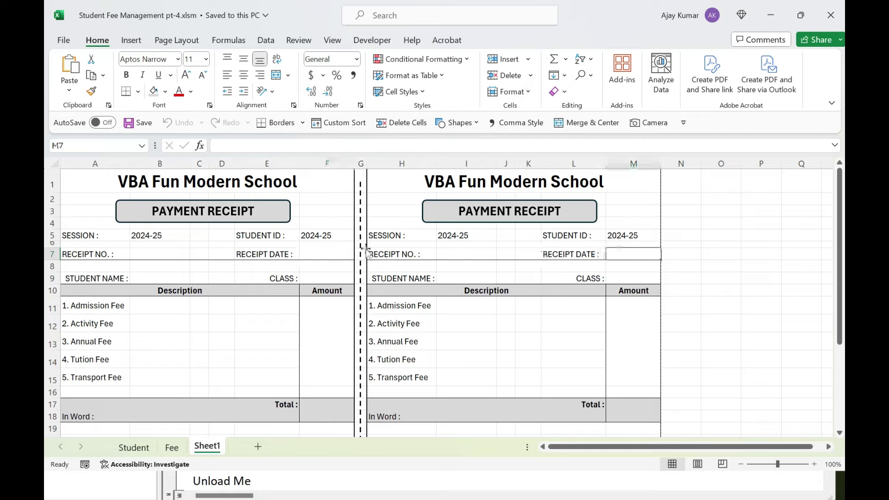
key(alt+Tab)
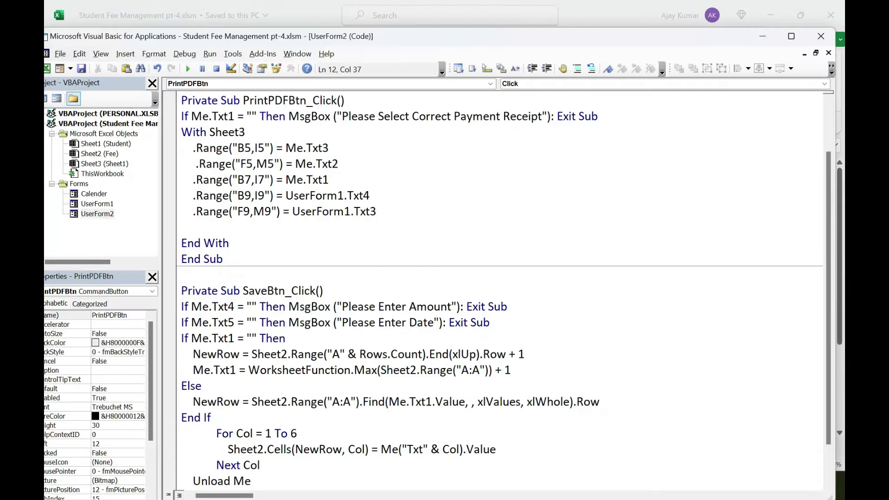
- Copy the F5,M5 line below the F9,M9 line and change its range to F7,M7
click(275, 163)
click(394, 212)
drag(340, 164, 195, 164)
click(388, 211)
key(Return)
key(ctrl+v)
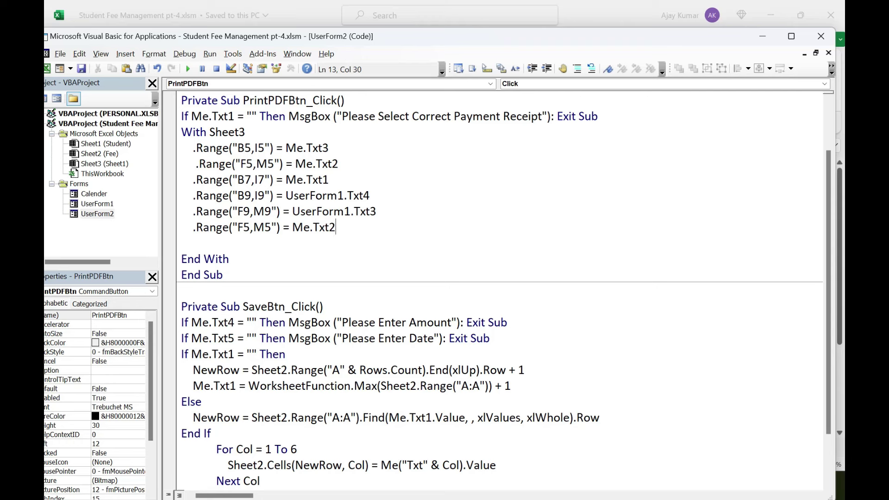
drag(244, 228, 250, 227)
text(7)
click(264, 227)
key(shift+Left)
text(7)
- Change the new line's value from Me.Txt2 to Me.Txt5, the Date textbox
double_click(82, 216)
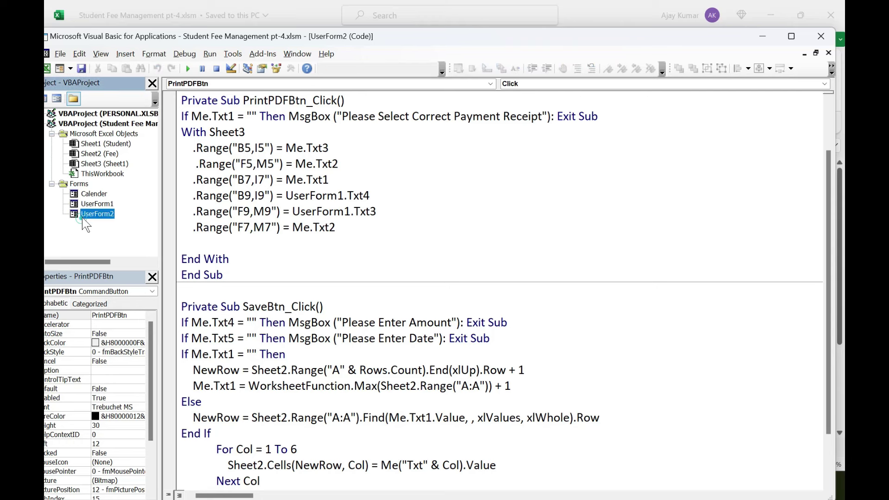
click(223, 221)
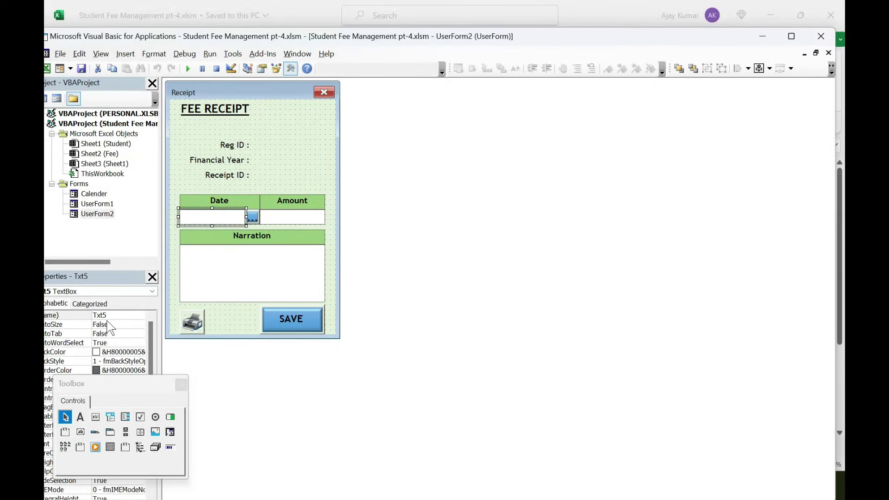
double_click(199, 325)
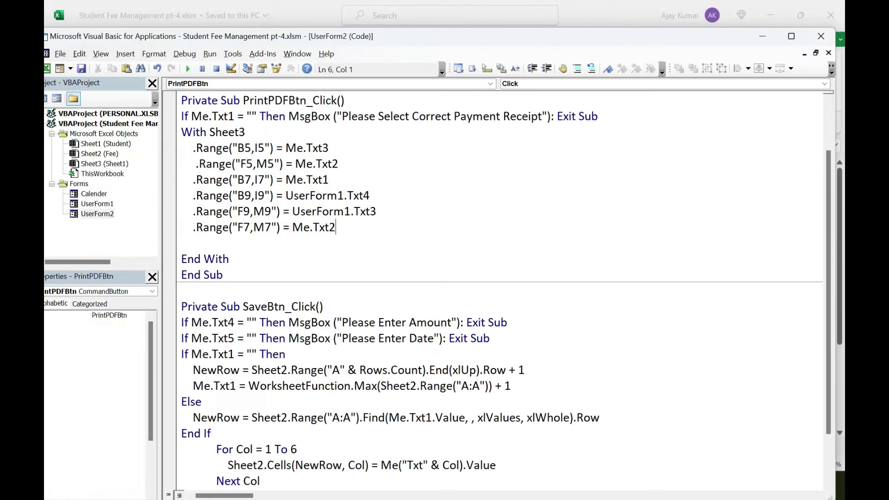
key(BackSpace)
text(5)
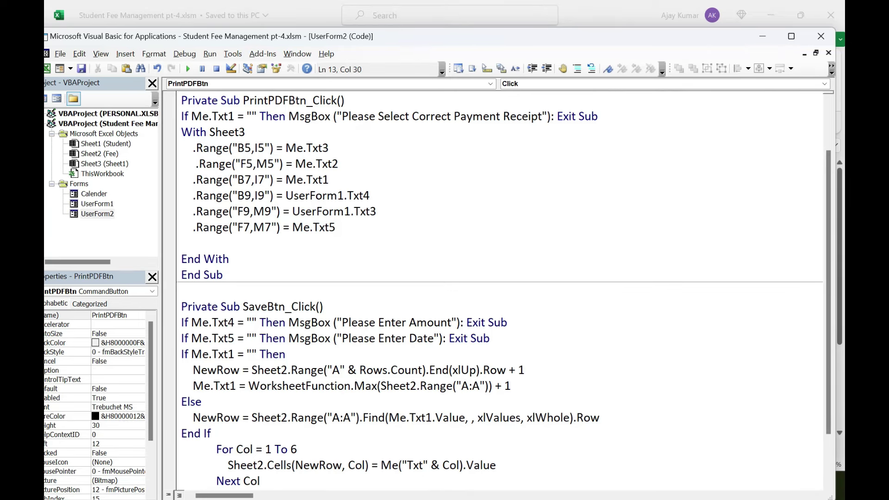
drag(285, 148, 335, 227)
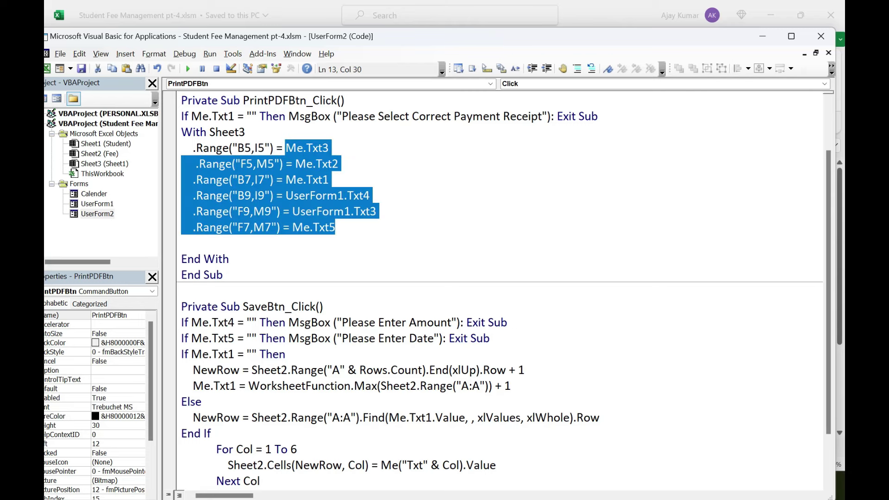
click(335, 228)
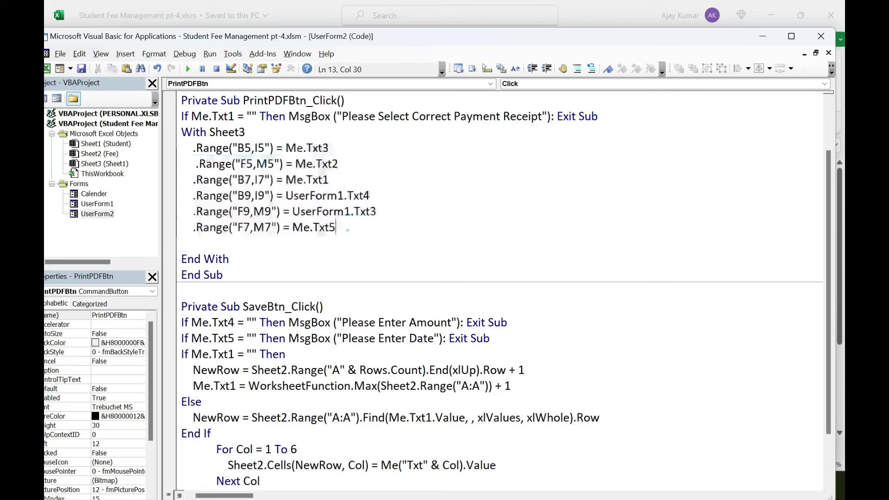
- Check cells B5 and F5, then append .Value to Me.Txt2 on the F5,M5 line
click(330, 148)
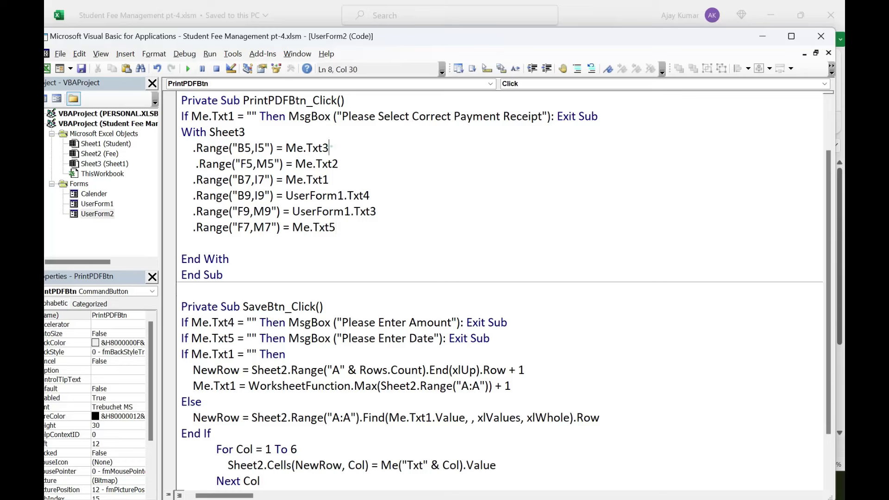
key(alt+F11)
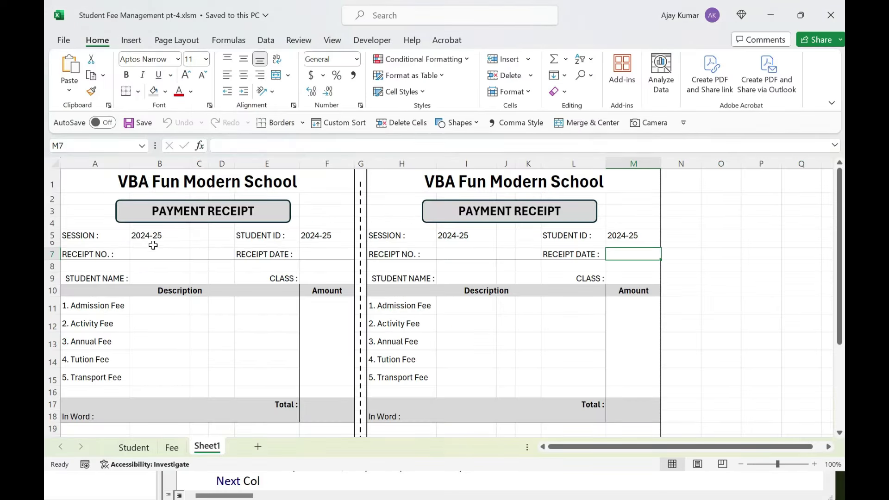
click(184, 238)
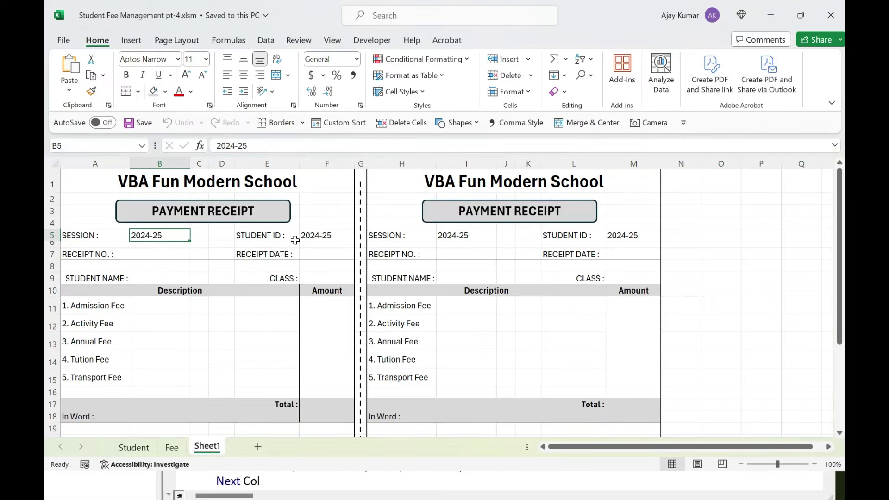
click(327, 234)
key(alt+F11)
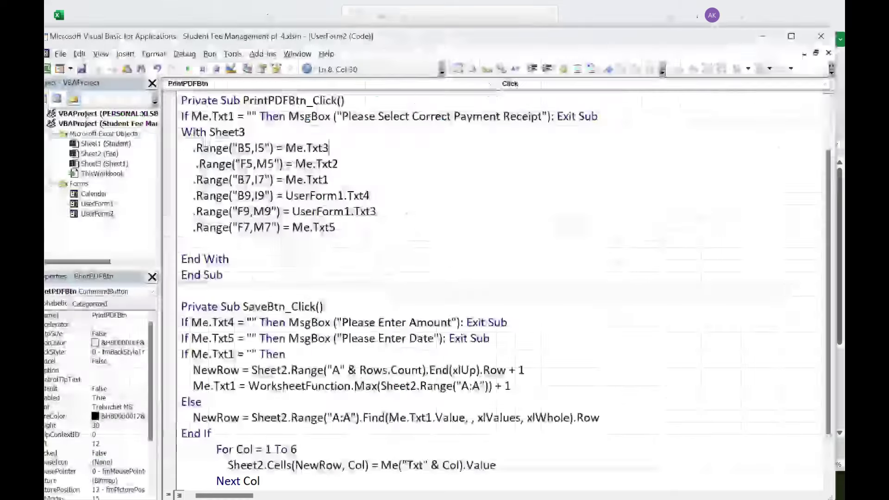
click(240, 163)
click(359, 164)
text(.Value)
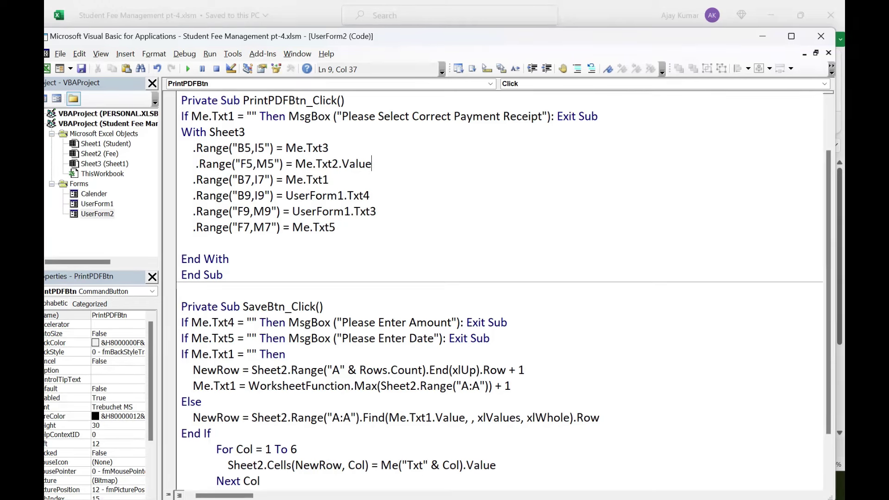
- Append .Value to Me.Txt5 on the F7,M7 line and add a blank line below
click(345, 227)
text(.Value)
key(Return)
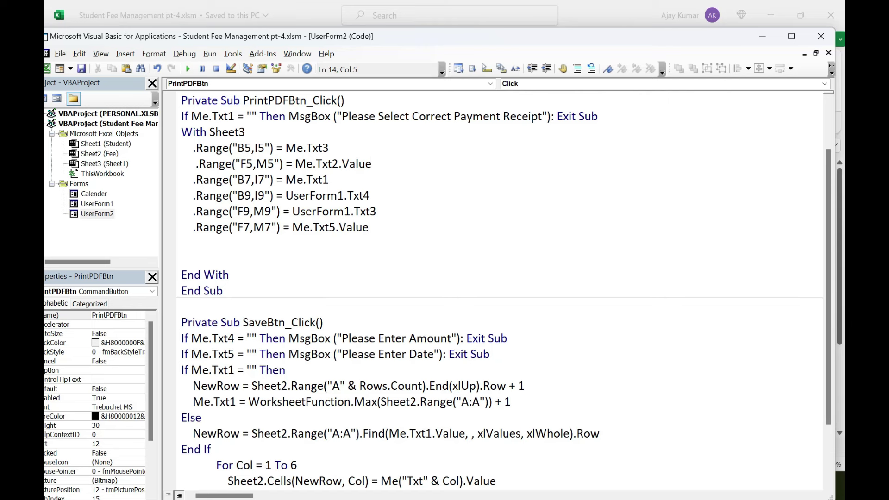
drag(369, 228, 290, 227)
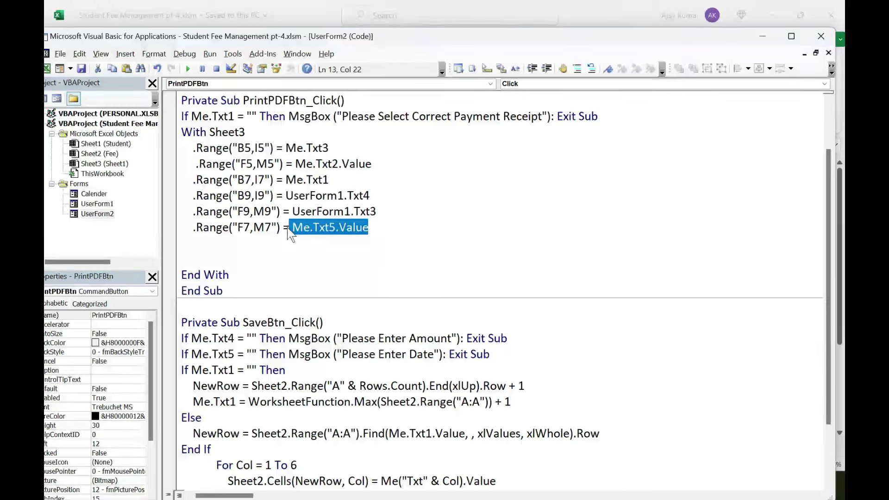
click(372, 228)
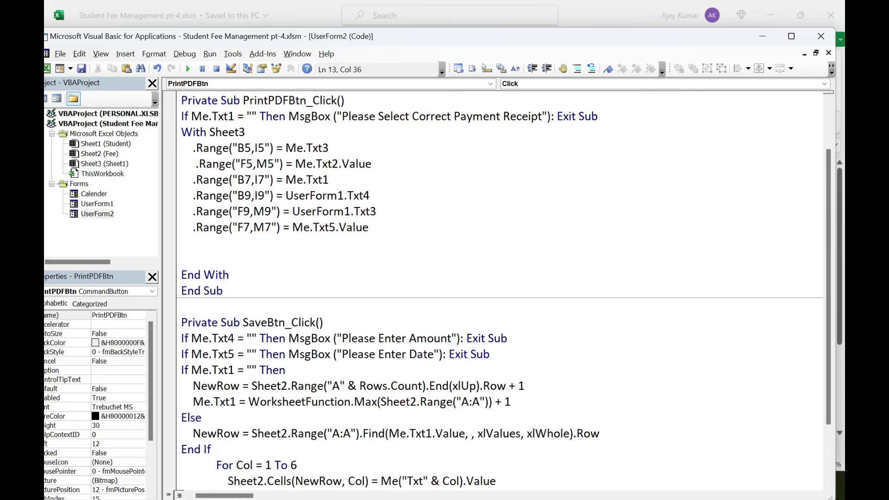
- Check the merged Amount cells F11:F15 and M11:M15 on the receipt sheet
key(alt+F11)
click(333, 332)
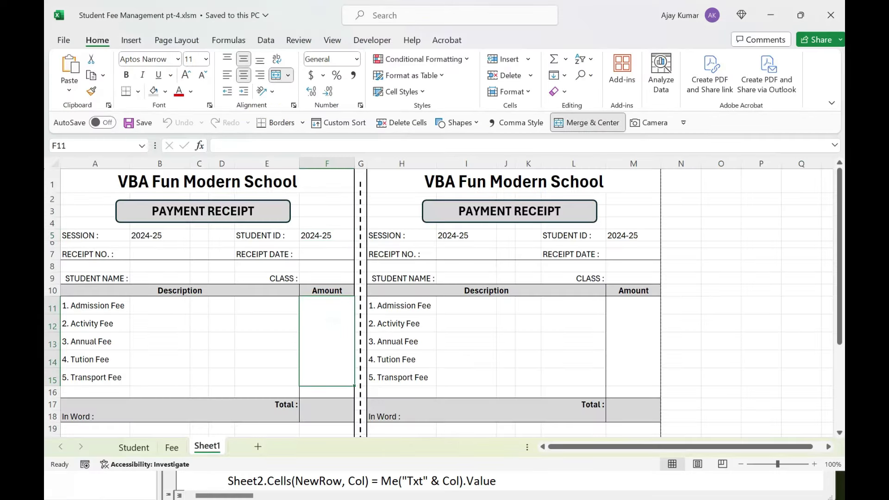
click(640, 335)
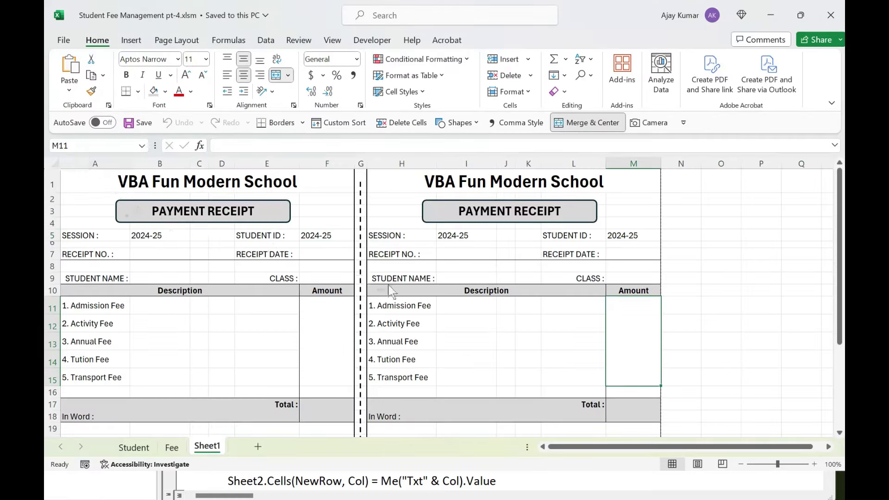
key(alt+F11)
- Duplicate the F7,M7 line and change its range to F11,M11
key(shift+Home)
key(ctrl+c)
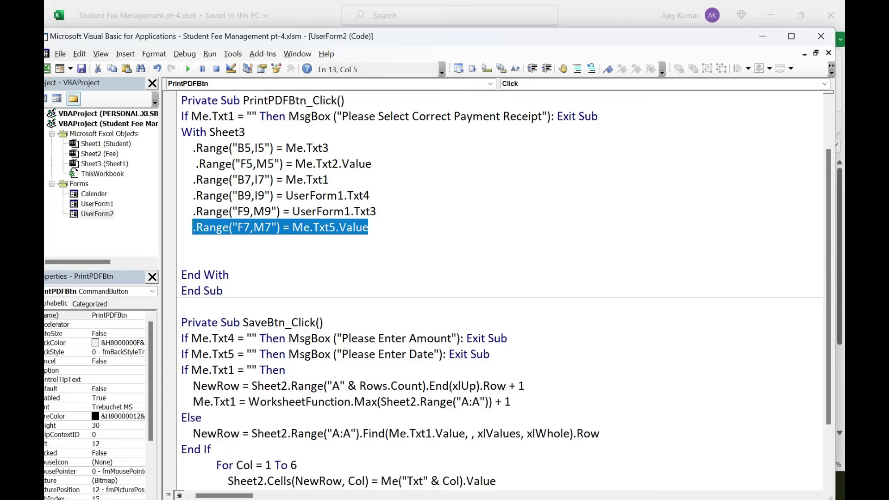
key(End)
key(Return)
key(ctrl+v)
drag(240, 243, 249, 244)
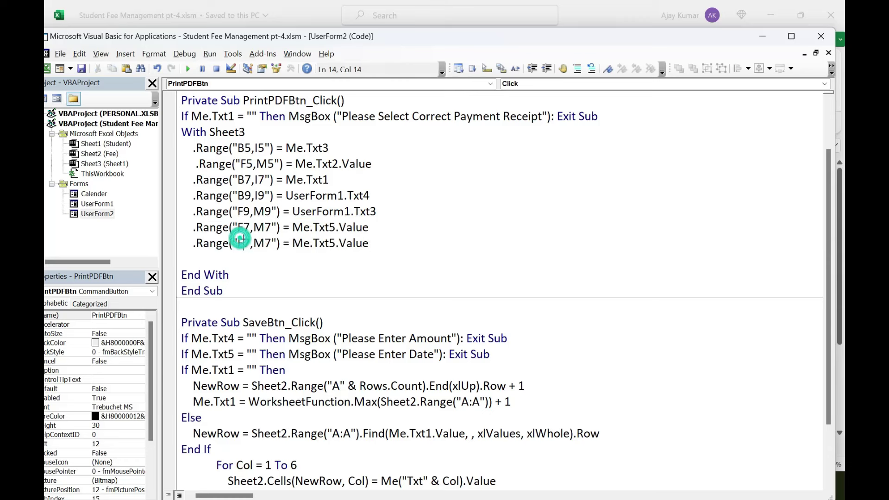
text(11)
key(shift+Right)
text(11)
- Change the new line's value to Me.Txt4.Value, the amount box
click(394, 241)
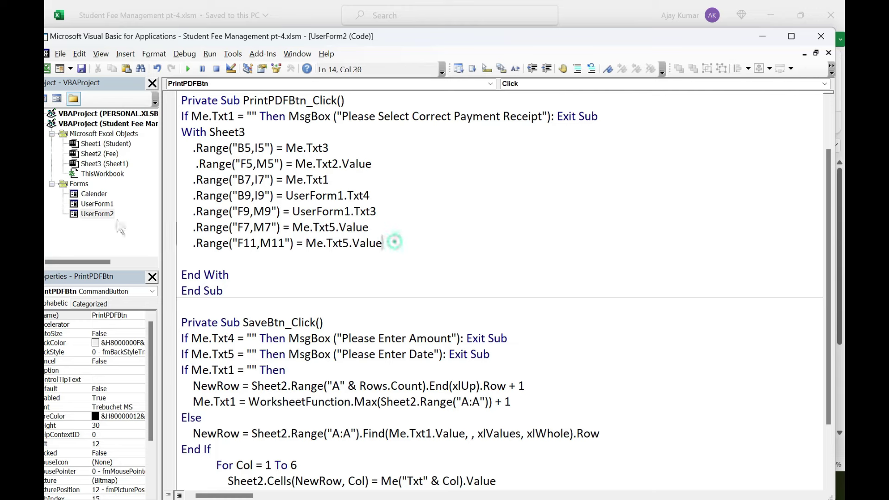
double_click(103, 215)
click(301, 221)
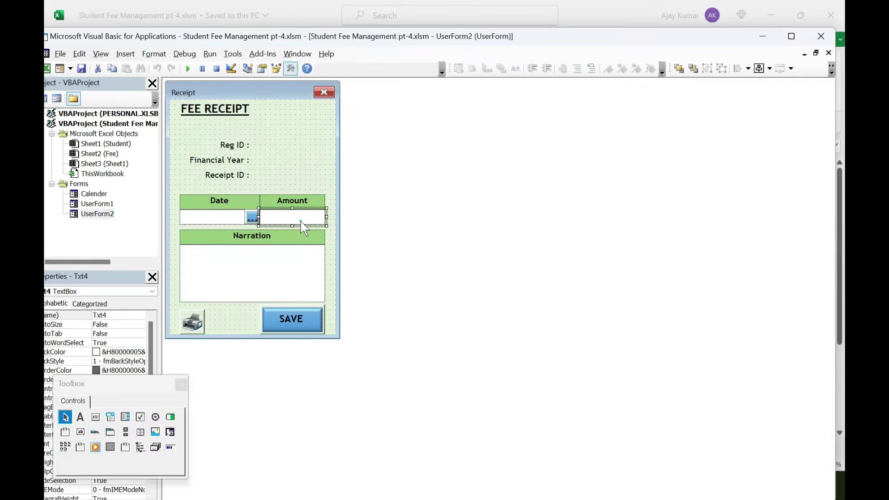
double_click(192, 323)
click(344, 242)
key(Delete)
text(4)
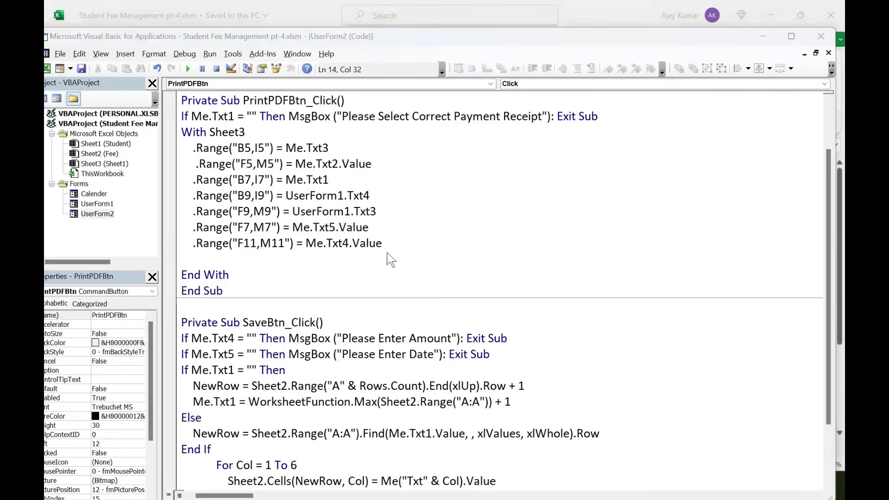
- Check total cells F17 and M17 and extend the range to "F11, F17,M11,M17"
key(alt+F11)
drag(327, 302, 327, 379)
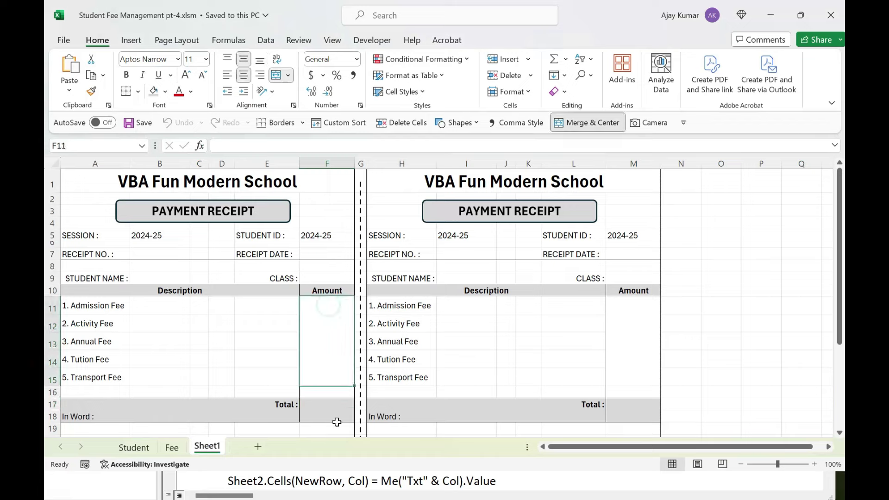
click(328, 416)
click(327, 405)
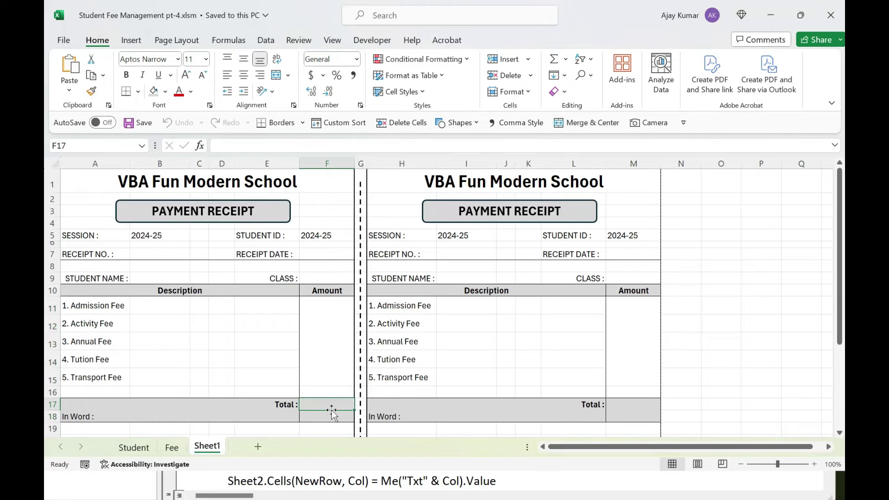
click(619, 405)
key(alt+F11)
click(257, 243)
text(, F17,M11") = Me.Txt4.Value)
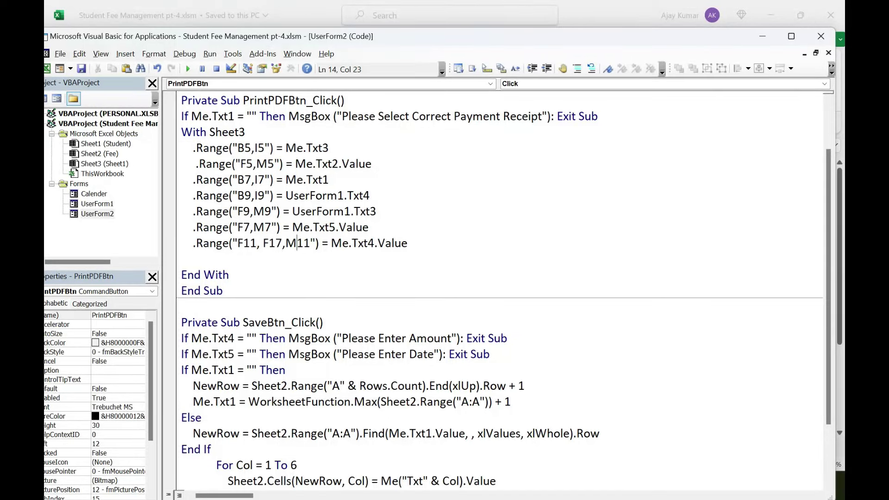
text(,M11,M17)
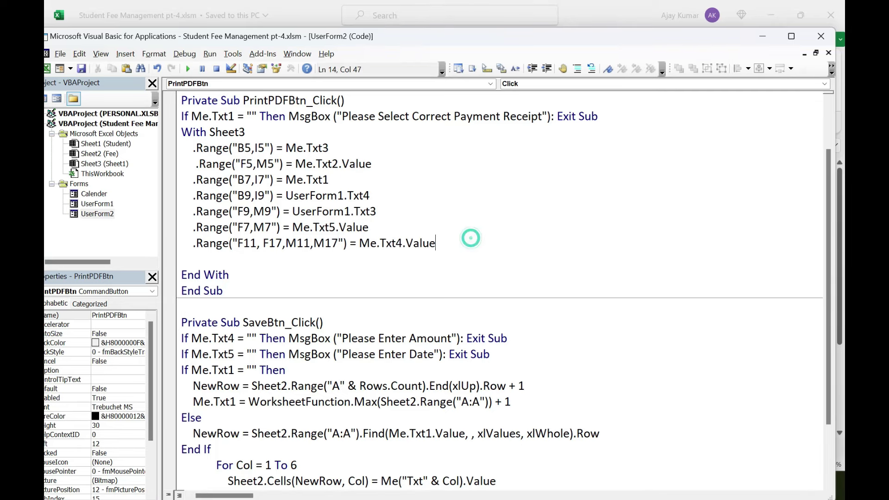
key(alt+F11)
click(327, 392)
- Check the receipt sheet's Balance Amt cell B20 and session value in F5
scroll(386, 377, down, 2)
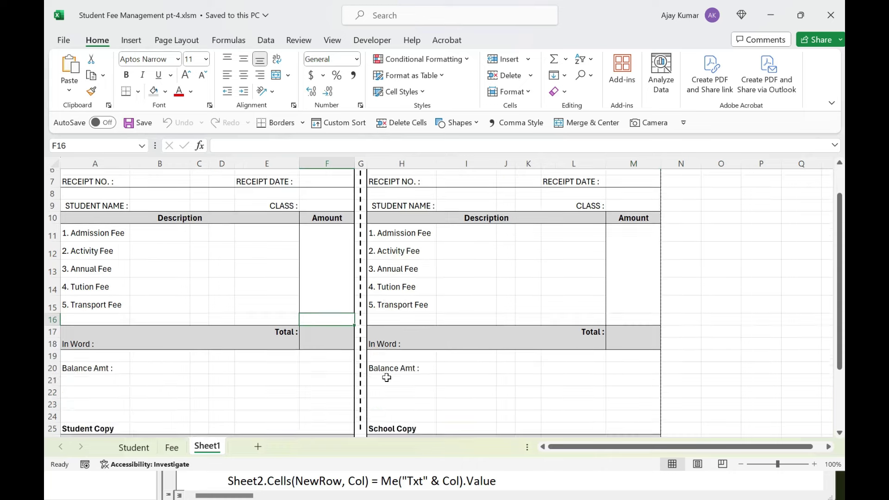
click(147, 368)
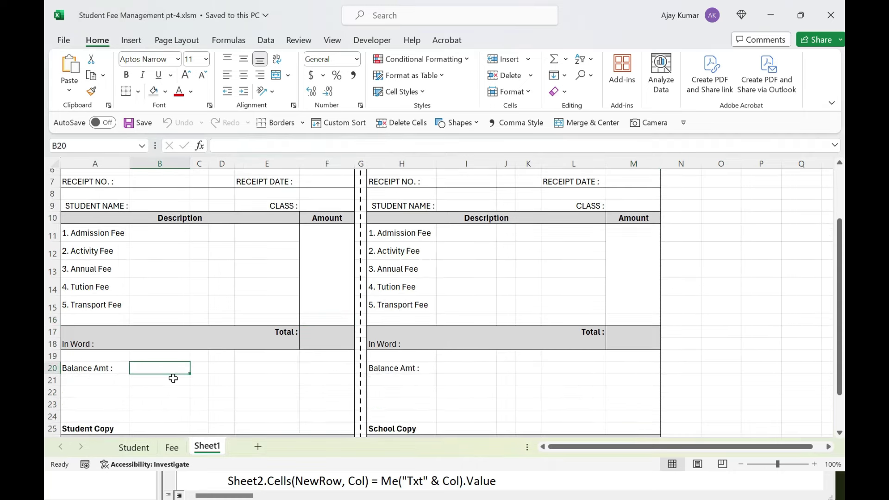
scroll(173, 379, up, 2)
click(319, 235)
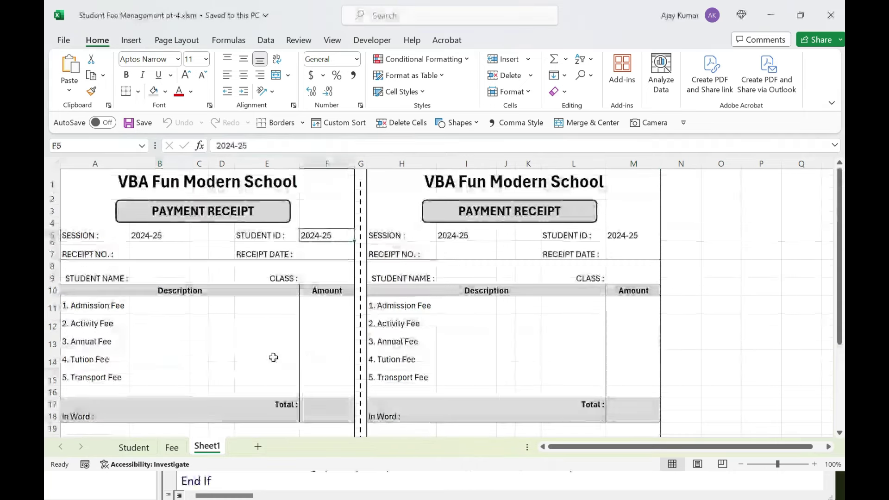
scroll(266, 358, down, 2)
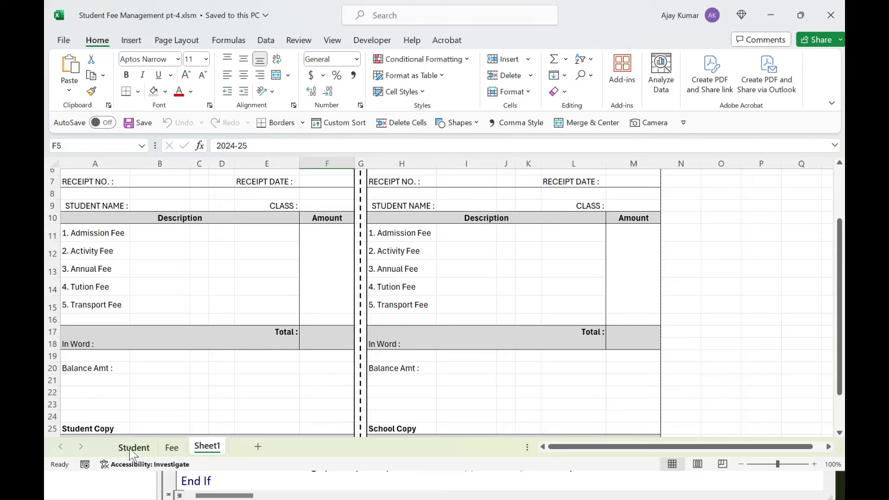
- On the Student sheet, inspect the first student's Class, Reg Id, email and fee amounts J4:M4
click(139, 448)
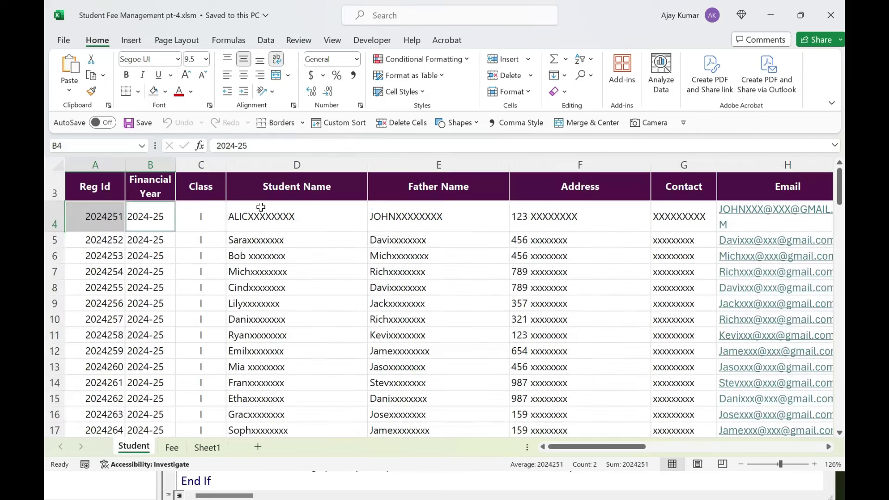
click(202, 218)
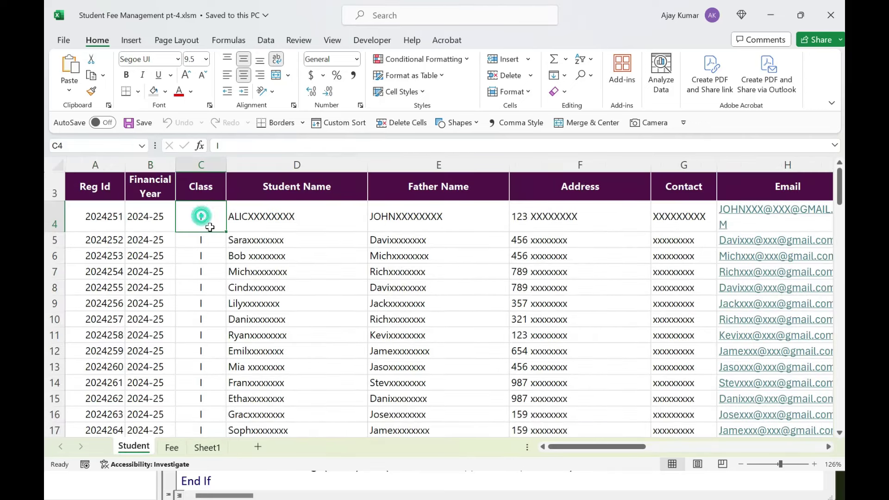
click(95, 214)
click(770, 216)
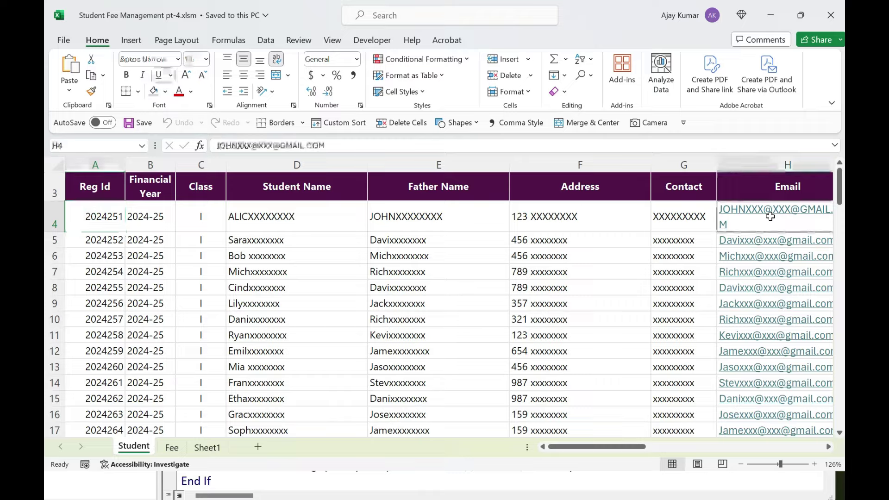
key(Right)
key(Right)
key(Right)
key(Right)
key(Left)
key(Left)
key(Left)
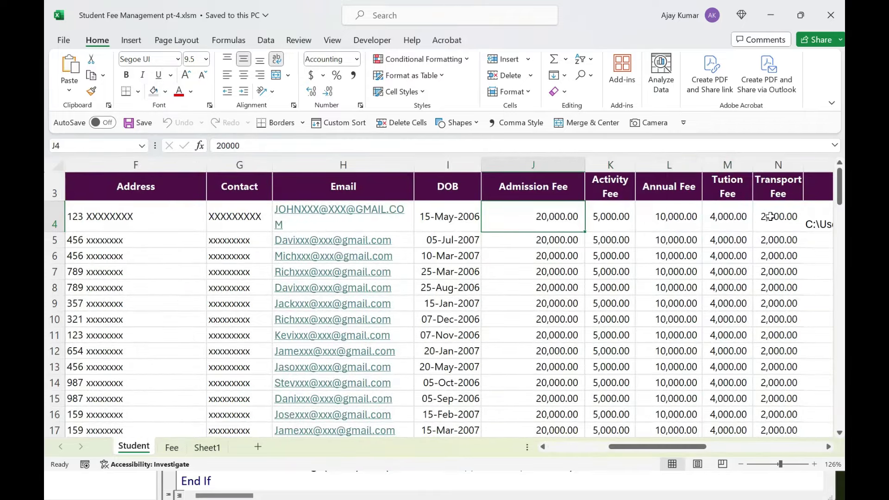
key(shift+Right)
key(shift+Right)
key(shift+Right)
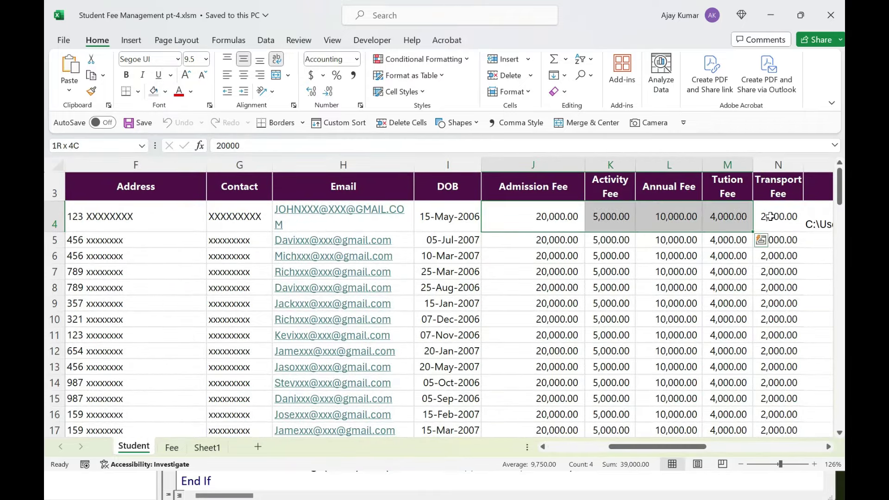
key(Left)
key(Home)
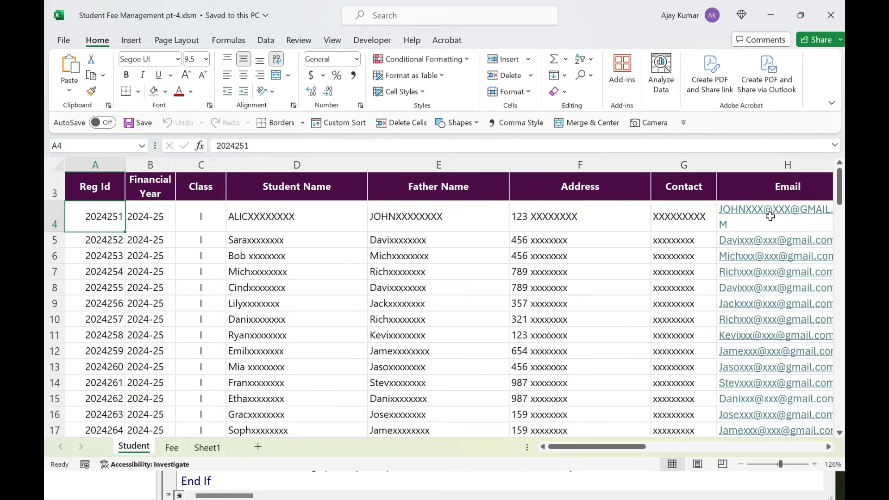
- Recheck the Reg Id and Financial Year cells A4:B4 and the row's end, then return to VBA
key(Down)
key(Up)
key(Down)
key(Up)
key(Right)
key(Left)
key(shift+Right)
key(Right)
key(Right)
key(ctrl+Right)
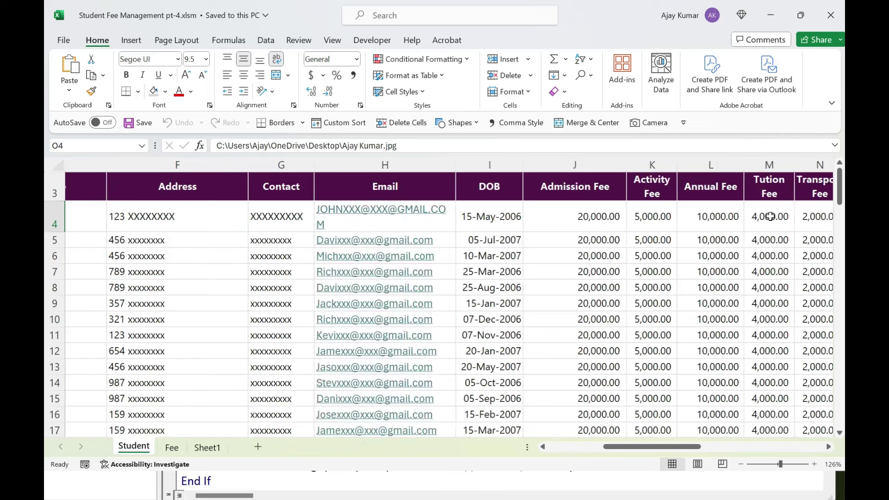
key(ctrl+Right)
key(ctrl+Left)
key(Left)
key(Left)
key(Left)
key(Left)
key(Left)
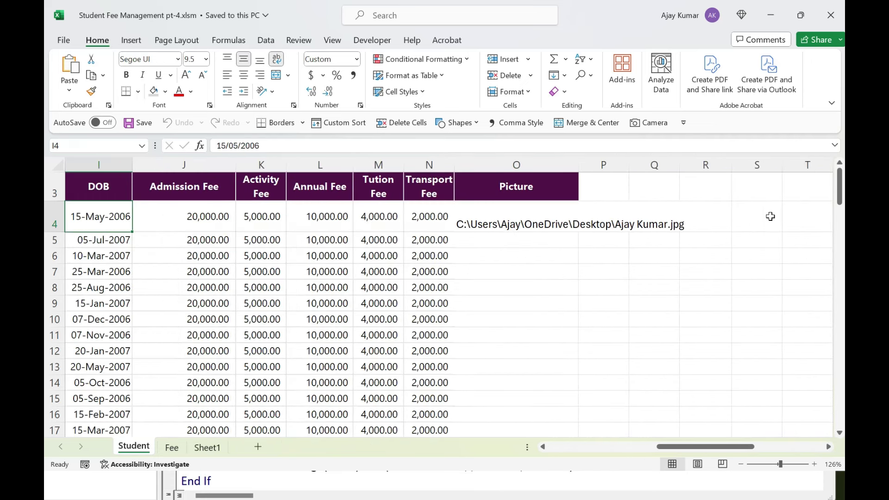
key(alt+F11)
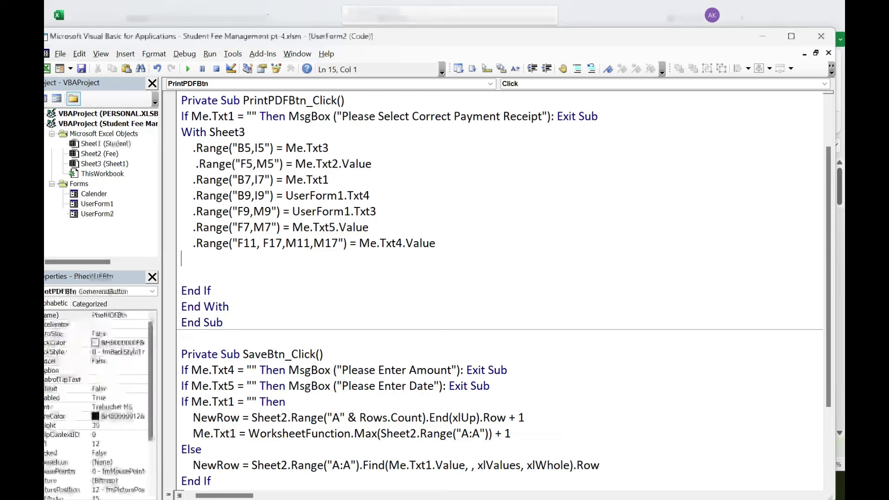
- After checking Admission Fee in J4, type AdmissionFee = Worksheetfunction.sumifs( below the amount line
key(alt+F11)
key(Right)
key(alt+F11)
text(Admi)
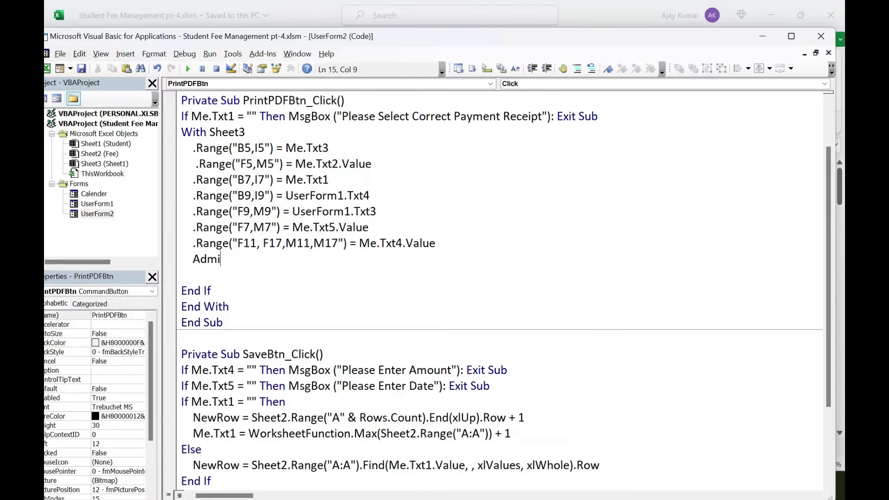
key(BackSpace)
key(BackSpace)
text(missionFee = Worksheetfunction.sumifs()
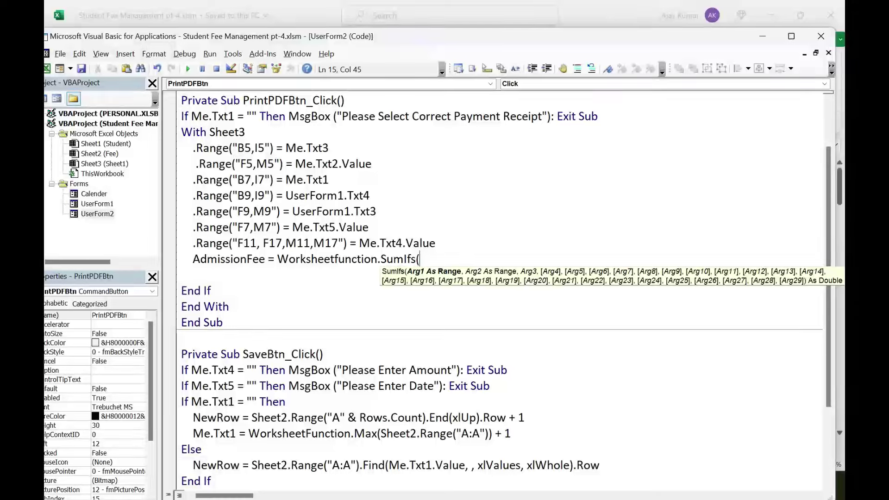
- Add .Range("J:J") as the SumIfs sum range after rechecking the Student sheet's fee columns
key(alt+F11)
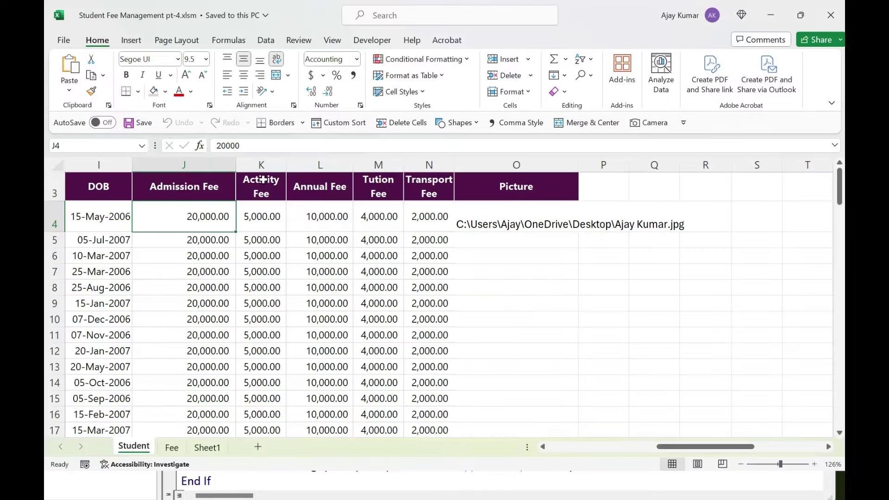
key(alt+Tab)
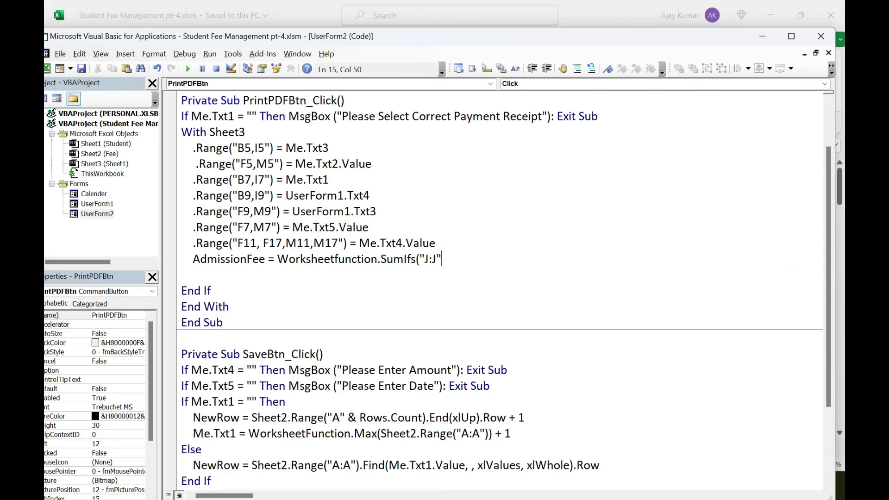
text(,)
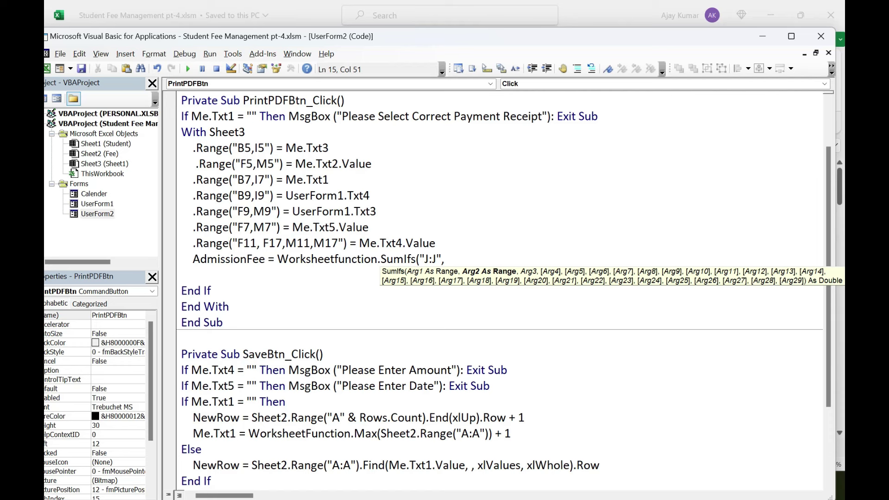
key(BackSpace)
key(BackSpace)
key(BackSpace)
key(BackSpace)
key(BackSpace)
text(.Range)
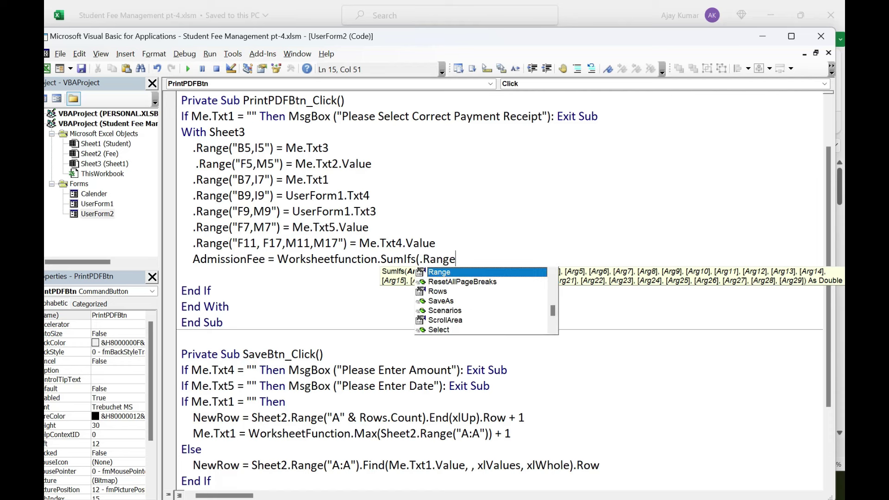
text(("J:J")
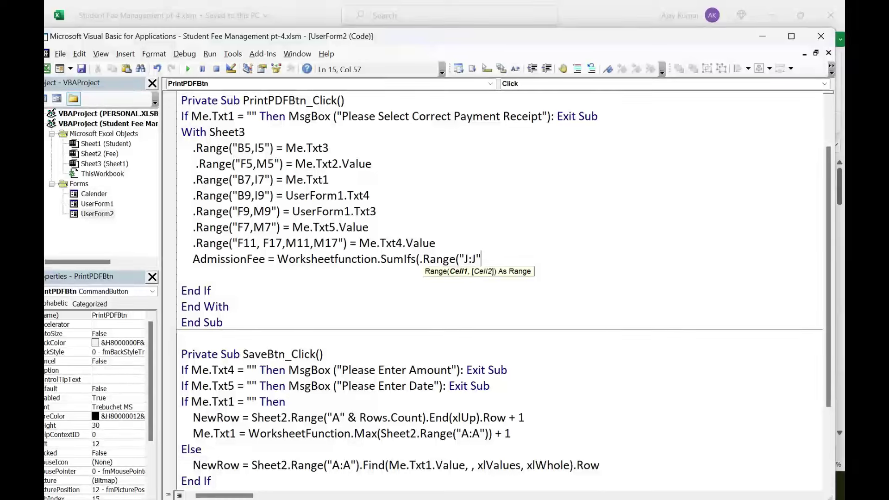
text(),)
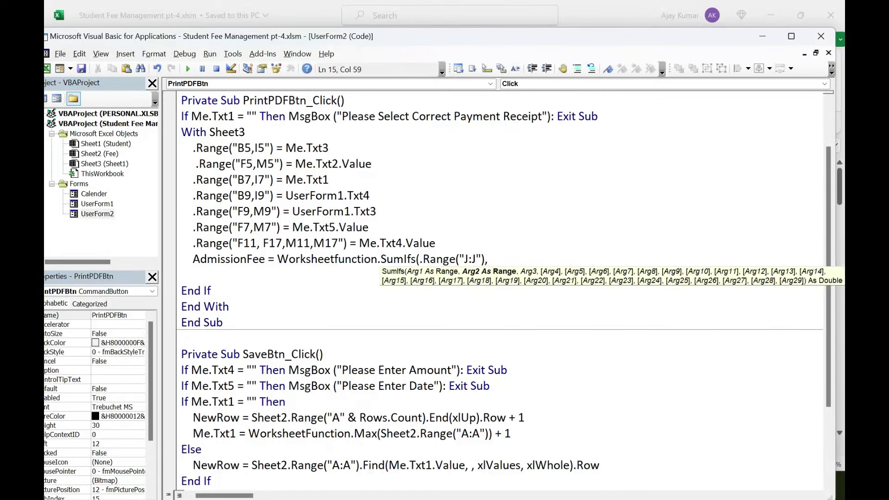
key(alt+F11)
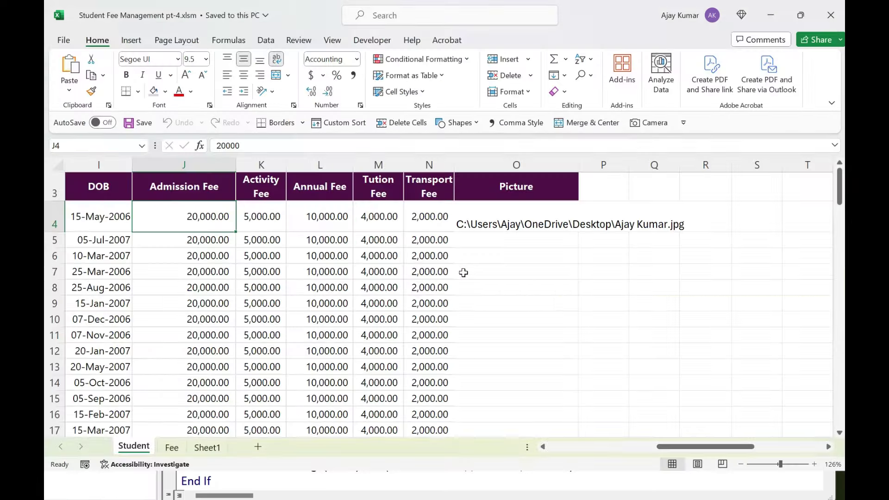
click(507, 255)
text(=sumifs()
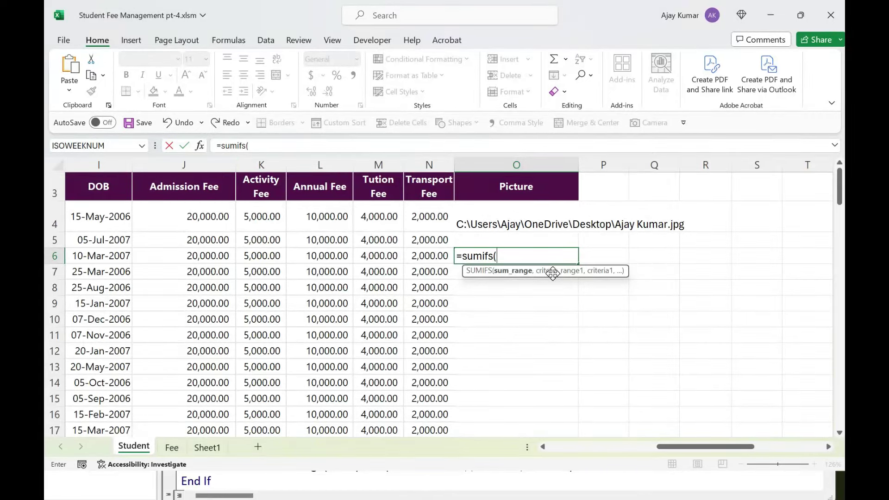
drag(685, 446, 576, 447)
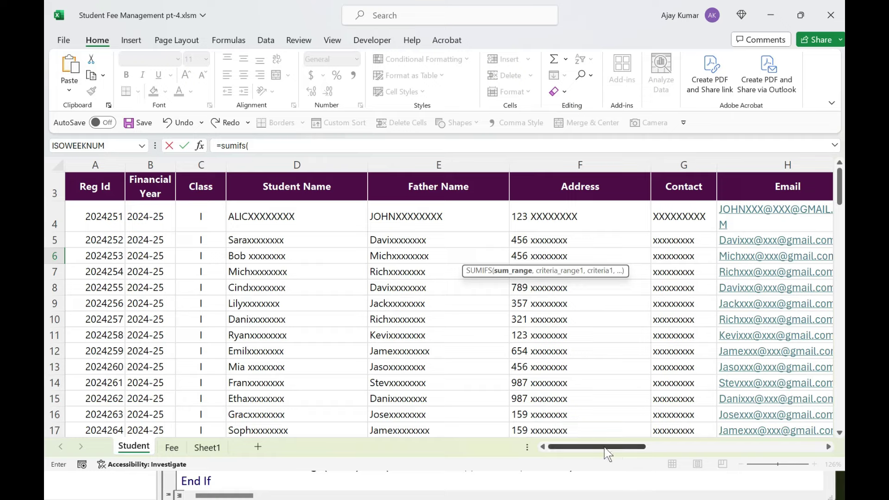
key(Return)
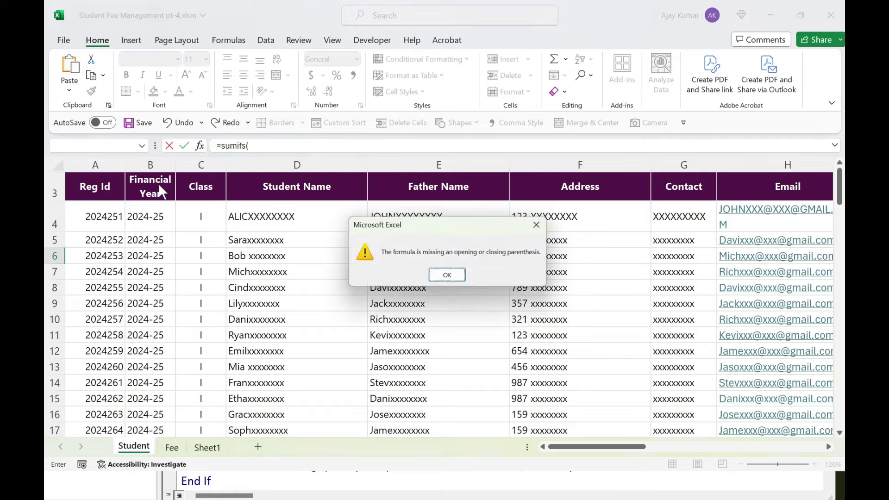
key(Return)
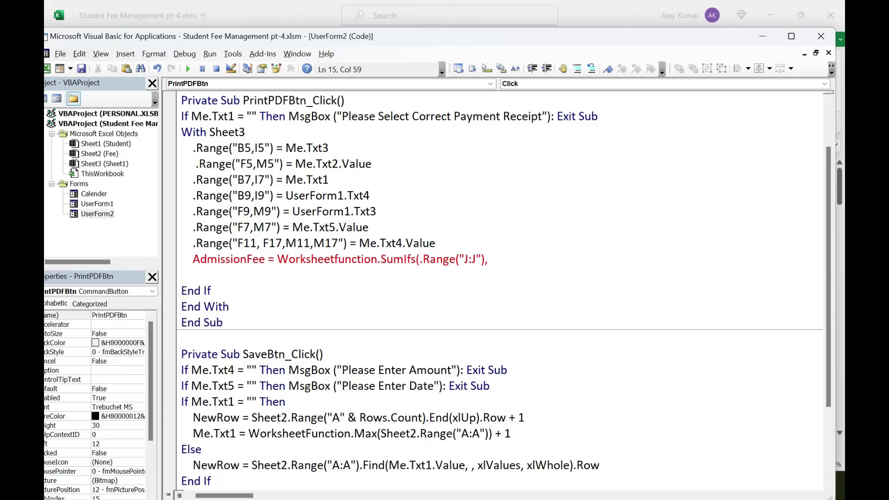
- Add the .Range("A:A") criteria range with Me.Txt2.Value, dismissing the compile error
text(.Range("A:A")
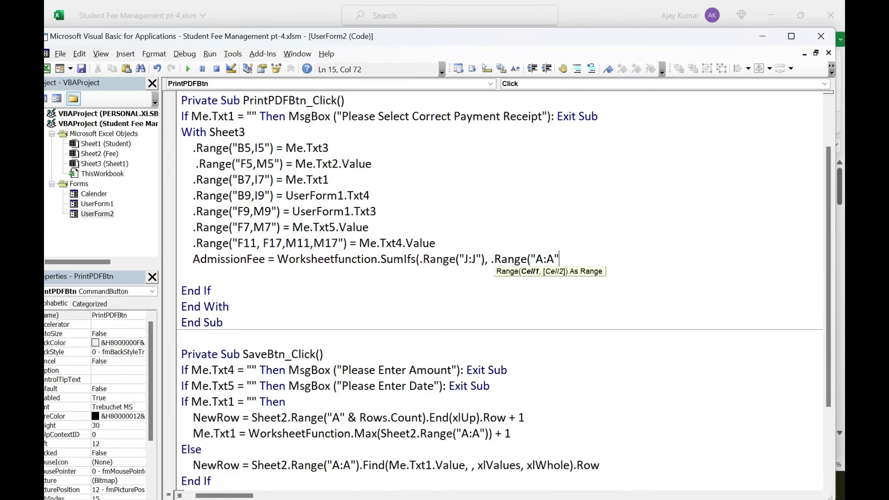
text(),)
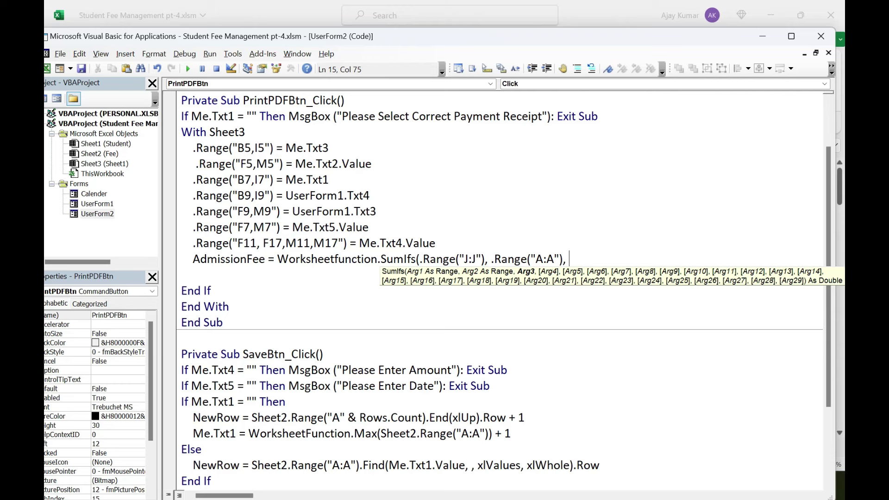
click(383, 164)
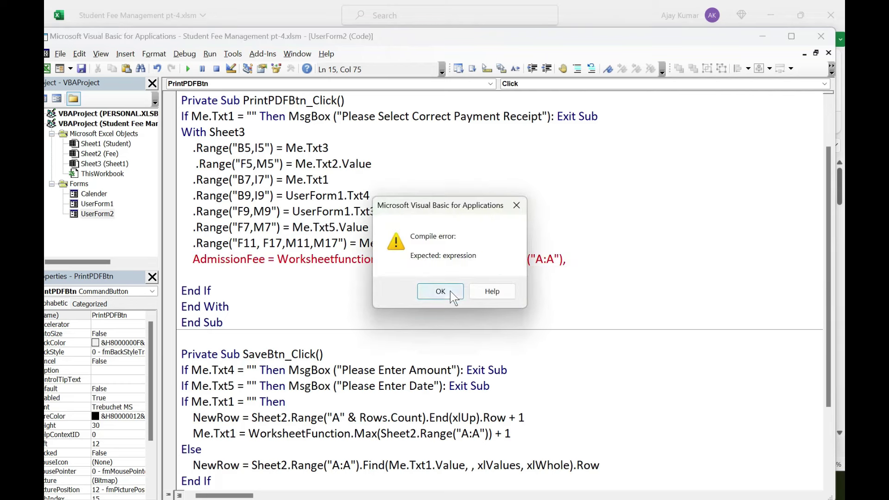
click(451, 294)
click(574, 259)
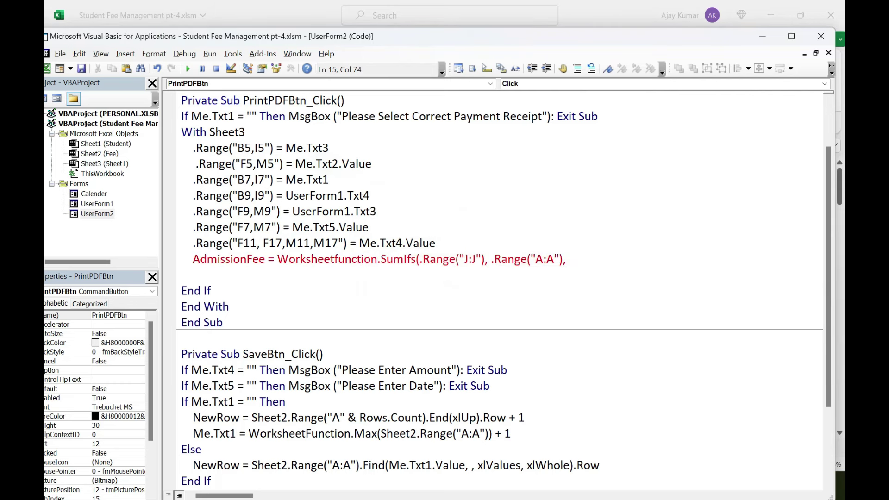
text(me.txt2.value,)
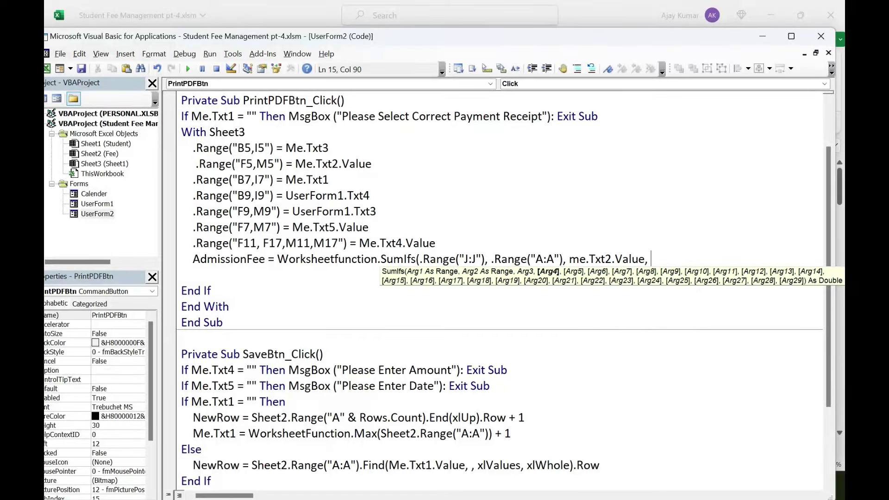
- Confirm Financial Year is column B and add .Range("B:B") as the second criteria range
key(alt+F11)
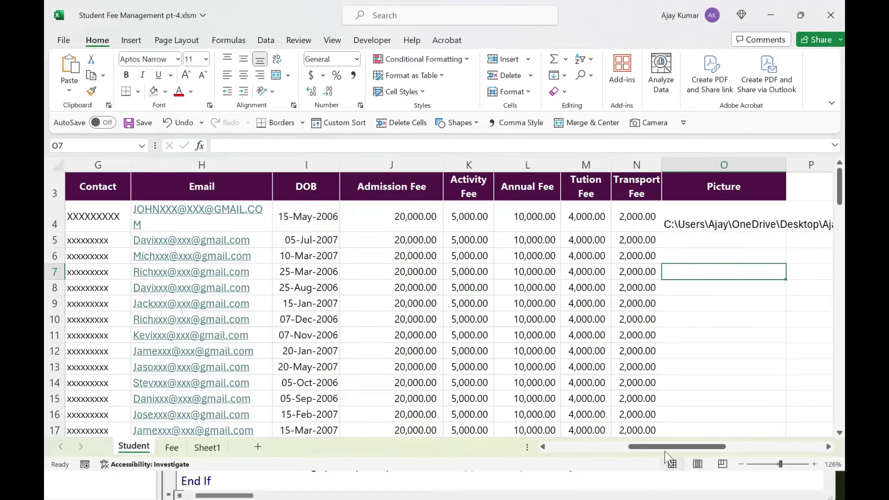
drag(665, 447, 520, 448)
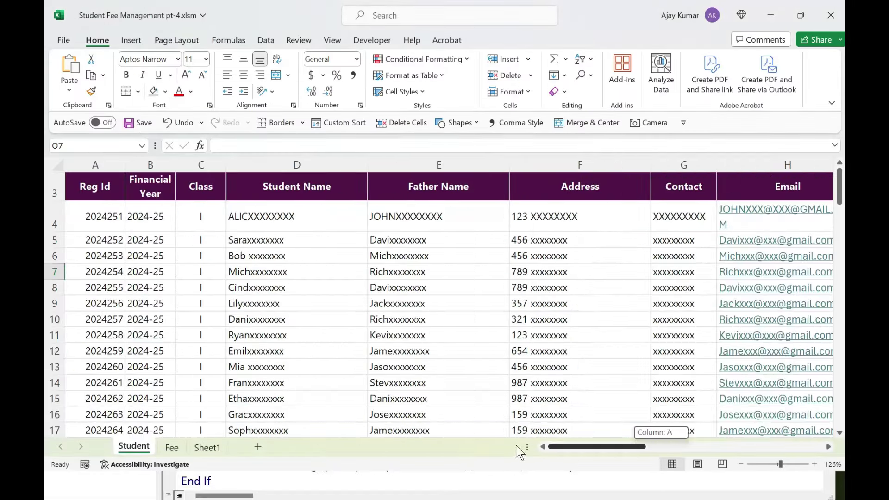
click(153, 165)
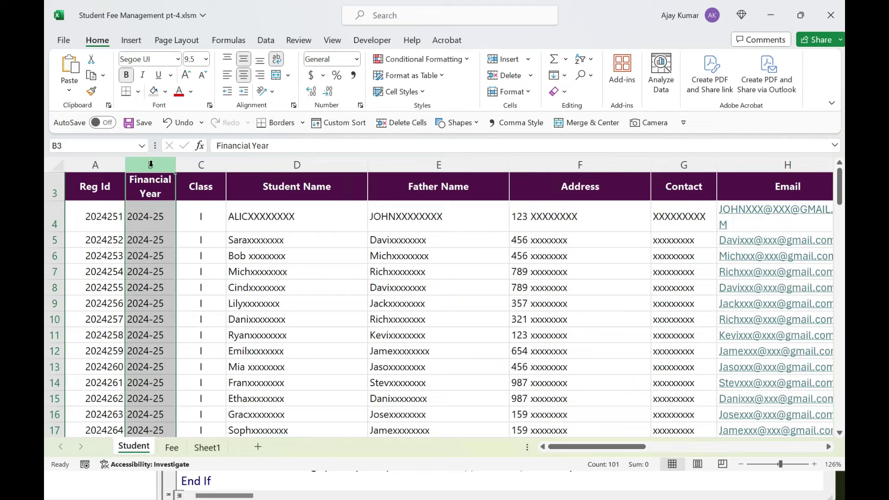
key(alt+F11)
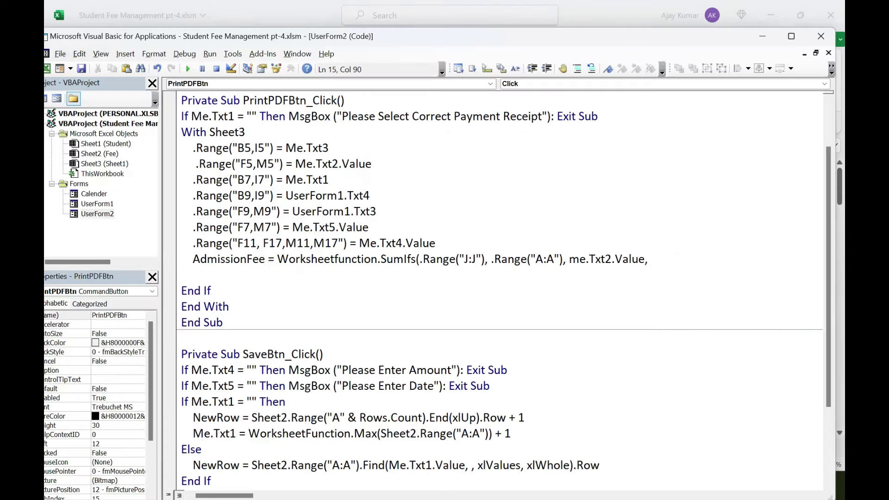
text(.Range("B:B"),)
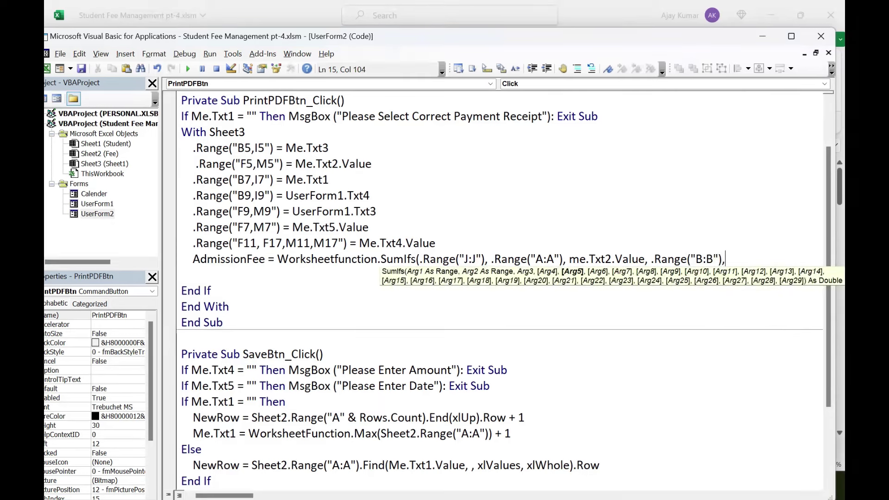
key(Down)
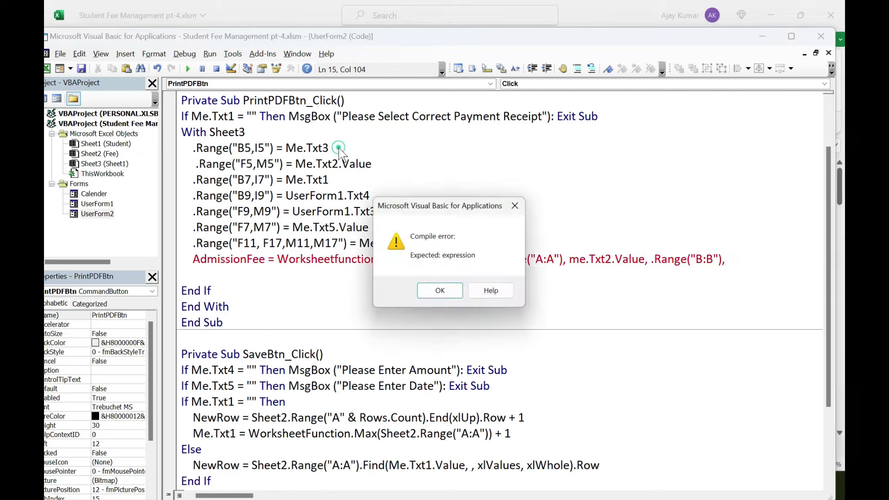
click(442, 289)
- Check the Receipt form's financial-year textbox, close the line with Me.Txt3), and select it
double_click(106, 214)
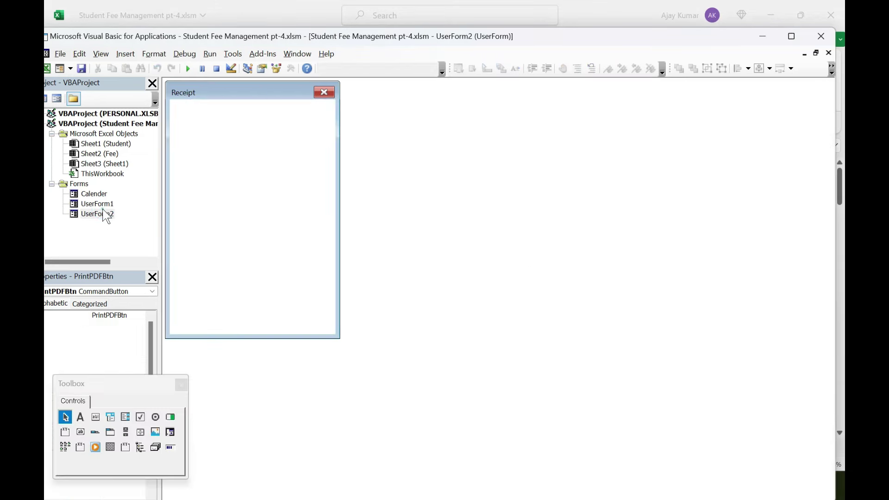
click(261, 165)
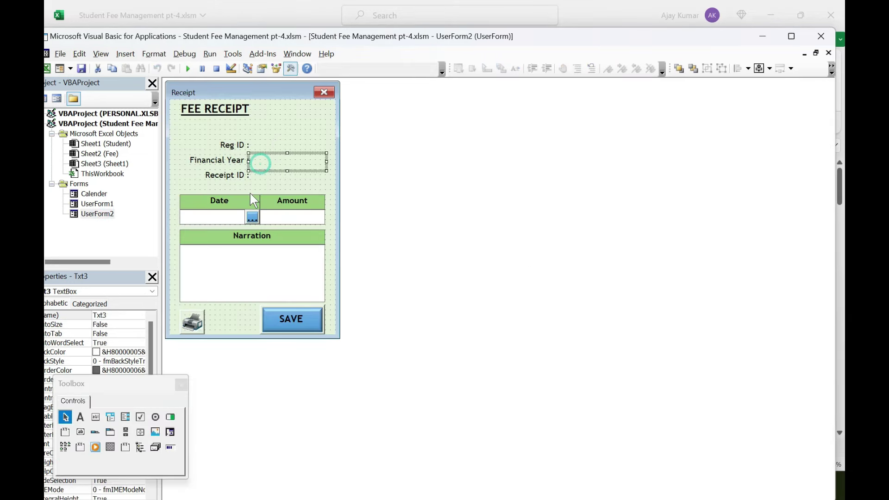
double_click(192, 320)
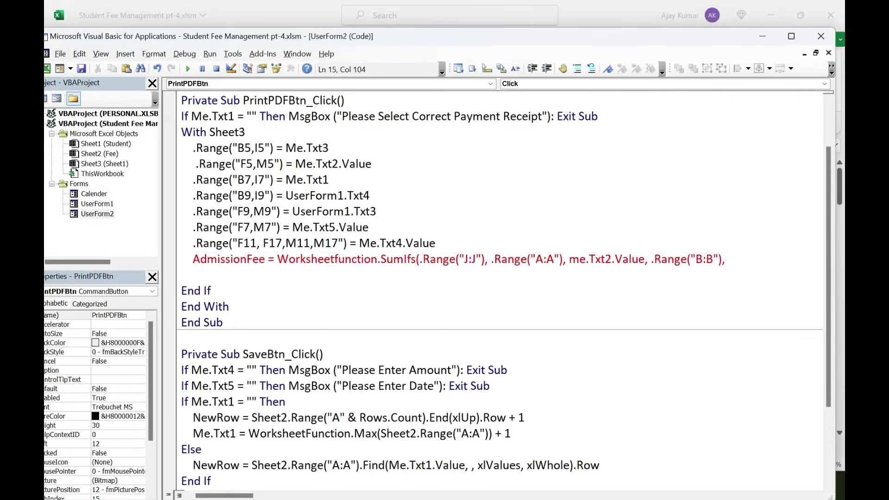
text(me.txt3)
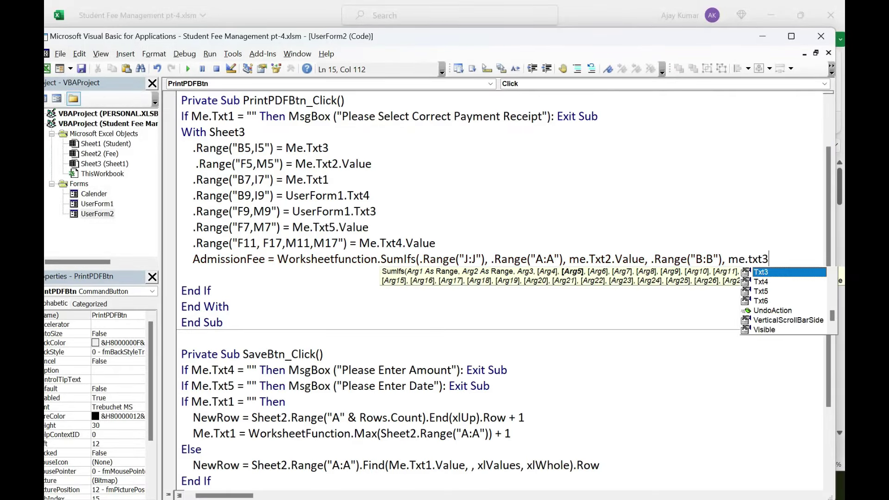
text())
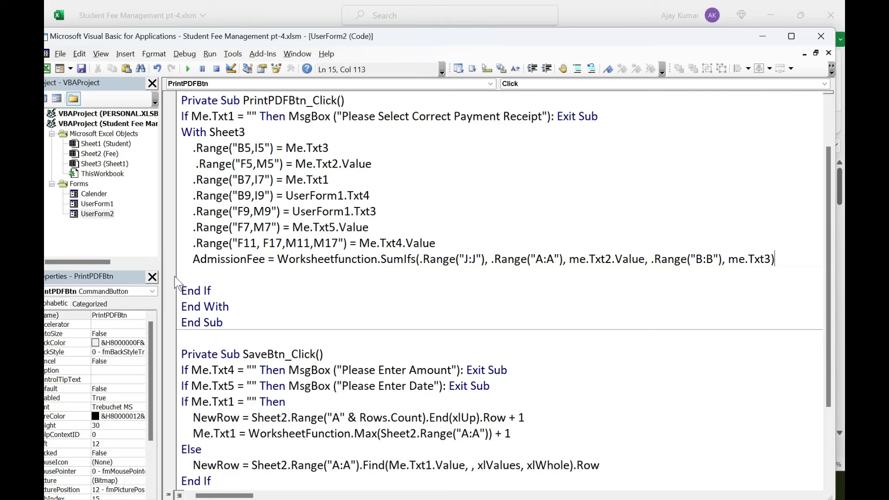
key(Return)
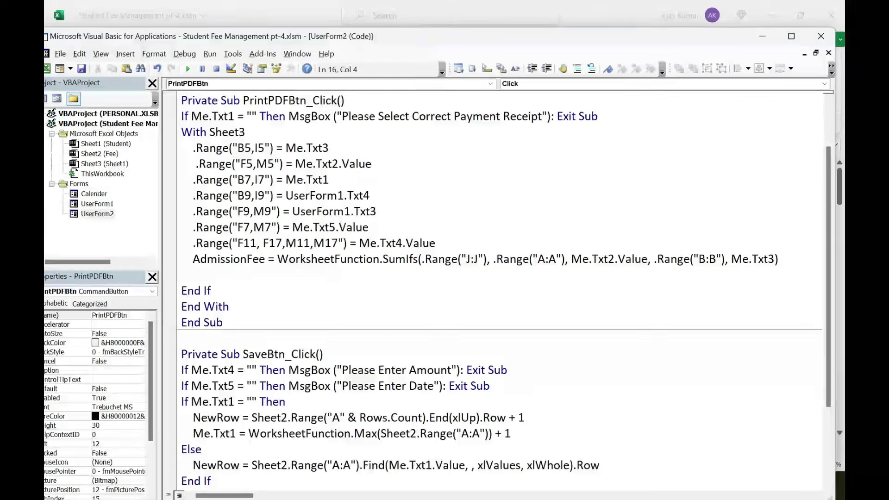
drag(778, 259, 199, 259)
- Duplicate the AdmissionFee line and look up the Activity Fee column on the Student sheet
key(shift+Home)
key(ctrl+c)
key(Down)
key(ctrl+v)
key(alt+F11)
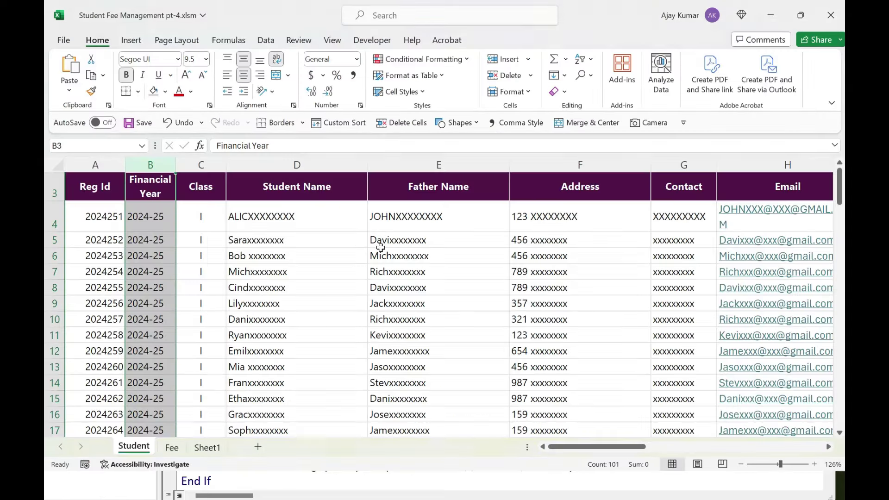
click(665, 237)
scroll(665, 236, right, 2)
scroll(665, 236, right, 1)
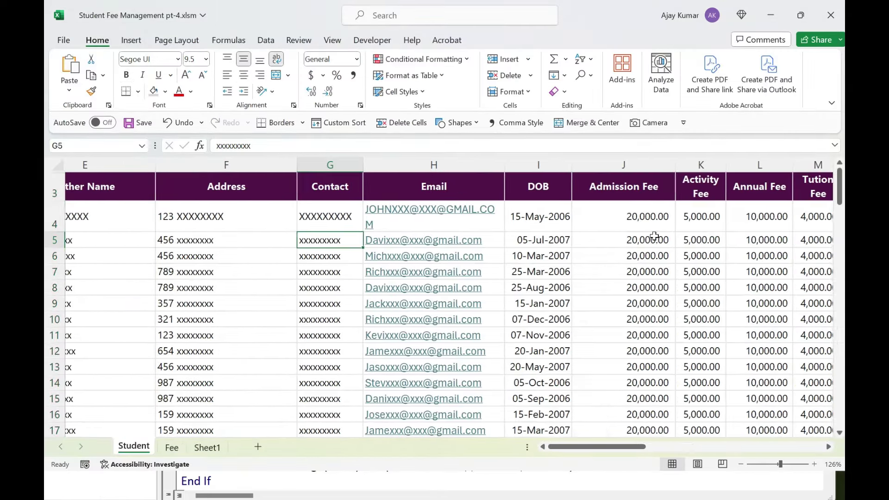
click(700, 187)
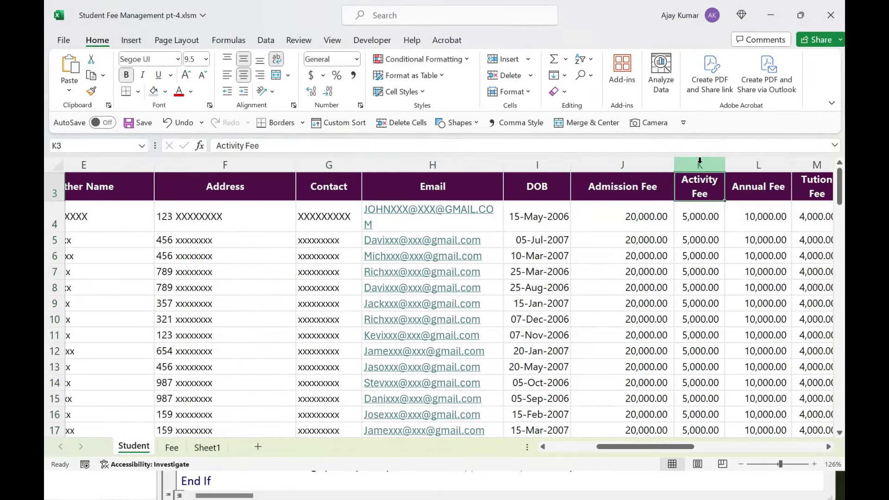
key(alt+F11)
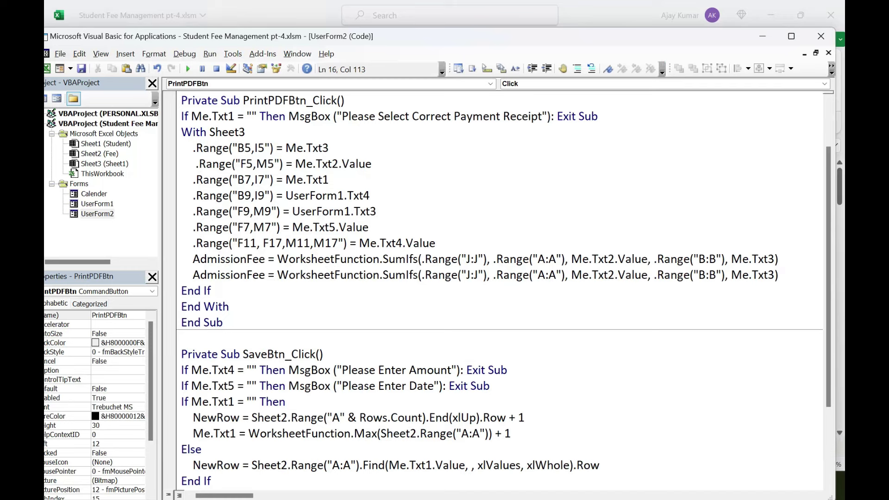
- Rename the copy to ActivityFee and change its sum range from J:J to K:K
double_click(220, 275)
text(activ)
text(Fee)
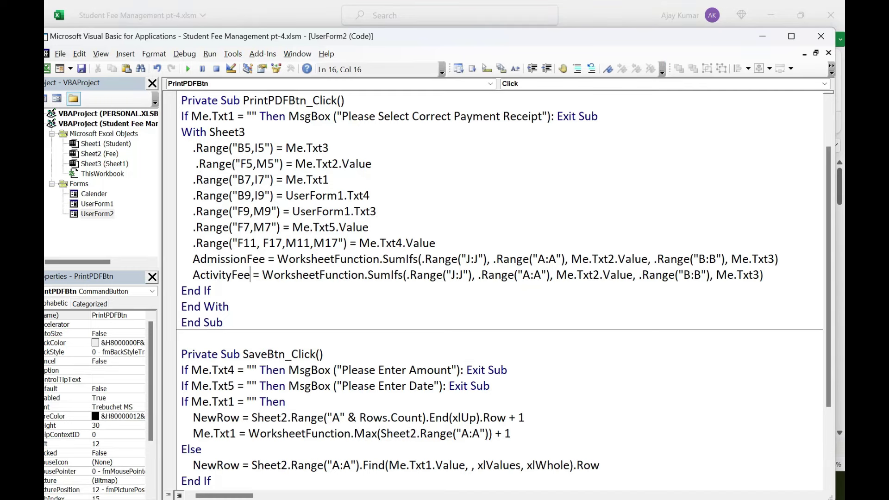
double_click(452, 275)
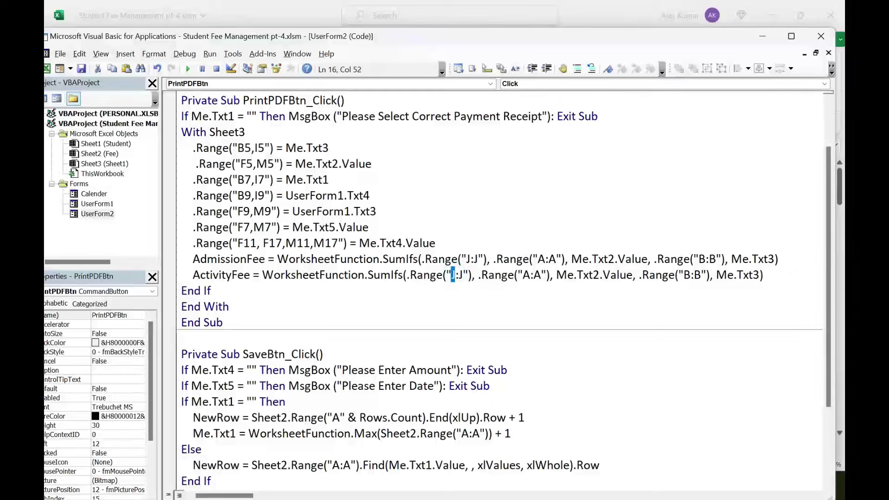
text(K)
double_click(462, 276)
text(K)
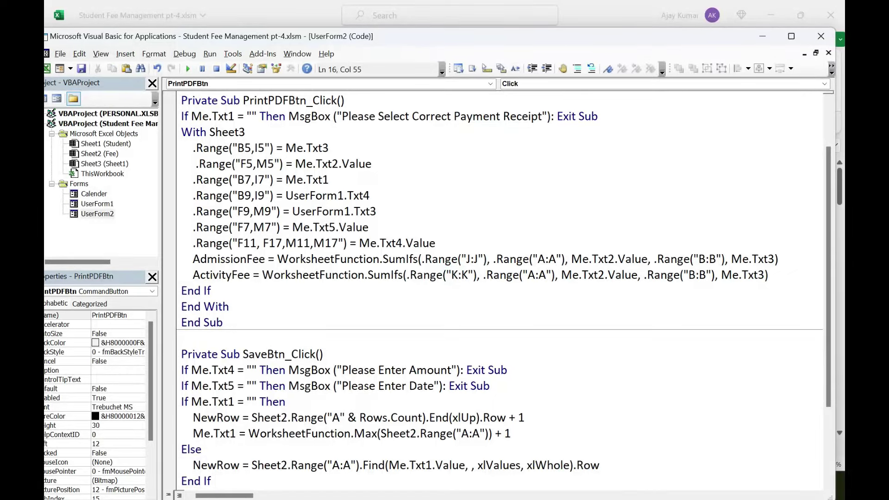
- Paste another copy below ActivityFee and rename it AnnualFee after checking the Annual Fee column
key(End)
key(Return)
key(ctrl+v)
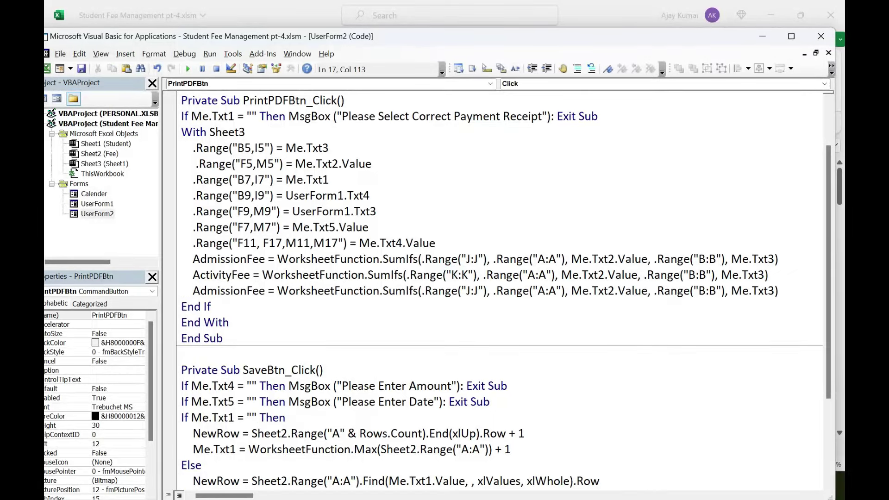
key(alt+F11)
click(761, 184)
key(alt+F11)
double_click(218, 291)
text(AnnualFee)
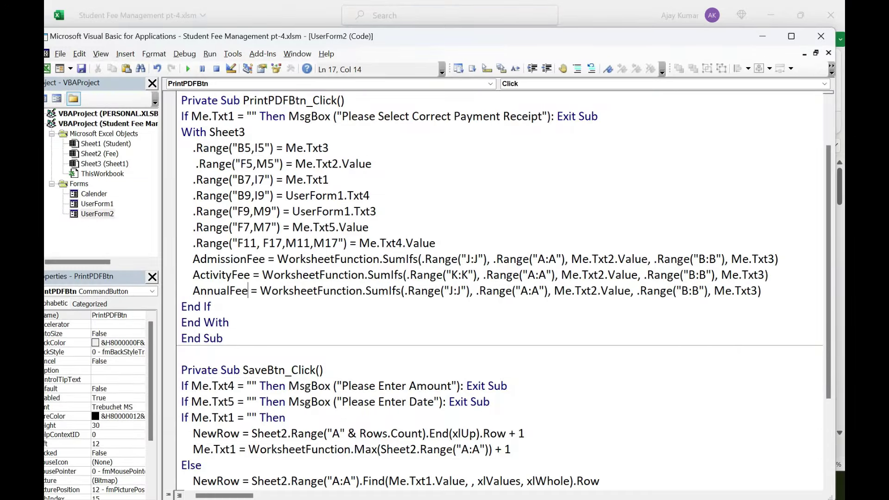
- Change the AnnualFee sum range to L:L
key(alt+F11)
key(alt+F11)
click(452, 291)
key(BackSpace)
text(L)
key(Delete)
text(L)
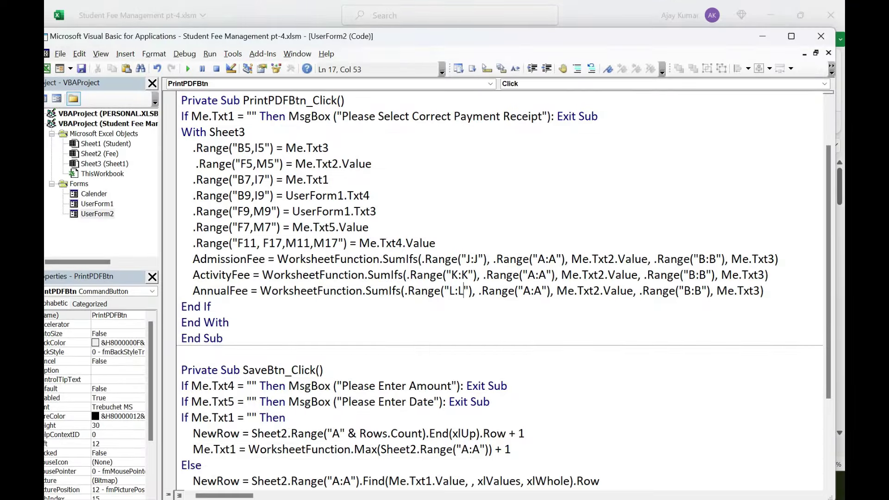
- Paste a further copy below AnnualFee and rename it TutionFee
key(alt+F11)
scroll(732, 258, right, 3)
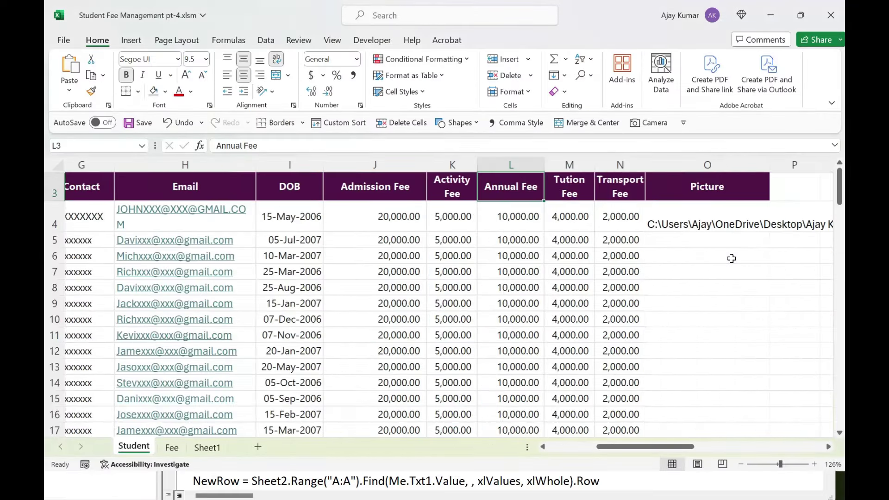
scroll(732, 258, right, 1)
key(alt+F11)
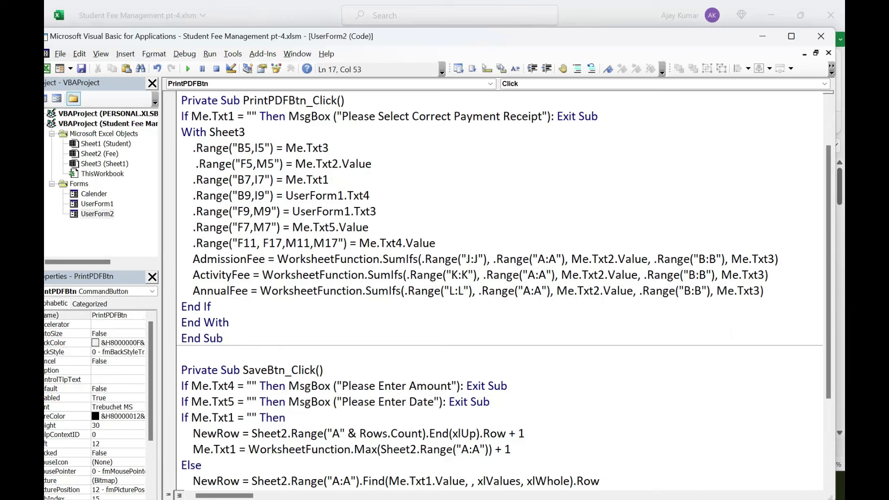
key(End)
key(Return)
key(ctrl+v)
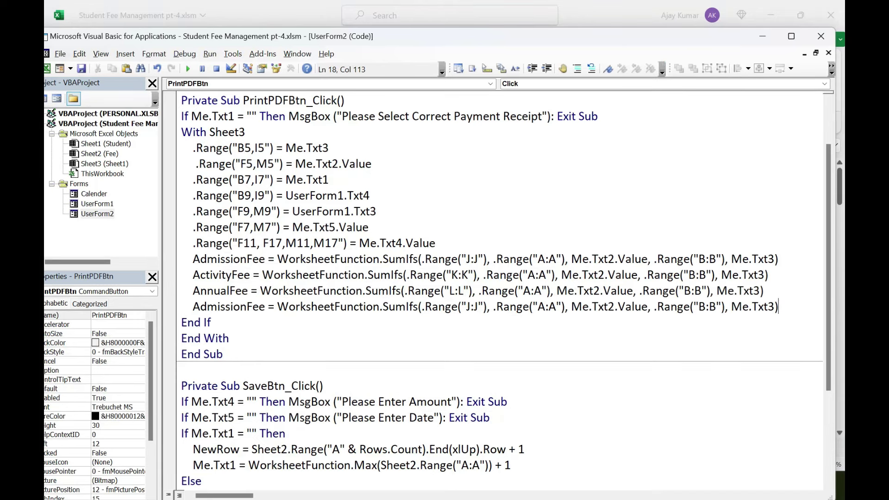
double_click(216, 307)
text(TutionFee)
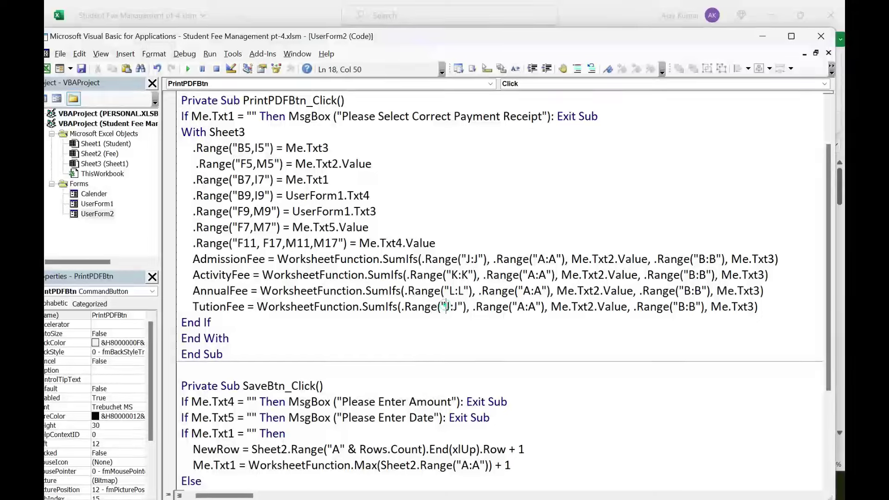
- Confirm Tution Fee is column M and set the TutionFee sum range to M:M
key(alt+F11)
key(Right)
key(alt+F11)
double_click(447, 307)
text(M)
double_click(462, 306)
text(M)
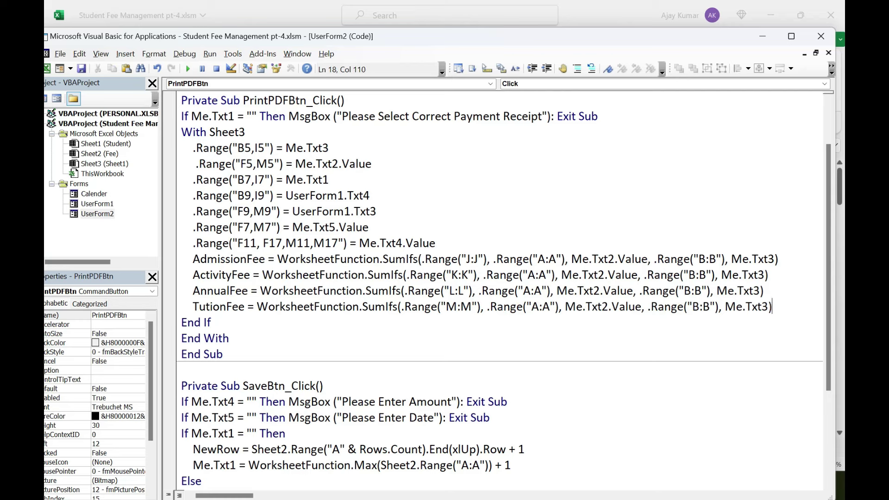
- Add a TransportFee line summing N:N and set a breakpoint on With Sheet3
key(Return)
key(ctrl+v)
double_click(228, 322)
text(TransportFee)
click(466, 322)
key(shift+Right)
text(N)
key(shift+Right)
text(N)
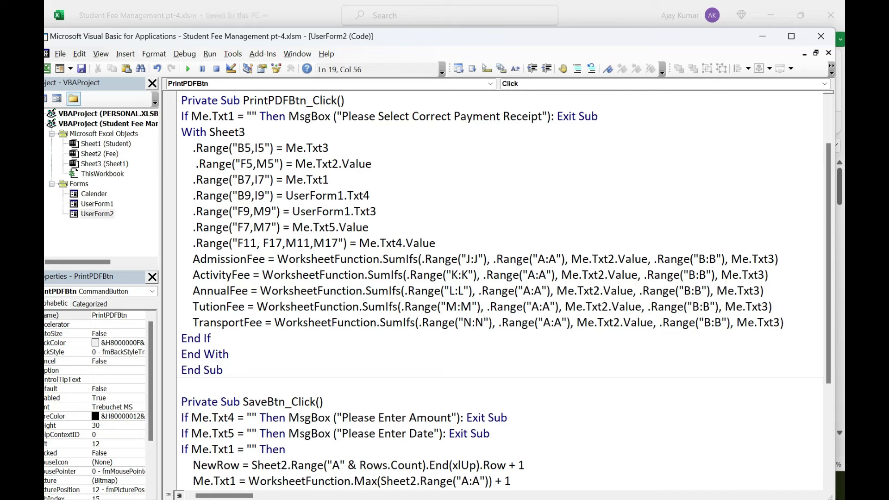
click(169, 133)
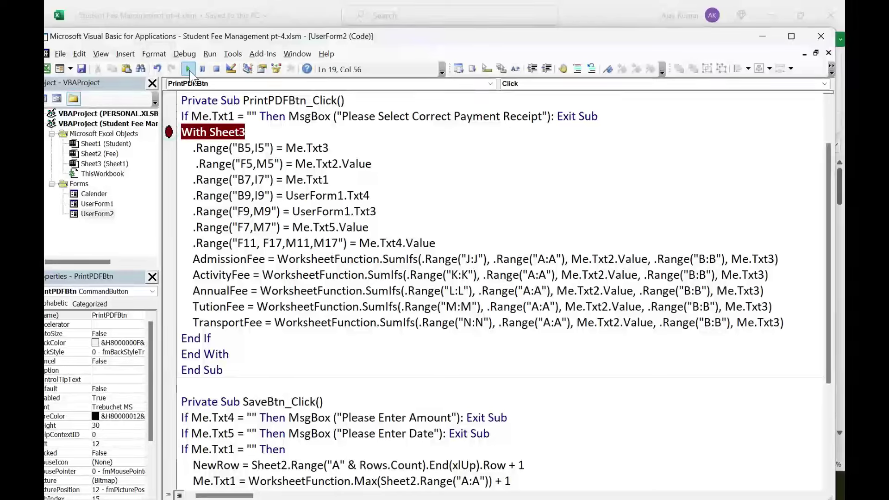
- Run UserForm1, open the first student's 01-Oct-2024 receipt, click Print, and dismiss the compile error
click(110, 204)
double_click(111, 205)
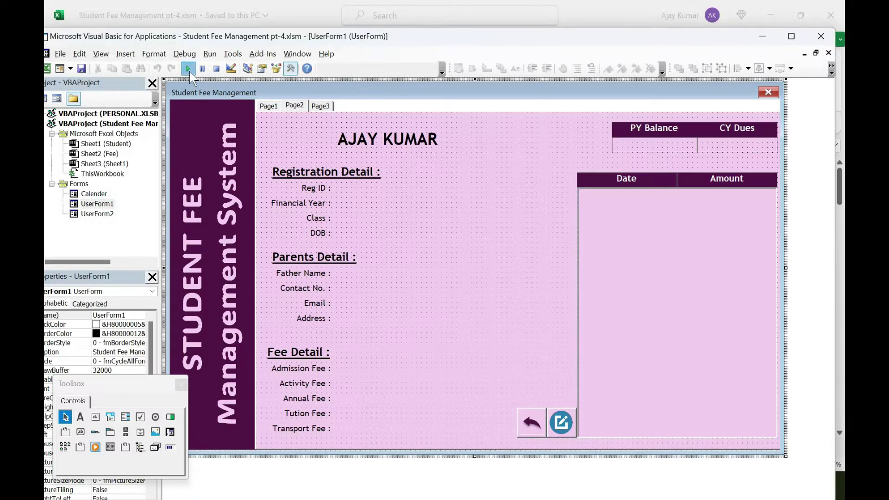
click(188, 69)
double_click(285, 115)
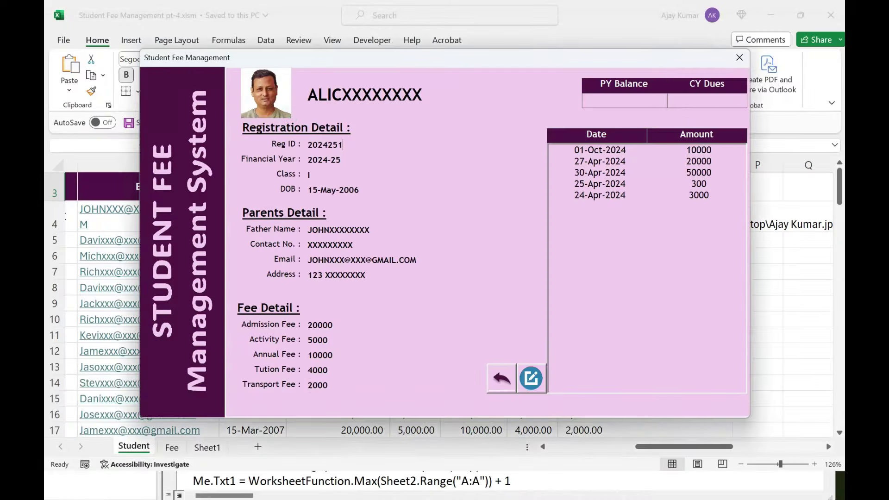
double_click(601, 150)
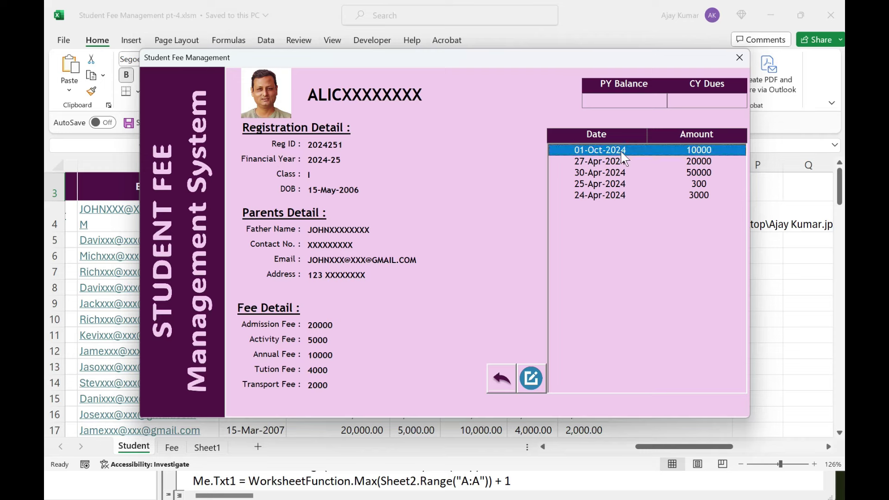
click(388, 346)
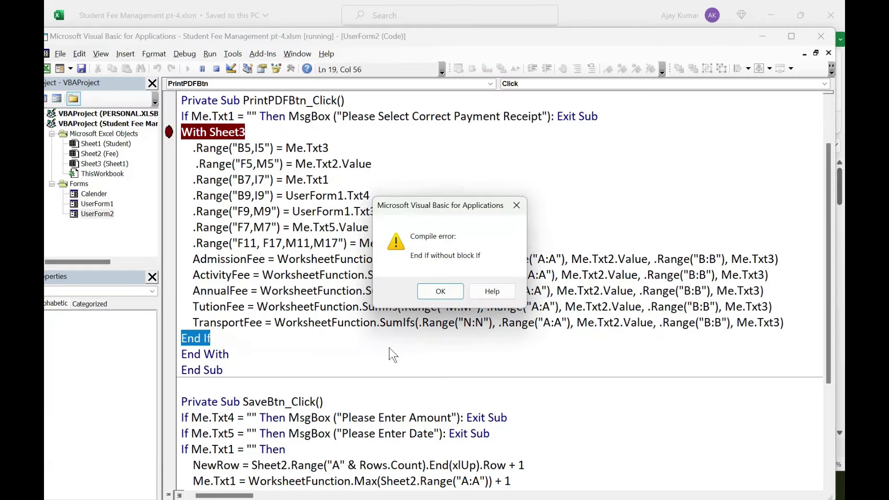
click(438, 291)
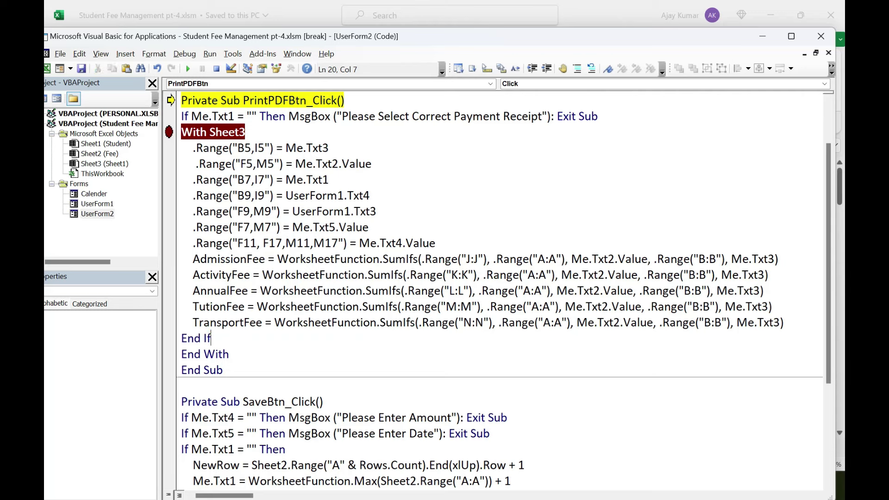
- Delete the stray End If line and begin stepping through the print routine with F8
key(Delete)
key(BackSpace)
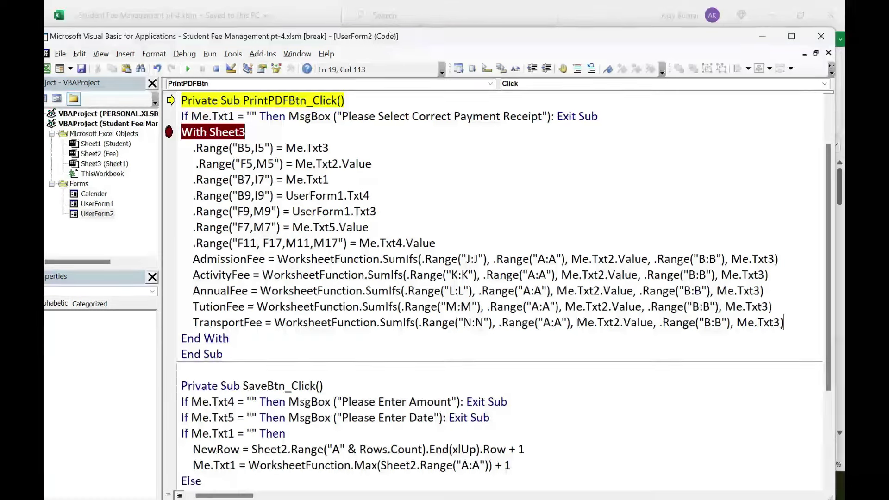
key(F8)
key(F8)
key(F8)
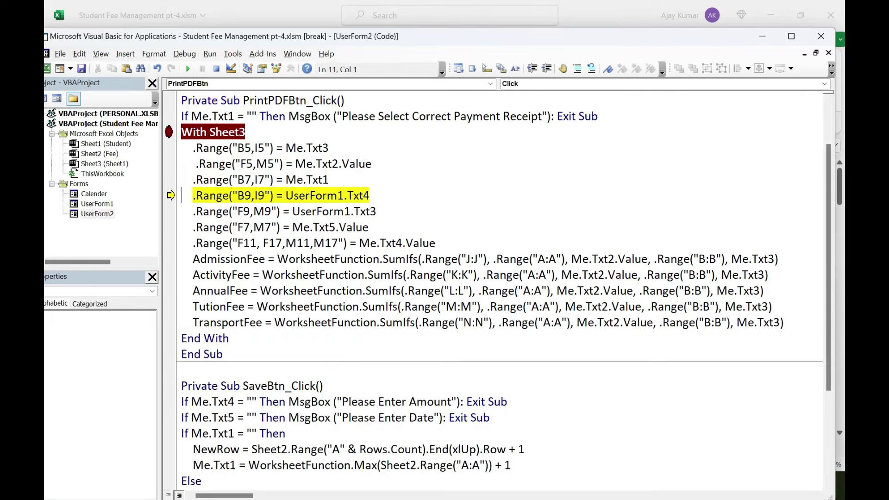
key(F8)
key(F8)
key(F8)
- Move the Receipt dialog aside, step to the fee lines, find ActivityFee is 0, and add a line
key(F5)
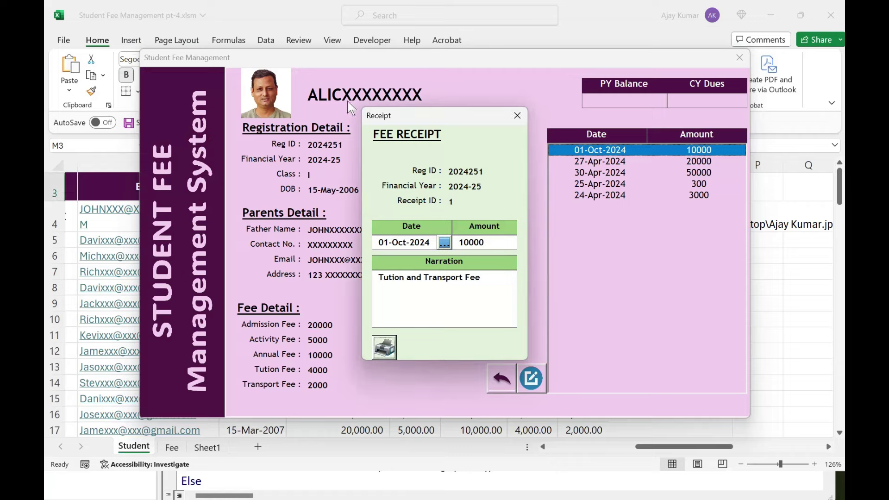
mouse_move(463, 120)
mouse_down()
mouse_move(610, 187)
mouse_move(557, 136)
mouse_up()
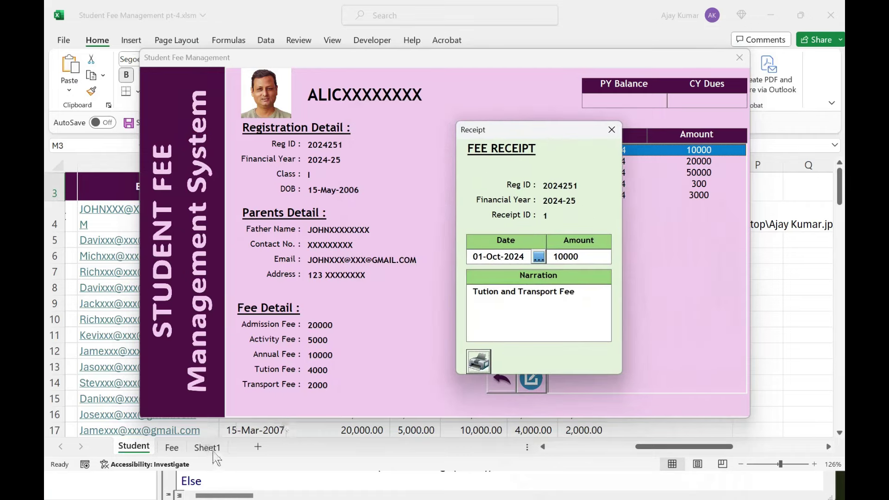
key(alt+F11)
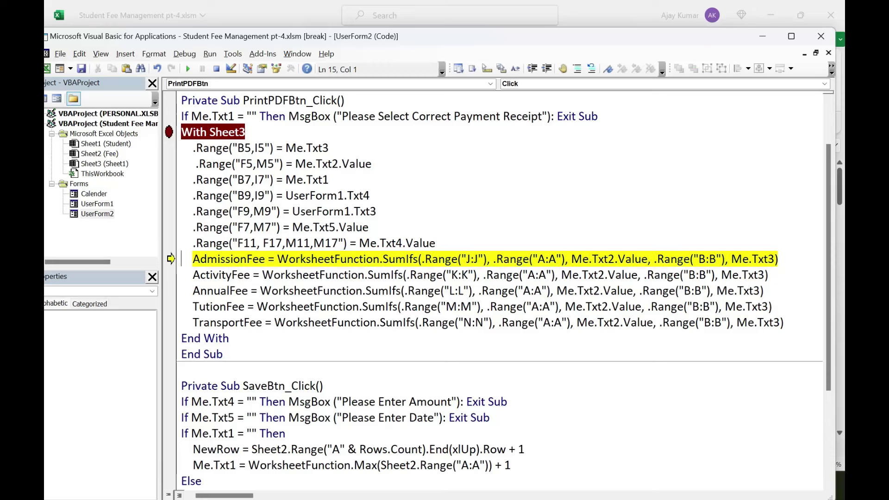
key(F8)
key(F8)
key(F8)
key(F8)
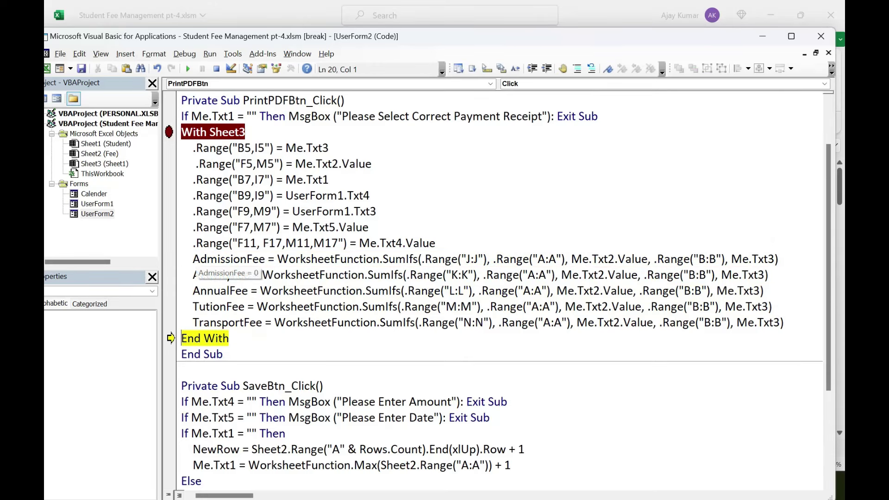
click(215, 275)
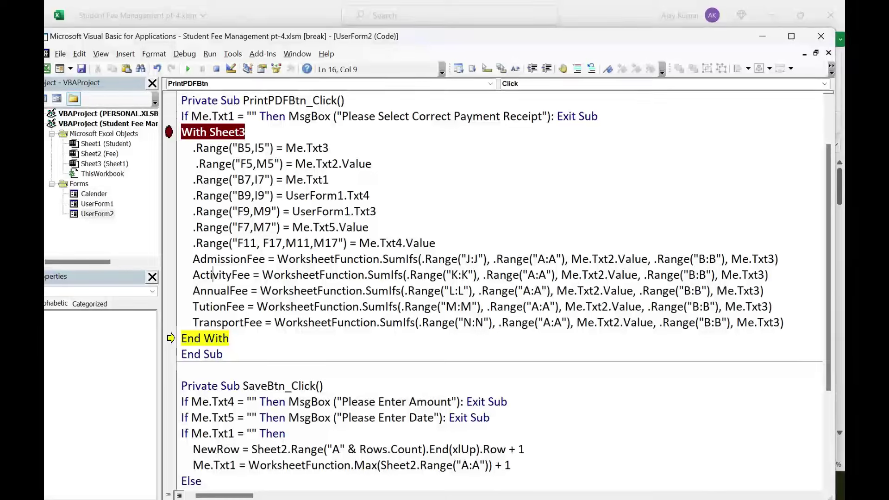
mouse_move(243, 243)
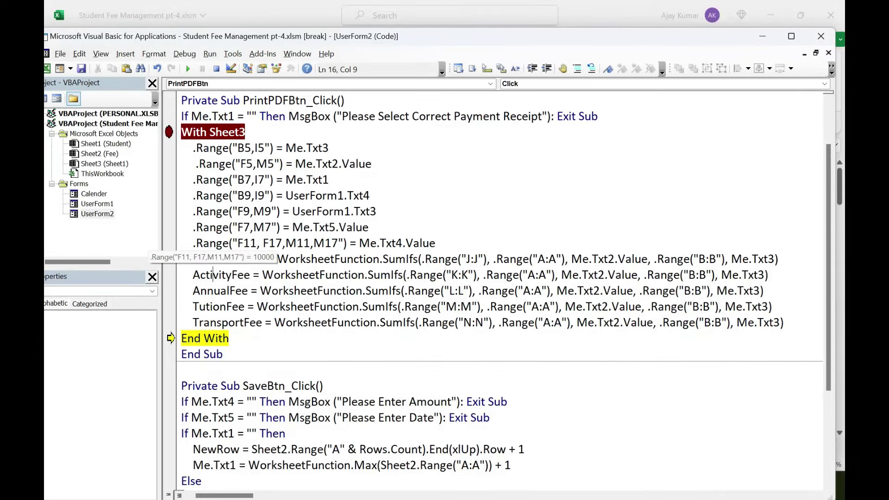
click(477, 243)
key(Return)
- Add a 'With Sheet1' line before the fee SumIfs lines and an 'End With' after them
text(With )
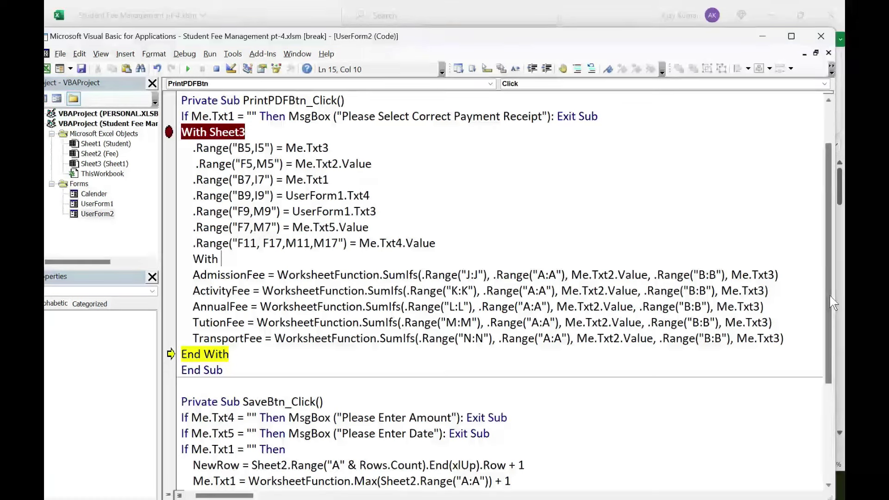
text(Sheet1)
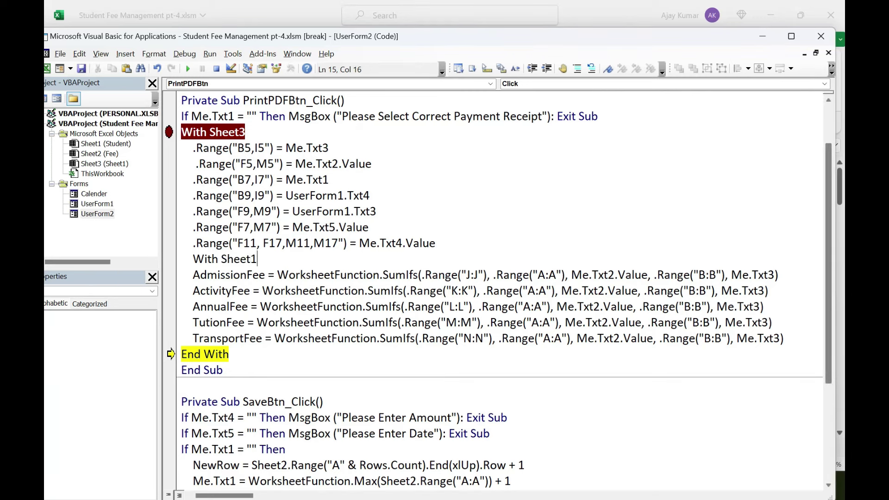
click(798, 345)
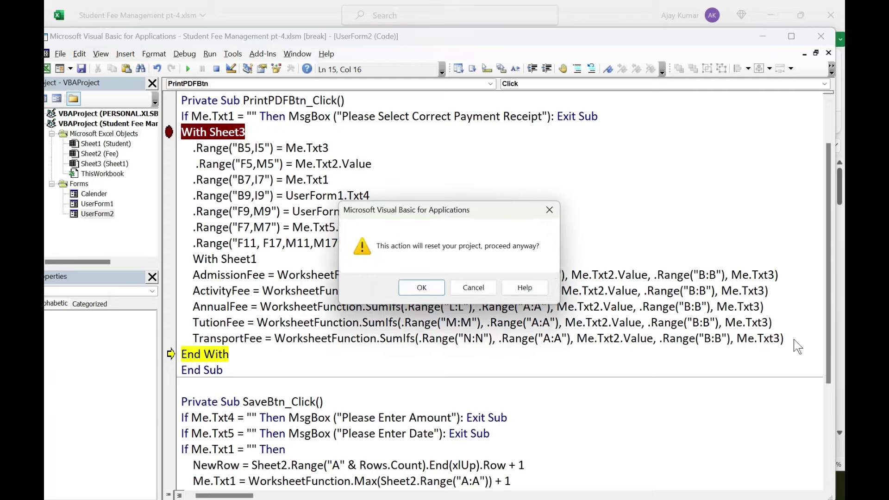
click(421, 288)
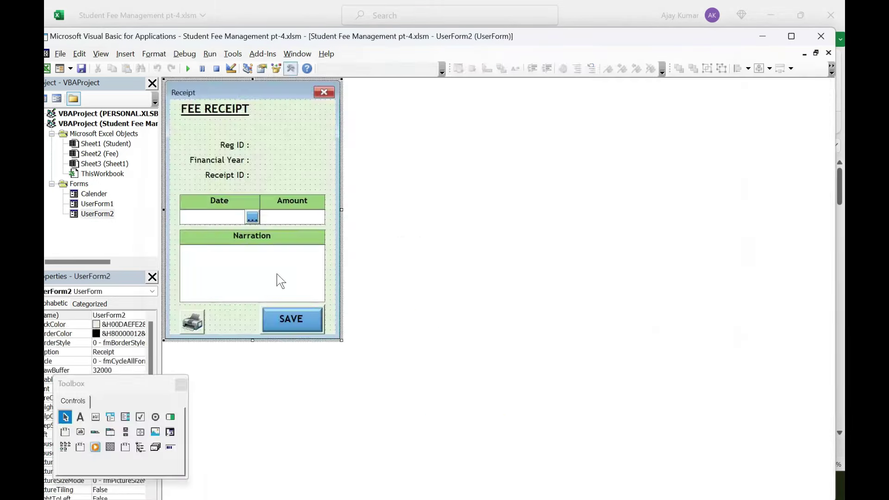
key(F7)
text(d With)
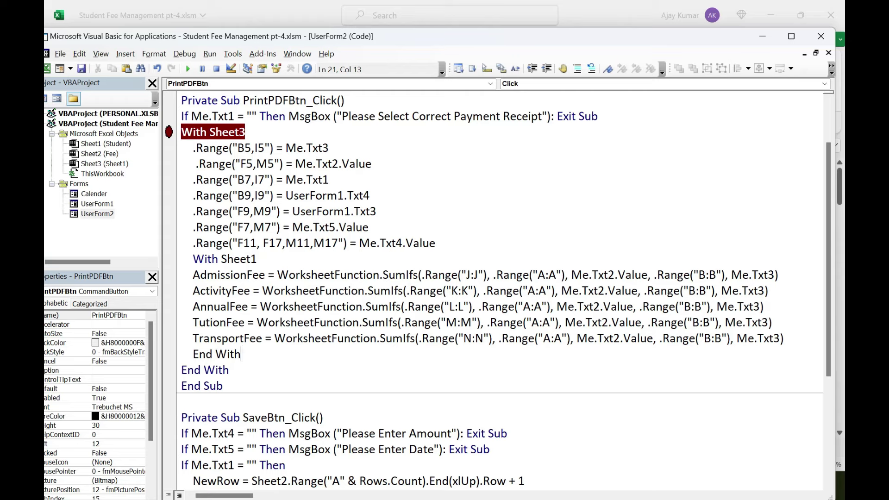
- Indent the With Sheet1 block, then indent the five fee lines inside it
click(169, 131)
mouse_move(193, 259)
mouse_down()
mouse_move(241, 354)
mouse_move(190, 265)
mouse_up()
key(Tab)
click(274, 356)
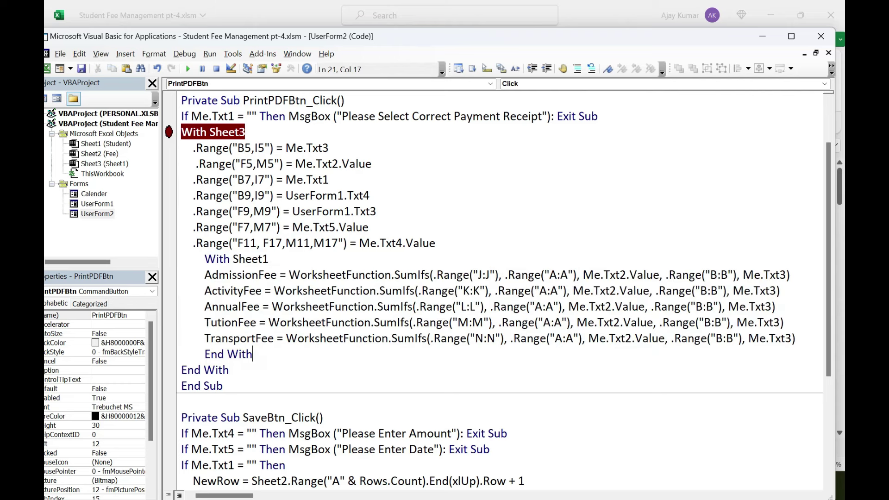
drag(196, 148, 329, 148)
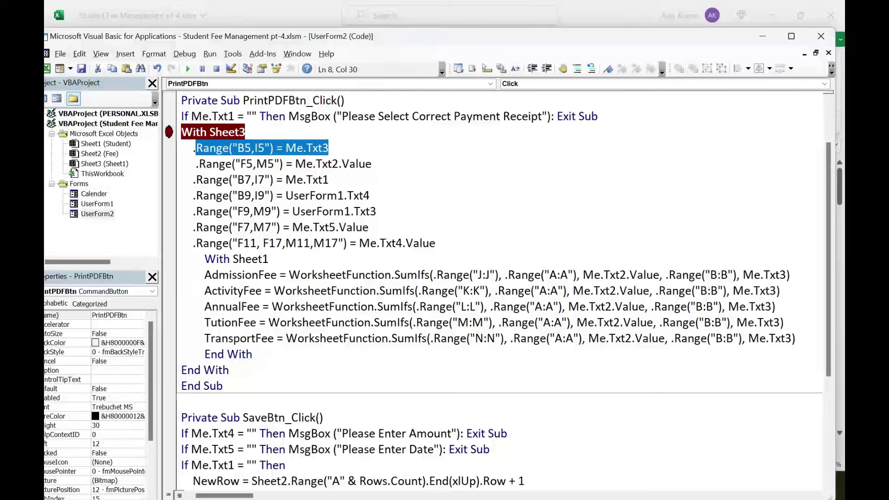
mouse_move(265, 322)
mouse_down()
mouse_move(199, 276)
mouse_move(277, 341)
mouse_up()
key(Tab)
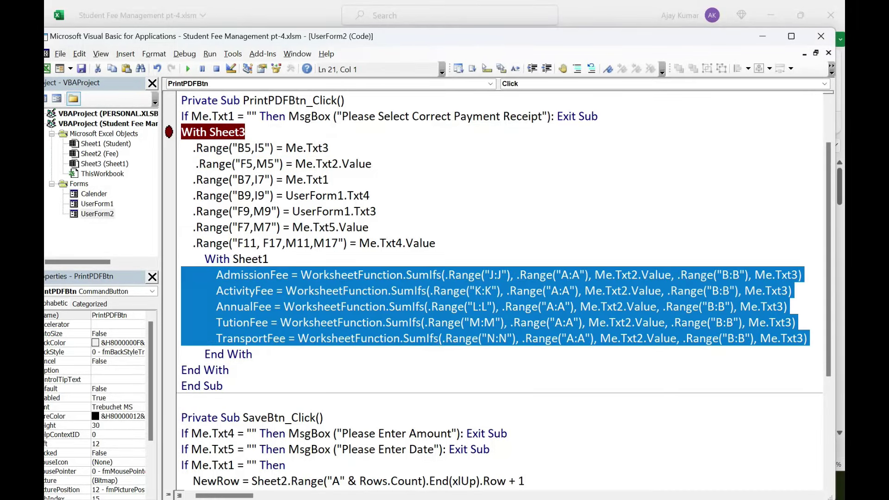
- Save the workbook and run UserForm1 to relaunch the Student Fee Management form
key(End)
key(ctrl+s)
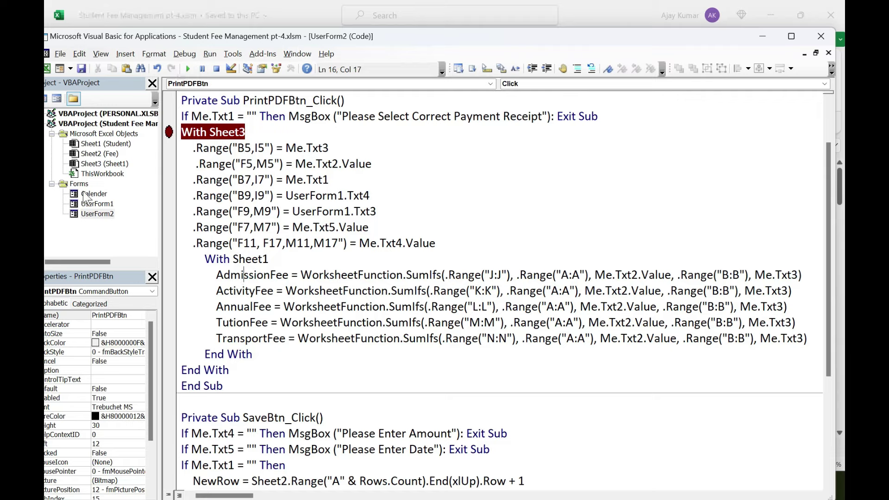
double_click(92, 204)
key(F5)
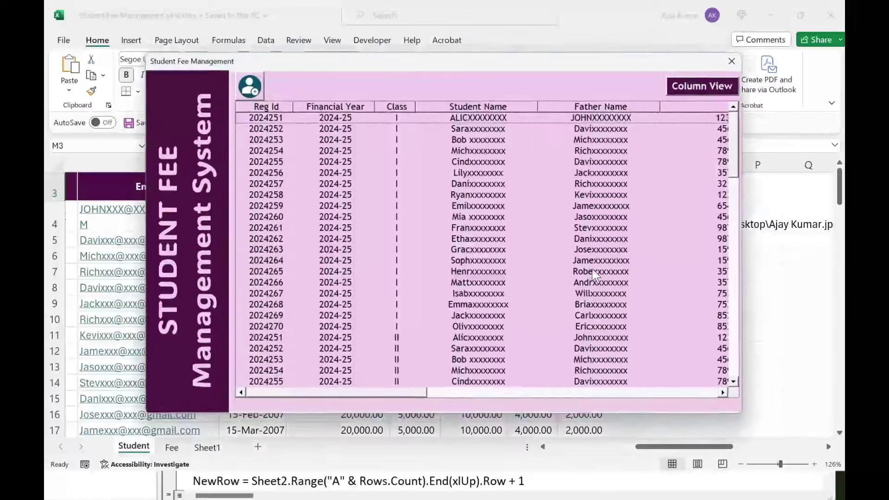
- Print the receipt for the first student's 01-Oct-2024 payment to test the updated code
double_click(396, 116)
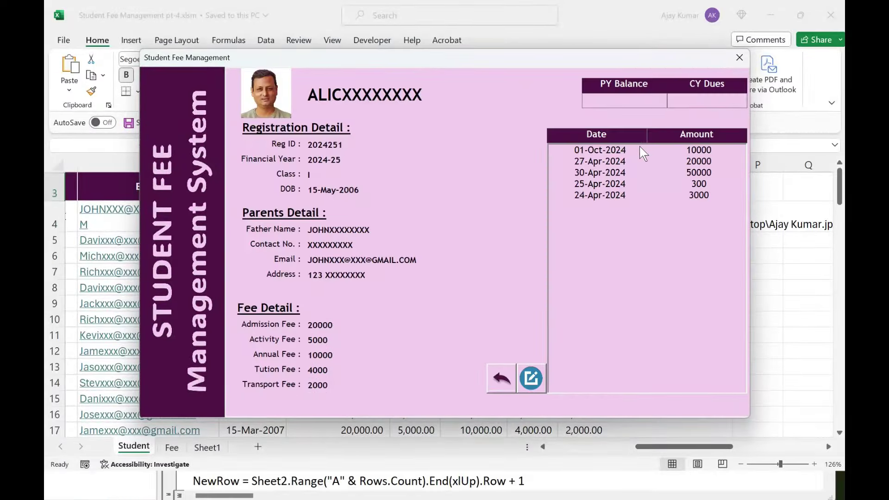
double_click(639, 149)
click(384, 347)
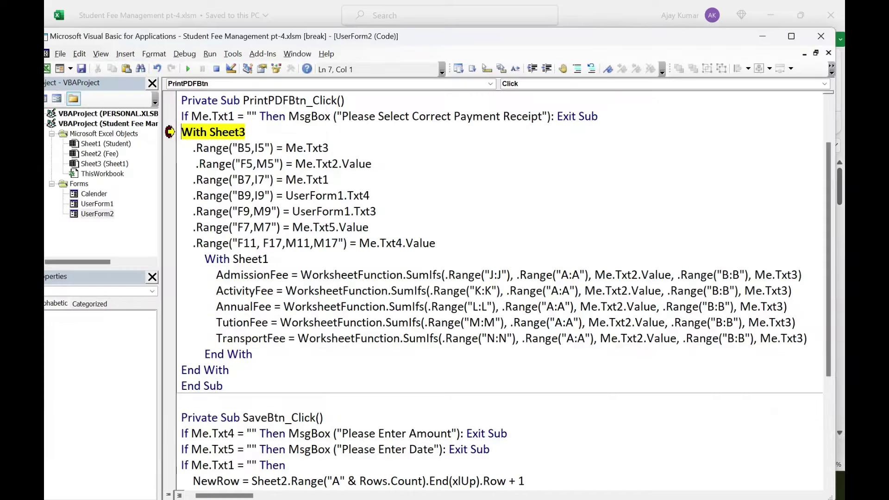
- Step through the fee totals (ActivityFee 25000), then continue the macro back to the Student sheet
key(F8)
key(F8)
key(F8)
key(F8)
key(F8)
key(F8)
key(F8)
key(F8)
key(F8)
key(F8)
key(F8)
key(F8)
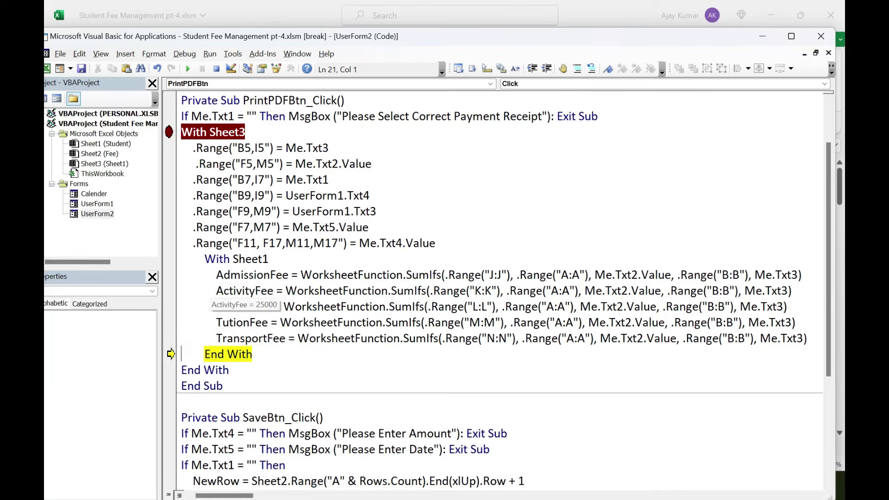
key(F5)
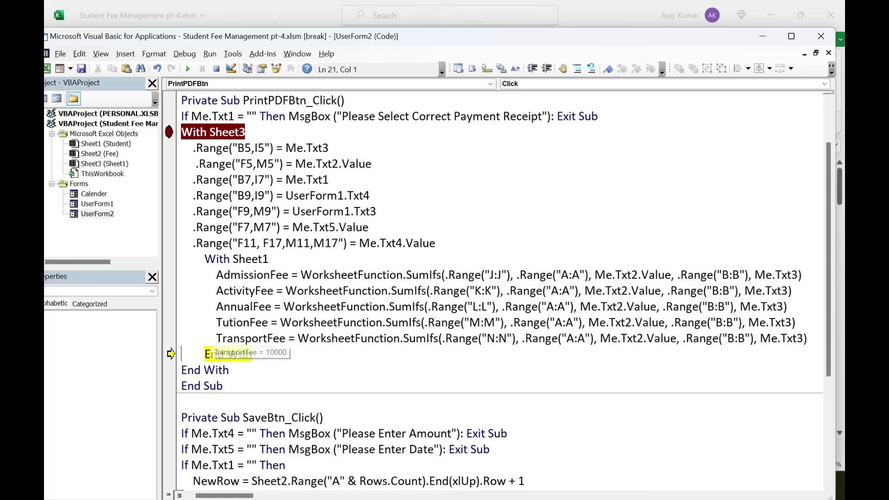
key(F5)
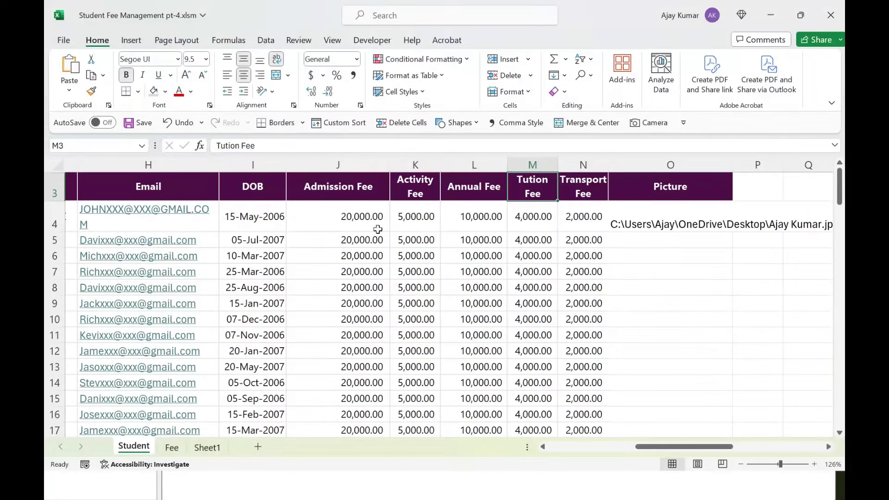
- Copy Reg Id 2024251 and use Find to locate its repeated rows
click(348, 217)
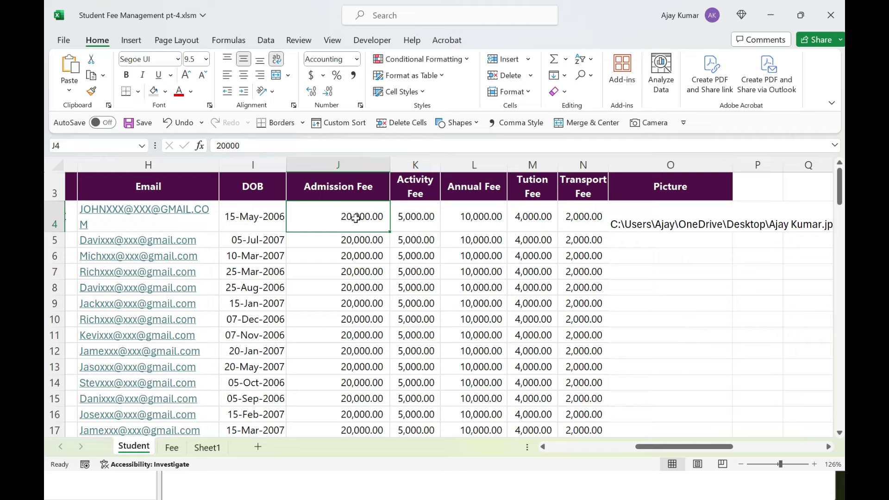
scroll(308, 293, left, 5)
click(100, 216)
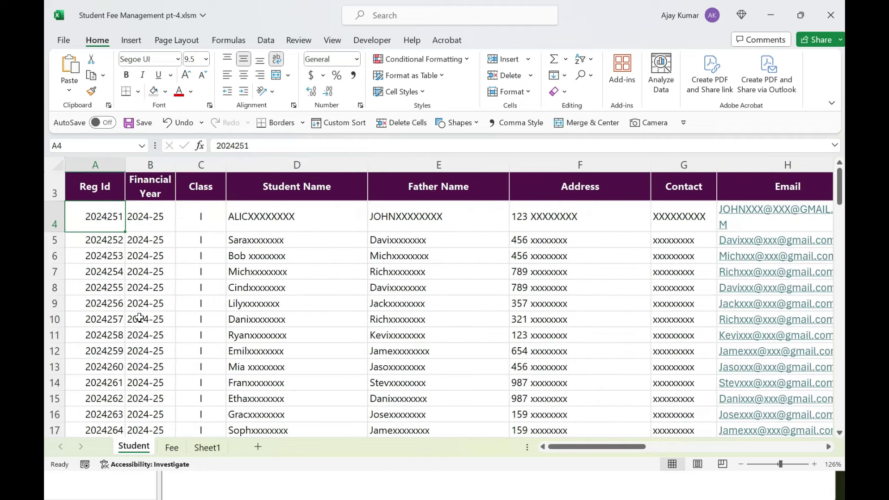
key(ctrl+c)
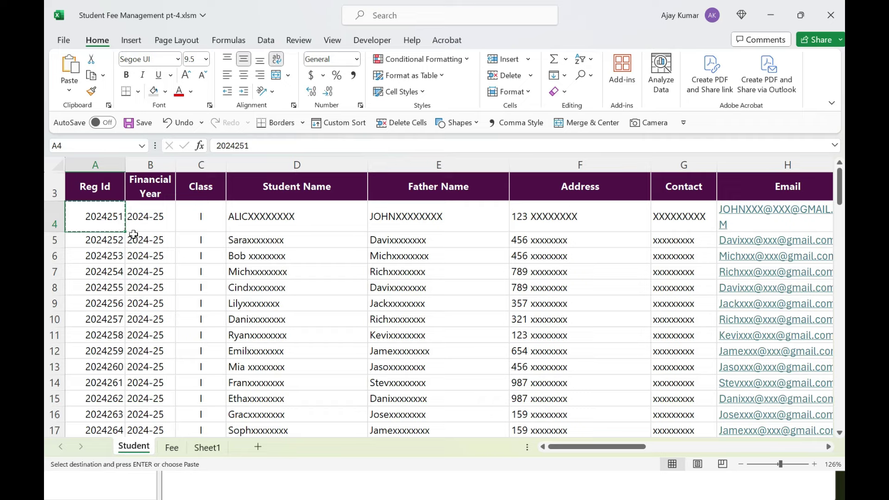
key(ctrl+f)
key(Return)
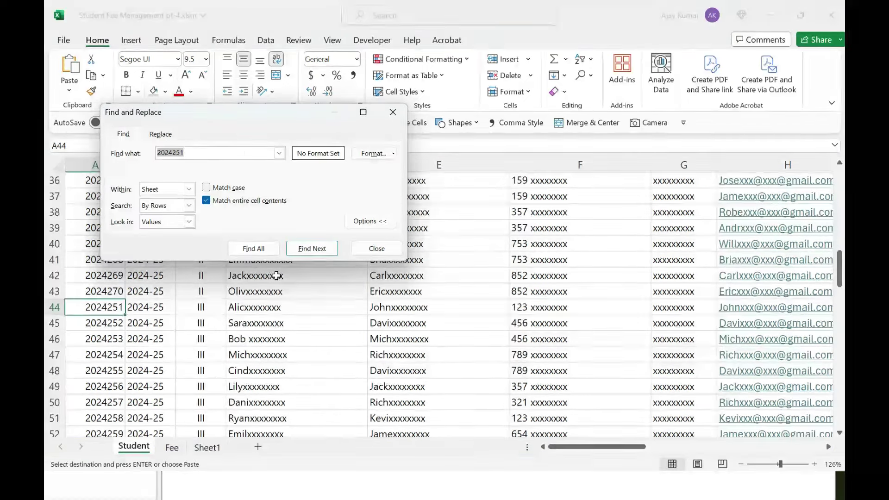
key(Return)
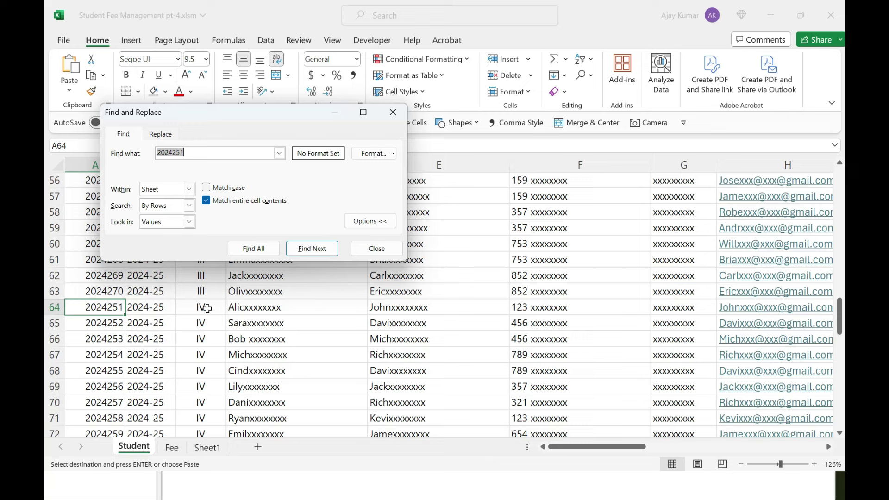
click(376, 248)
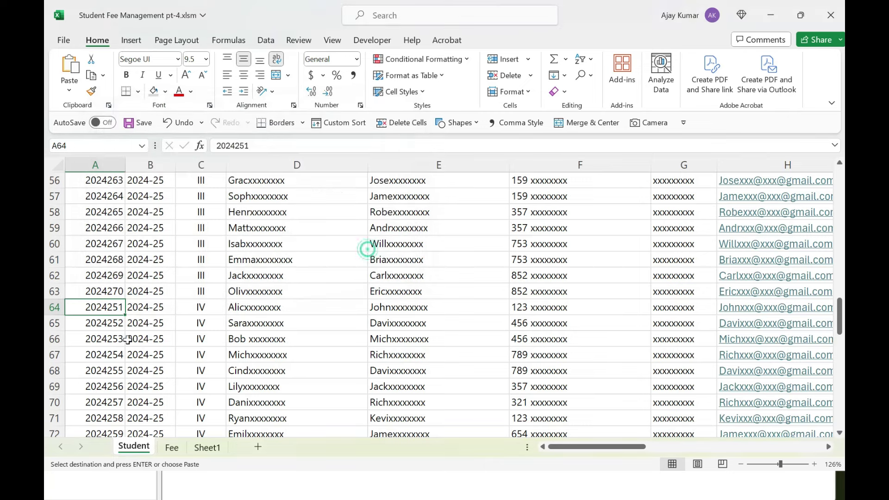
- Select the class I Financial Year cells from B4 down to B23
click(152, 313)
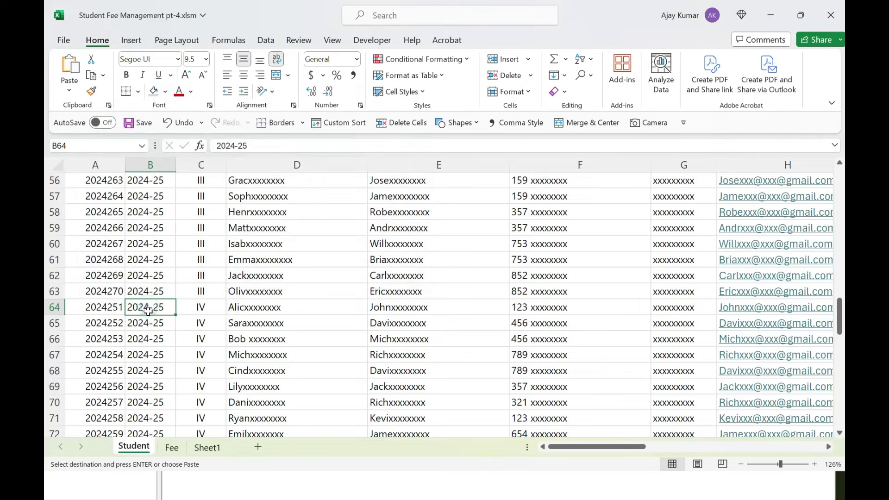
scroll(148, 311, up, 11)
scroll(148, 311, up, 7)
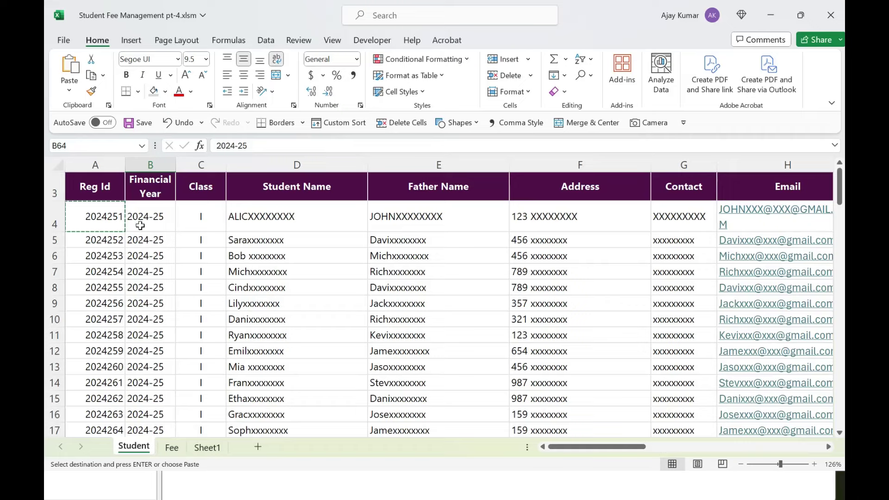
click(155, 223)
drag(155, 222, 167, 367)
scroll(167, 367, down, 1)
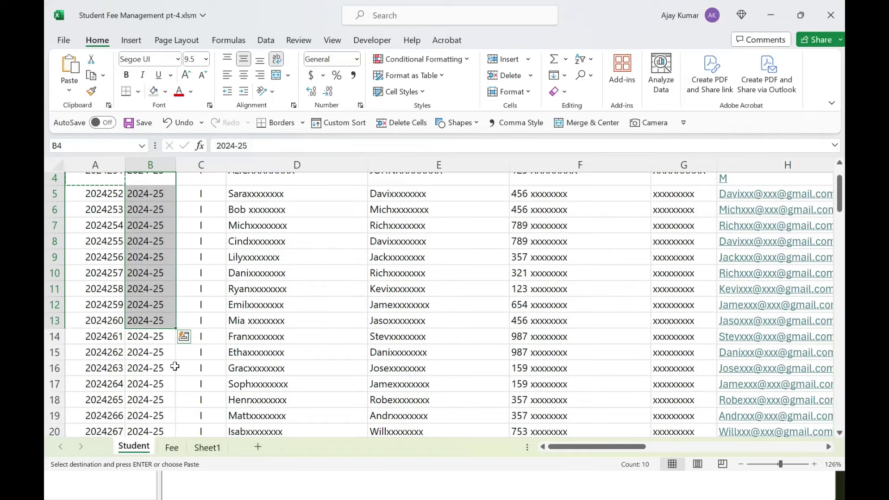
scroll(167, 367, down, 3)
shift+click(147, 341)
key(ctrl+v)
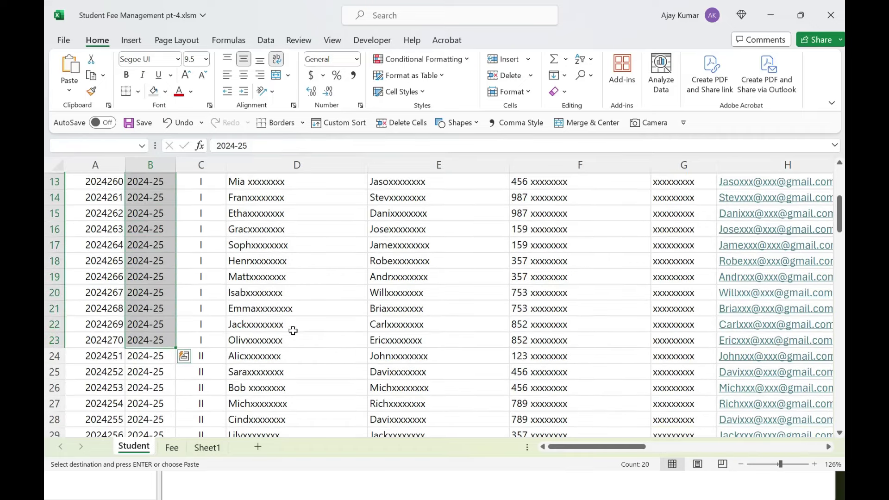
- Change the first class II Financial Year, B24, to 2025-26
scroll(297, 329, down, 1)
scroll(297, 329, down, 2)
click(144, 263)
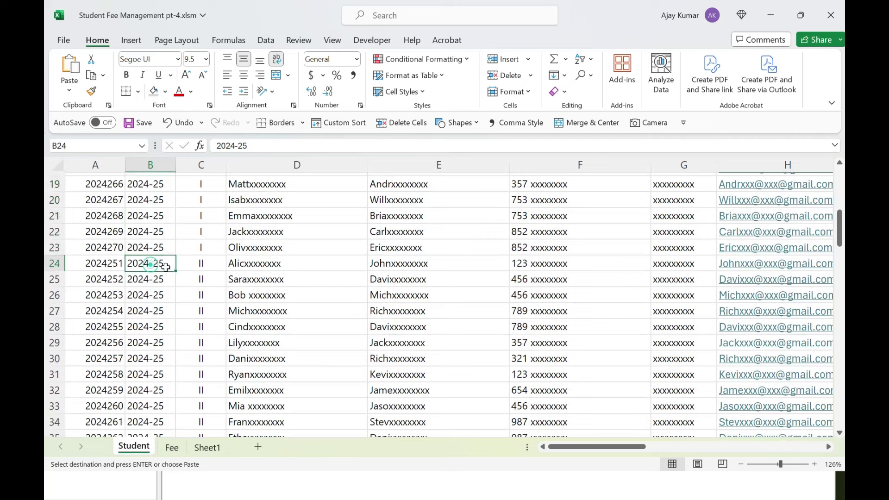
double_click(145, 263)
key(BackSpace)
text(5)
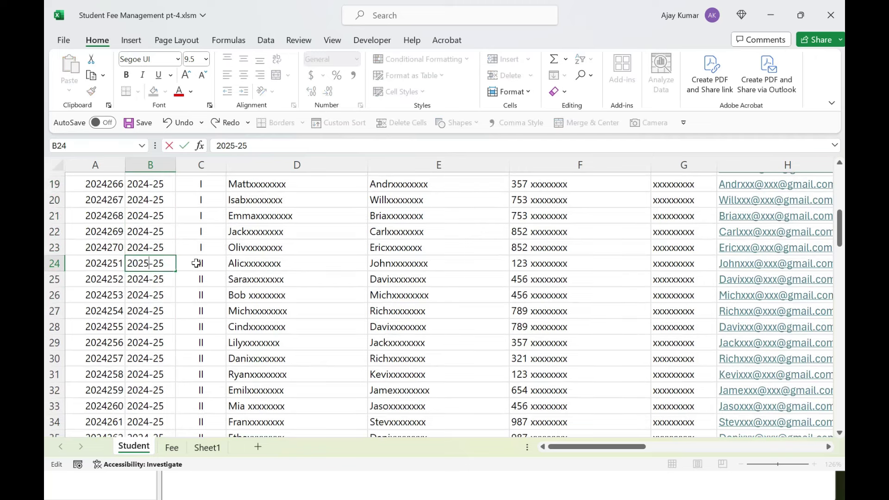
text(6)
key(Return)
key(Up)
key(F2)
key(BackSpace)
key(BackSpace)
key(Return)
key(Up)
key(F2)
text(6)
key(Return)
key(Up)
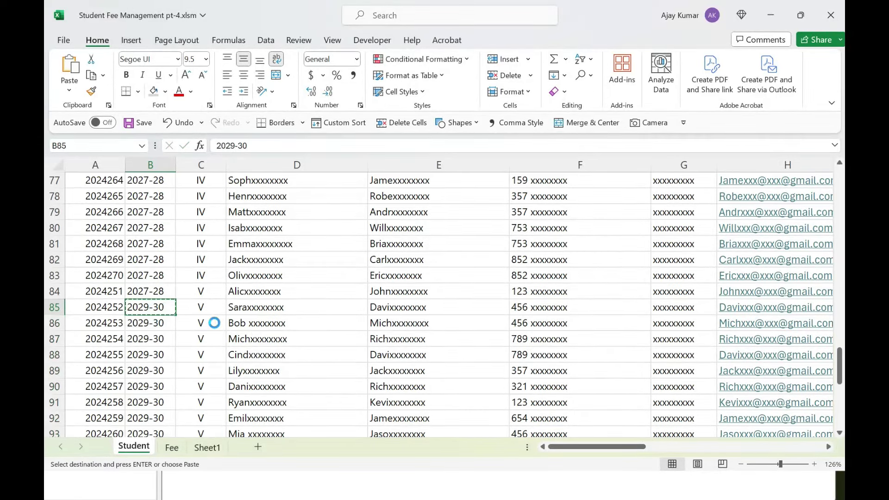
- Save the workbook and return to the Visual Basic editor with Alt+F11
key(ctrl+s)
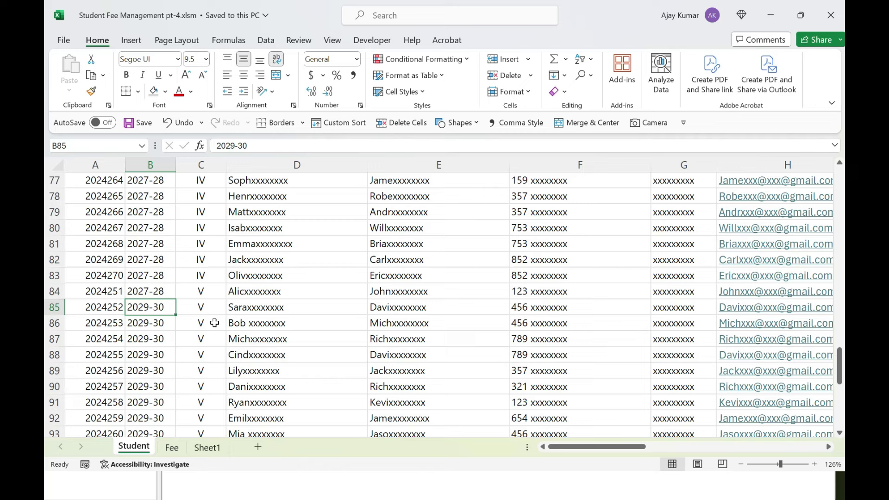
scroll(228, 282, up, 19)
scroll(229, 282, up, 6)
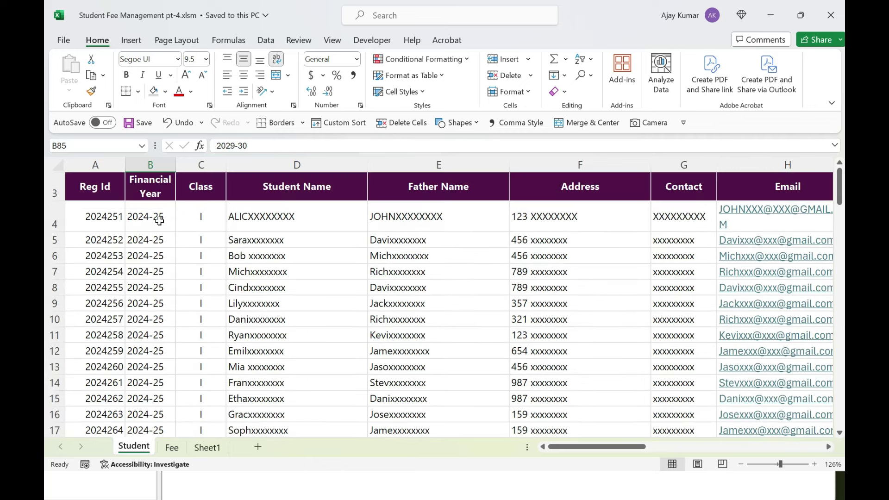
click(159, 221)
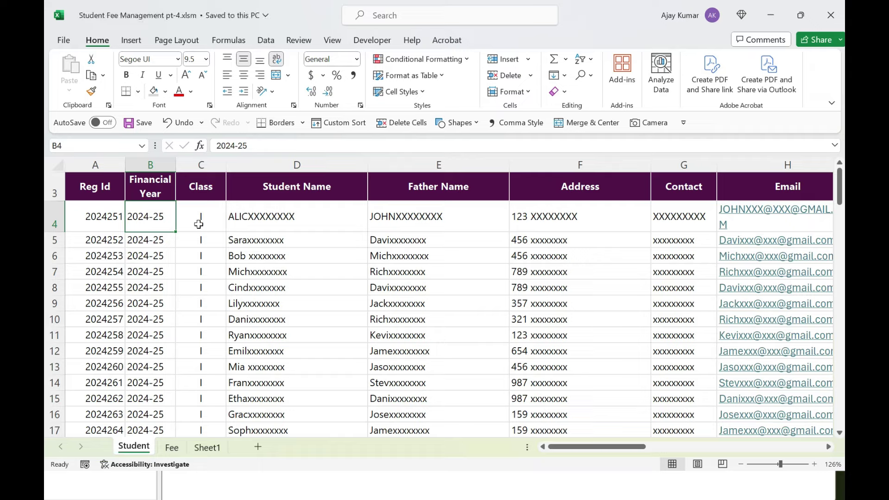
key(alt+F11)
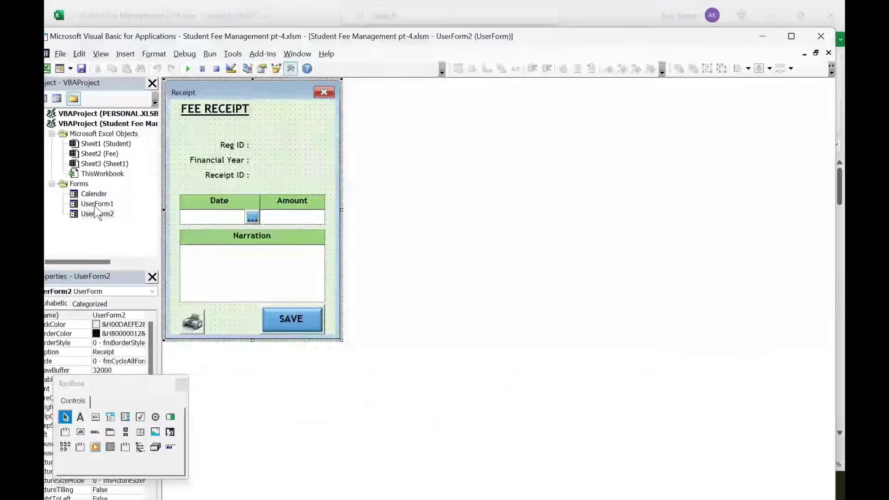
- Print the first student's 30-Apr-2024 receipt and step through to check ActivityFee is now 5000
double_click(97, 204)
click(188, 69)
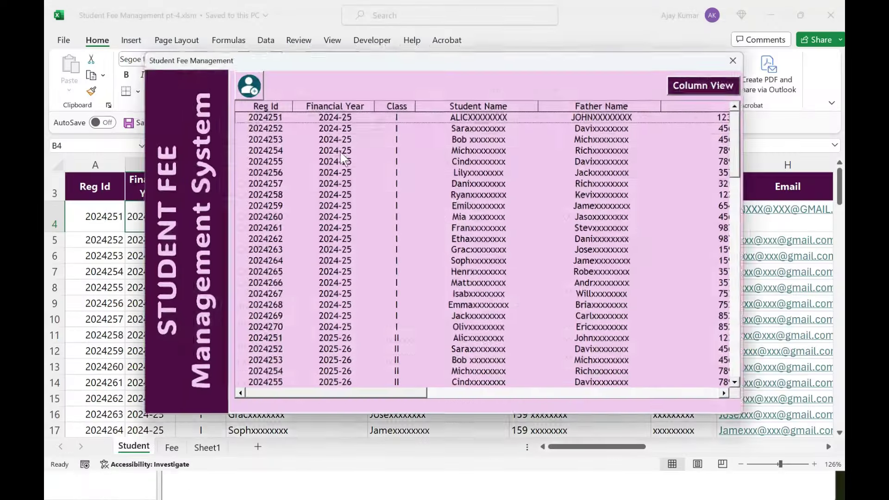
double_click(342, 115)
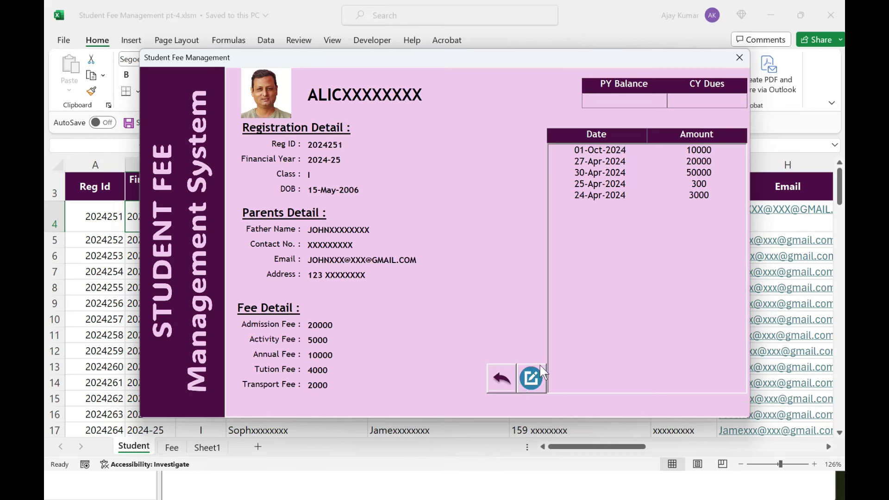
double_click(606, 173)
click(399, 350)
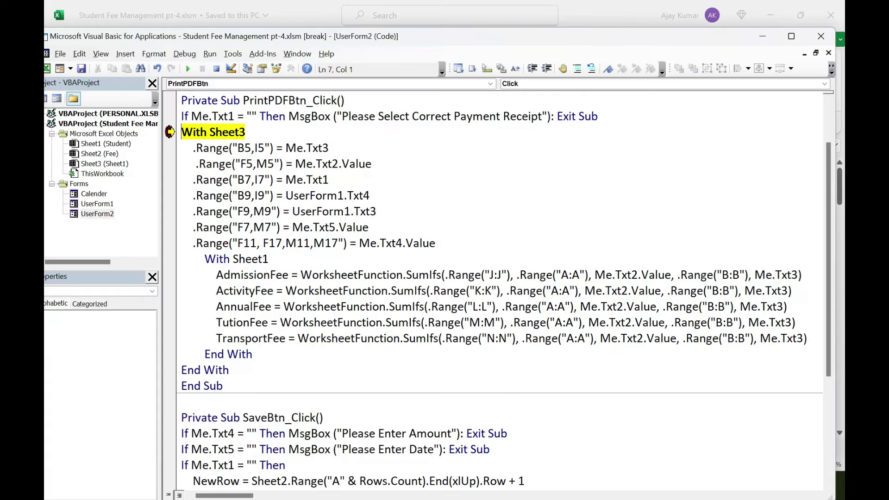
key(F8)
key(F8)
key(F8)
key(F8)
key(F8)
key(F8)
key(F8)
key(F8)
key(F8)
key(F8)
key(F8)
key(F8)
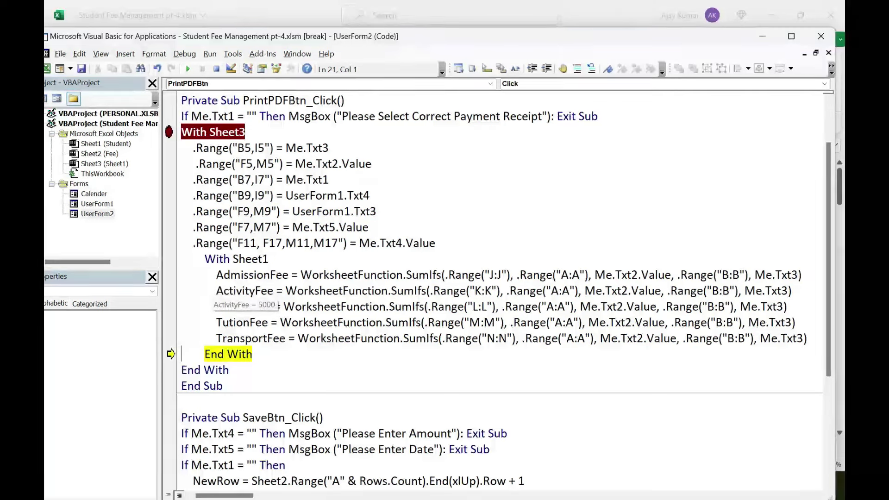
click(237, 307)
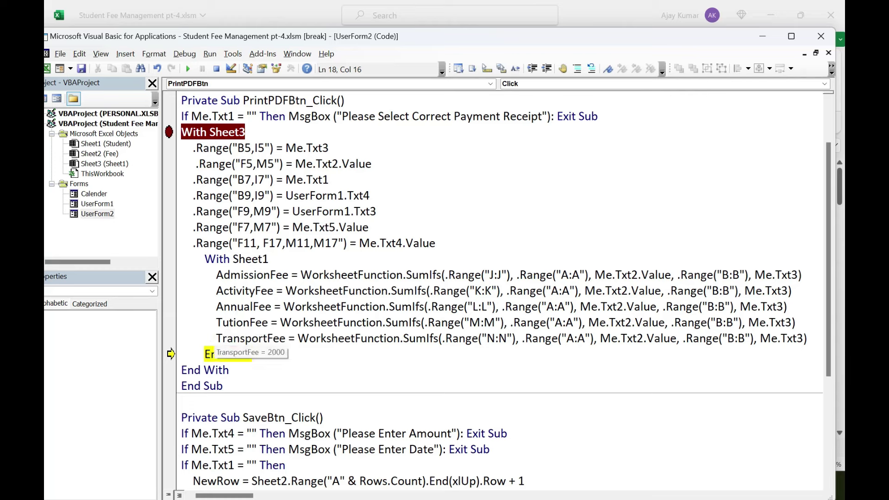
- Reset the run and add a blank line after the inner End With in PrintPDFBtn_Click
click(217, 70)
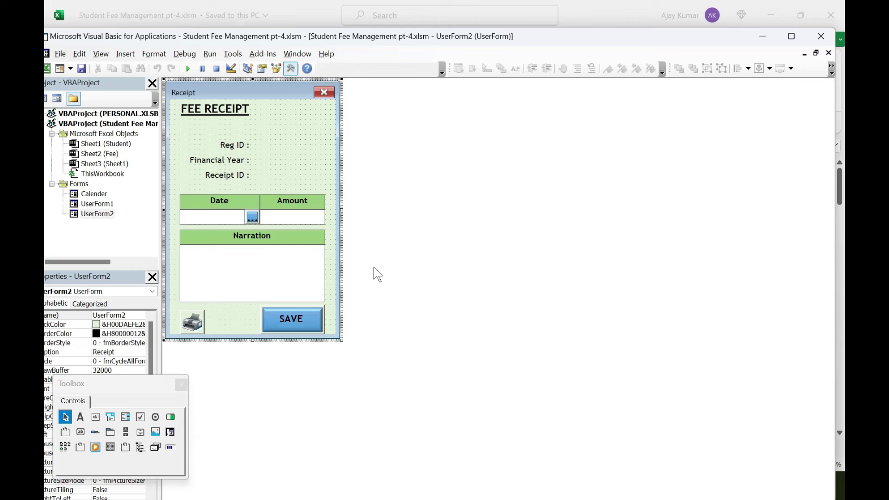
double_click(192, 321)
click(252, 354)
key(Return)
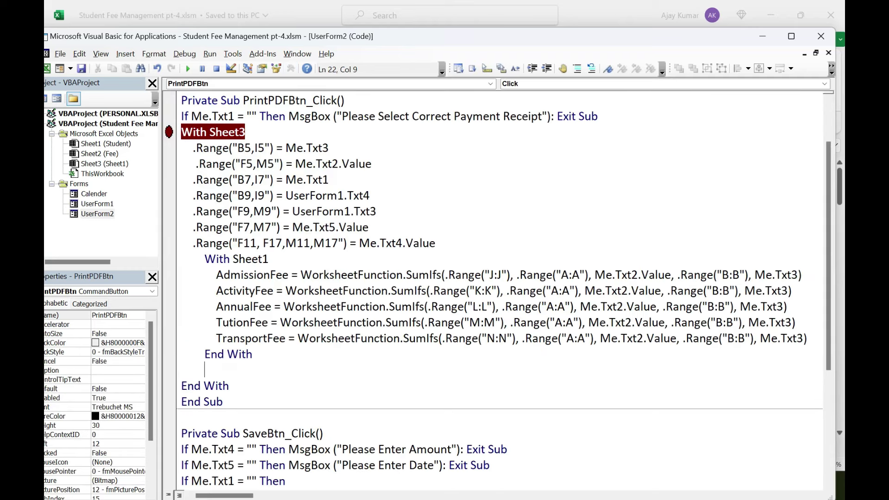
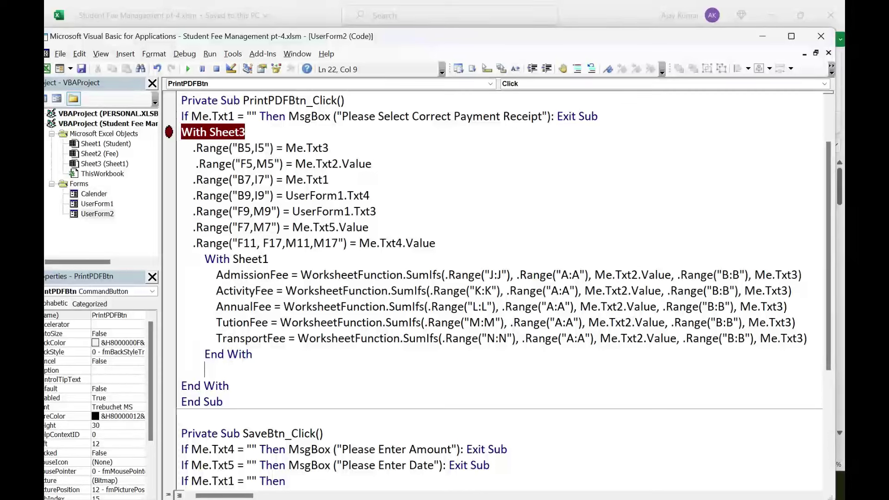
- Begin an EndDt = line after End With, checking the receipt form to find the amount box
text(Do Until)
key(BackSpace)
key(BackSpace)
key(BackSpace)
key(BackSpace)
key(BackSpace)
key(BackSpace)
text(EndDt =)
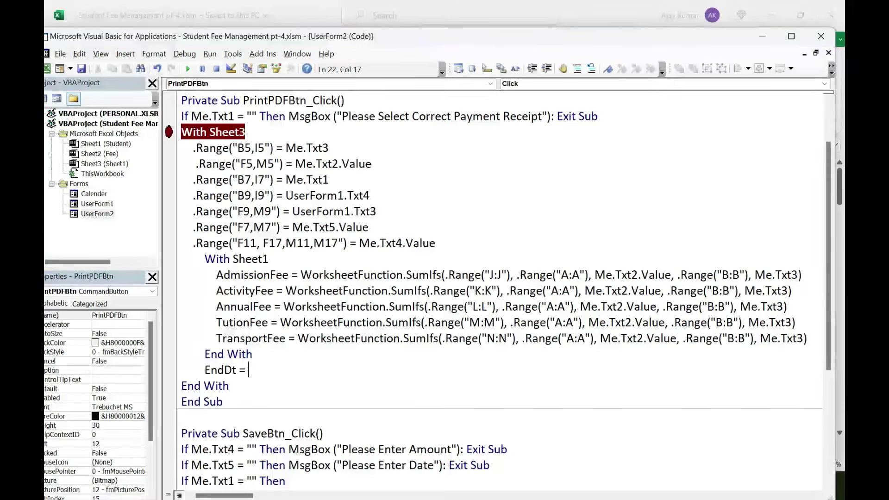
double_click(84, 203)
double_click(97, 214)
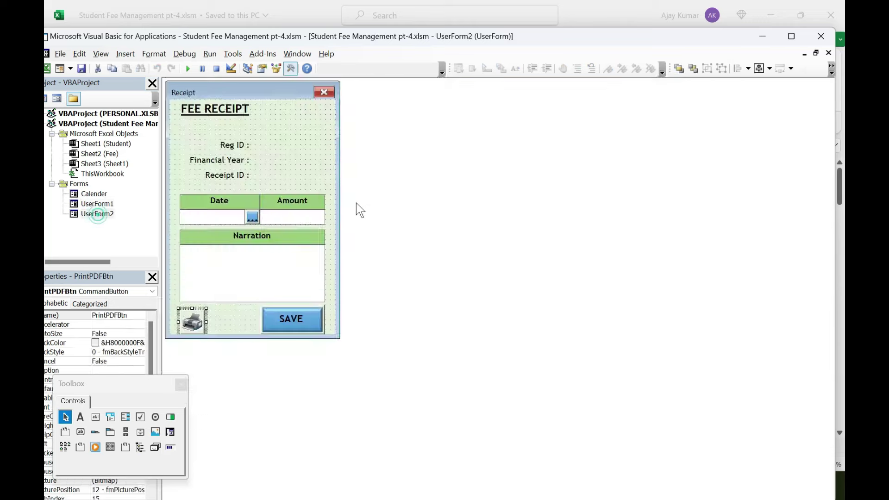
click(292, 216)
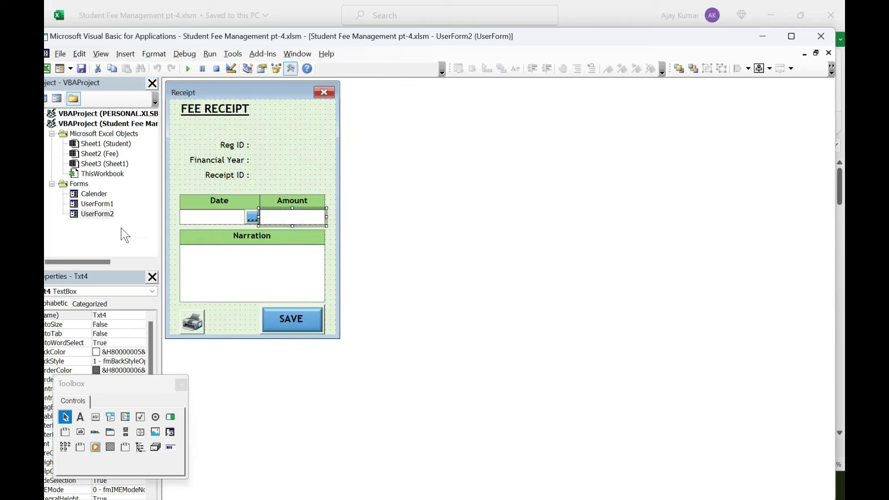
double_click(192, 322)
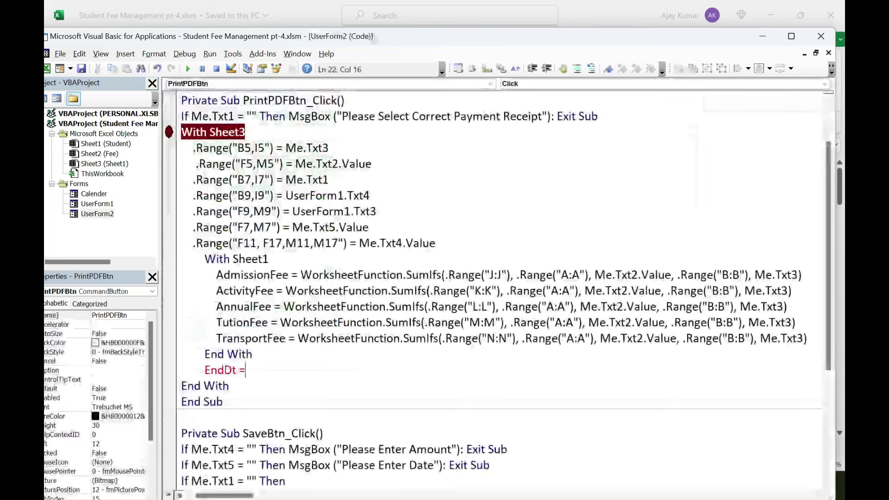
- Complete the line as EndDt = CDate(Me.Txt4.Value)
text(me.txt)
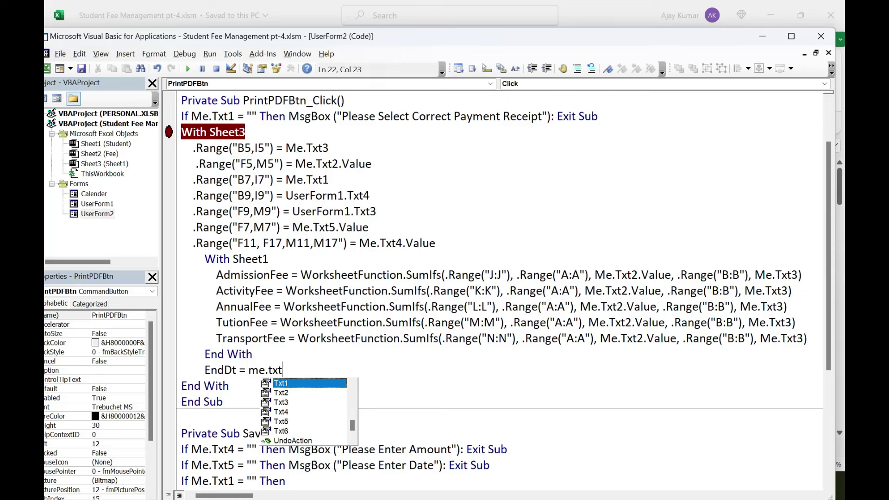
text(4.value)
key(Tab)
key(ctrl+Left)
key(ctrl+Left)
key(ctrl+Left)
key(ctrl+Left)
text(CDate()
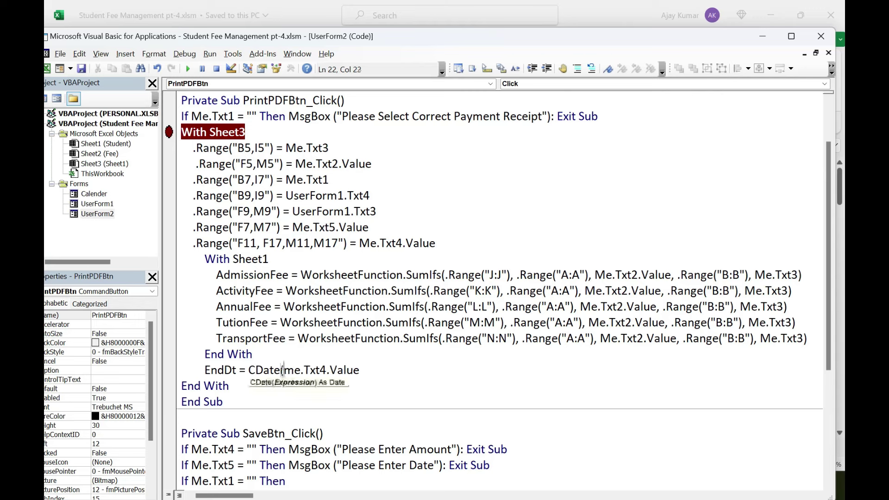
key(End)
text())
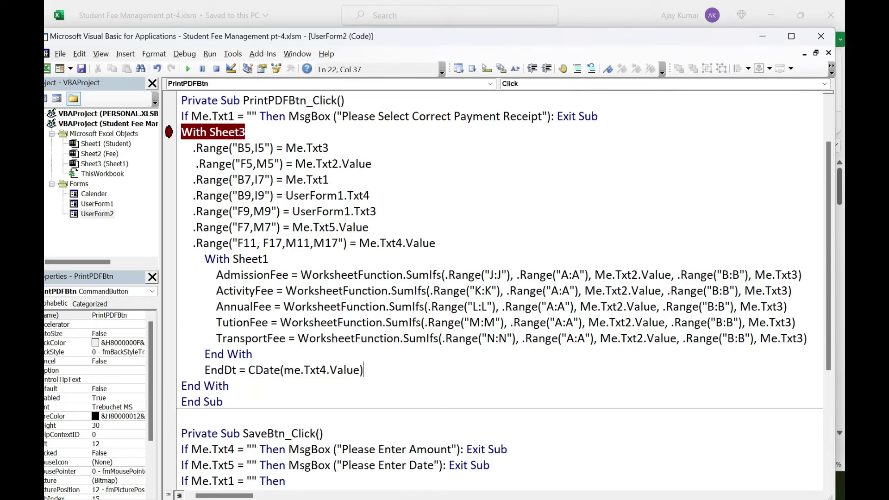
key(Return)
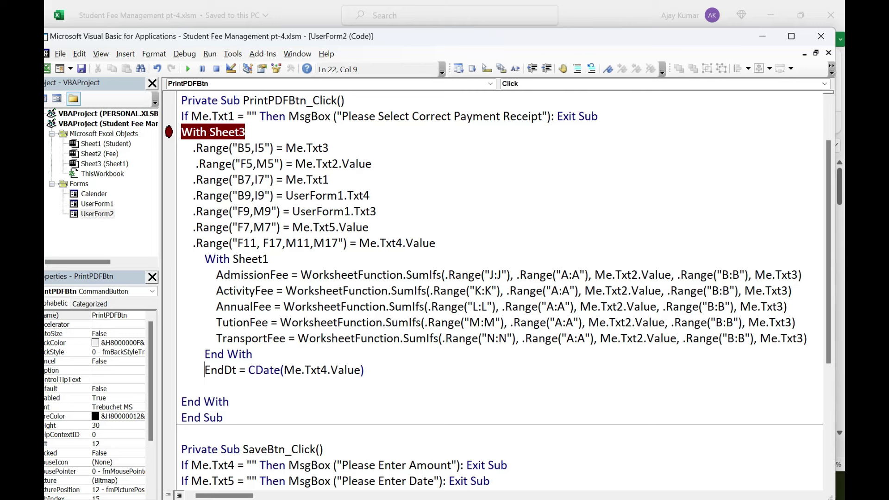
- Insert a line above it beginning StDt = CDate("01/04/
key(Up)
key(Return)
key(Up)
text(StDt = )
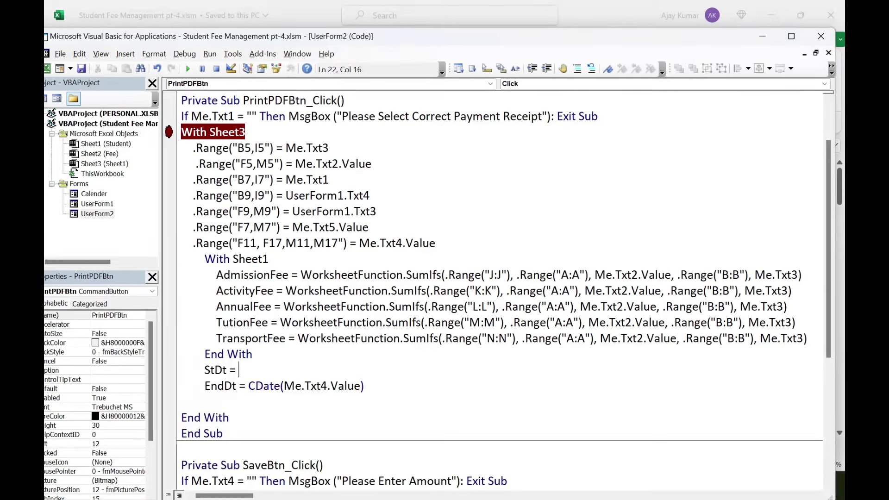
text(Cdate)
text(("01/04)
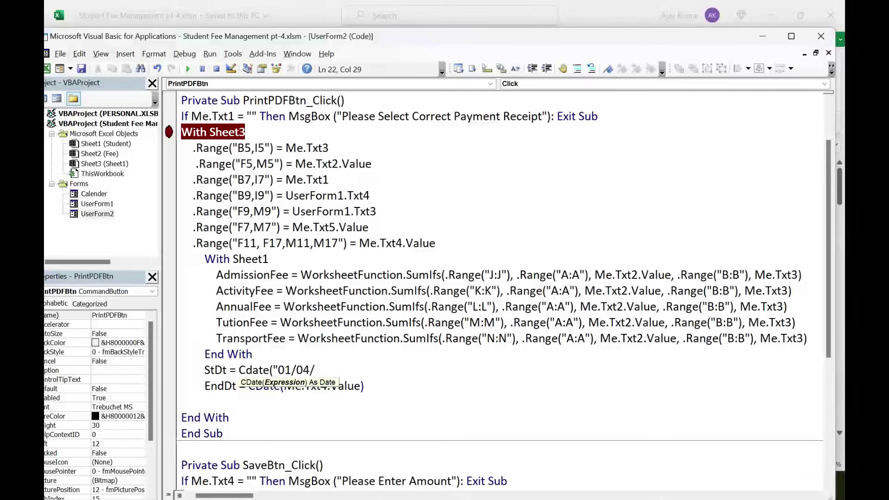
text(/)
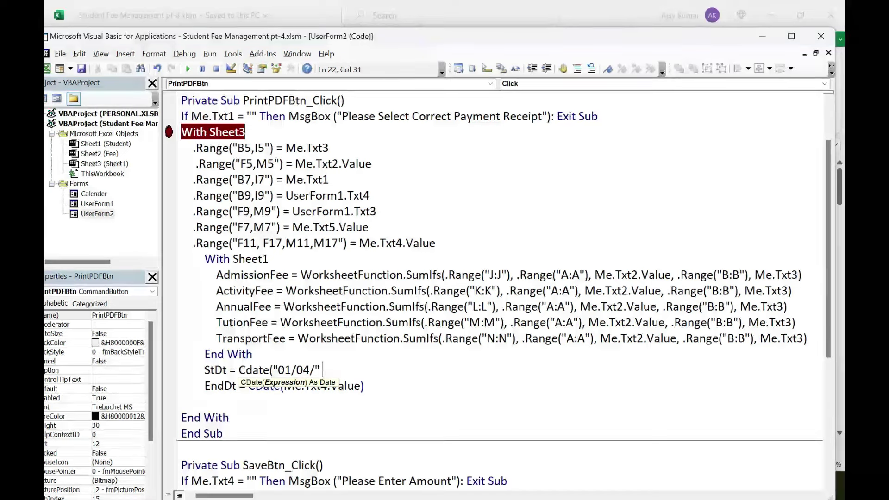
- After checking the form fields, continue StDt as CDate("01/04/" & Left(Me.Txt3, 4)
key(ctrl+Tab)
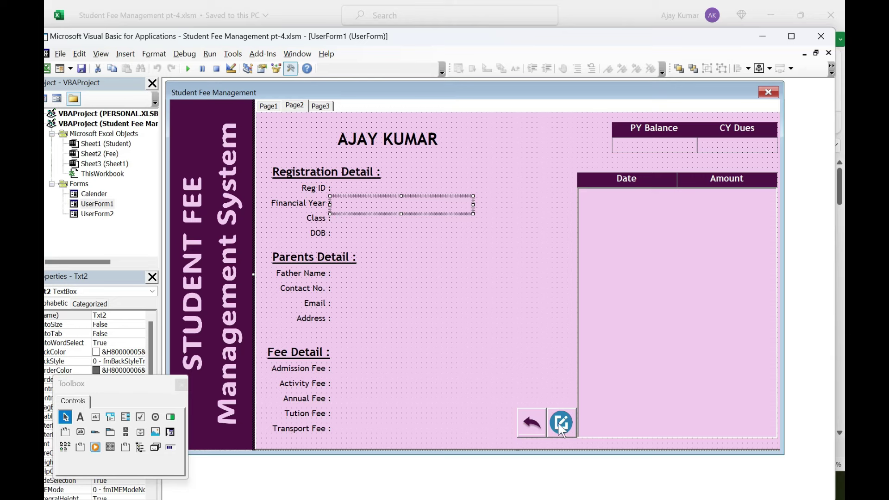
click(95, 214)
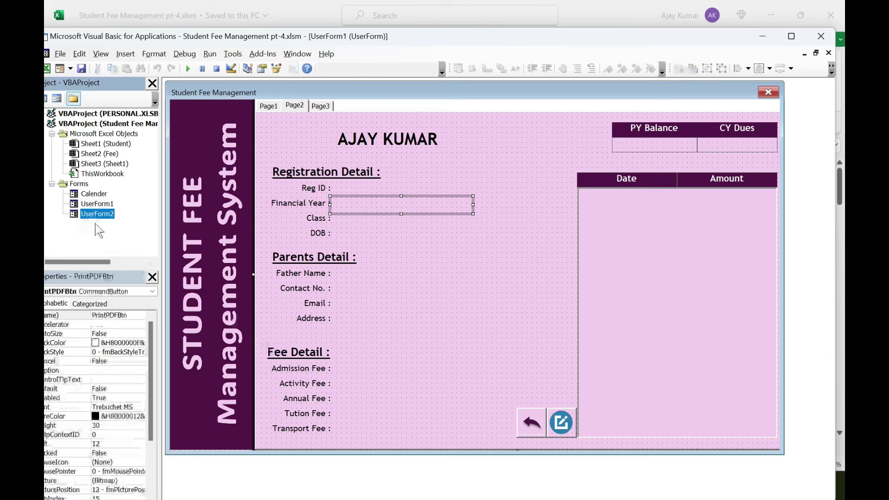
key(F7)
text(Left(me.)
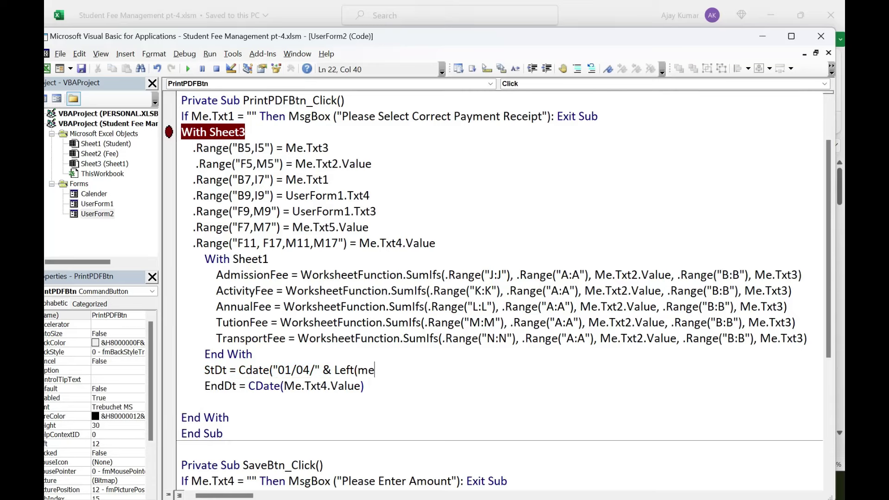
text(txt)
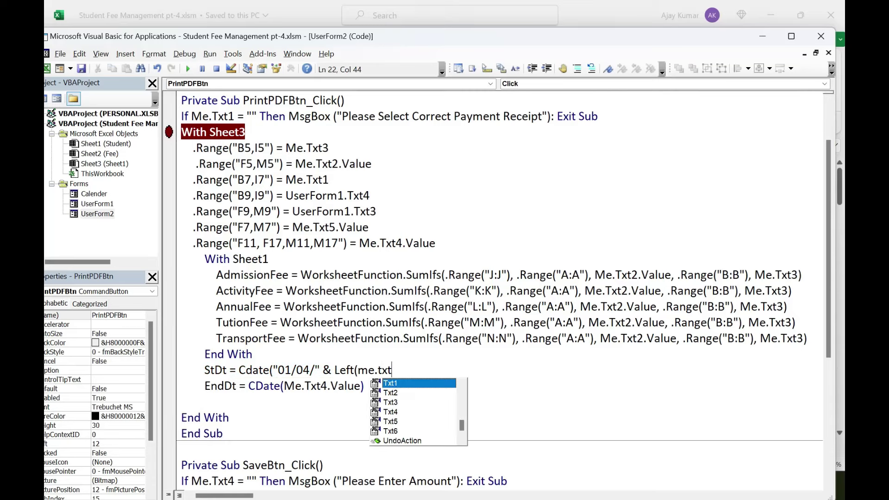
text(2)
key(BackSpace)
text(3.value)
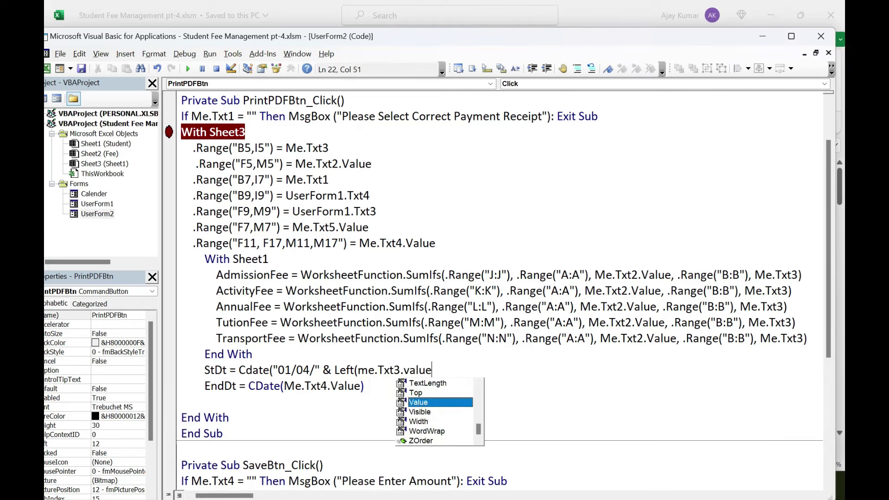
key(BackSpace)
key(BackSpace)
key(BackSpace)
key(BackSpace)
key(BackSpace)
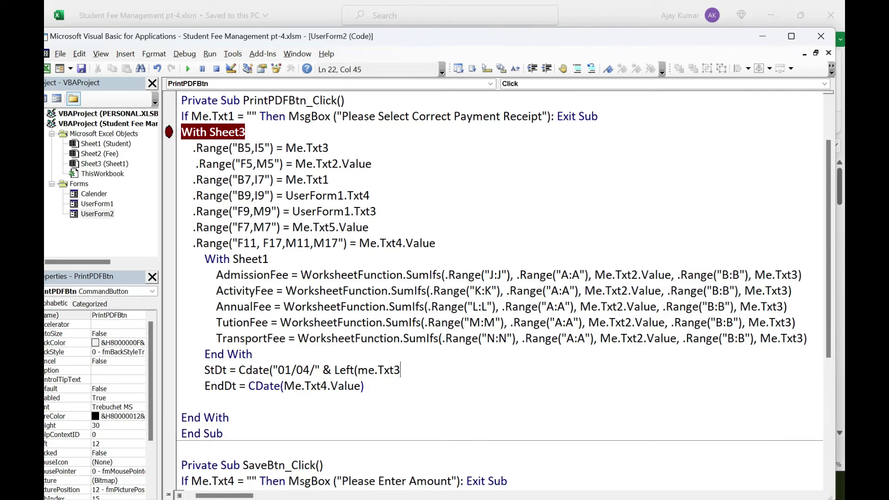
text(,4))
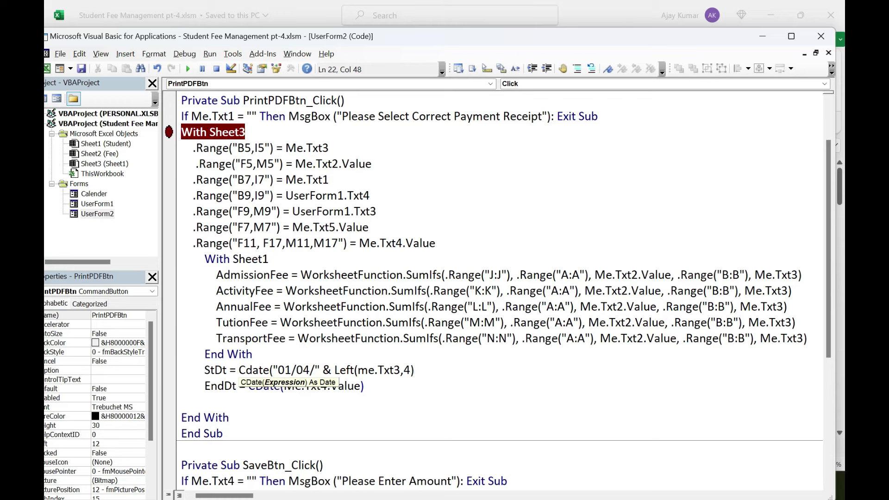
text())
- Set a breakpoint on the StDt line, run the form, print the first payment's receipt and step with F8
click(168, 369)
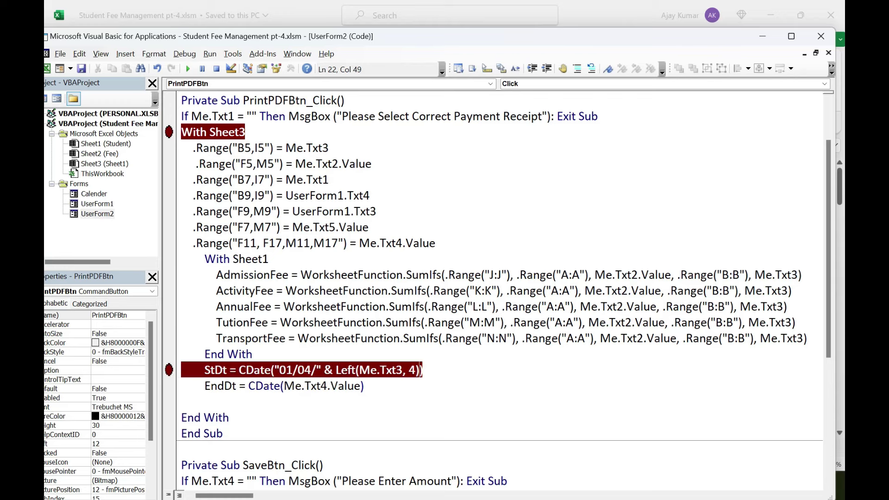
click(98, 213)
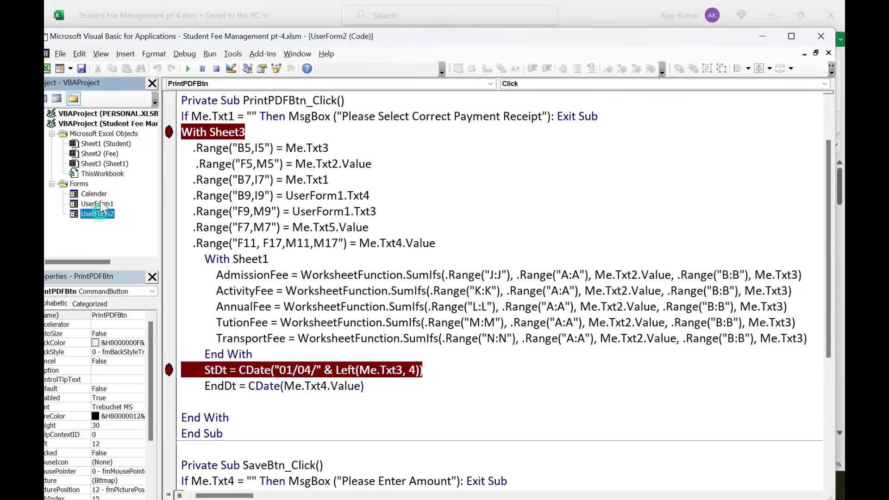
double_click(99, 212)
click(188, 69)
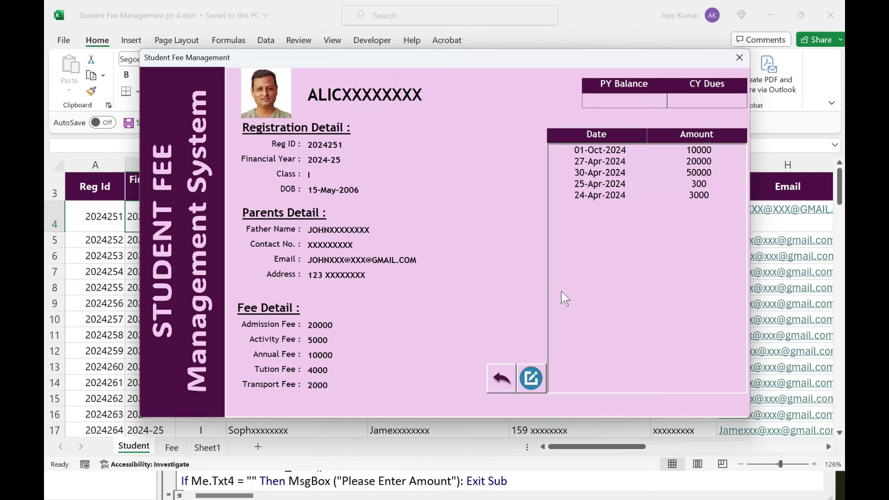
double_click(602, 150)
click(376, 351)
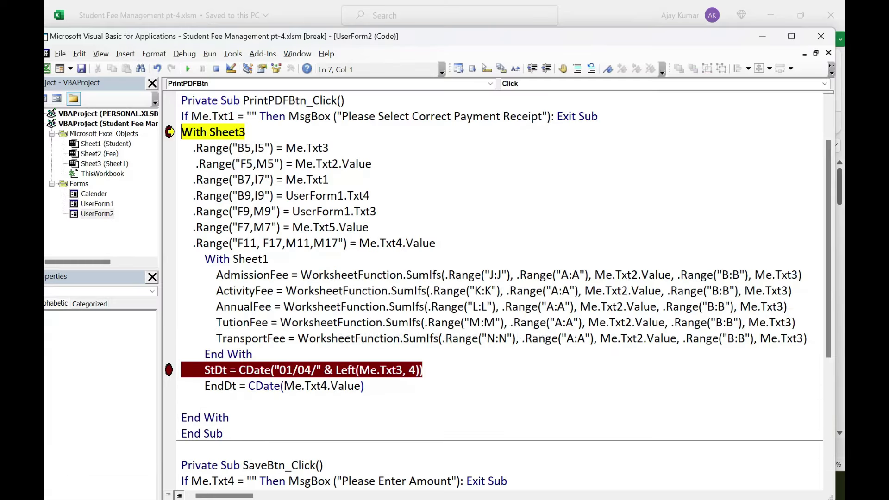
key(F8)
key(F8)
key(F8)
key(F8)
key(F8)
key(F8)
key(F8)
key(F8)
key(F8)
key(F8)
key(F8)
key(F8)
key(F8)
key(F8)
key(F8)
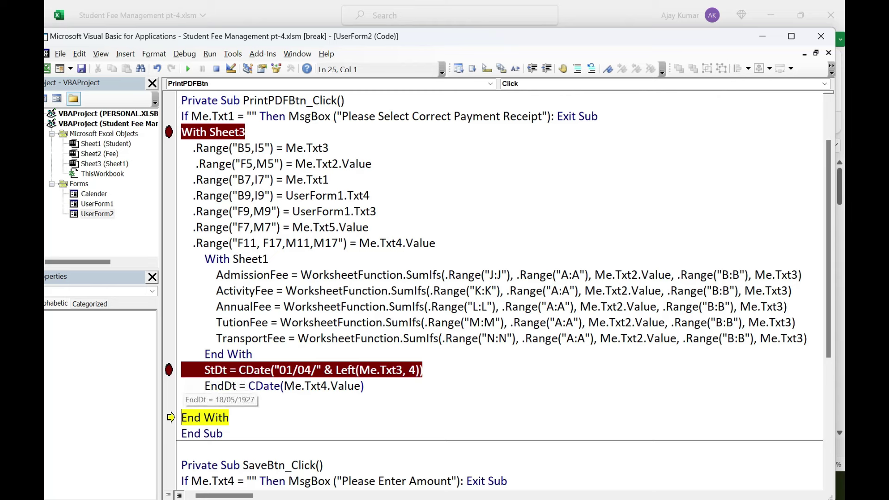
- Compare values against the Excel receipt form, switch EndDt to Me.Txt3 and rerun from that line
key(alt+Tab)
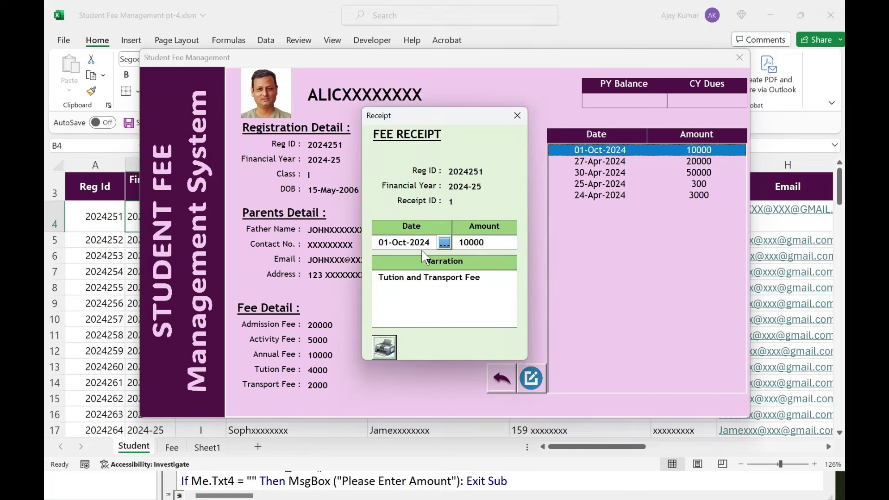
key(alt+Tab)
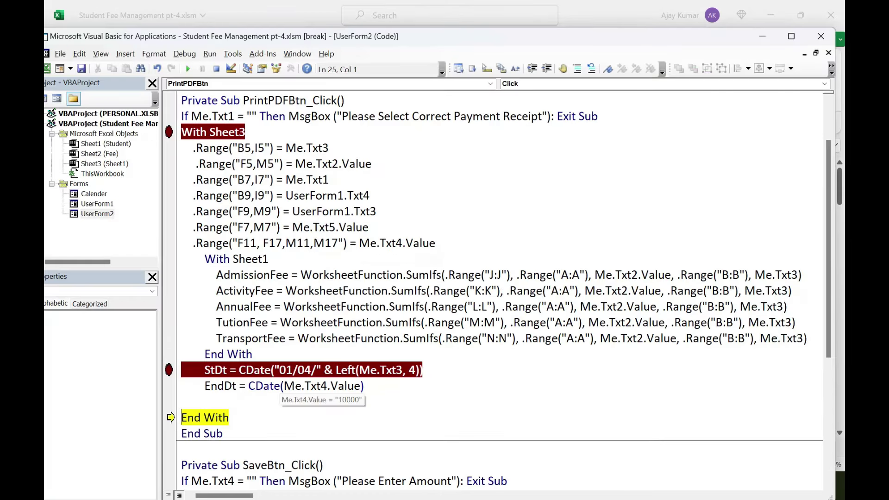
key(alt+Tab)
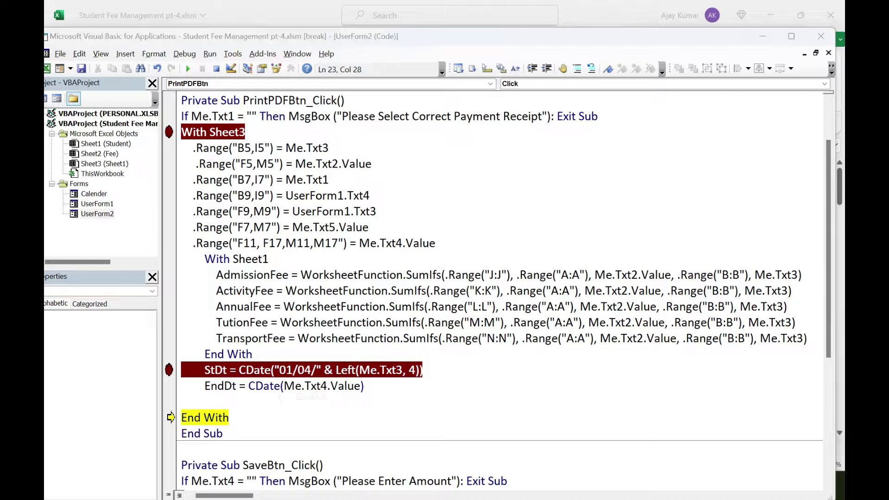
key(alt+Tab)
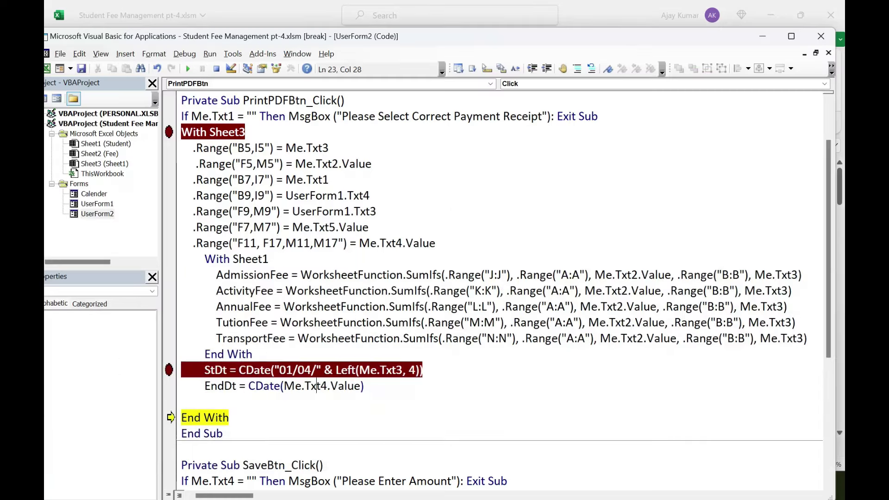
text(3)
drag(171, 416, 171, 385)
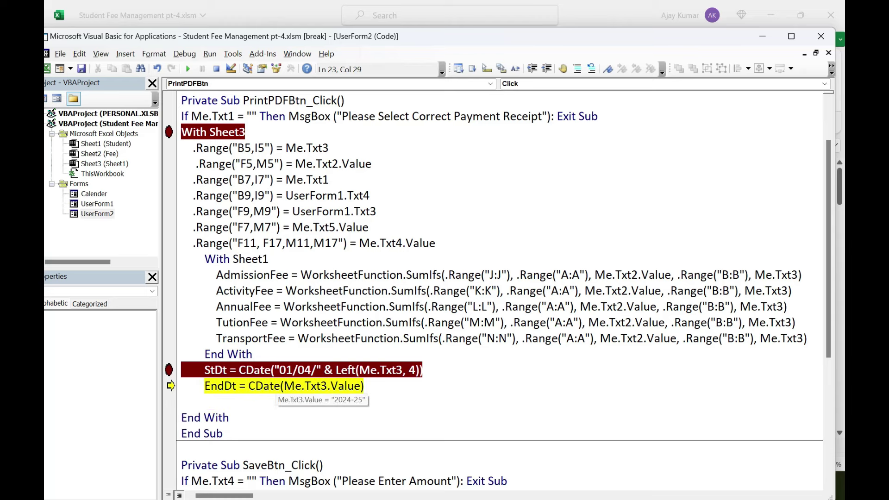
- Change EndDt to read Me.Txt5, the receipt's date box, and save the workbook
double_click(94, 214)
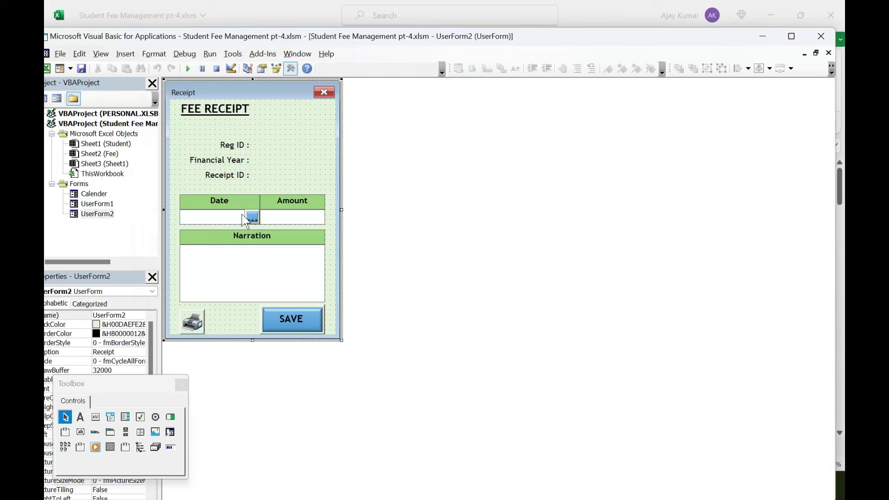
click(218, 215)
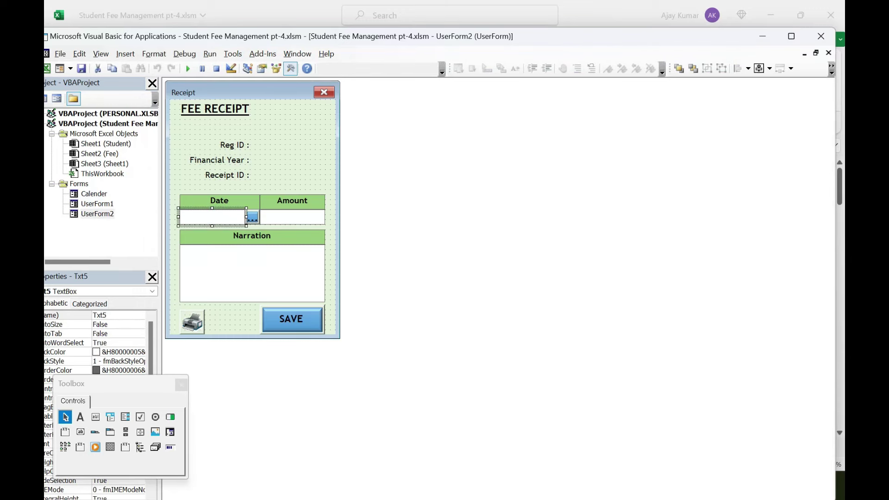
double_click(189, 323)
drag(320, 386, 327, 385)
text(5)
key(ctrl+s)
- Run the form, print the 01-Oct-2024 receipt and step past EndDt to confirm 01/10/2024
double_click(106, 204)
key(F5)
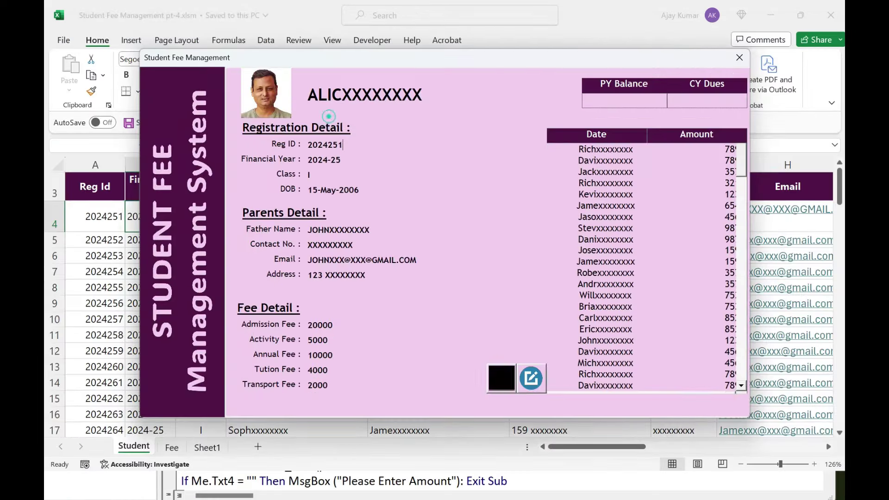
double_click(600, 151)
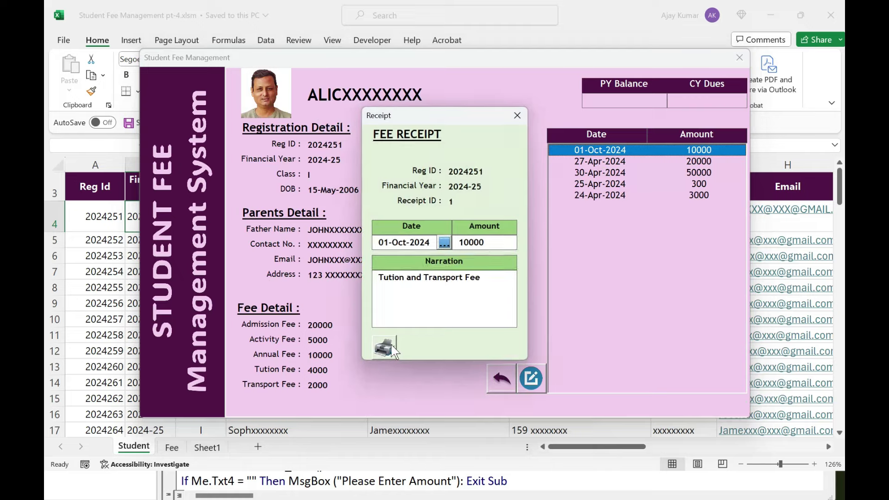
click(391, 350)
key(F5)
key(F8)
key(F8)
mouse_move(220, 386)
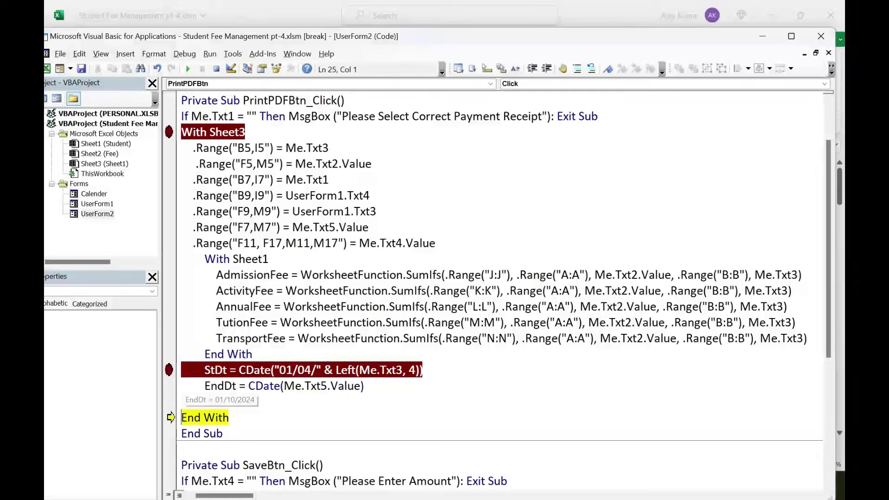
drag(212, 323, 373, 338)
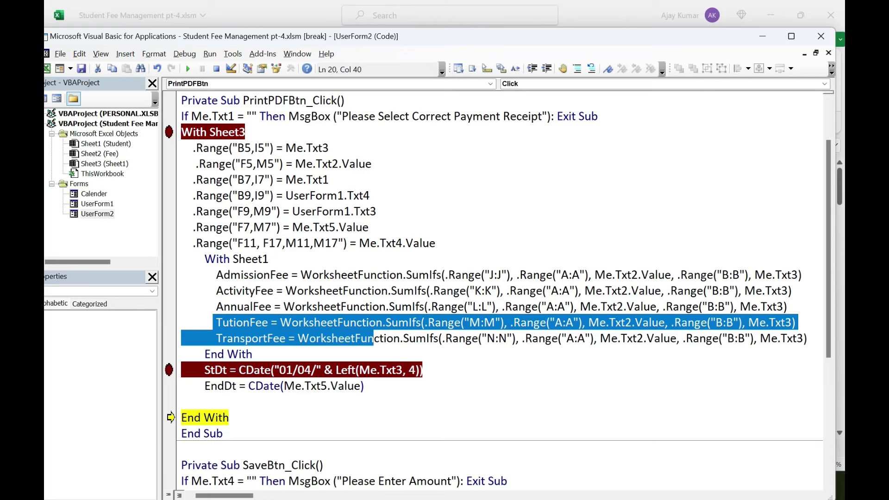
- Add a Do Until StDt > EndDt ... Loop block containing MnthNo = MnthNo + 1
click(205, 401)
scroll(500, 287, down, 4)
text(Do )
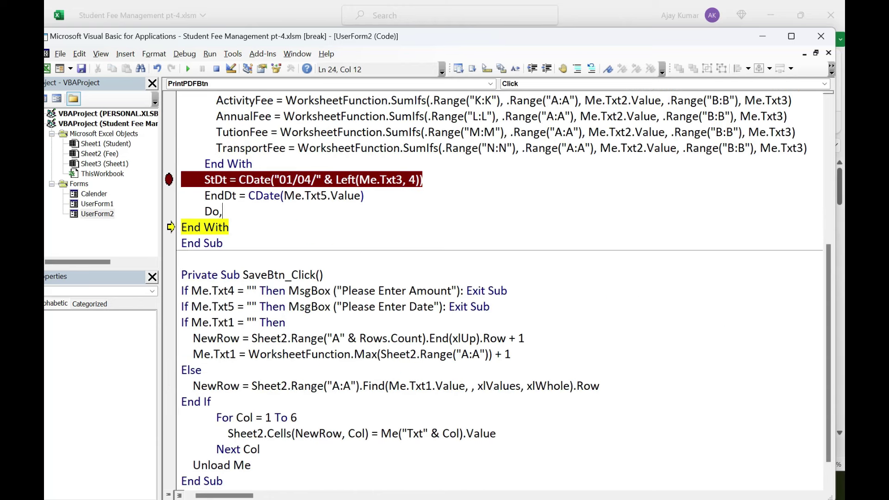
text(Until StDt = EndDt)
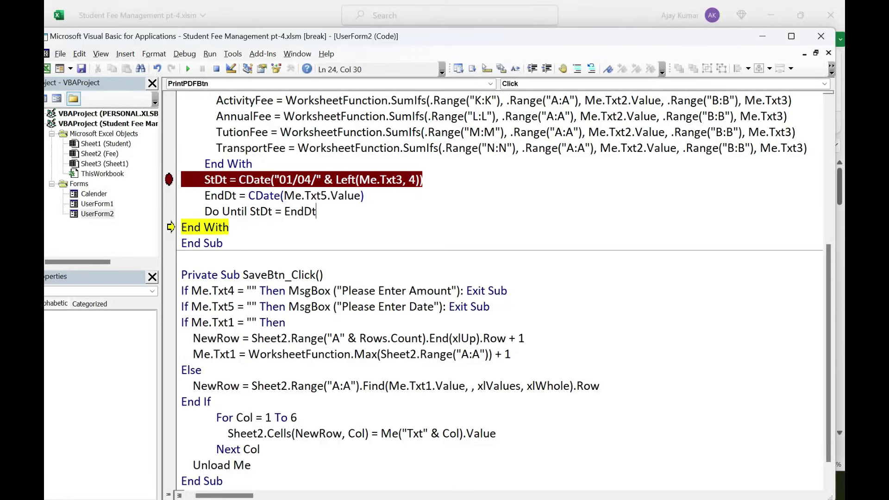
key(Left)
key(Left)
key(Left)
key(Left)
key(Left)
key(Left)
key(BackSpace)
text(>)
click(316, 211)
key(Return)
key(Return)
text(Loop)
key(Up)
key(Tab)
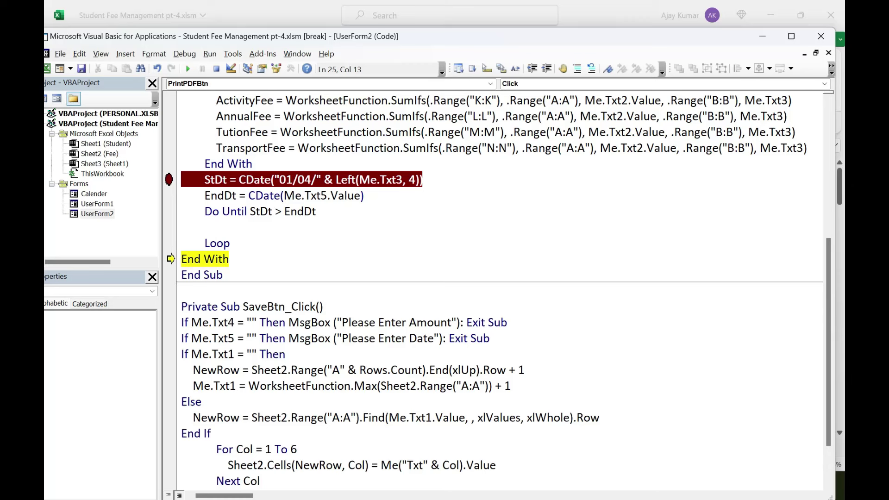
text(MnthNo = )
text(MnthNo+1)
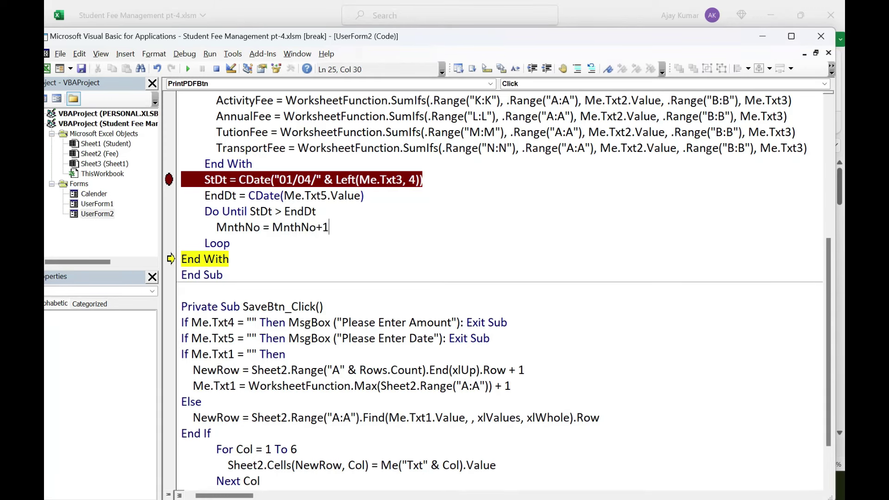
- Move execution back to the StDt line and step through the loop with F8
drag(170, 258, 171, 180)
key(F8)
key(F8)
key(F8)
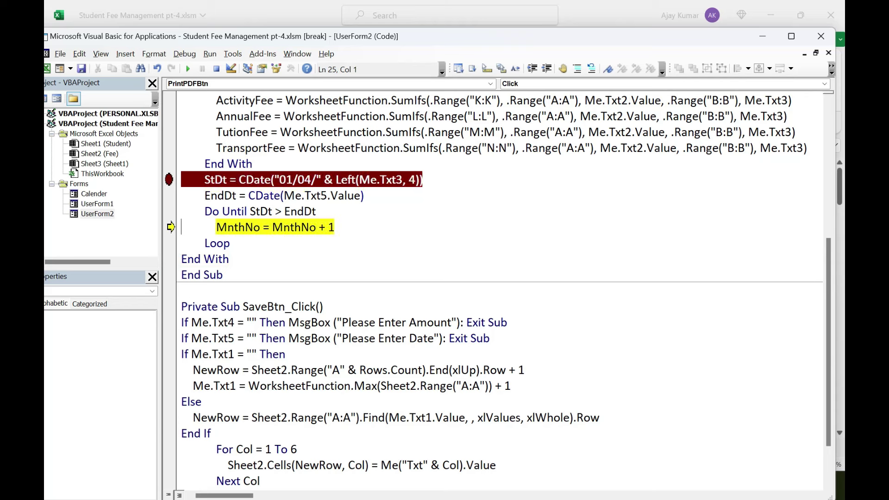
key(F8)
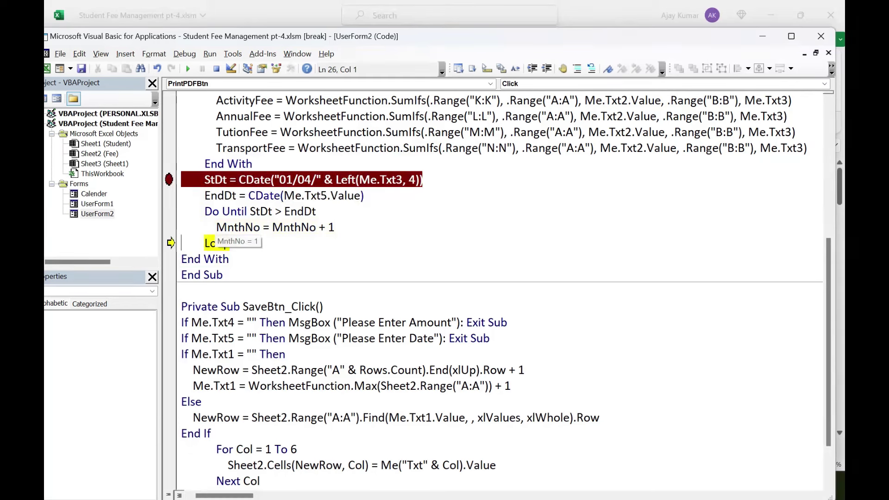
key(F8)
key(F8)
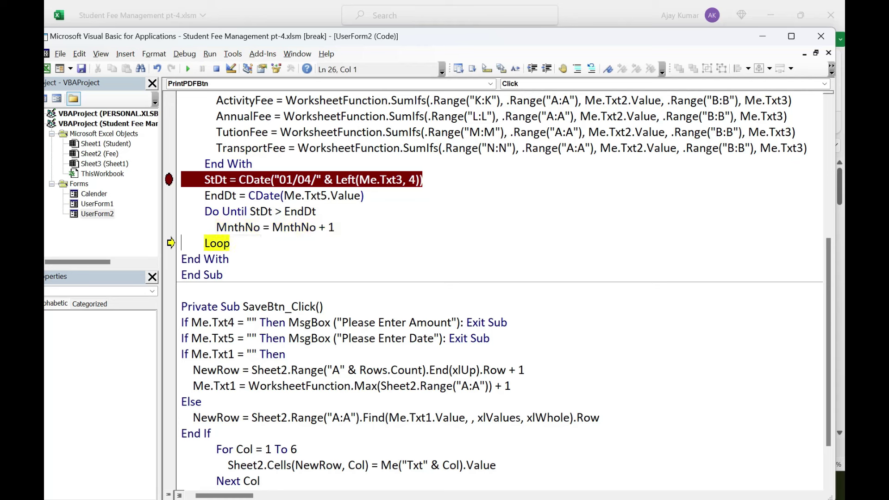
key(F8)
key(F8)
key(F8)
key(F8)
key(F8)
key(F8)
key(F8)
key(F8)
key(F8)
key(F8)
key(F8)
key(F8)
key(F8)
key(F8)
key(F8)
key(F8)
key(F8)
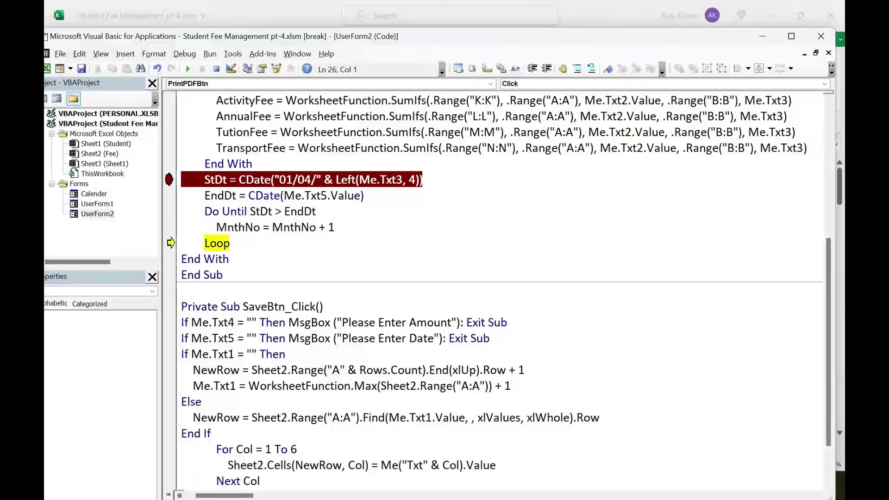
key(F8)
key(F8)
key(F8)
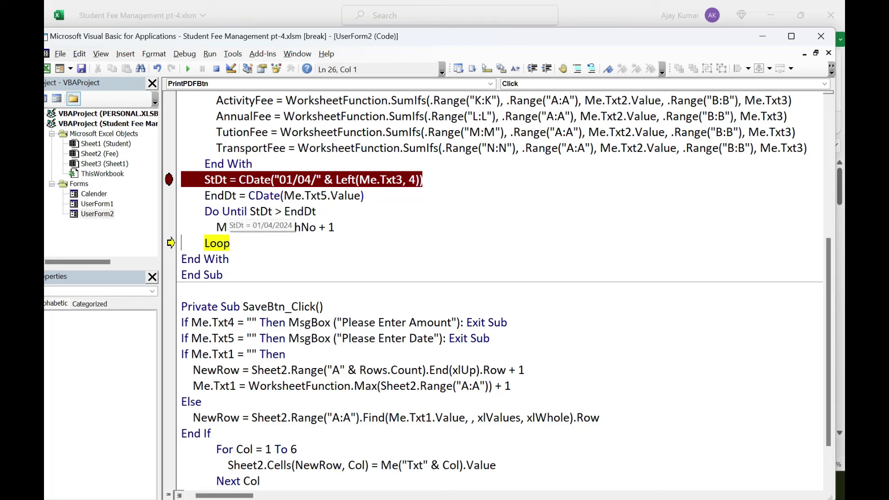
key(F8)
key(F8)
key(F8)
key(F8)
key(F8)
key(F8)
key(F8)
key(F8)
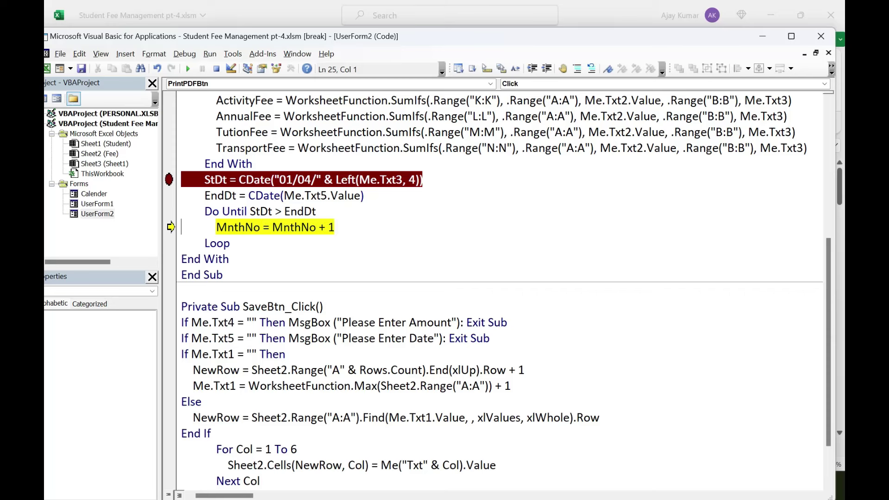
- Add MnthNo = 0 after End With and rerun execution from that line
click(273, 164)
key(Return)
text(Mnth)
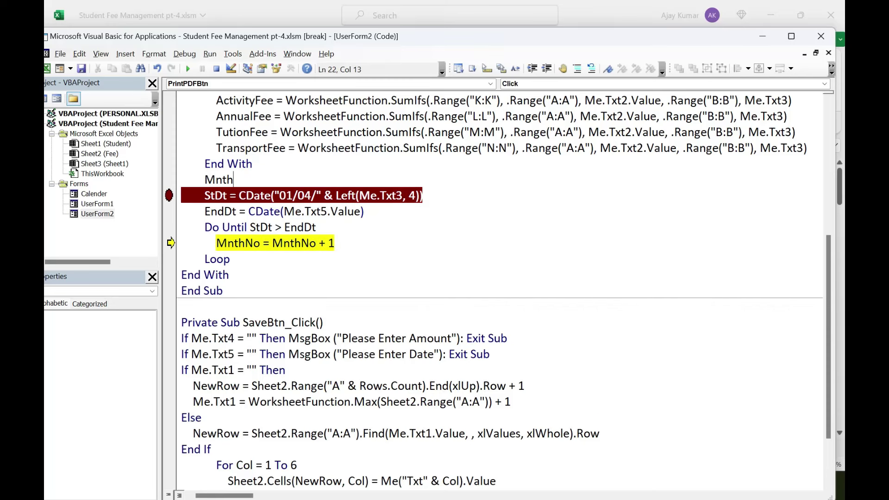
text(No=0)
drag(170, 243, 170, 180)
key(F8)
key(F8)
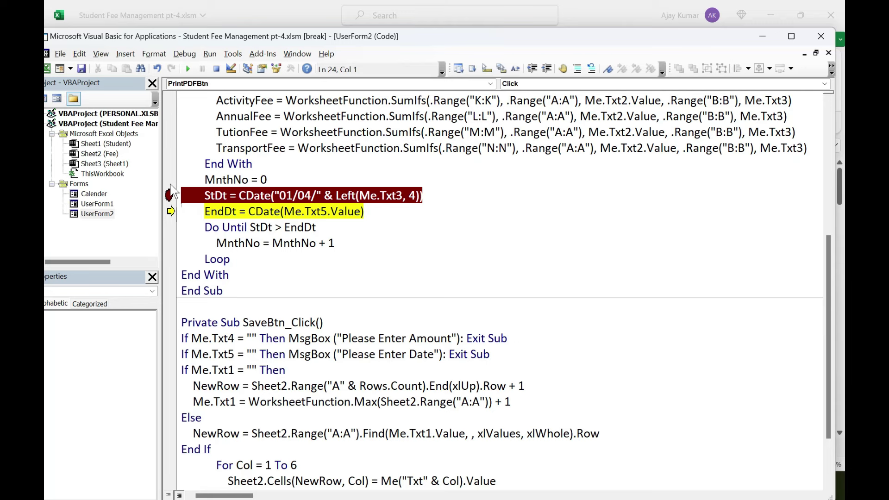
- Advance StDt inside the loop with DateSerial(Year(StDt), Month(StDt) + 1, 1), then step and continue running
click(365, 242)
key(Return)
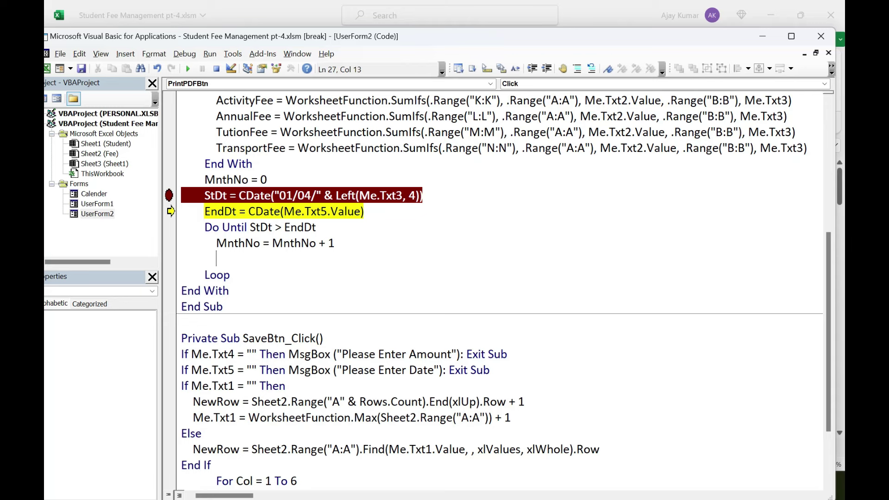
text(StDt = Dateserial(Year(StDt)
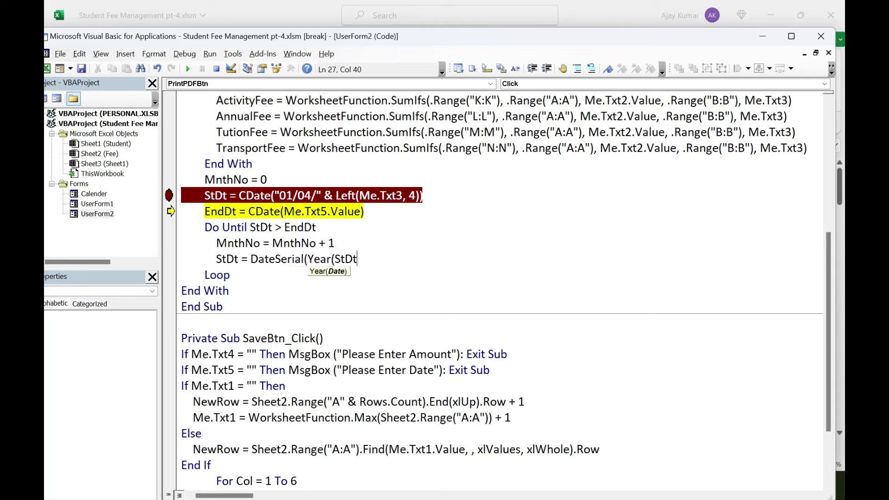
text(), Mont)
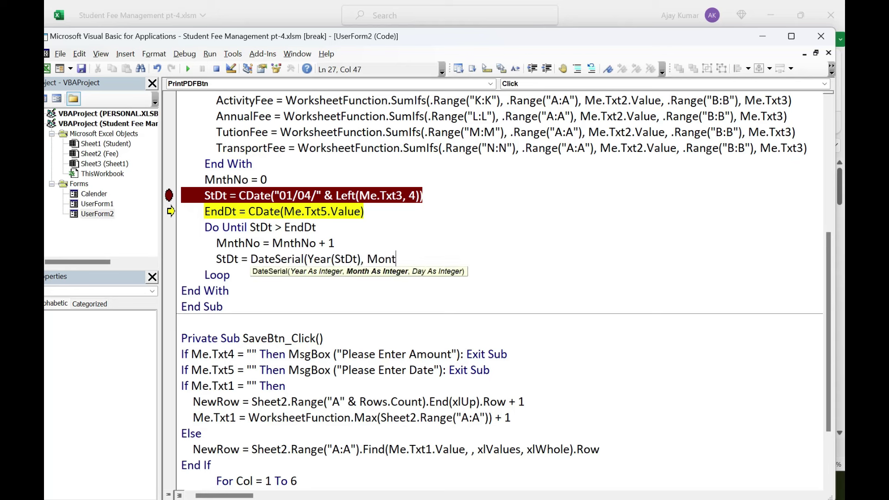
text(h(ST)
text(Dt)
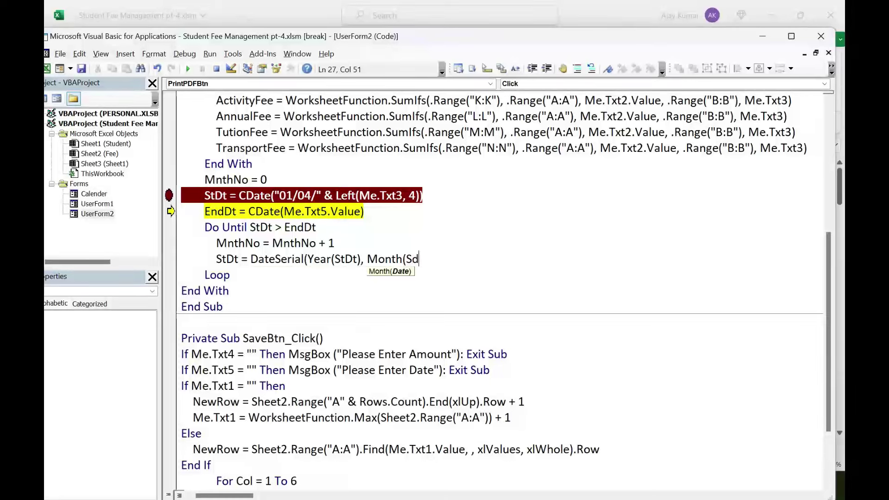
text(),)
text(1)
text())
key(Left)
key(Left)
key(Left)
key(Left)
key(Right)
text(+1)
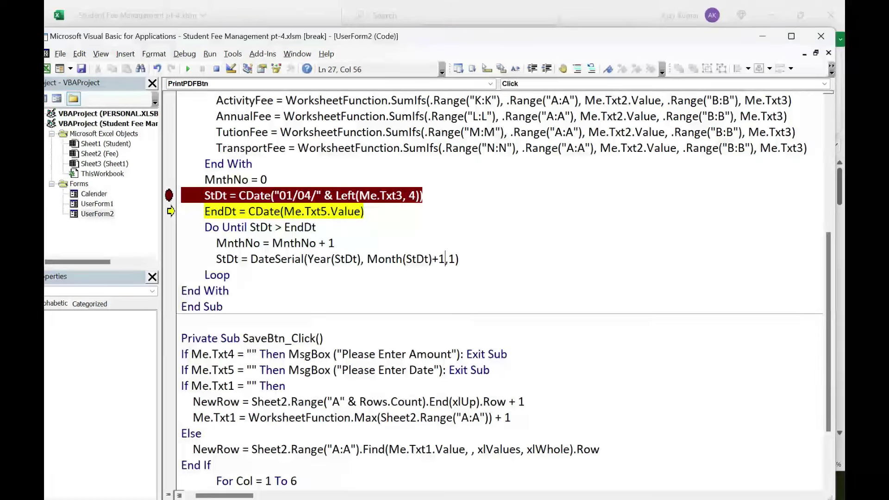
key(Left)
key(F8)
key(F8)
key(F8)
key(F8)
key(F8)
key(F8)
key(F8)
key(F8)
key(F8)
key(F8)
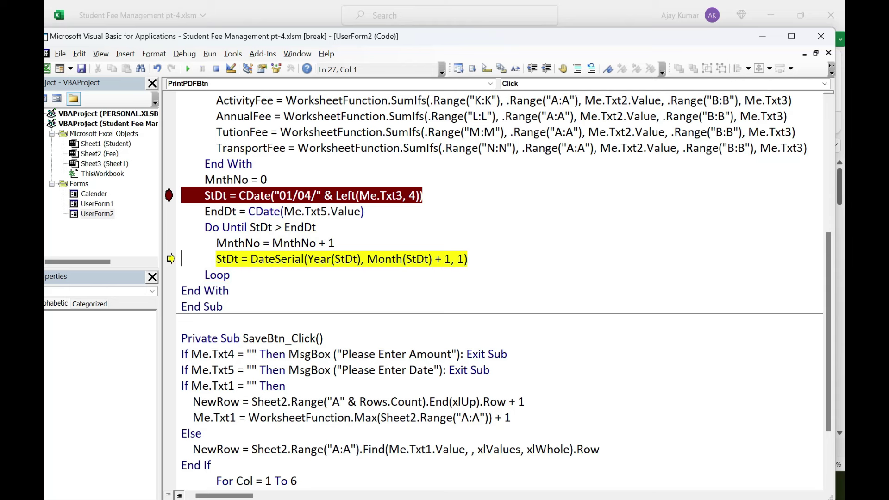
key(F8)
key(F8)
key(F8)
key(F8)
key(F8)
key(F8)
key(F8)
key(F8)
key(F8)
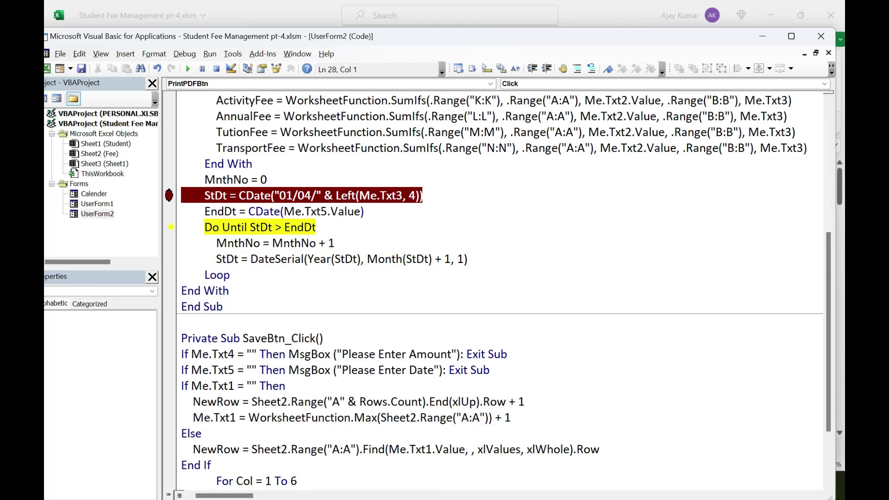
key(F8)
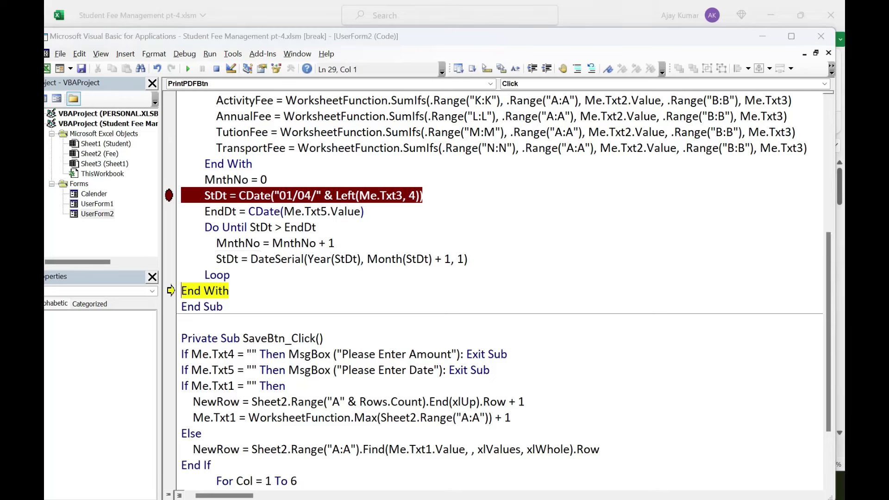
key(F5)
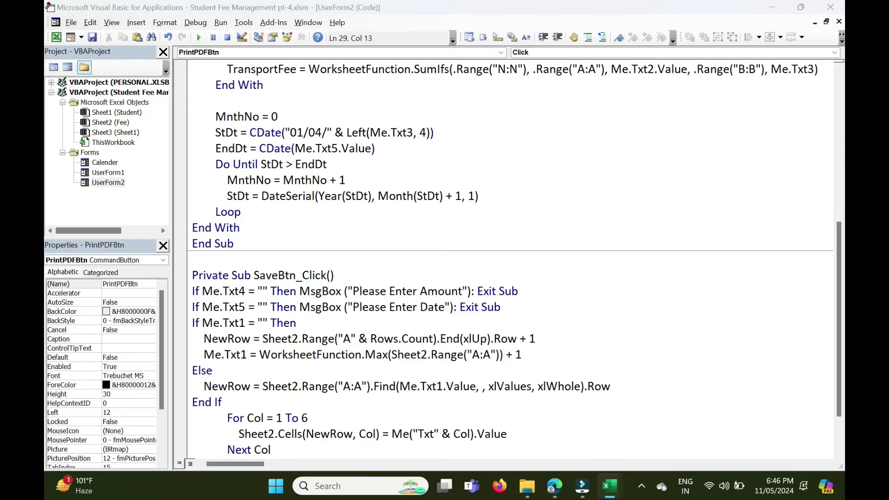
- Below Loop, add TutionFee = TutionFee * MnthNo
scroll(510, 259, up, 4)
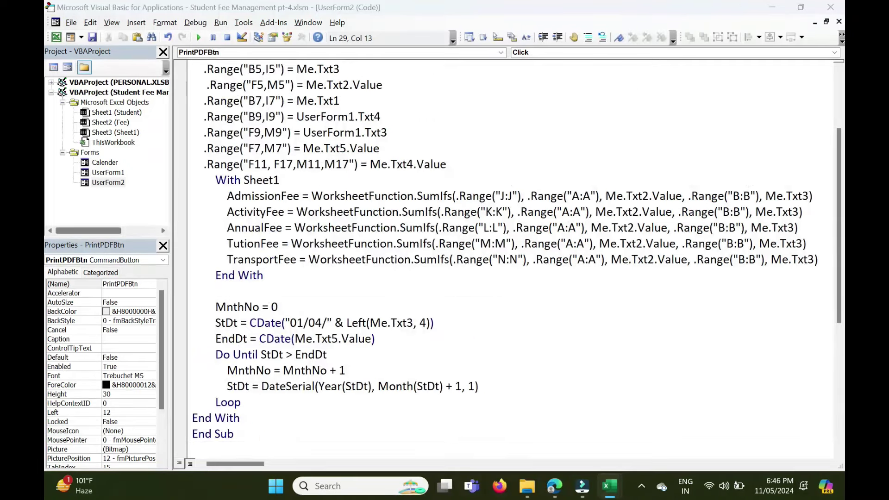
click(254, 227)
mouse_move(227, 244)
mouse_down()
mouse_move(272, 243)
mouse_move(305, 259)
mouse_up()
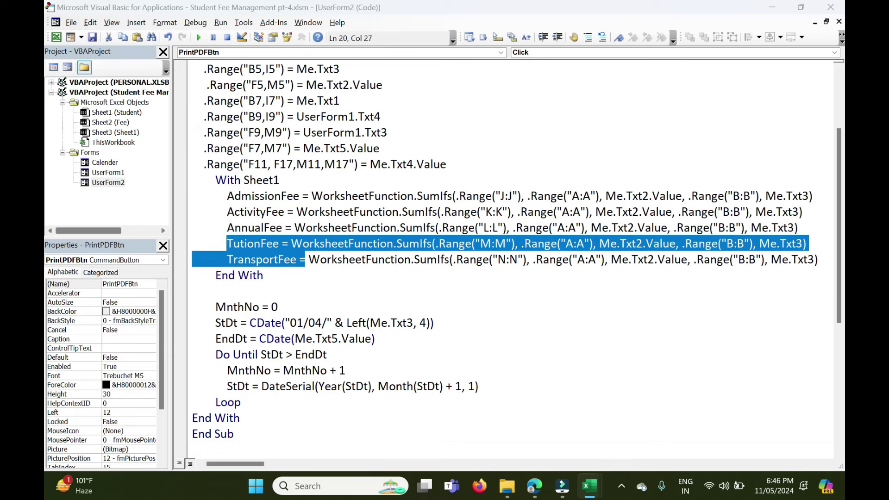
click(241, 402)
key(Return)
text(TutionFee = TutionFee * MnthNo)
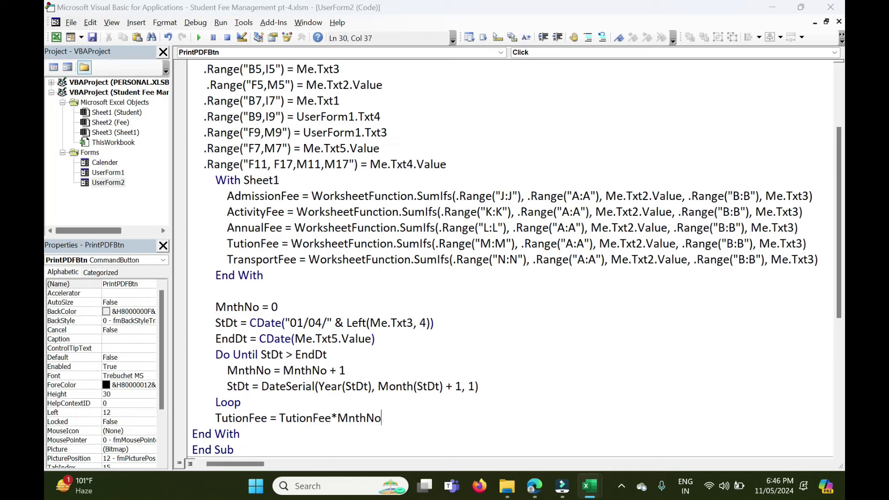
key(Return)
- Add TransportFee = TransportFee * MnthNo on the following line
text(Tran)
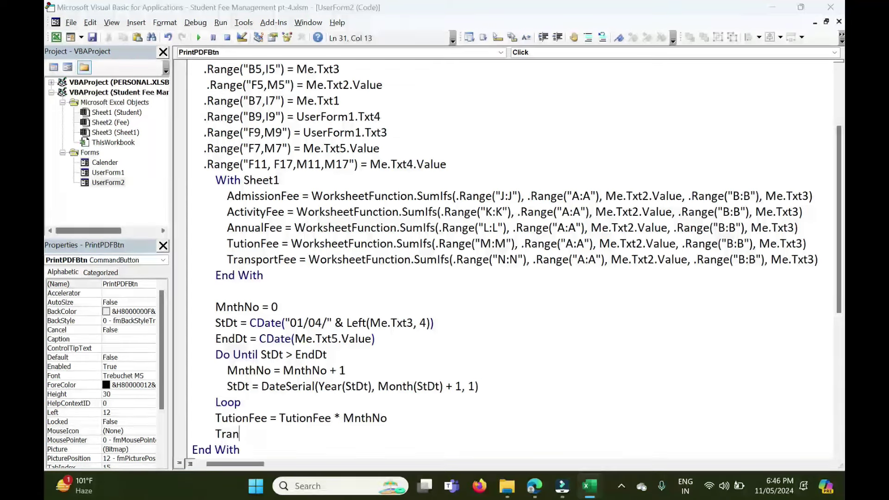
text(sportFee= Transf)
key(BackSpace)
text(portFee*)
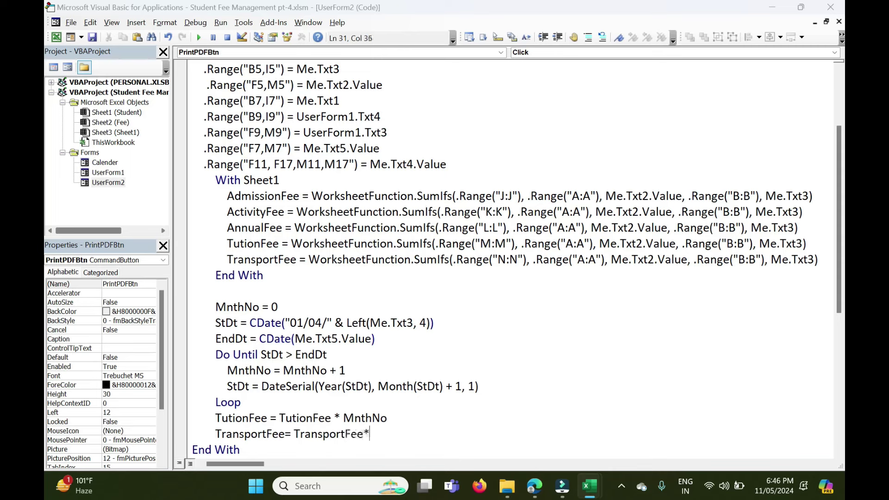
text( MnthNo)
scroll(509, 259, down, 2)
scroll(509, 260, down, 1)
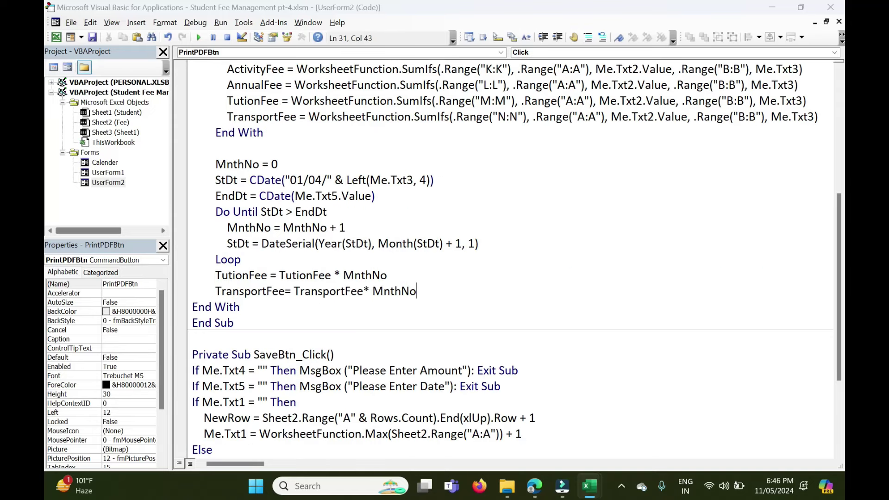
key(Return)
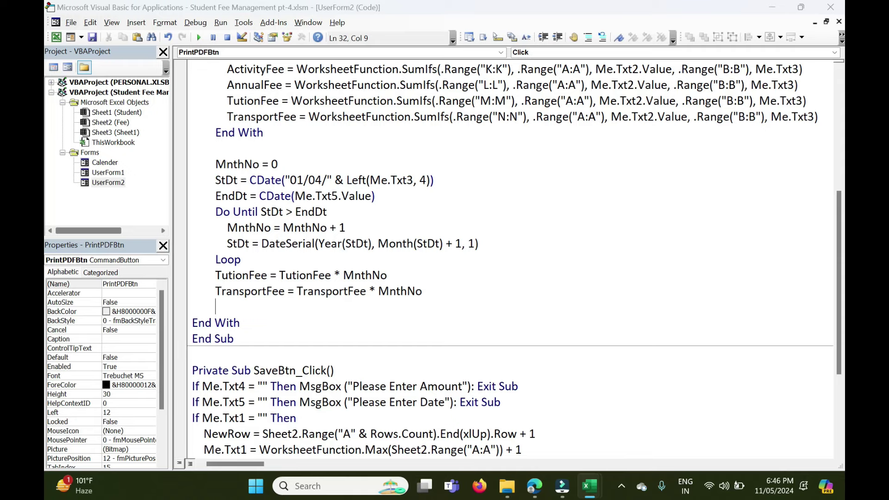
scroll(509, 259, up, 3)
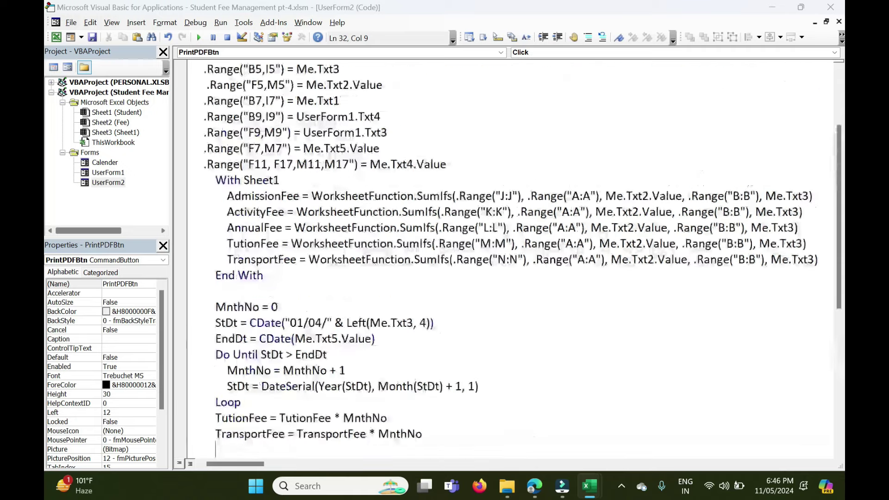
drag(817, 259, 227, 259)
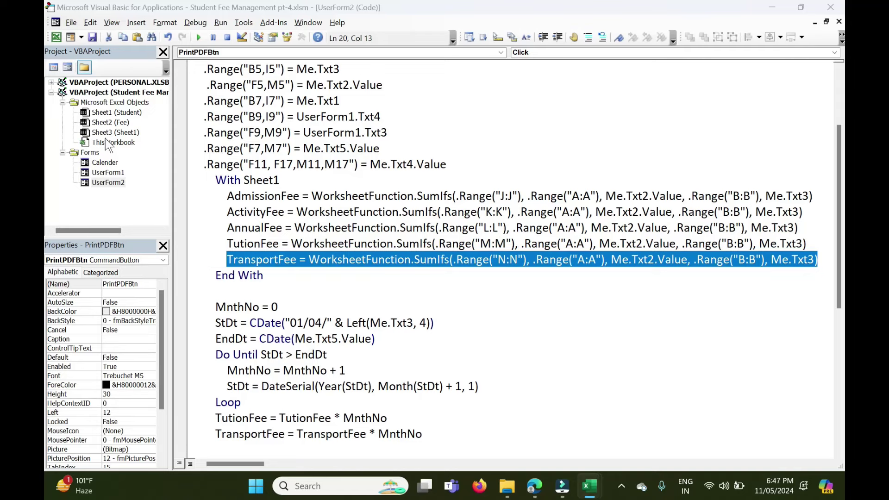
- Add a With Sheet2 ... End With block holding a copy of the TransportFee SumIfs line
click(111, 122)
scroll(510, 260, down, 5)
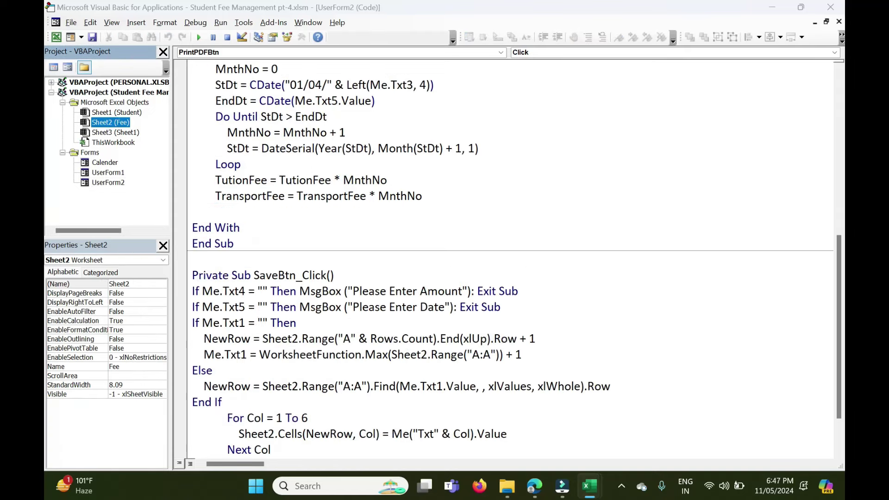
click(227, 212)
text(With Sheet2)
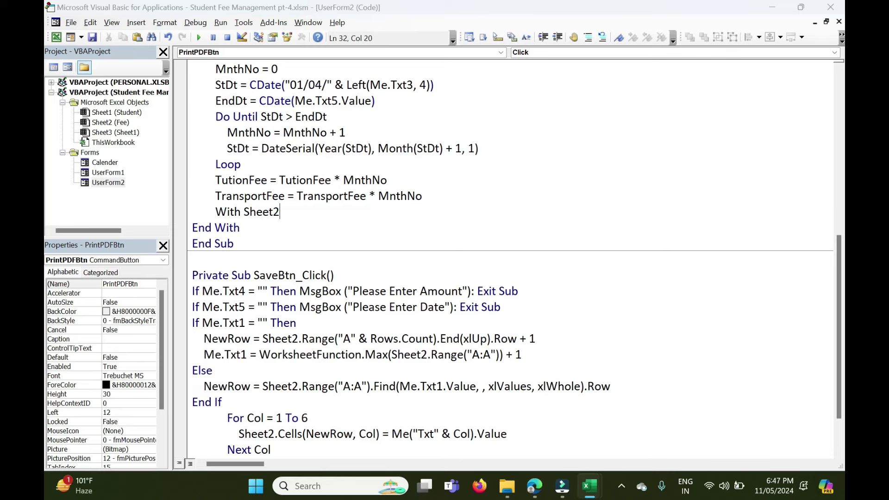
key(Return)
key(Return)
text(End With)
key(Up)
key(Tab)
text(TransportFee = WorksheetFunction.SumIfs(.Range("N:N"), .Range("A:A"), Me.Txt2.Value, .Range("B:B"), Me.Txt3))
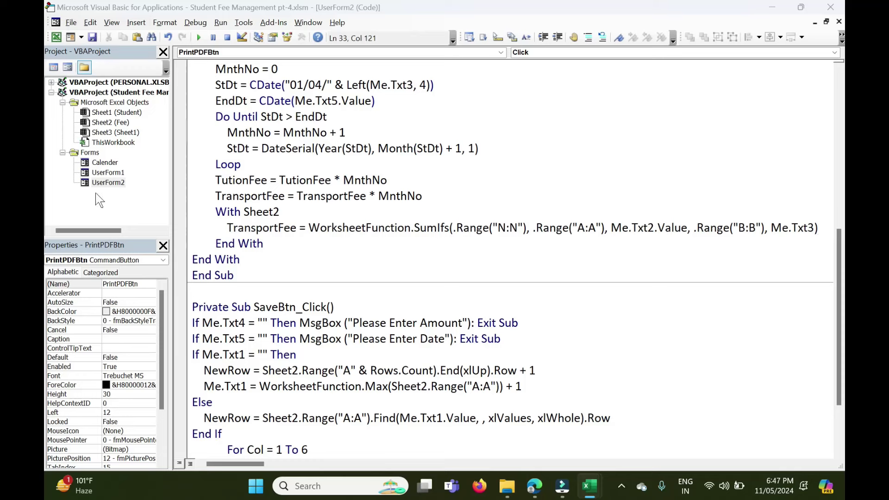
- Rename the copied variable to PayRec and set its sum range to D:D, the Amount column
double_click(261, 227)
text(PayRec)
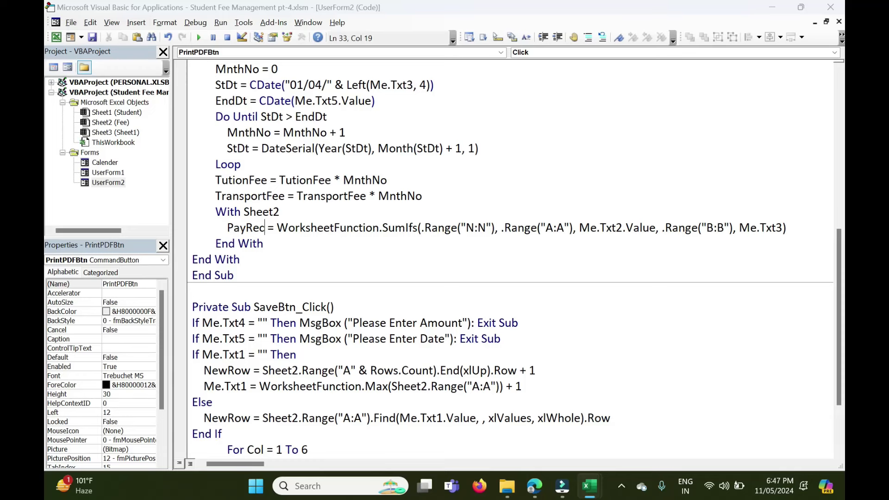
key(alt+Tab)
key(alt+Tab)
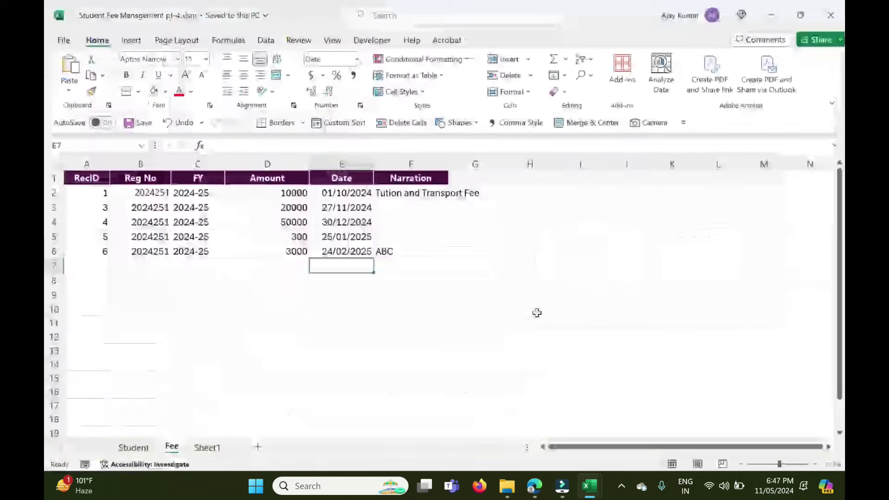
click(276, 164)
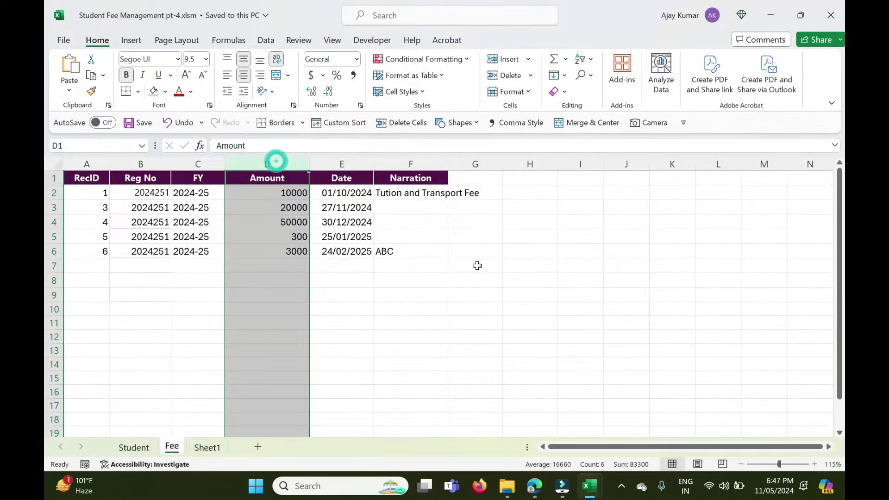
key(alt+Tab)
double_click(468, 228)
text(D)
double_click(481, 227)
text(D)
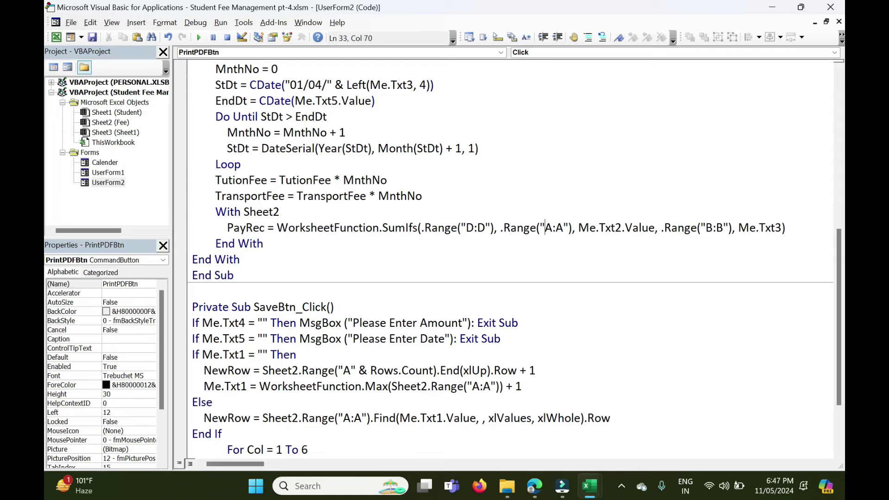
- Change the first criteria range to B:B, the Fee sheet's Reg No column
key(alt+Tab)
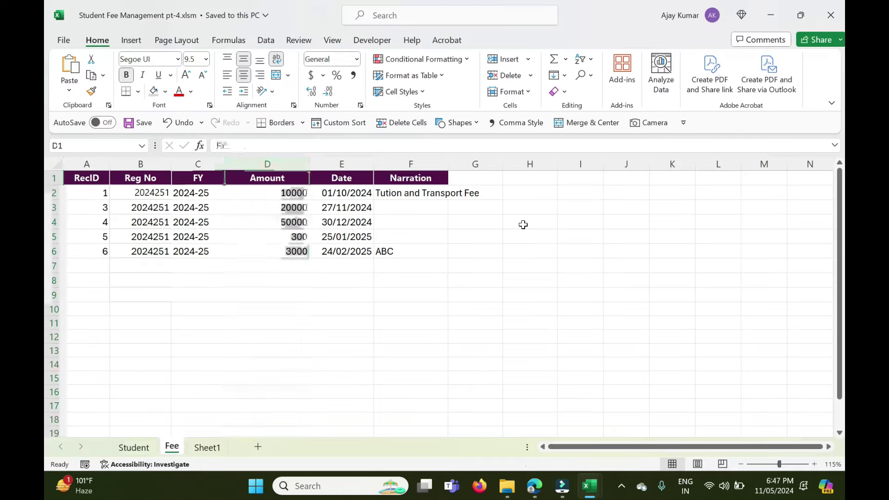
key(Left)
key(Left)
key(Left)
key(Right)
key(alt+Tab)
key(shift+Right)
text(B)
key(shift+Right)
text(B)
key(Right)
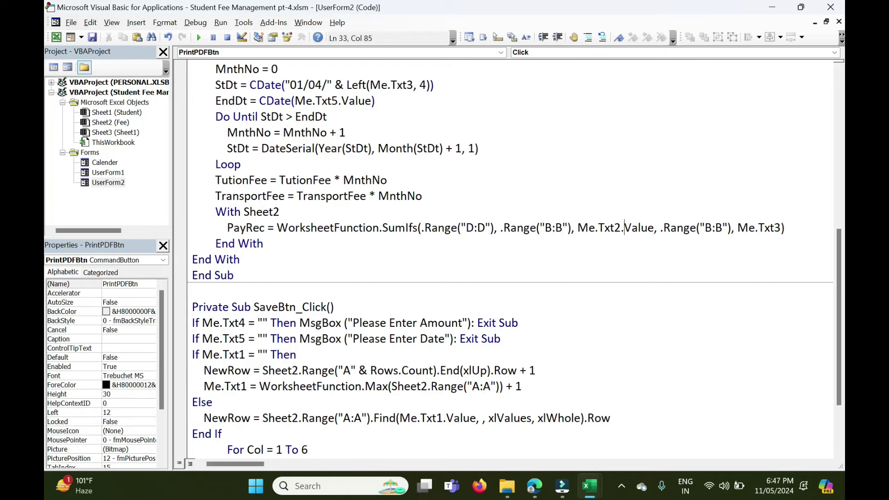
- Change the second criteria range to C:C for FY, then check row 2 values on the Fee sheet
key(alt+Tab)
key(Right)
key(alt+Tab)
key(shift+Right)
text(C)
key(Right)
key(shift+Right)
text(C)
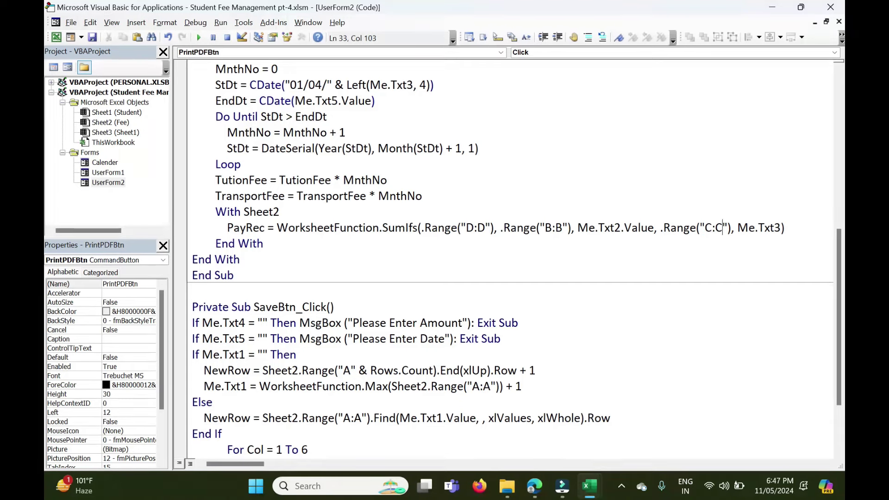
key(alt+F11)
drag(152, 193, 207, 195)
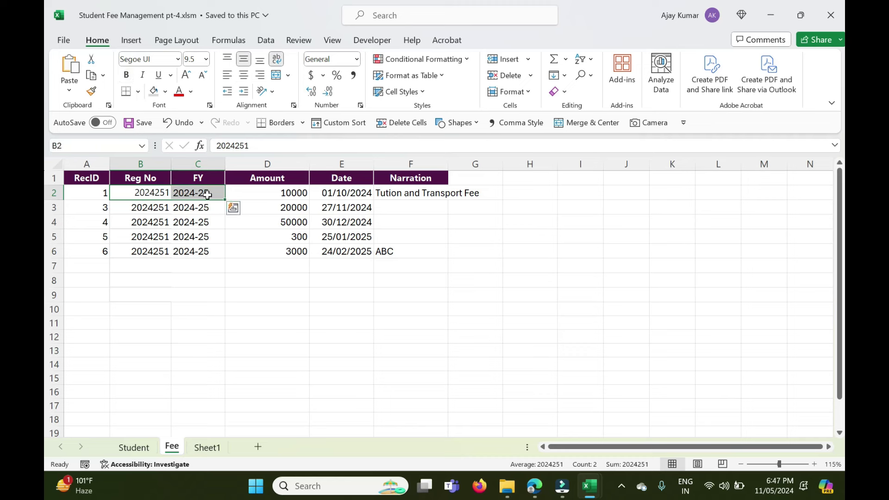
click(352, 195)
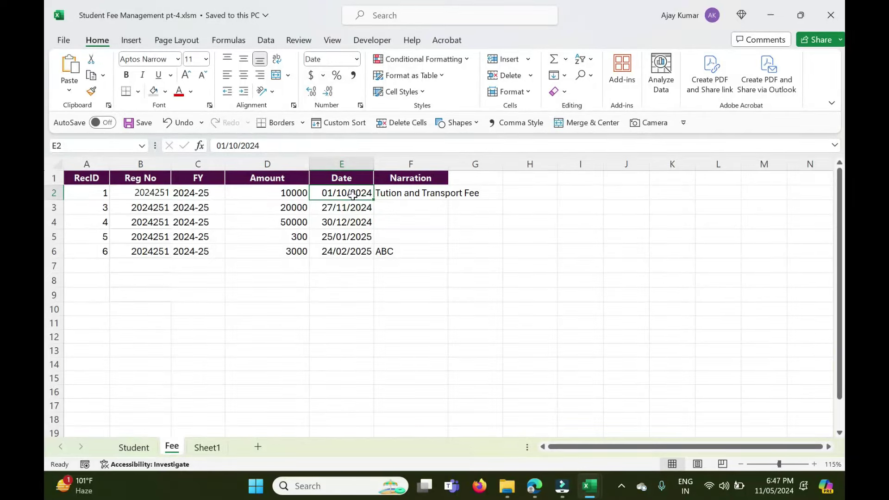
key(alt+F11)
key(alt+F11)
key(alt+F11)
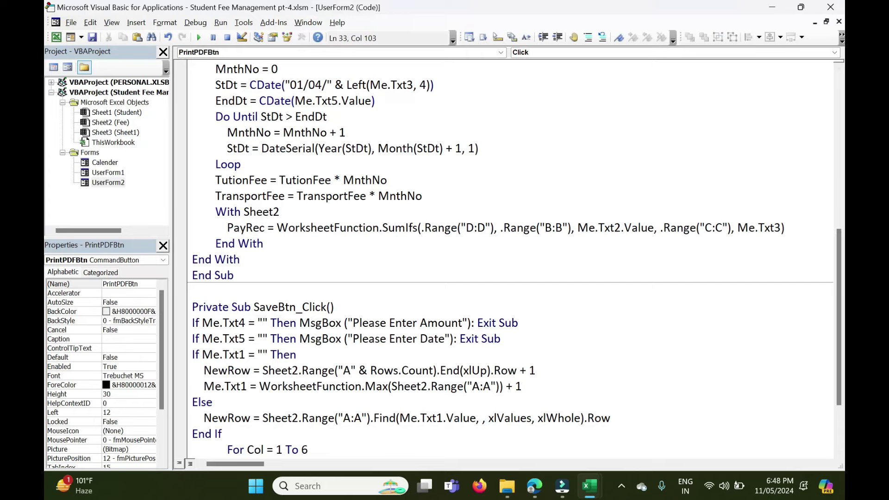
- Extend PayRec's SumIfs with a .Range("E:E") range and a "<=" & EndDt criterion
key(ctrl+shift+Right)
key(ctrl+shift+Right)
key(ctrl+shift+Right)
key(ctrl+c)
key(End)
key(Left)
text(,)
key(ctrl+v)
key(Left)
key(Left)
key(Left)
key(shift+Left)
text(E)
key(shift+Right)
text(E)
key(Right)
key(Right)
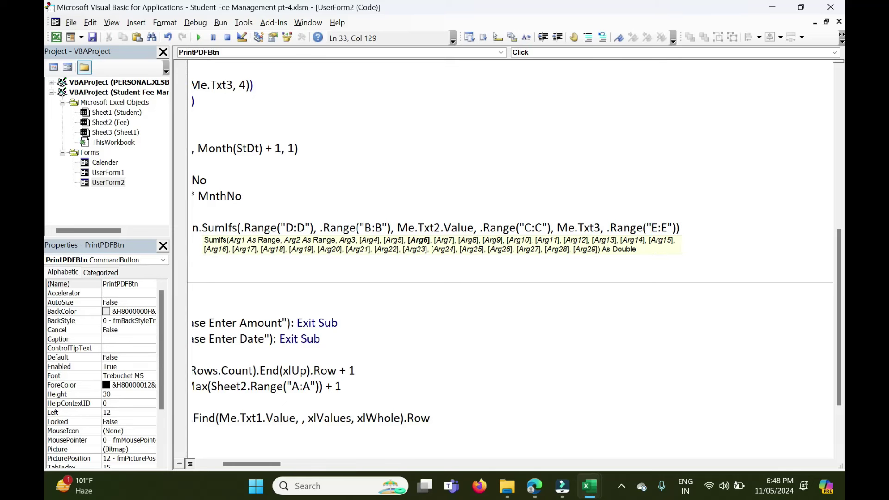
key(BackSpace)
text(, "<=" & EndDt)
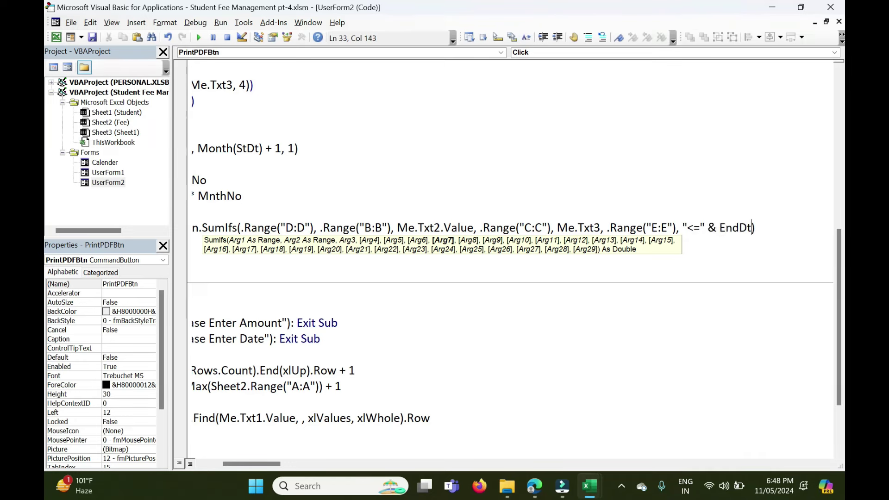
- Add the line RDate = Format(EndDt, "#") below the TransportFee line
click(253, 227)
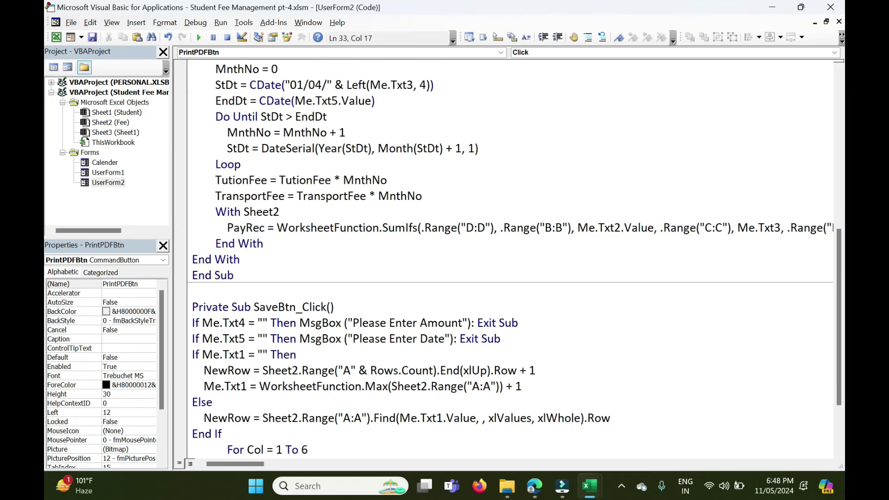
drag(206, 100, 374, 100)
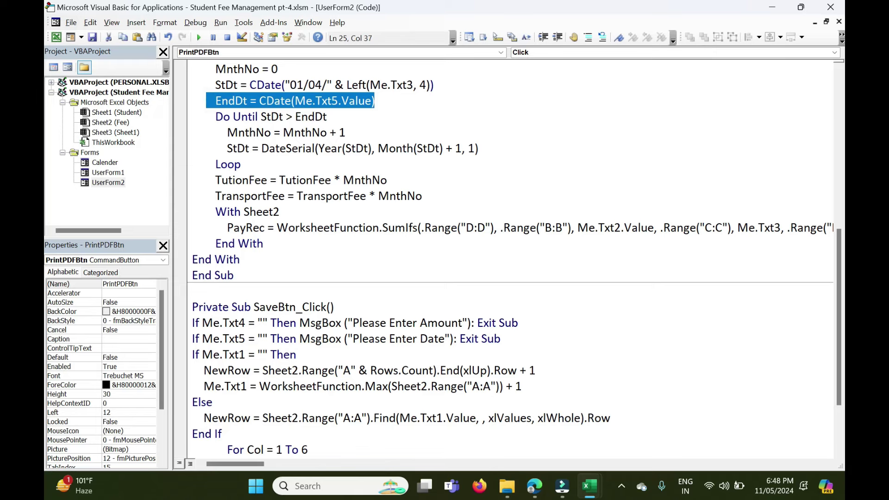
drag(227, 228, 768, 227)
click(701, 227)
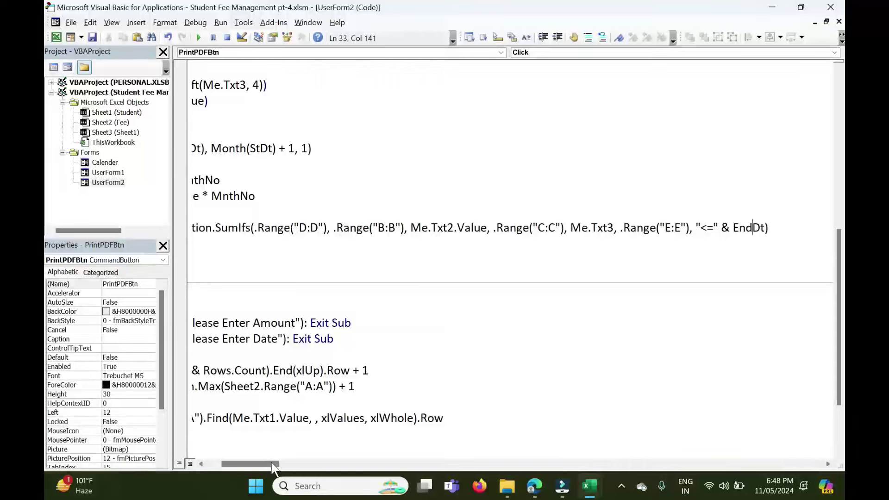
drag(273, 463, 220, 461)
click(436, 191)
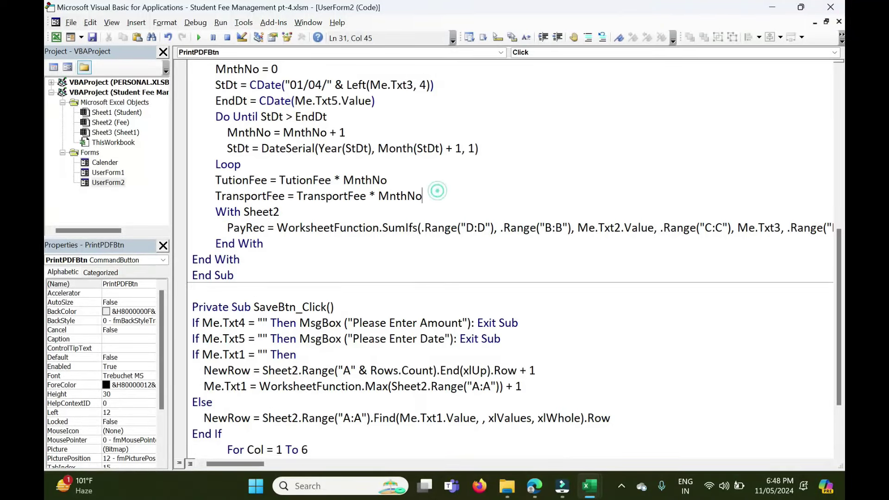
key(Return)
text(RDate = Format(EndDt, "#")
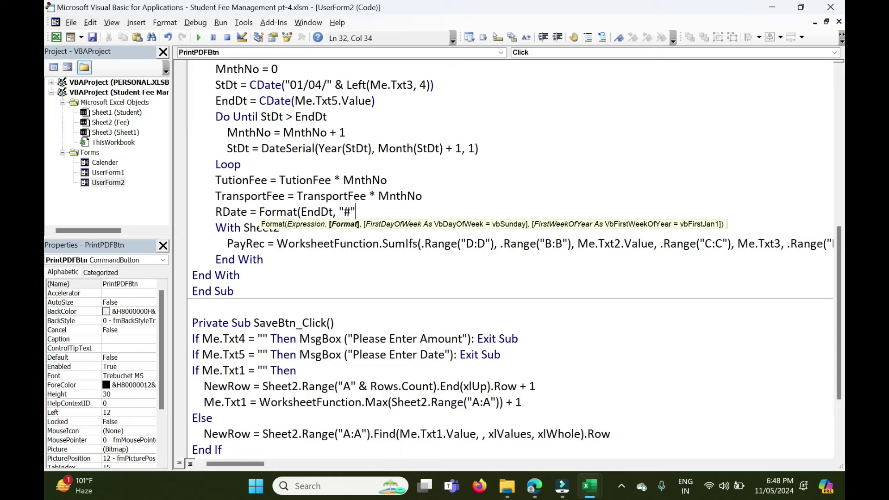
text())
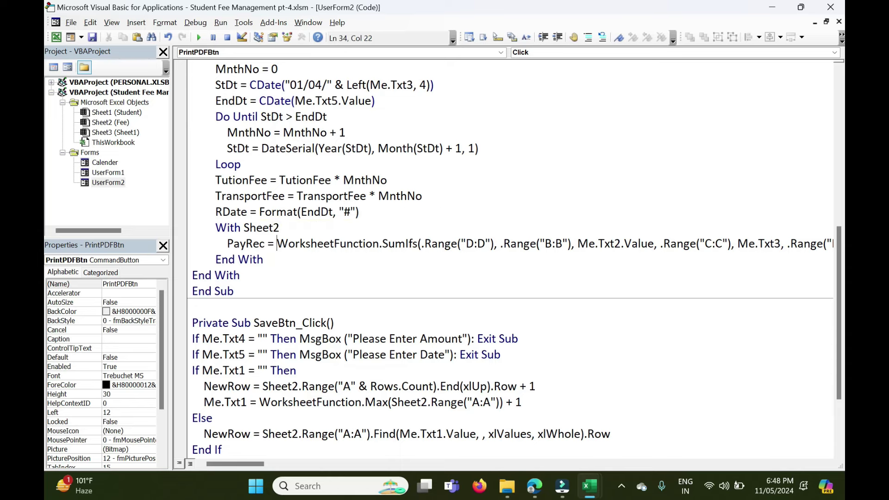
- Use RDate instead of EndDt in the date criterion; start a new line after End With
key(End)
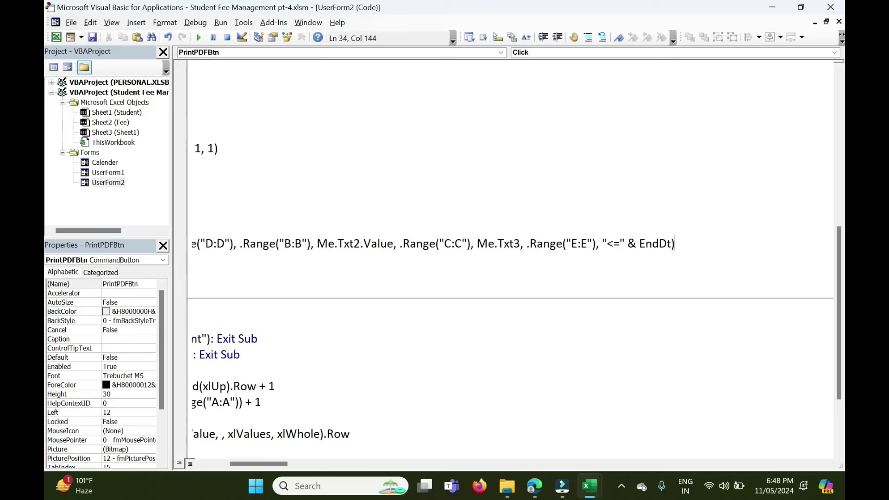
key(ctrl+shift+Left)
text(RDate)
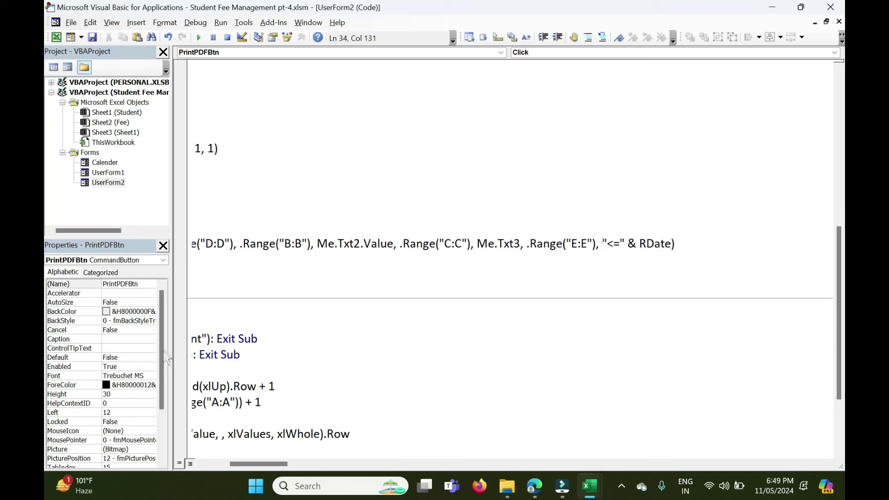
drag(262, 464, 210, 466)
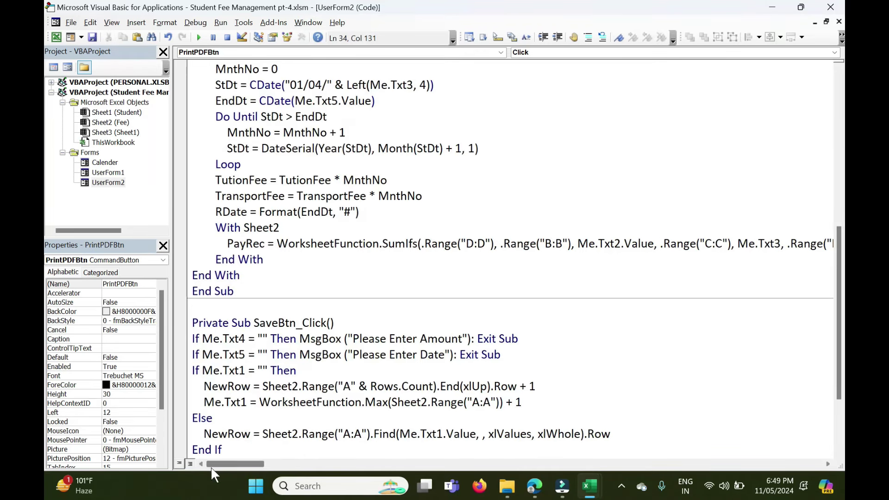
click(246, 244)
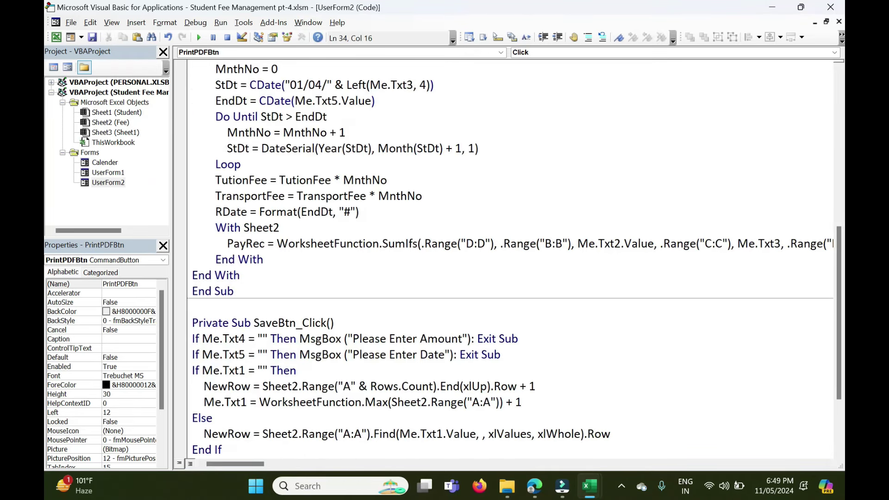
click(283, 259)
key(Return)
- Set DuesAmt = AdmissionFee + ActivityFee + AnnualFee + TutionFee + TransportFee - PayRec, then return to Excel
text(DuesAmt =)
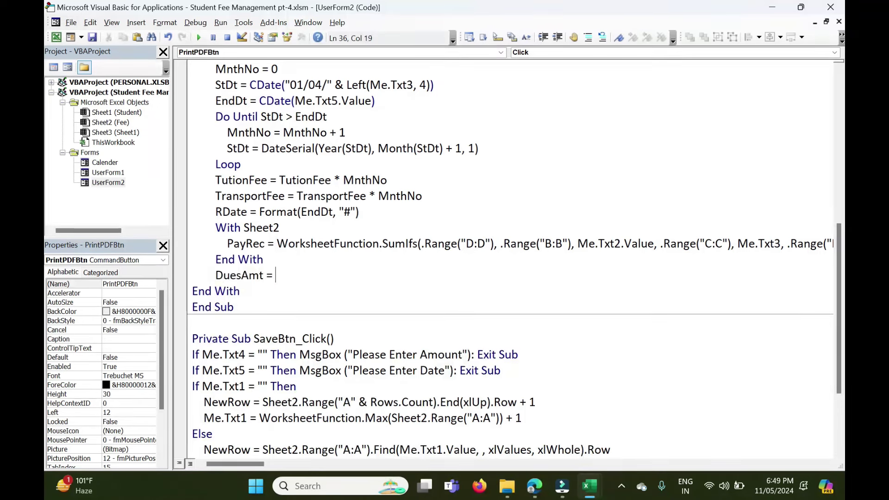
scroll(514, 259, up, 1)
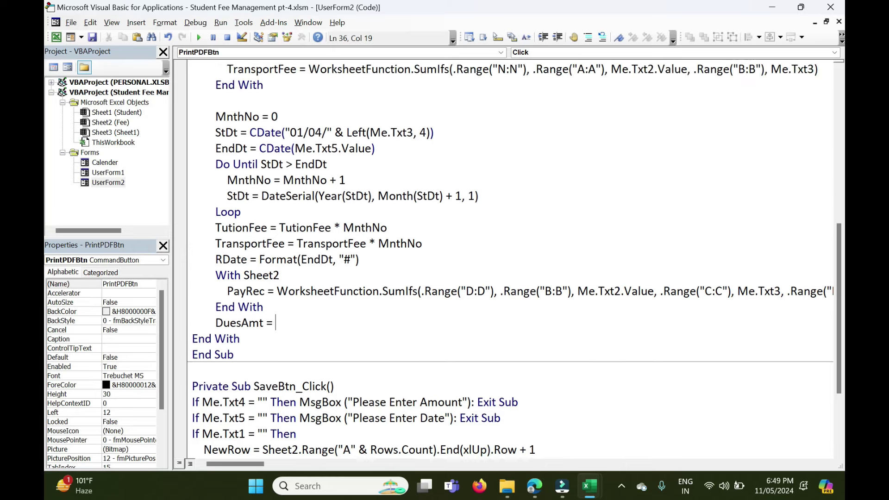
scroll(514, 260, up, 1)
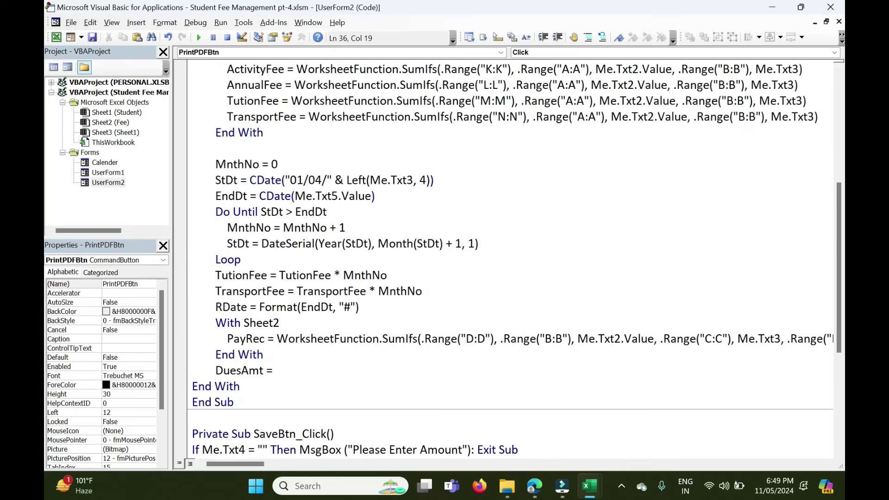
scroll(513, 260, up, 1)
text(AdmissionFee + ActivityFee+AnnualFee+)
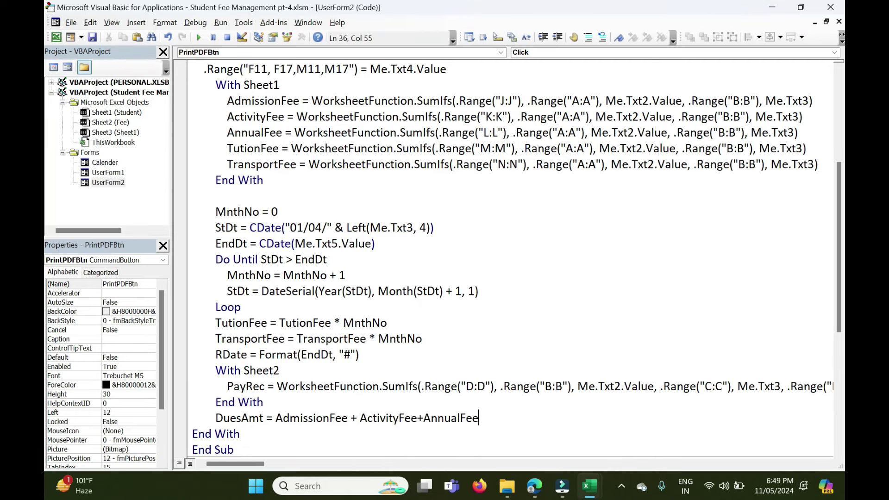
text(TutionFee+TransportFee-)
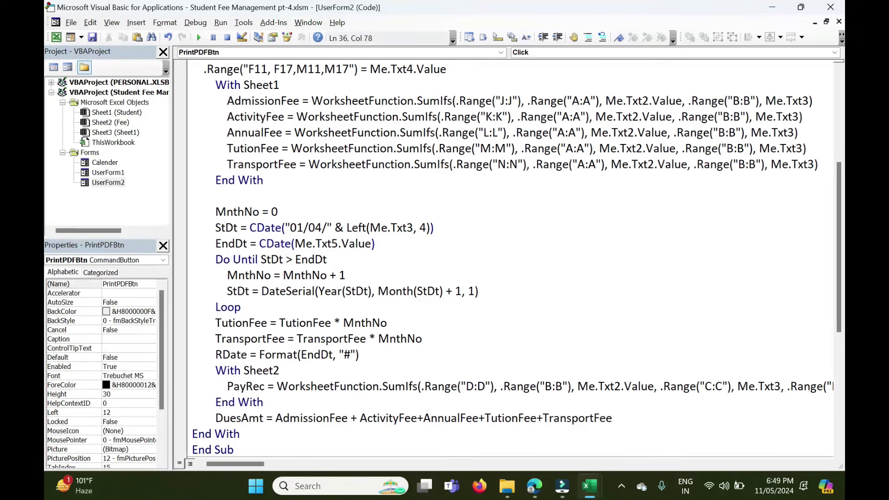
text(PayREc)
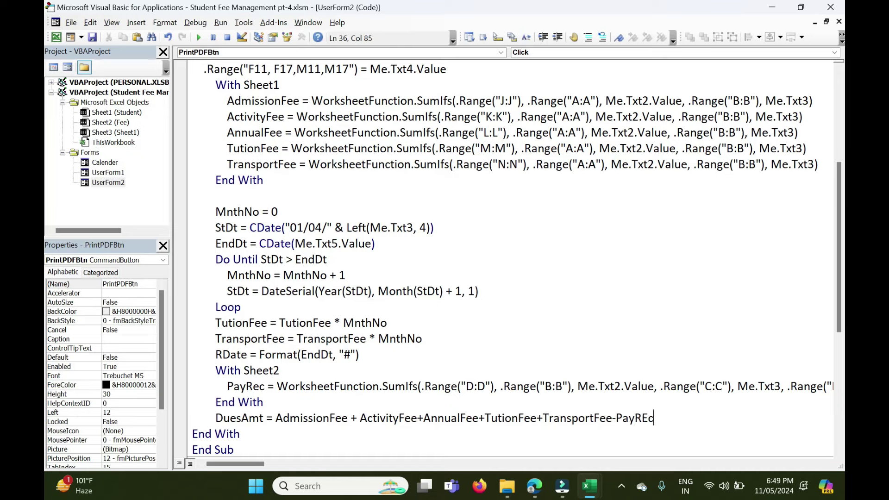
scroll(509, 259, down, 3)
drag(215, 275, 258, 275)
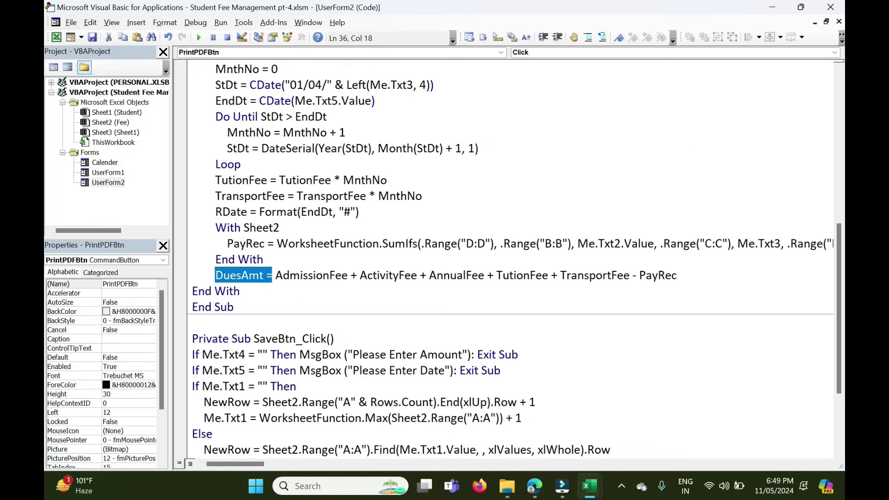
key(alt+F11)
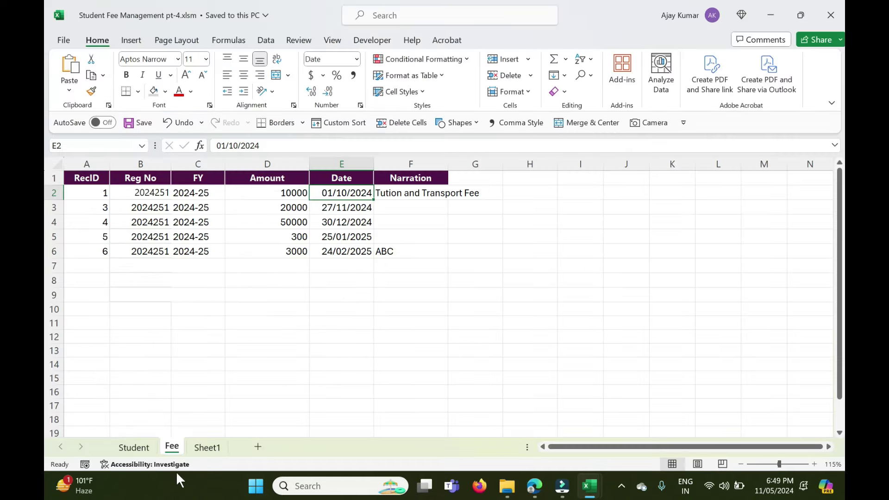
- Locate the receipt's Balance Amt cells B20 and I20 on Sheet1
click(207, 446)
click(149, 366)
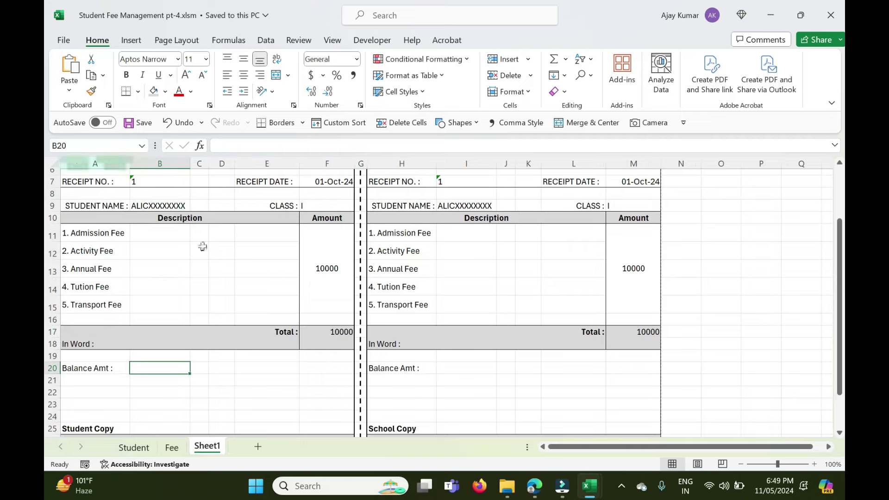
click(455, 371)
key(alt+F11)
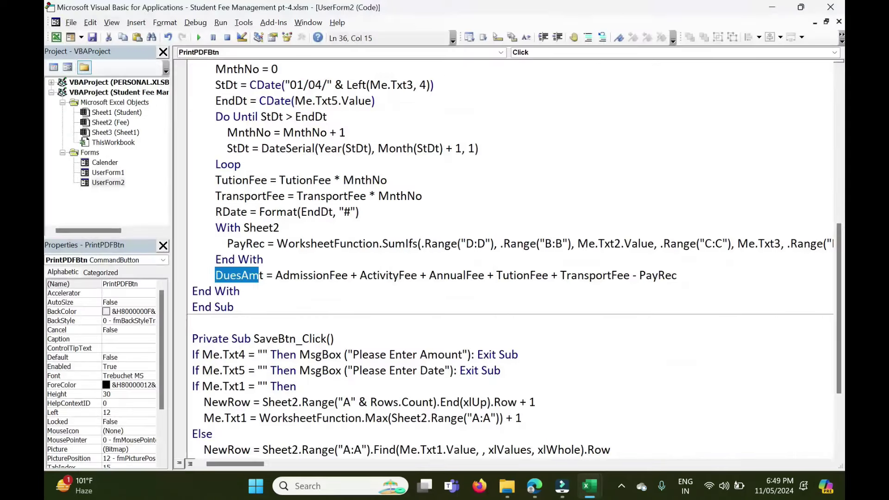
- Begin a .Range( statement below DuesAmt and dismiss the compile error it raises
text(.Range)
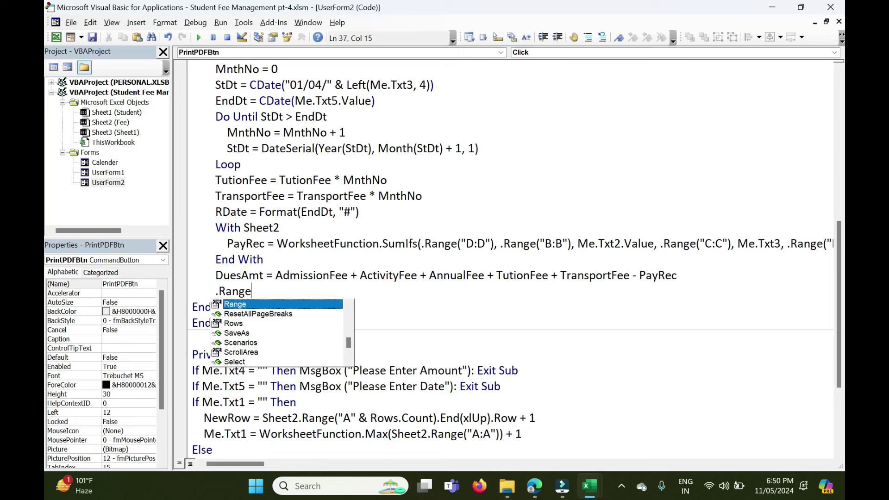
text(()
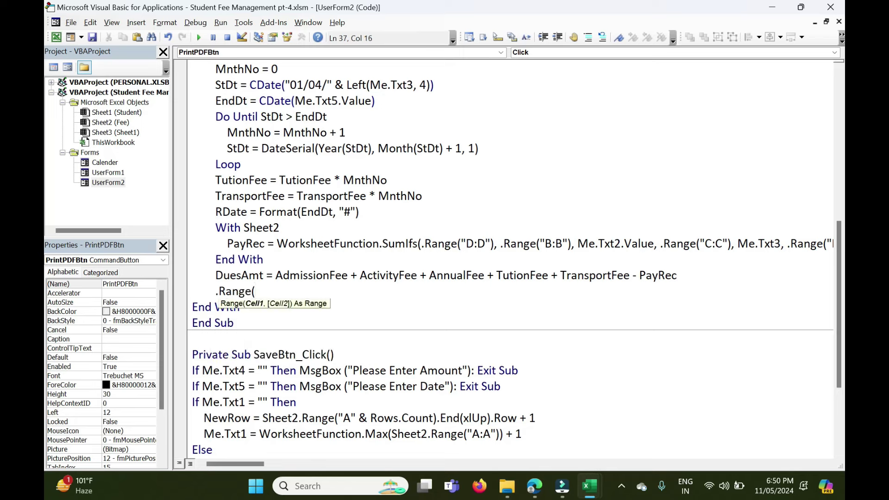
key(Down)
click(424, 291)
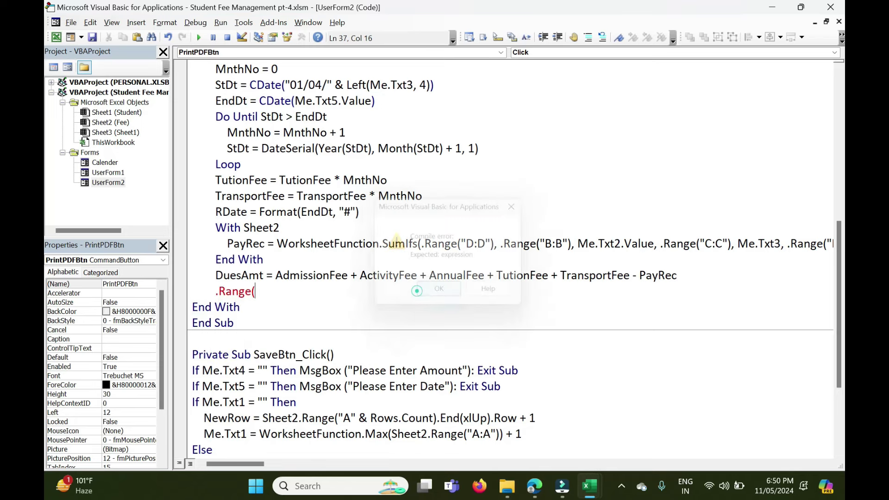
click(274, 290)
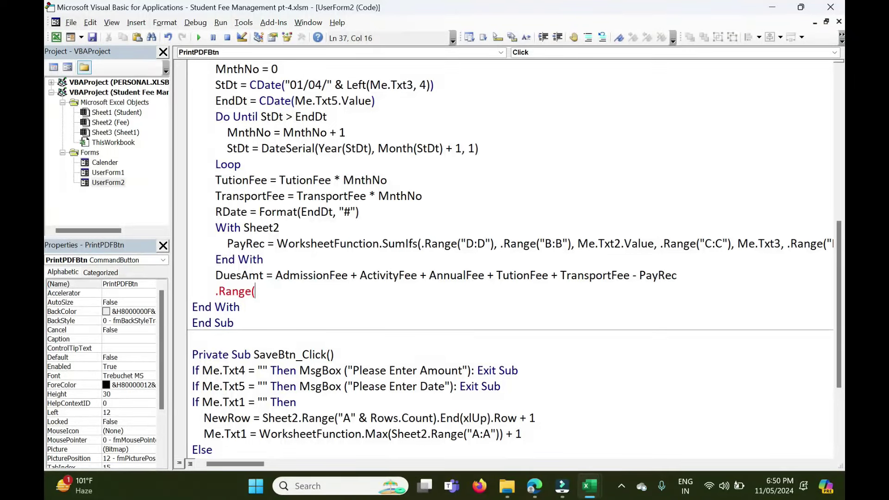
- Recheck B20 and I20, then complete .Range("B20,I20") = DuesAmt
key(alt+F11)
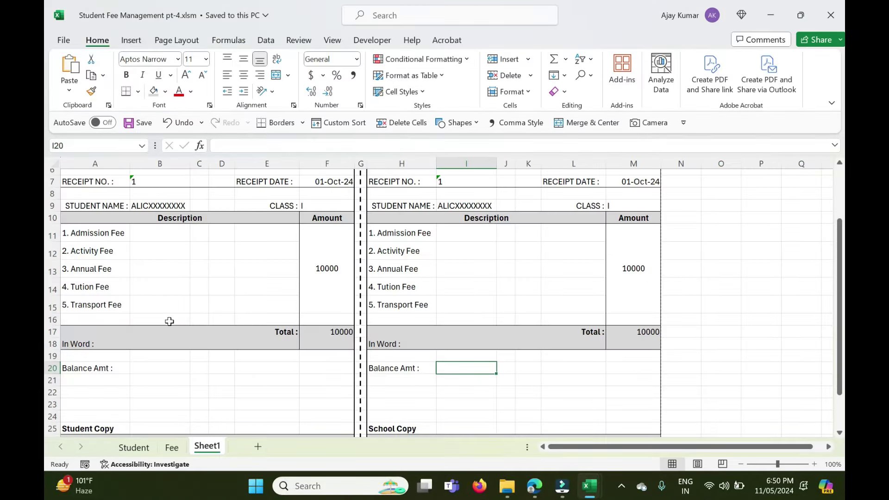
click(153, 368)
click(462, 368)
key(alt+F11)
text("B20,I20)
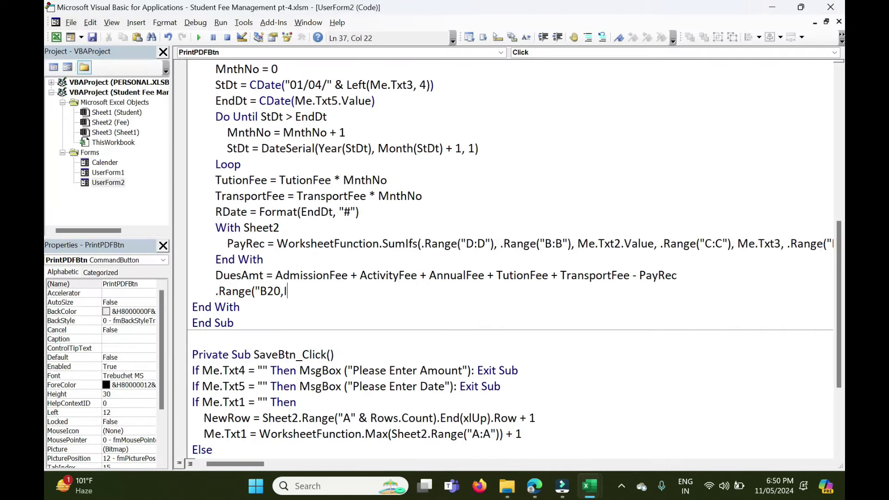
text(") = DuesAmt)
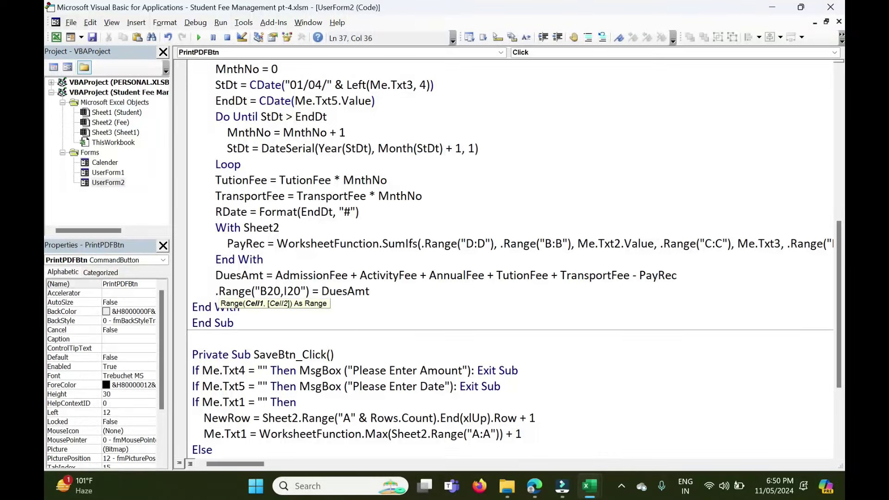
- Run the form, print the first student's 01-Oct-2024 receipt past the breakpoint, then close both forms
double_click(116, 173)
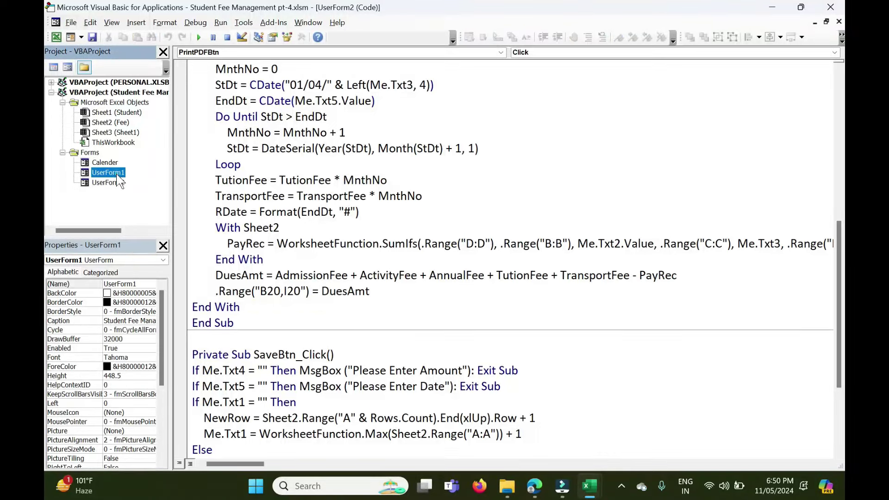
key(F5)
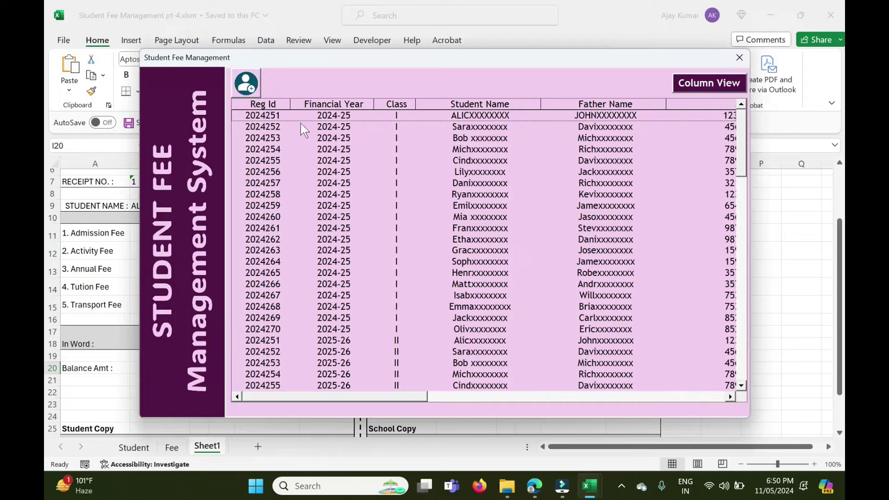
double_click(301, 117)
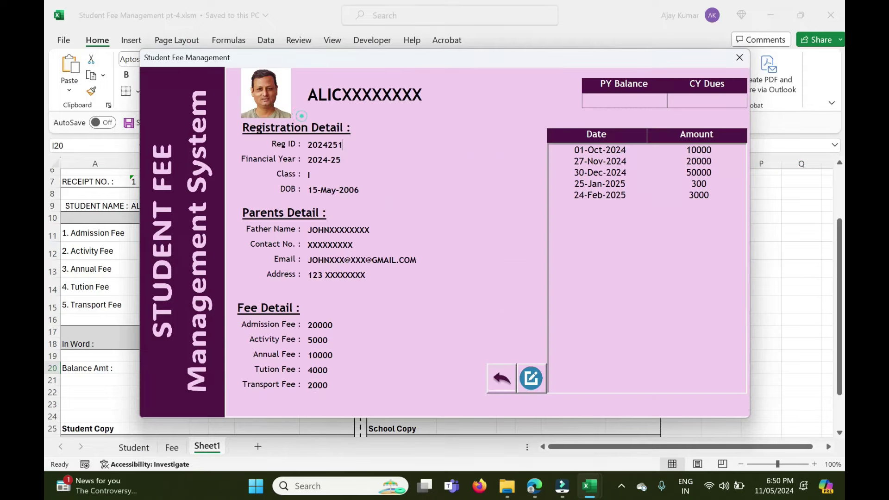
double_click(625, 149)
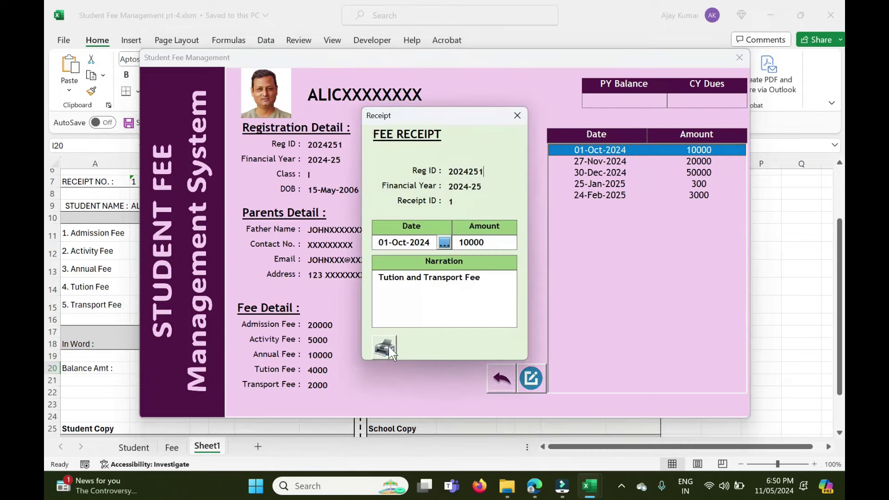
click(388, 347)
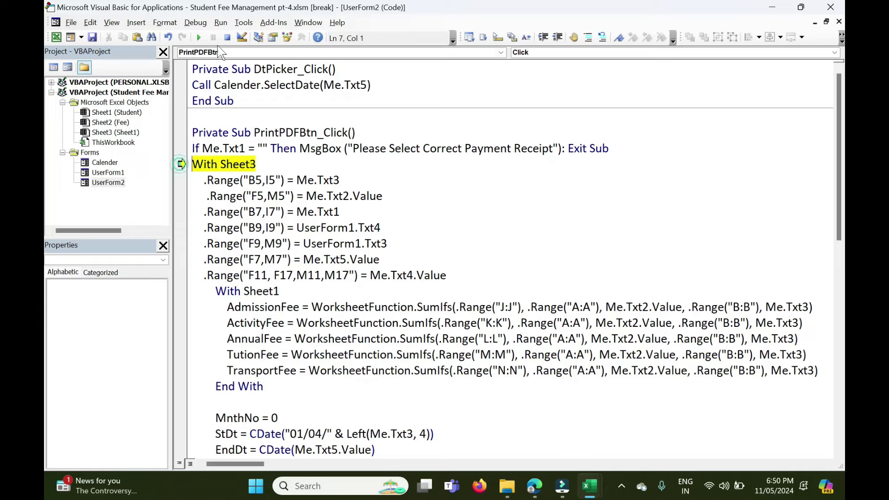
click(198, 38)
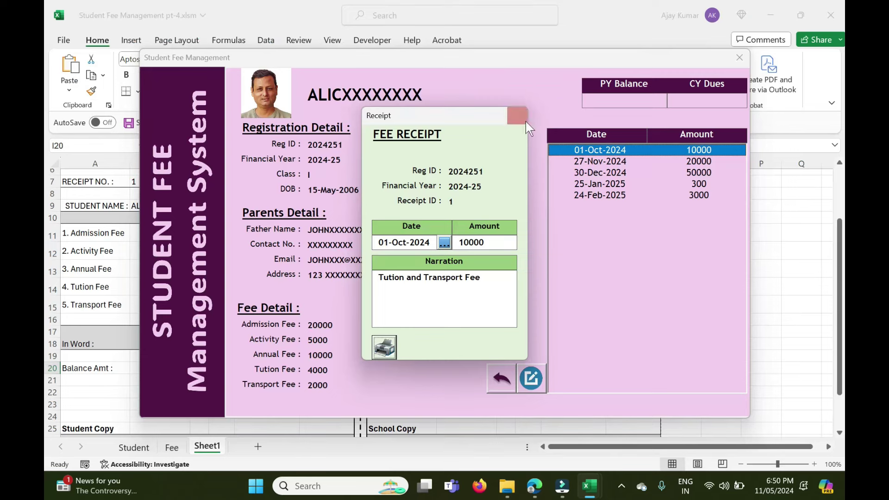
click(525, 119)
click(740, 57)
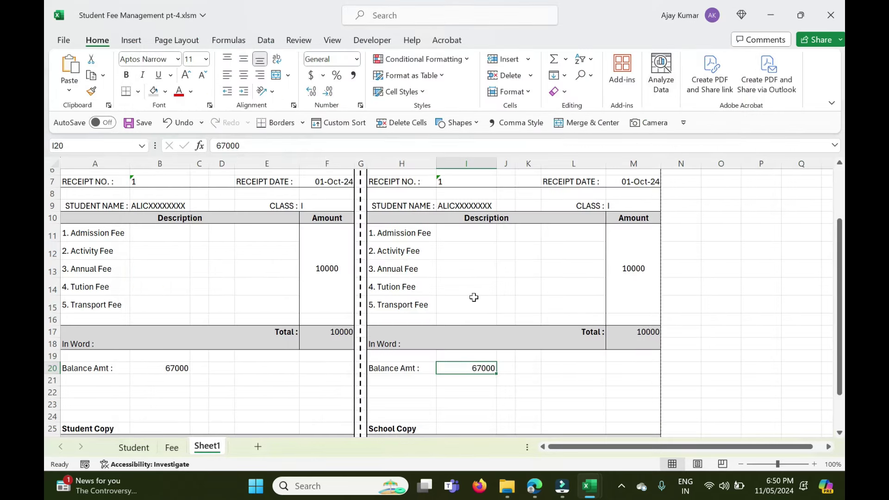
- Compare the receipt's B20 and F11 values with the payment amount on the Fee sheet
click(172, 371)
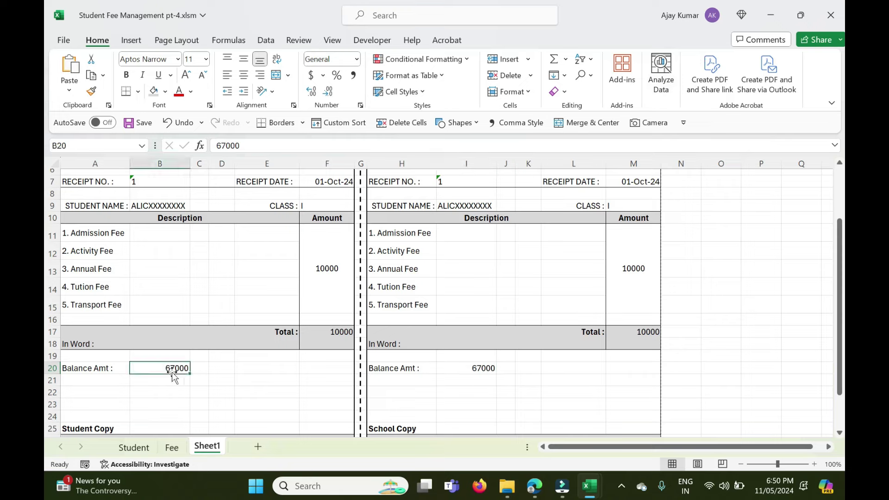
click(329, 269)
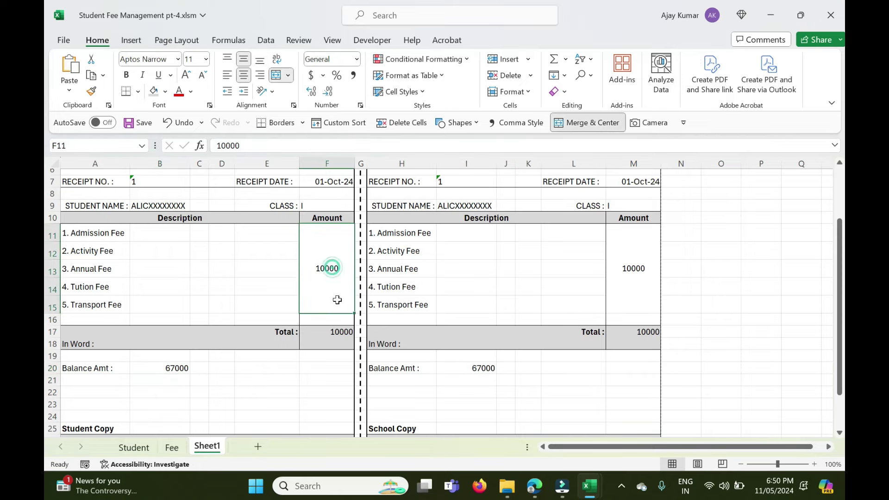
click(174, 368)
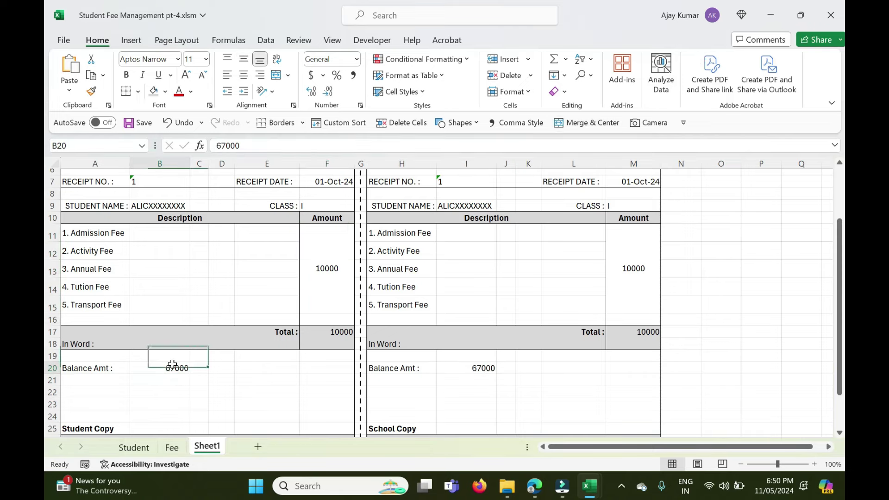
click(172, 447)
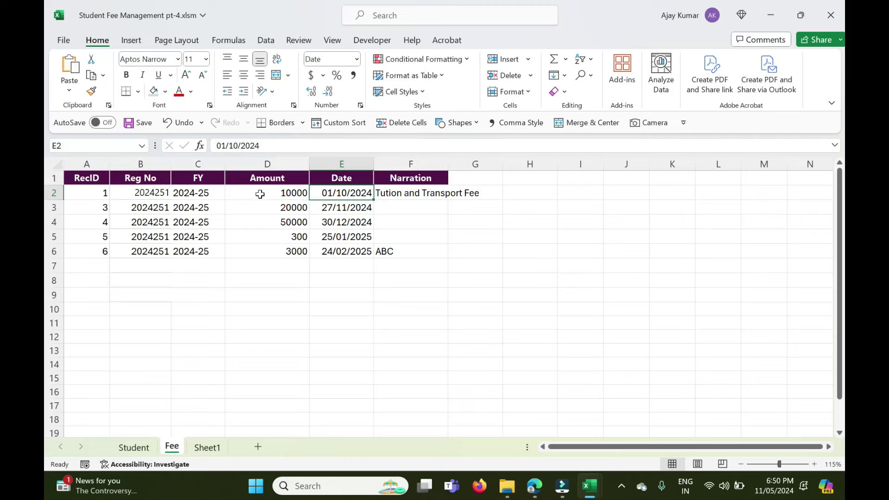
click(291, 193)
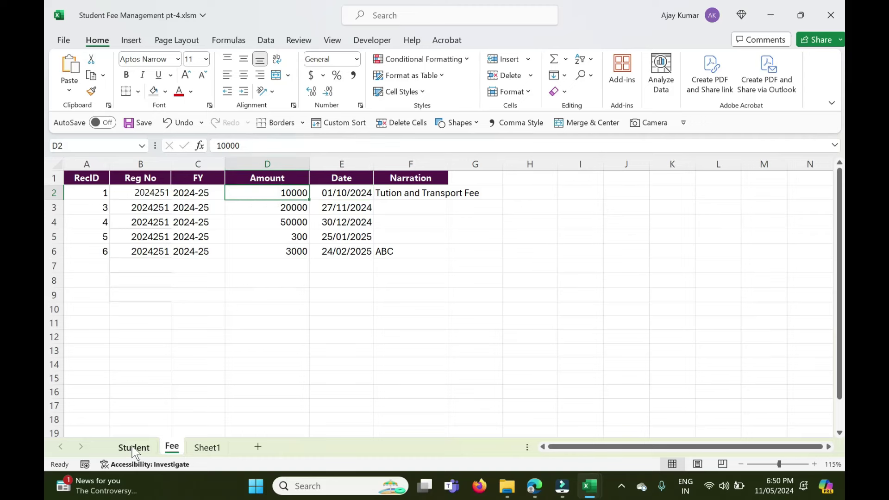
click(133, 447)
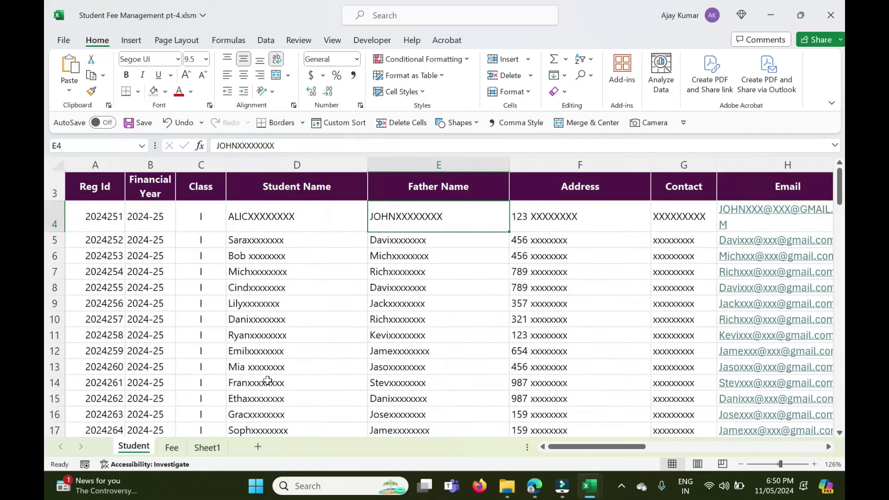
click(173, 447)
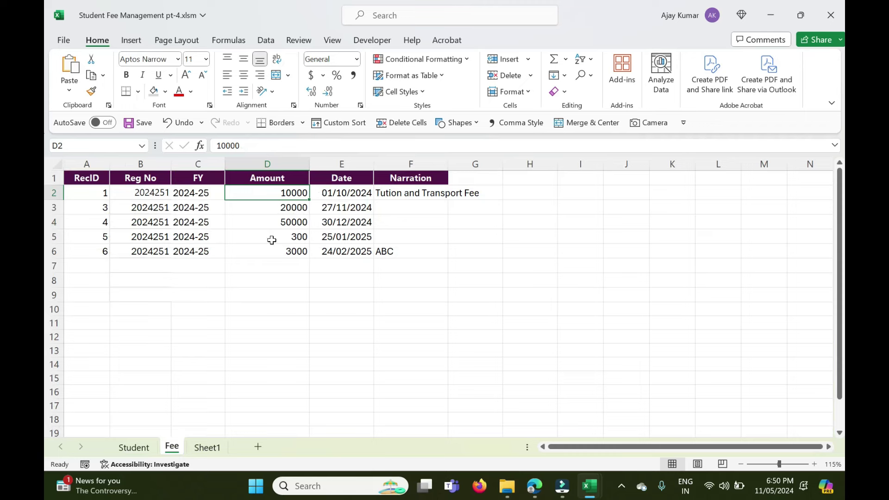
click(207, 447)
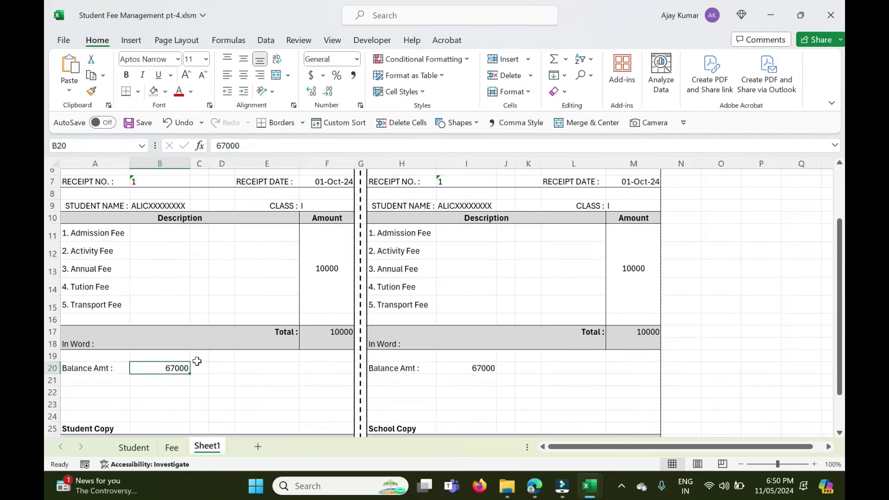
- Apply Comma Style to both copies' amounts, total and I20 balance, then save
ctrl+click(315, 274)
ctrl+click(607, 277)
ctrl+click(640, 333)
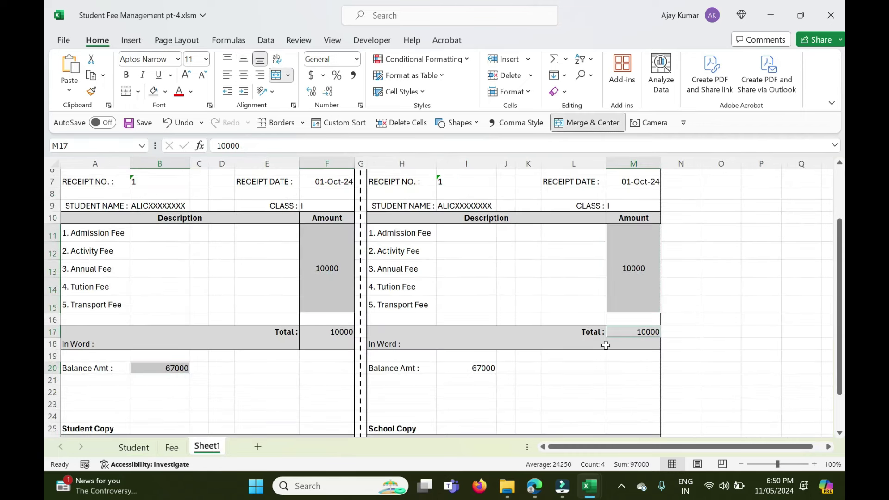
click(354, 75)
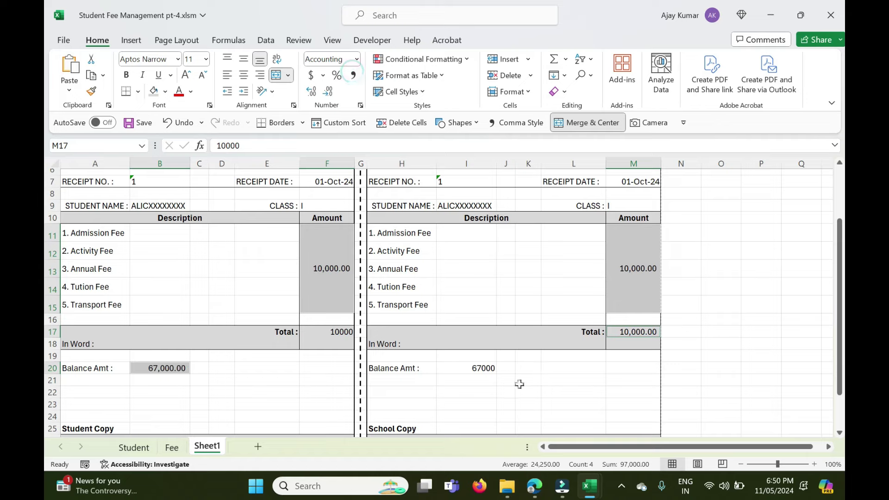
click(475, 370)
click(353, 75)
key(ctrl+s)
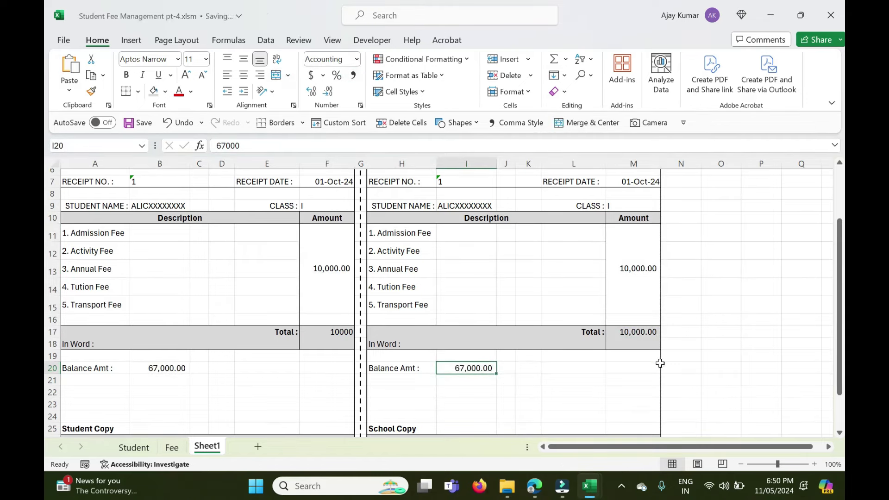
- Select the school copy's amounts M11:M17 together with balance cells I20 and B20
ctrl+click(630, 230)
drag(630, 230, 634, 333)
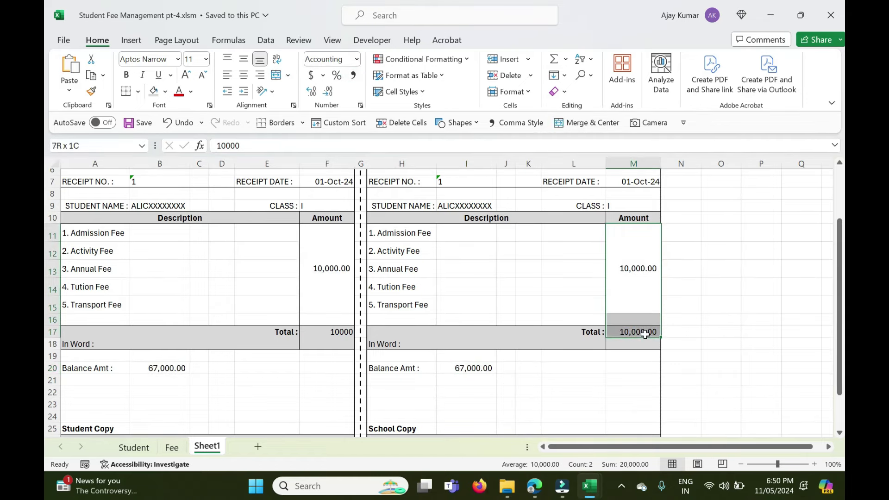
ctrl+click(469, 371)
click(175, 370)
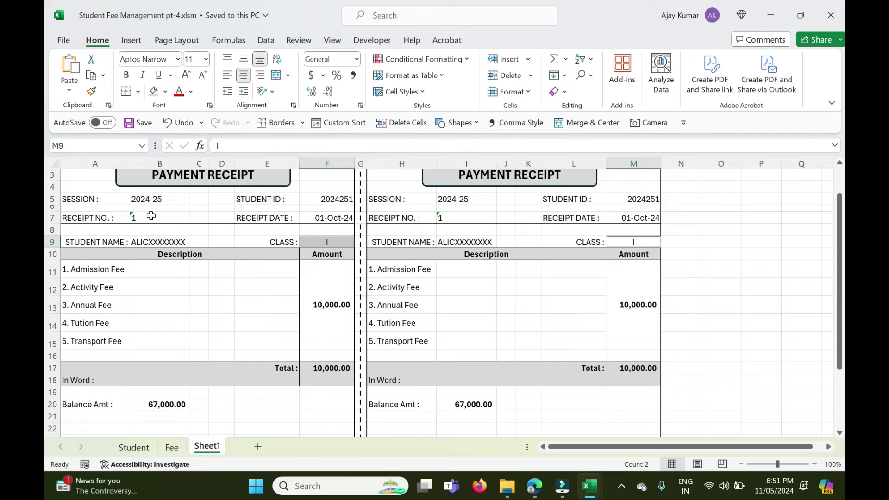
- Inspect the receipt-number cells on the student and school copies
click(151, 215)
click(468, 217)
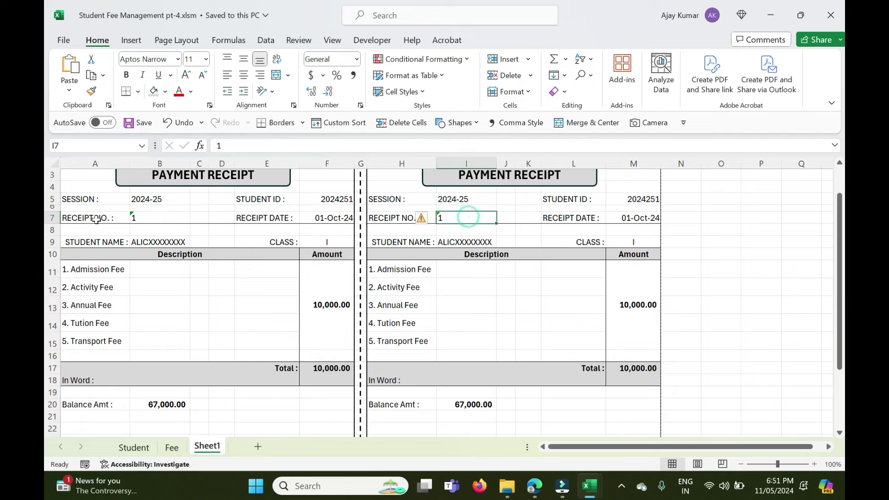
click(145, 213)
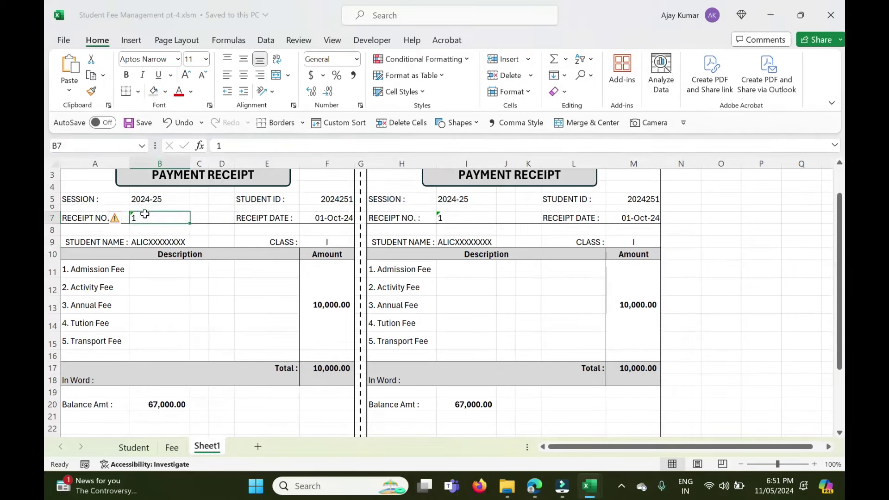
- Change Me.Txt1 to Me.Txt1.Value on UserForm2's B7,I7 receipt-number line
key(alt+F11)
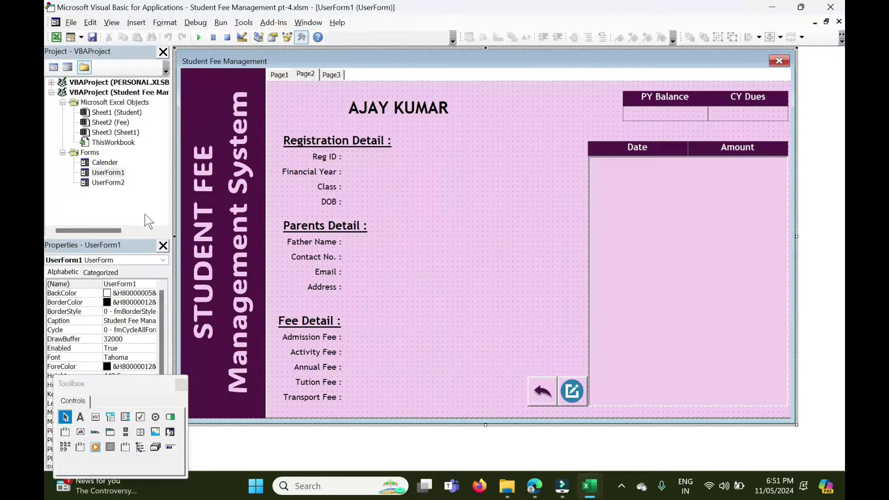
double_click(119, 182)
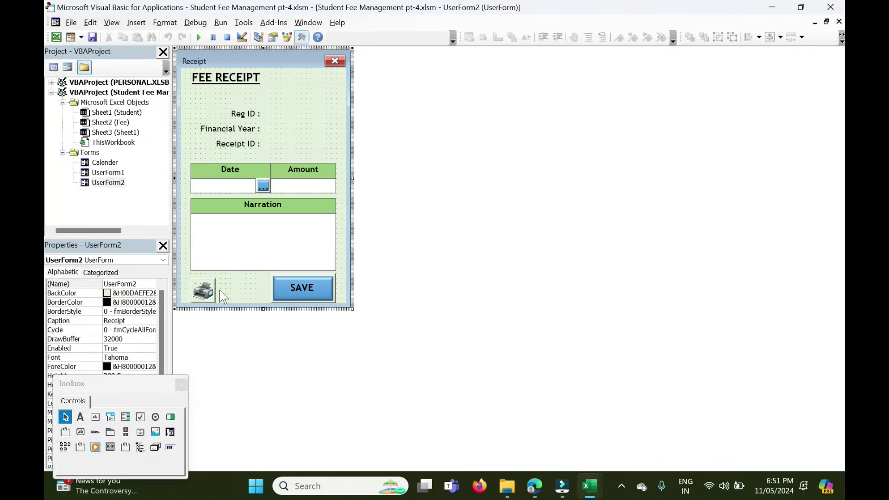
double_click(204, 290)
click(255, 149)
key(End)
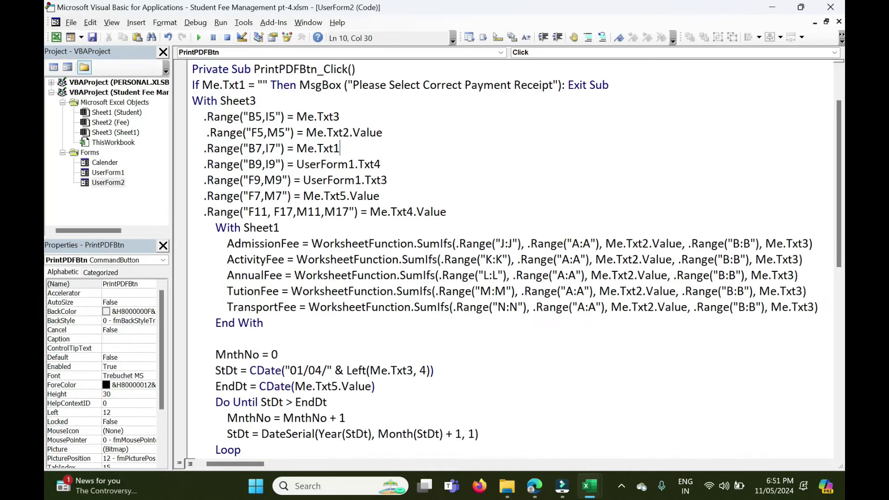
text(.valu)
key(Tab)
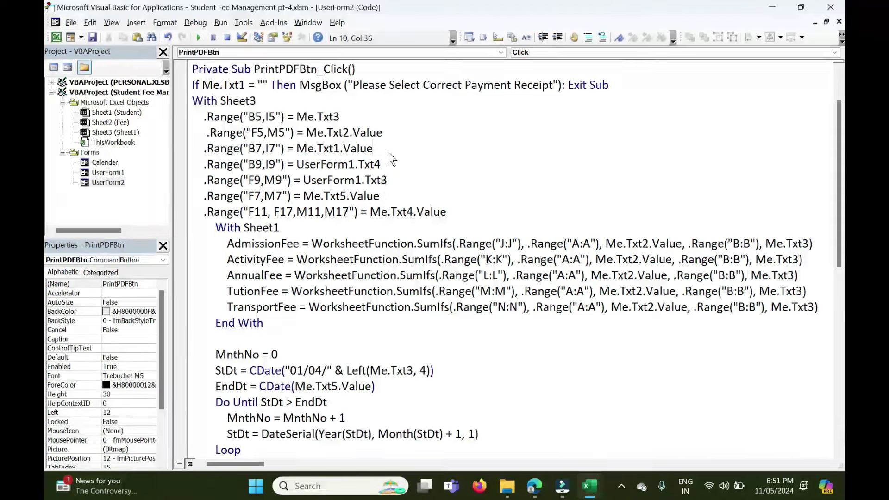
key(alt+F11)
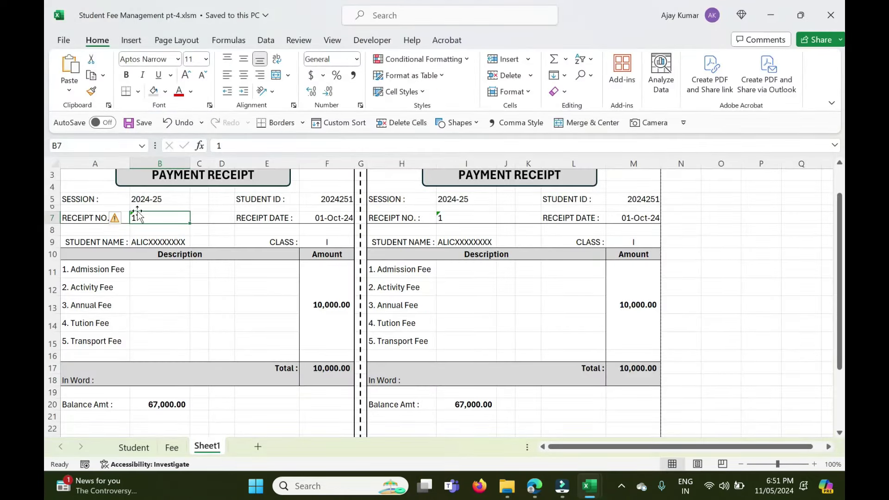
key(alt+F11)
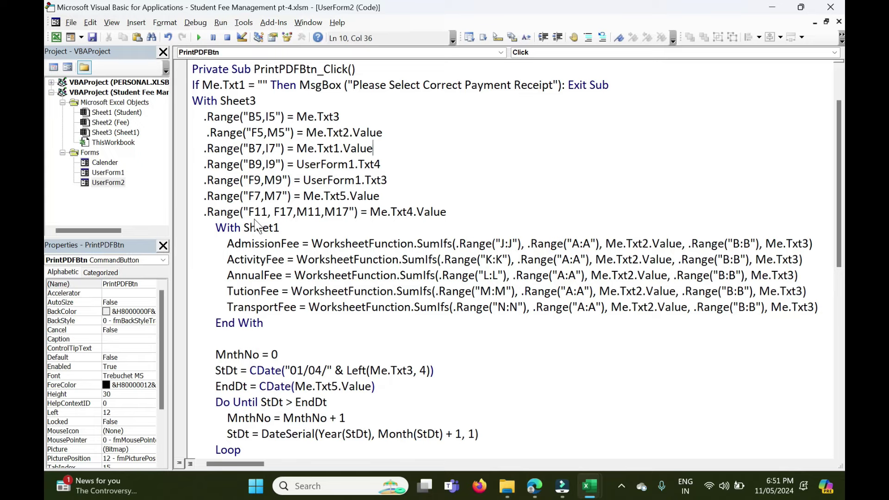
key(alt+Tab)
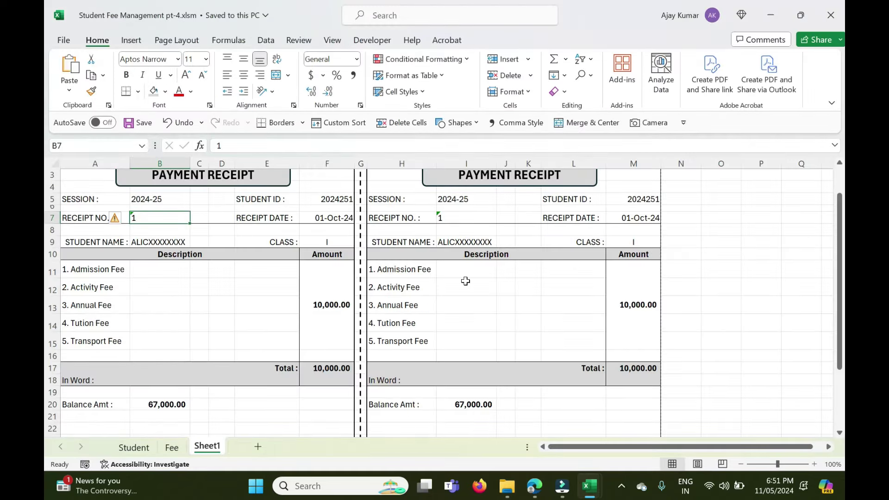
- Add Sheet3.PrintOut to the end of the print routine
key(alt+F11)
text(3.printou)
key(Tab)
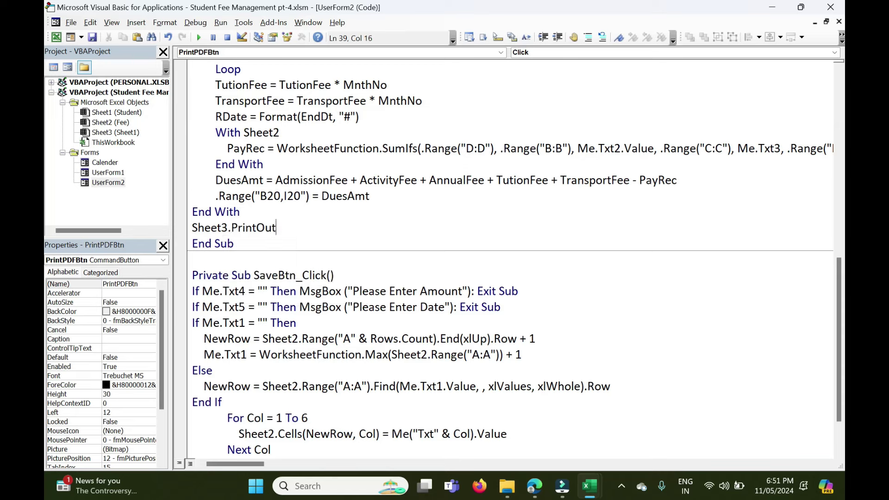
key(Return)
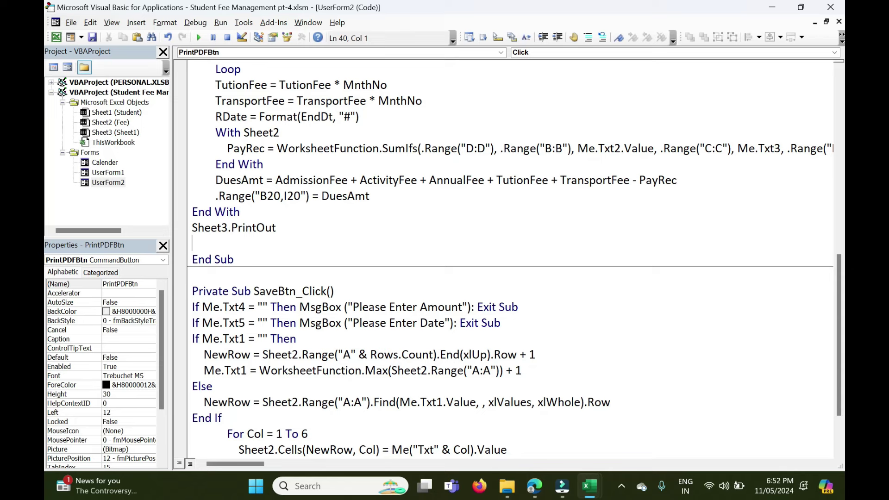
- Add Sheet3.ExportAsFixedFormat xlTypePDF, "D:\Recipt.pdf", run the form and open the exported PDF
text(Sheet)
text(3.export)
key(Tab)
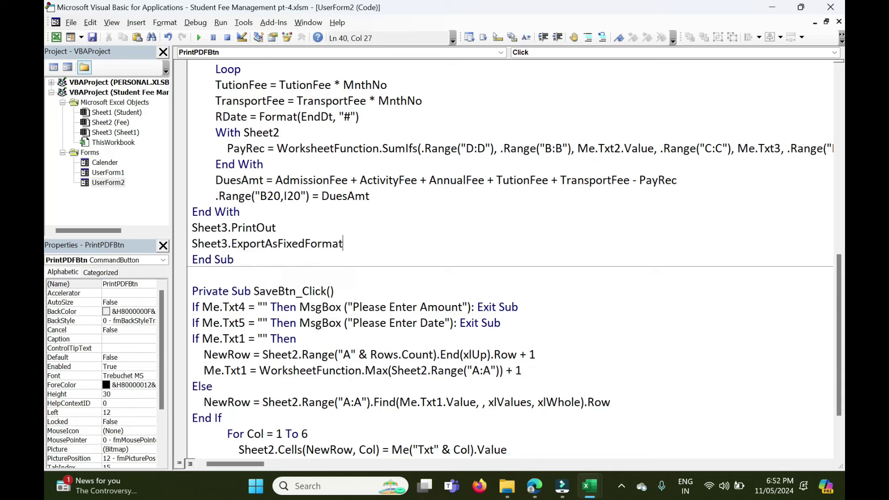
text(xlTypePDF)
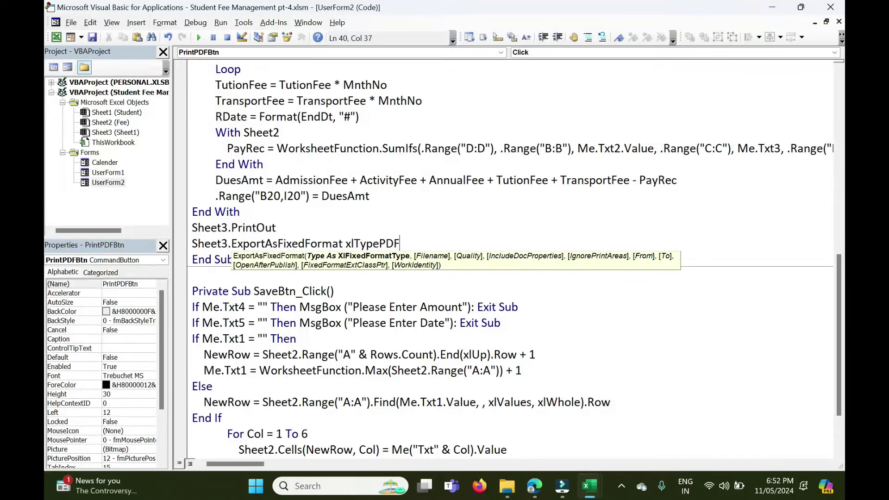
text( "D:\)
text(Rec)
key(BackSpace)
key(BackSpace)
text(ecipt)
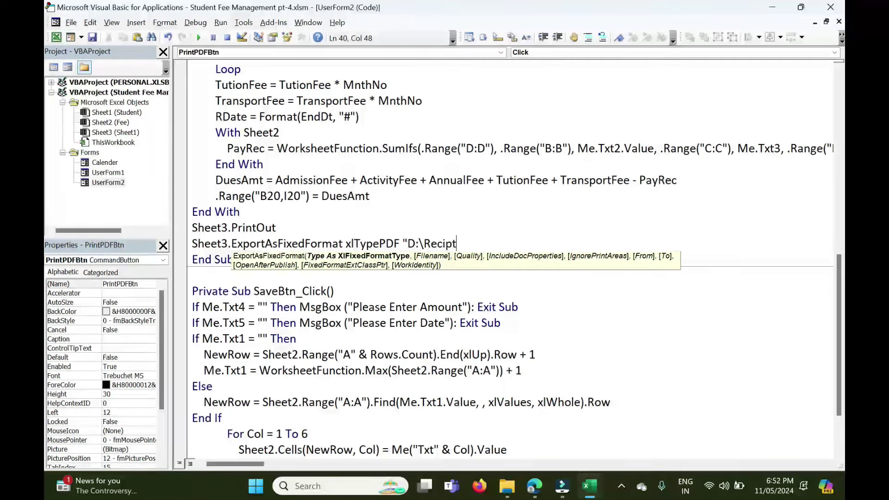
text(.pdf")
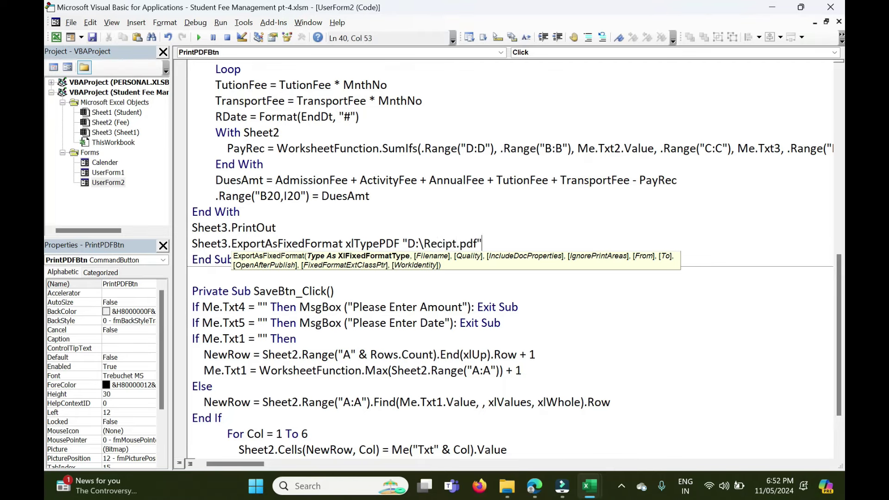
key(shift+Left)
key(shift+Left)
key(shift+Left)
key(shift+Left)
key(shift+Left)
key(shift+Left)
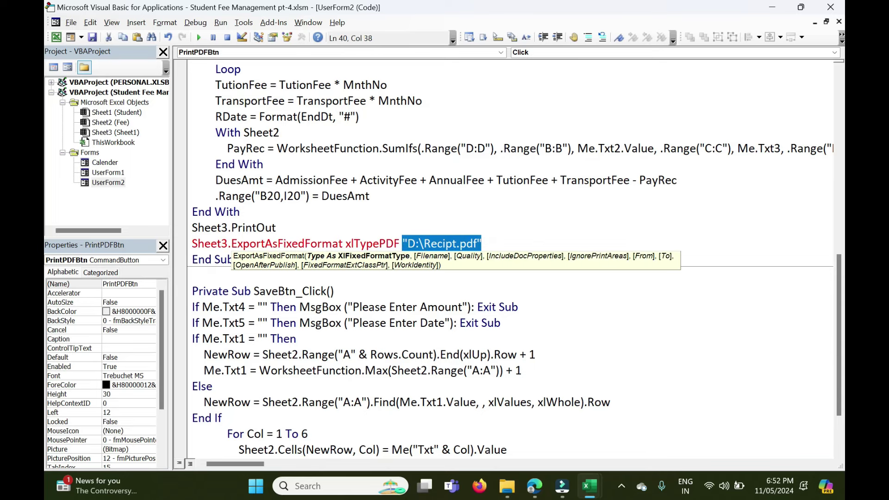
click(230, 243)
click(399, 243)
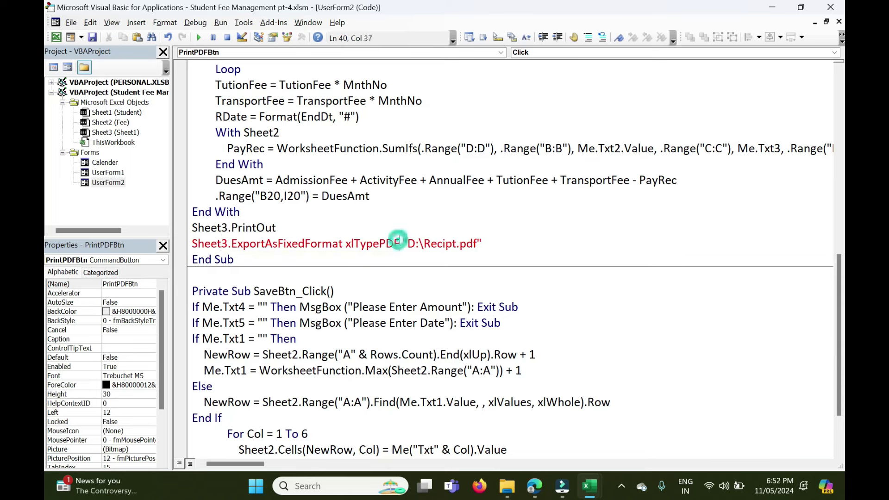
text(,)
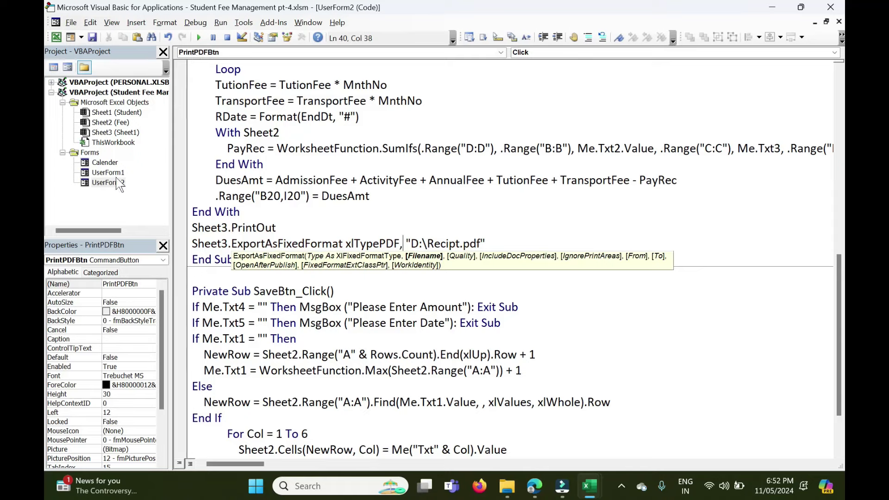
double_click(116, 174)
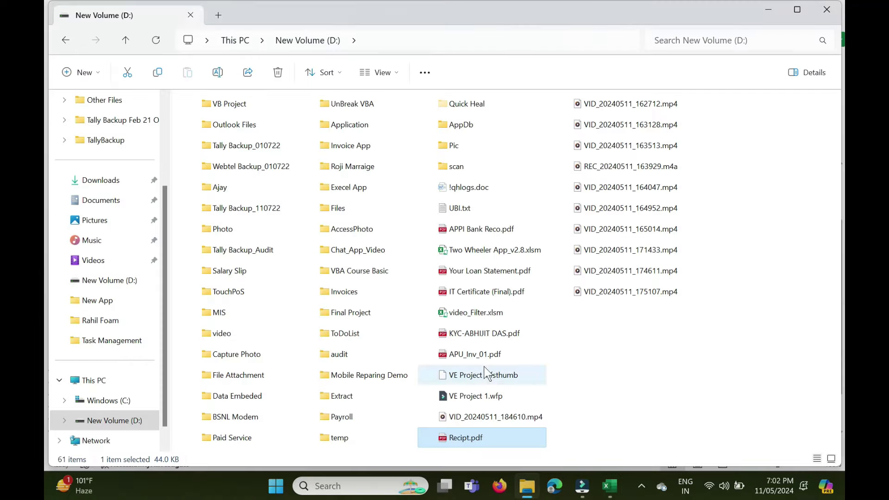
double_click(449, 440)
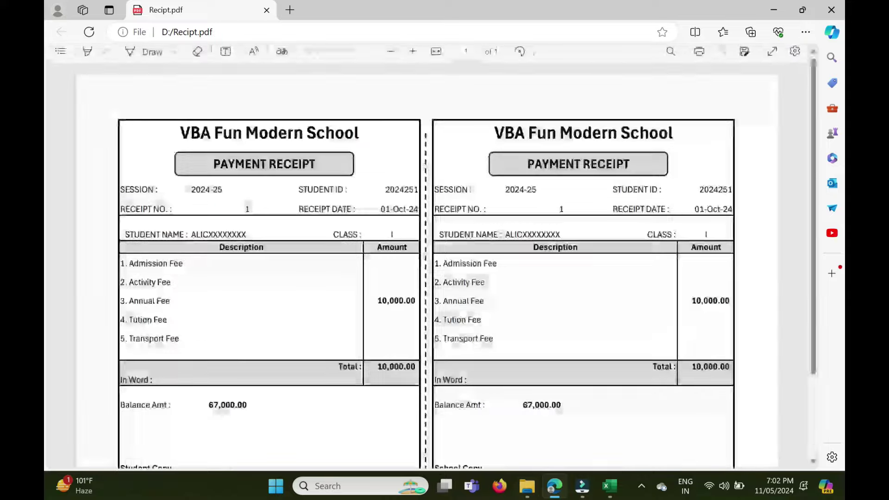
scroll(501, 310, down, 2)
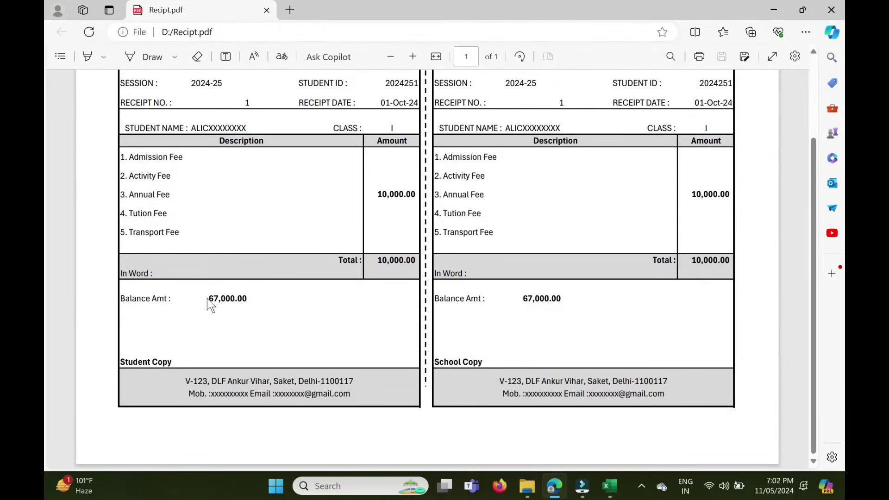
double_click(225, 298)
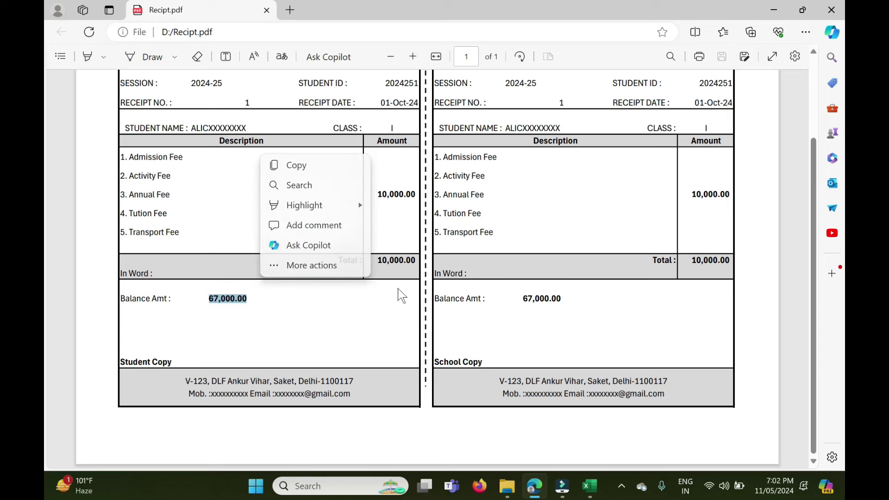
click(397, 217)
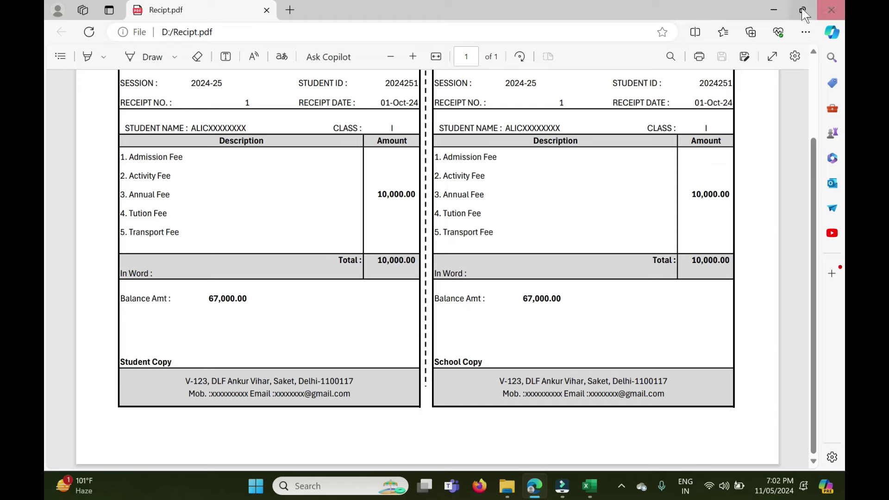
mouse_move(588, 486)
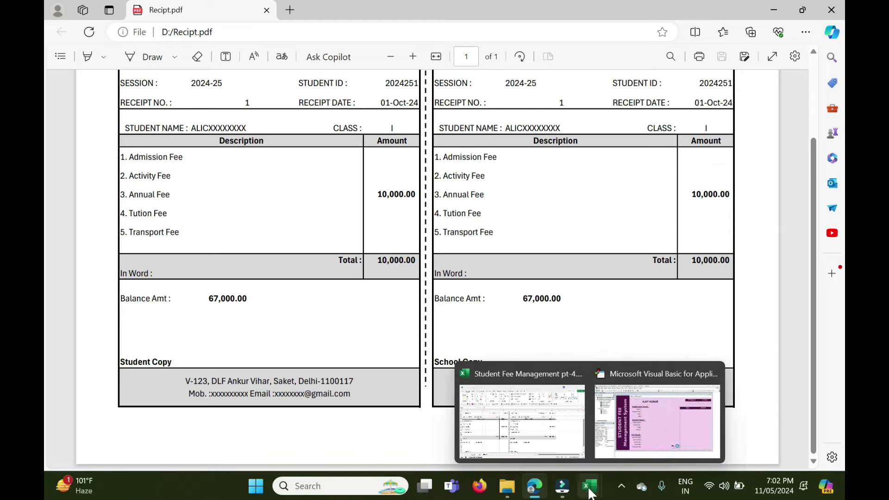
click(659, 416)
- Open the first student's details in edit mode and start a new fee receipt
click(199, 37)
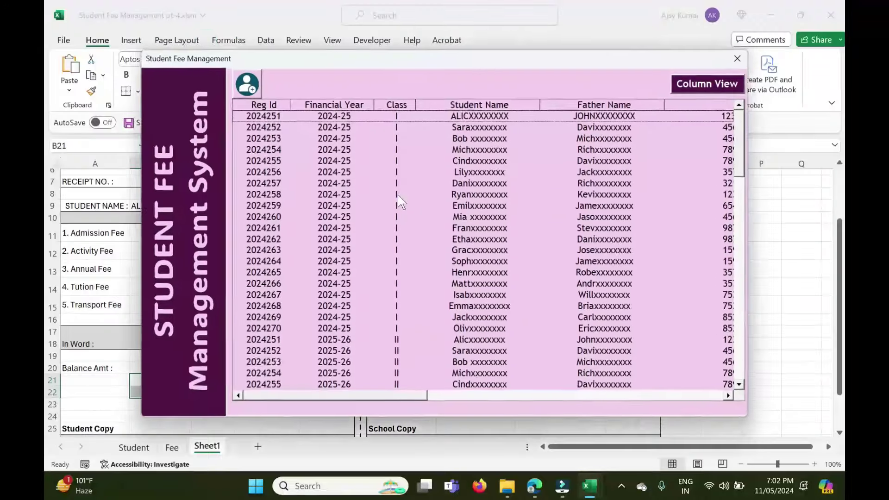
double_click(348, 113)
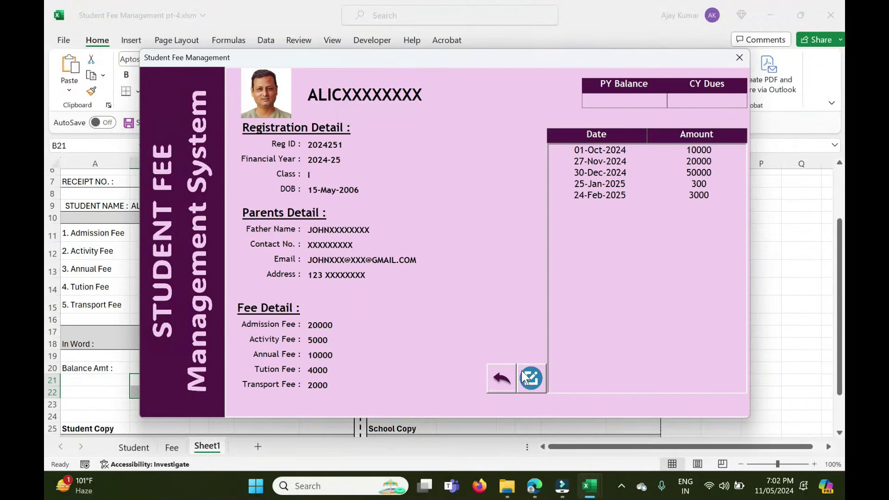
click(526, 379)
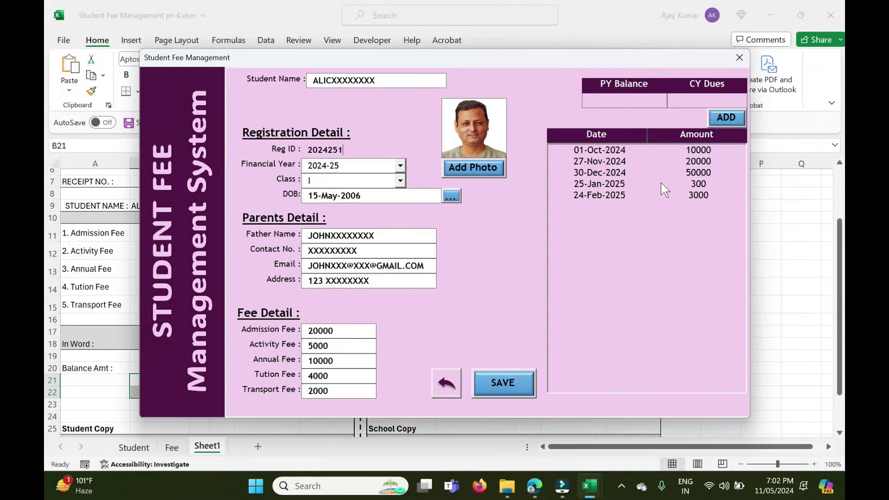
click(725, 117)
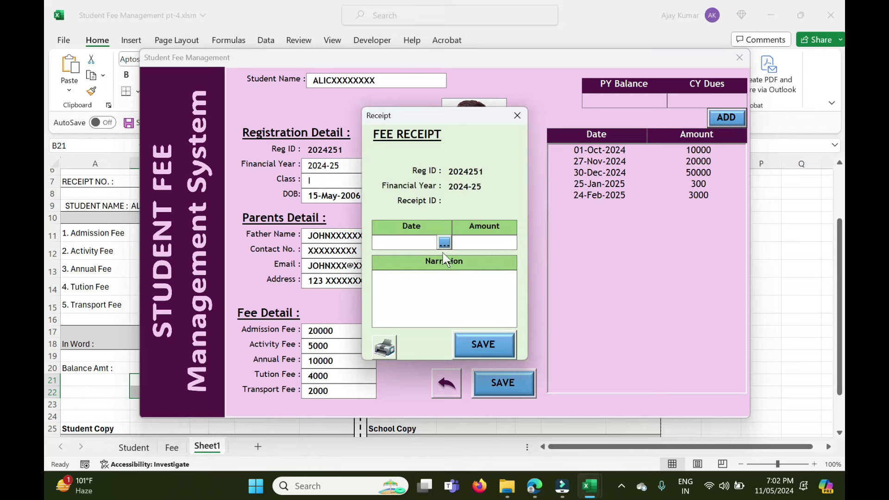
- Enter date 08-Oct-2024, amount 10000 and narration 'payment received', save, then Debug
click(444, 243)
click(448, 163)
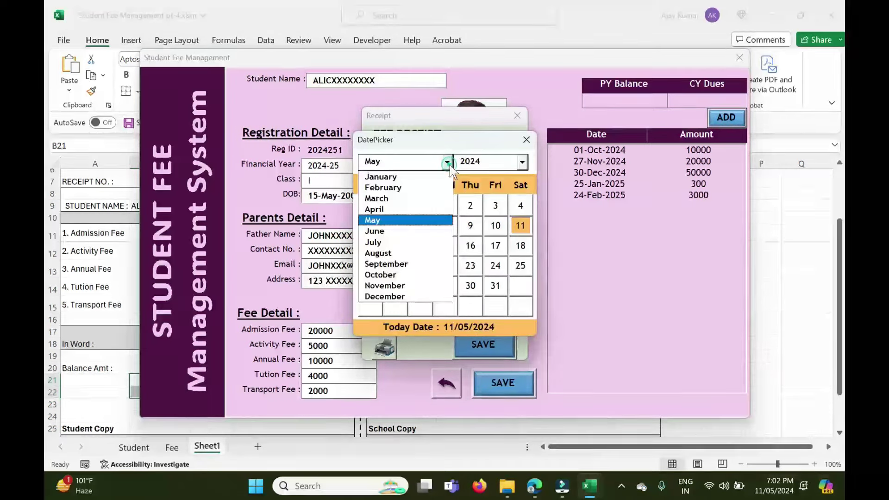
click(402, 275)
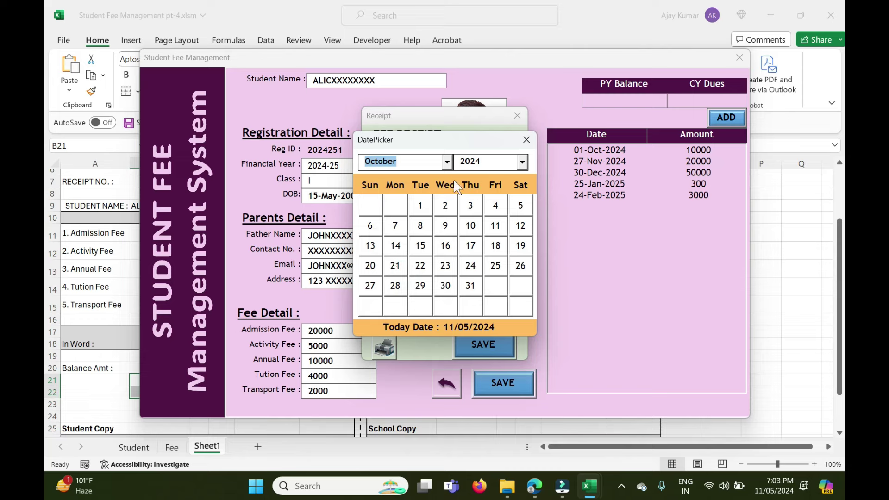
click(420, 226)
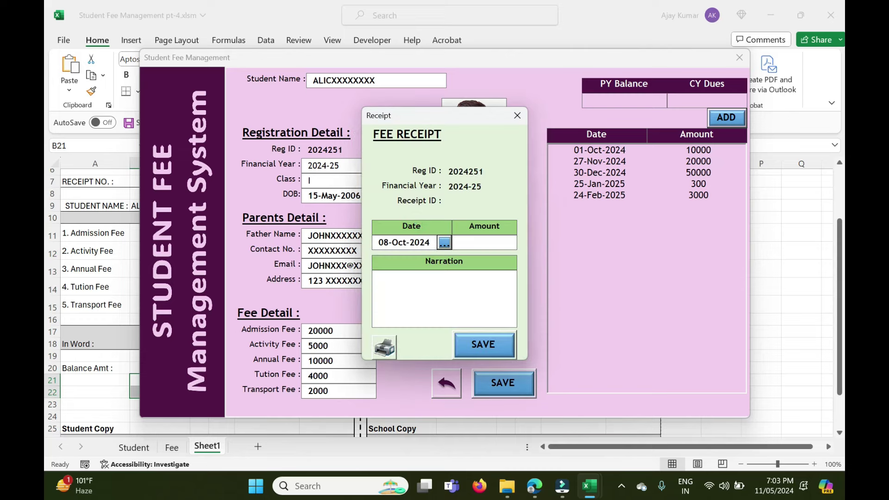
click(472, 241)
text(10000)
click(441, 302)
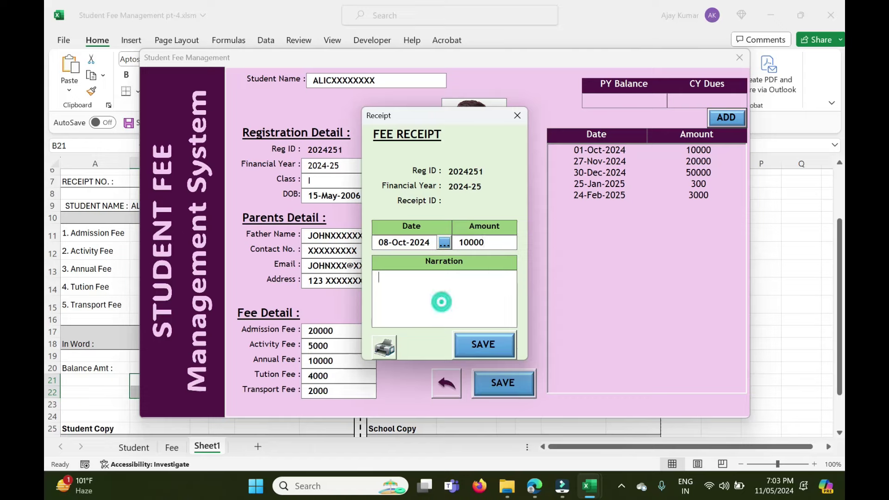
text(payment)
text(ceived)
click(481, 344)
click(471, 224)
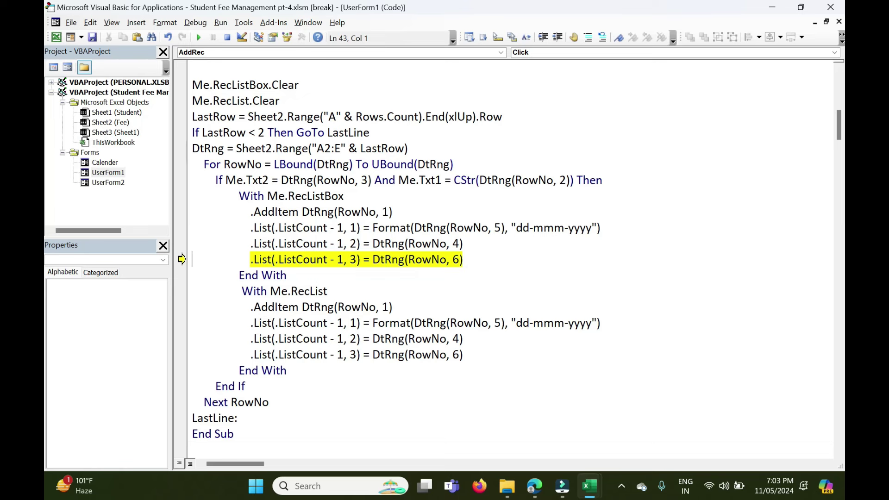
- Change AddRec's DtRng from Range("A2:E" to Range("A2:F" and resume with F5
drag(192, 148, 407, 149)
click(463, 259)
scroll(463, 259, up, 1)
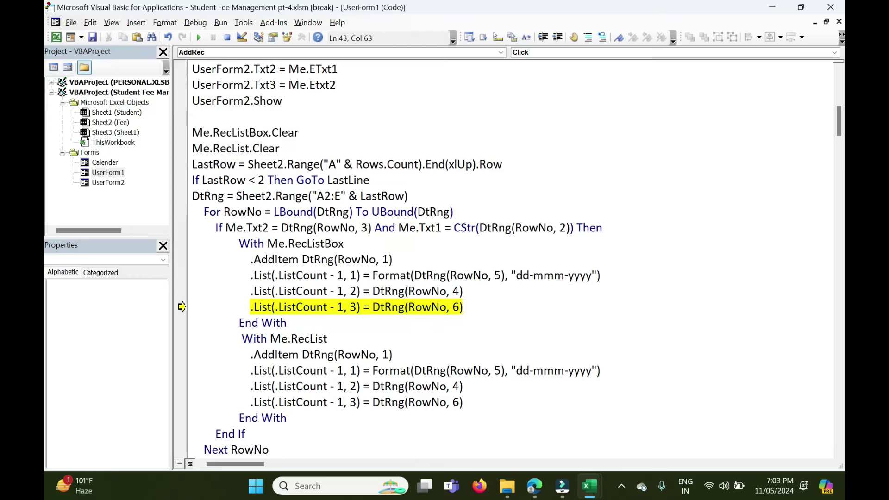
double_click(337, 196)
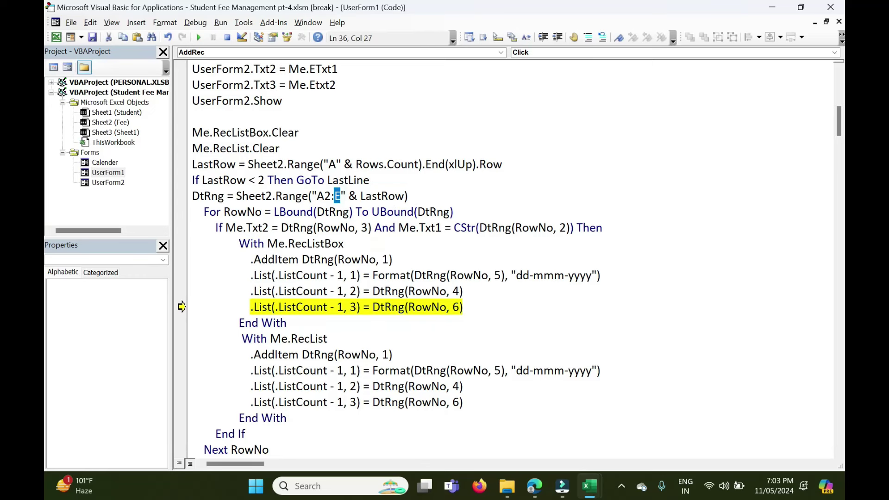
text(F)
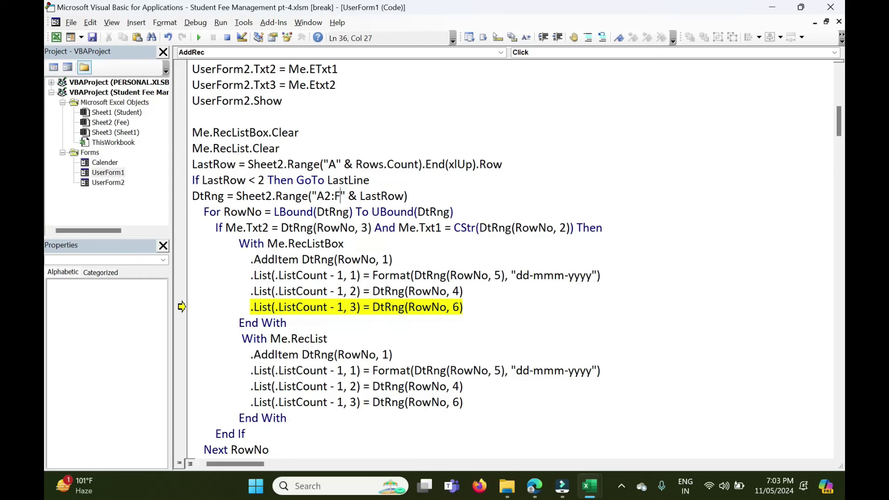
drag(413, 195, 192, 196)
key(F5)
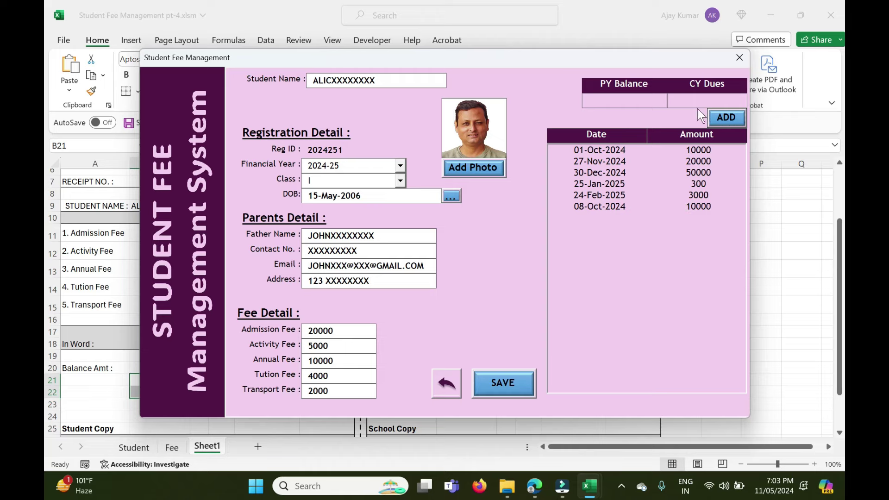
- Print the 01-Oct-2024 payment's receipt and check the receipt sheet behind the form
double_click(602, 148)
click(385, 347)
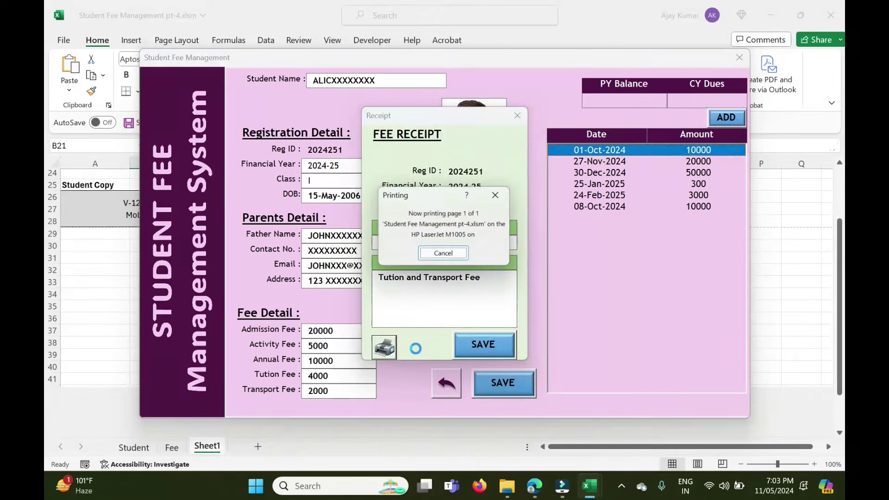
click(517, 116)
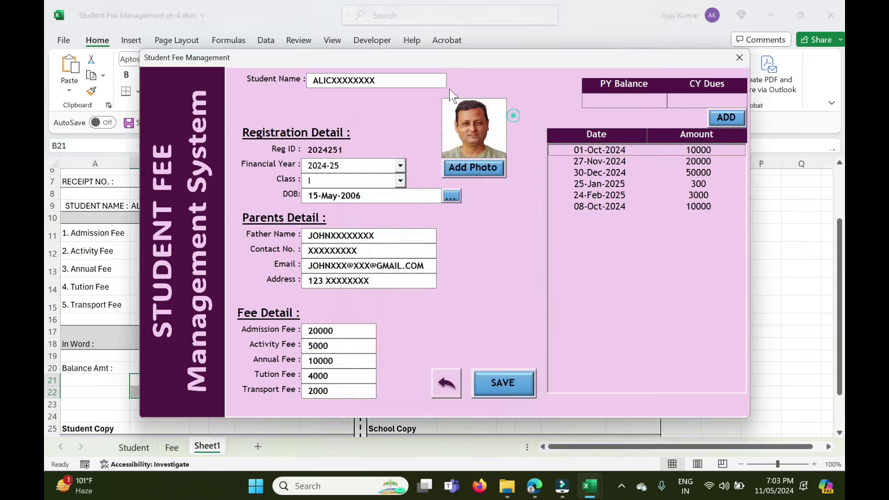
drag(388, 59, 646, 46)
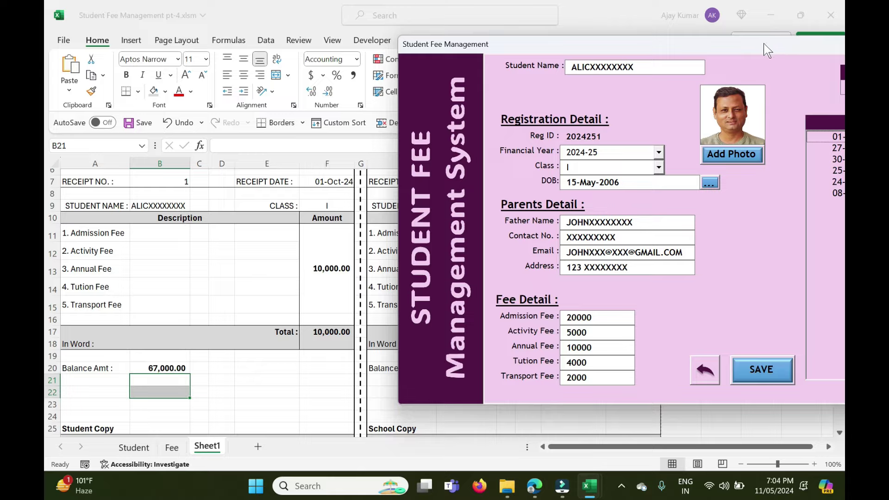
drag(765, 47, 486, 72)
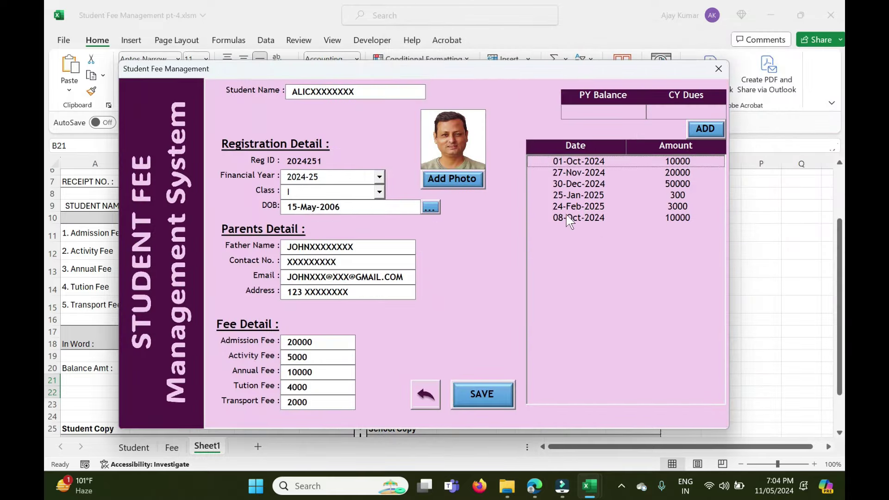
- Print receipts for the 08-Oct-2024 and 27-Nov-2024 payments
double_click(570, 218)
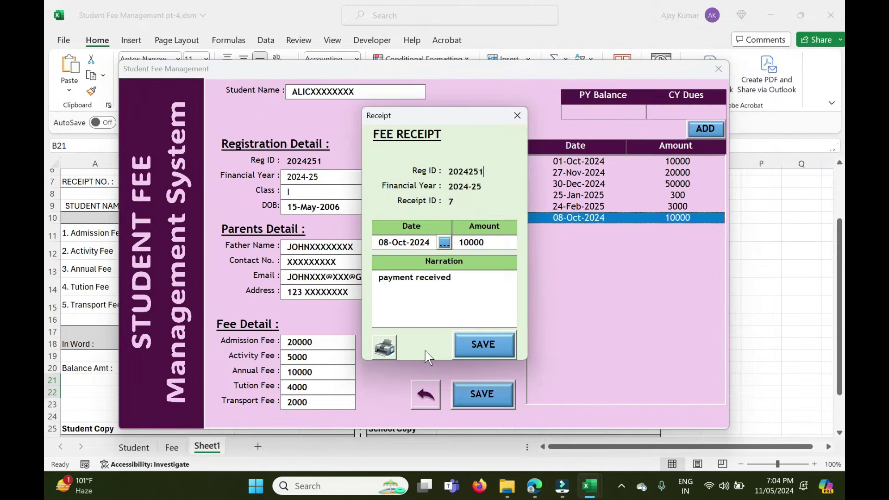
click(388, 345)
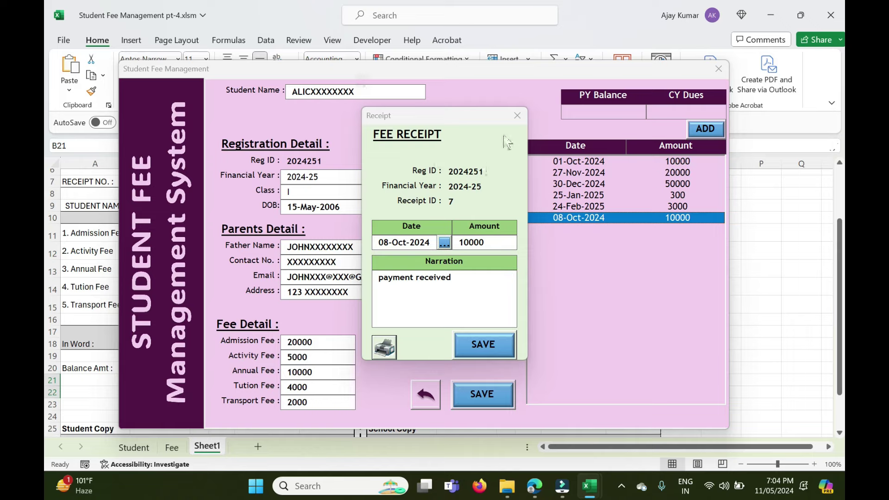
click(517, 115)
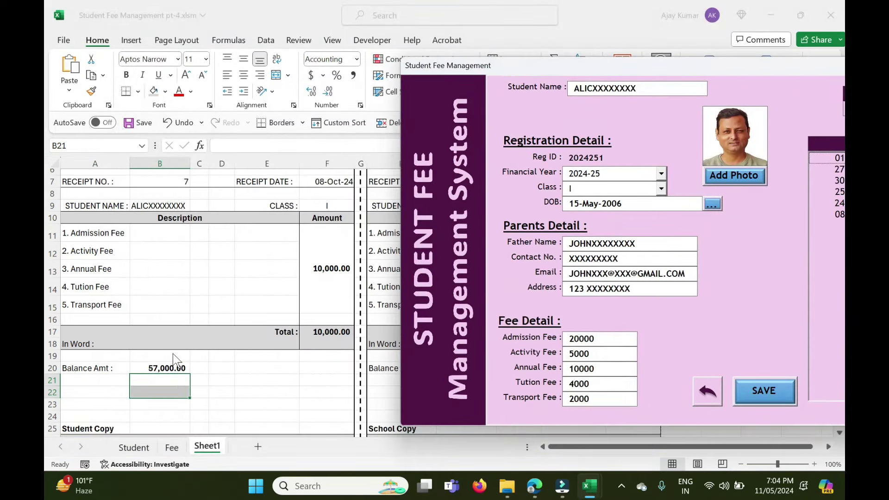
drag(768, 72, 483, 78)
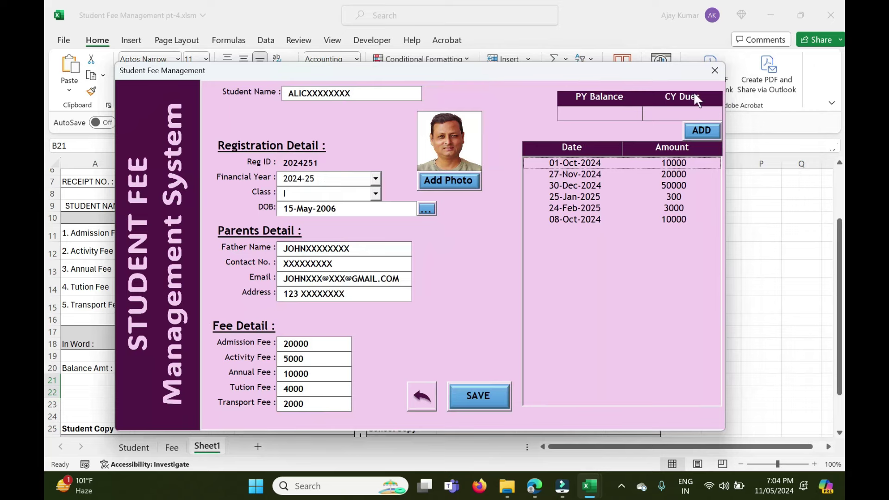
double_click(576, 178)
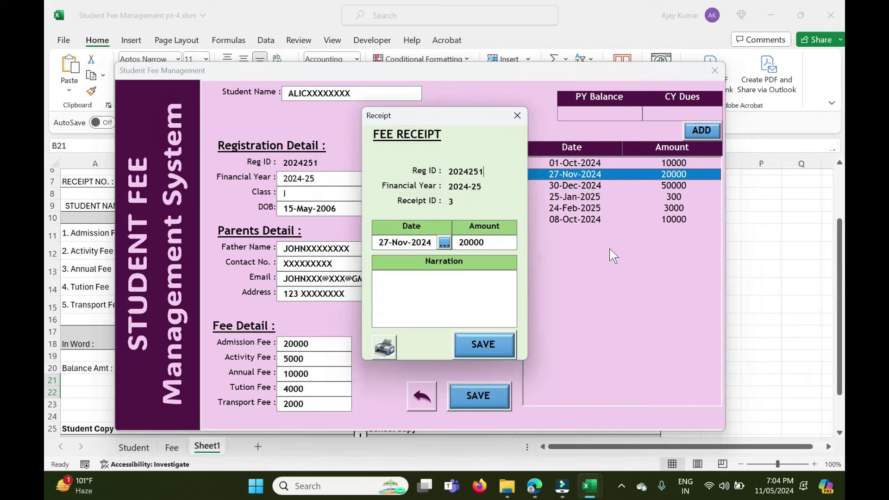
click(383, 347)
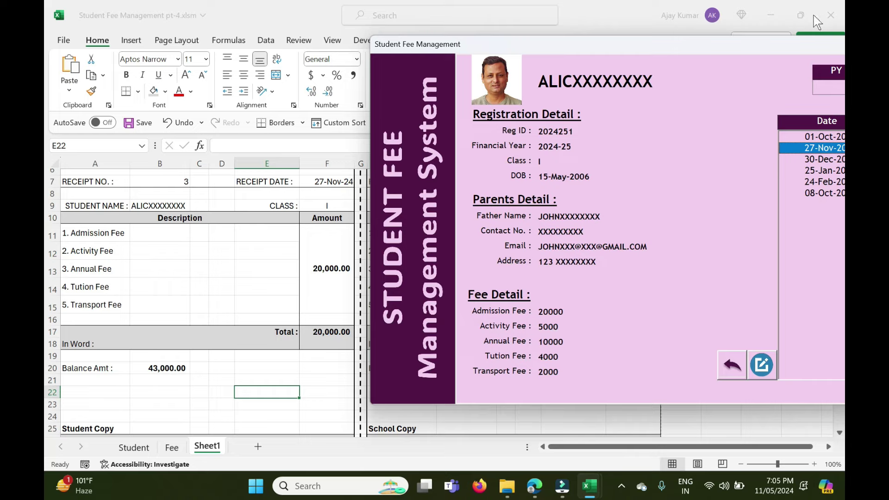
- Close the fee management form and enter 57000 in E20 and 6000 in E21
click(813, 49)
text(570000)
key(BackSpace)
key(Return)
text(6000)
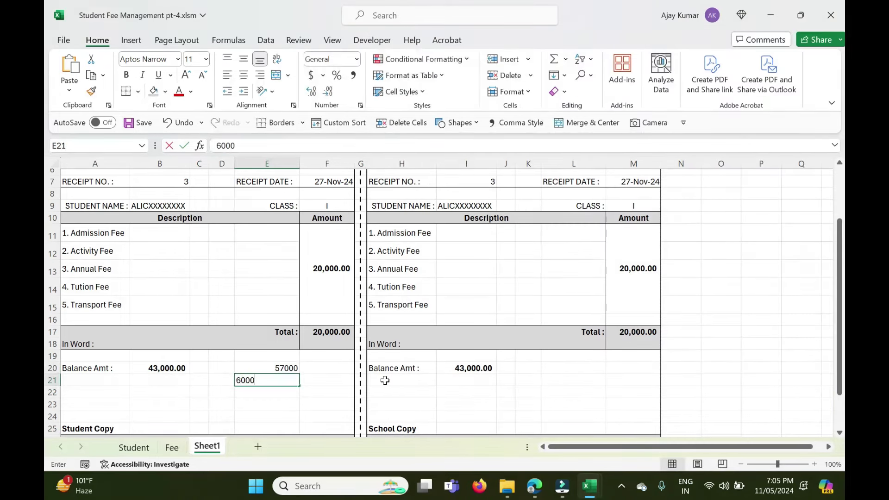
text(0)
key(Return)
key(Up)
key(F2)
key(BackSpace)
key(Return)
- AutoSum the two values into E22 and make the 63000 total bold
key(alt+equal)
key(Return)
key(Up)
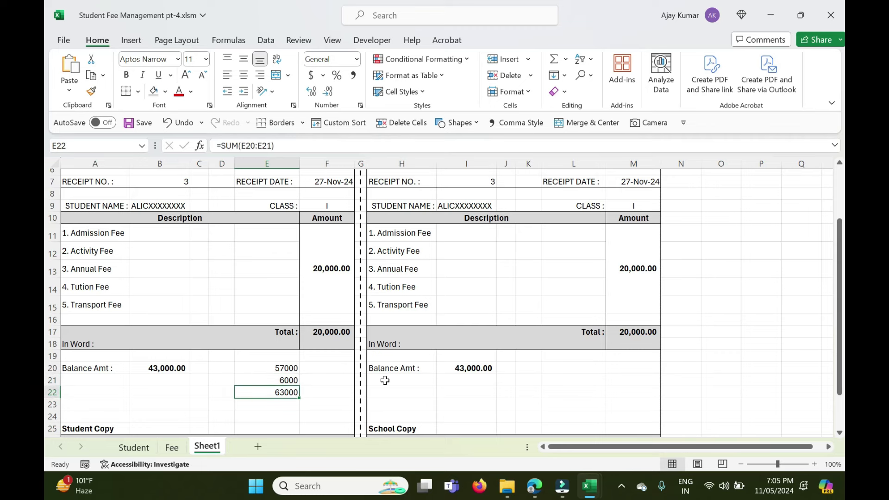
key(ctrl+b)
- Clear the scratch values from E20:E23
click(330, 259)
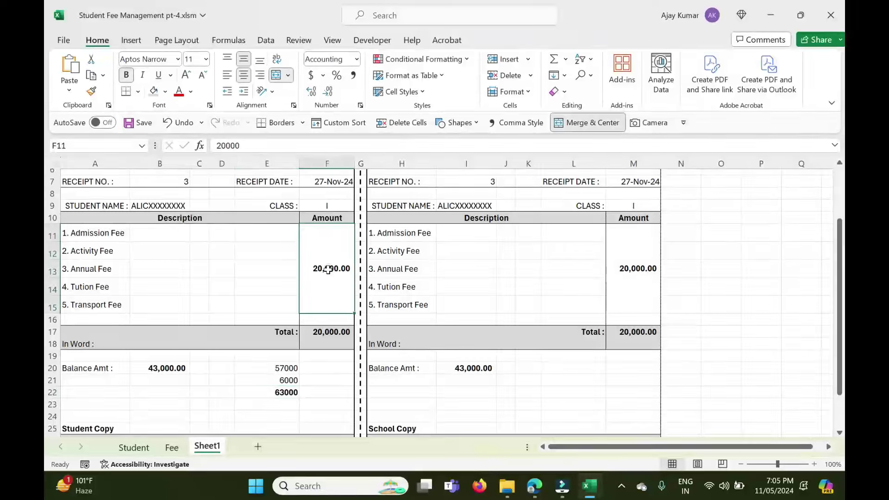
click(169, 367)
drag(277, 368, 281, 410)
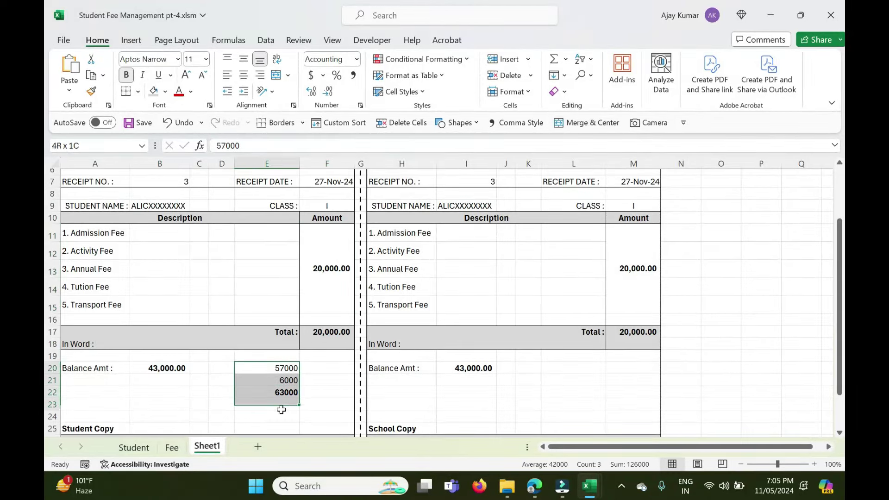
key(Delete)
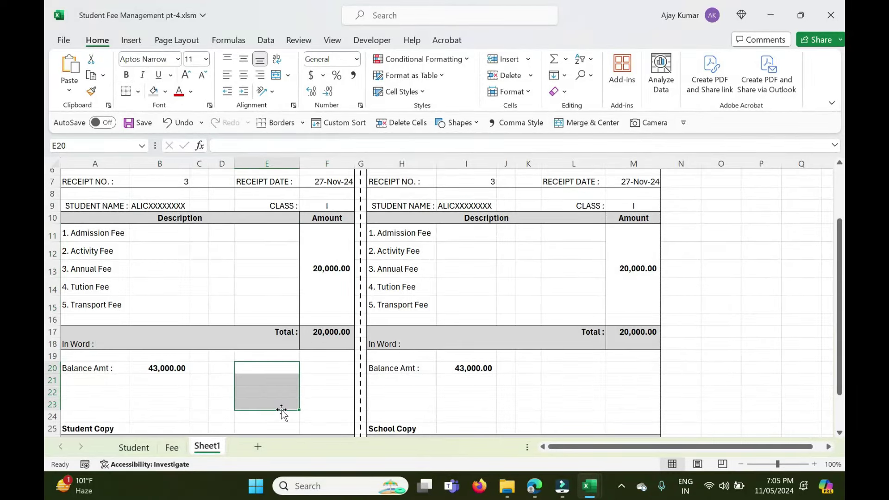